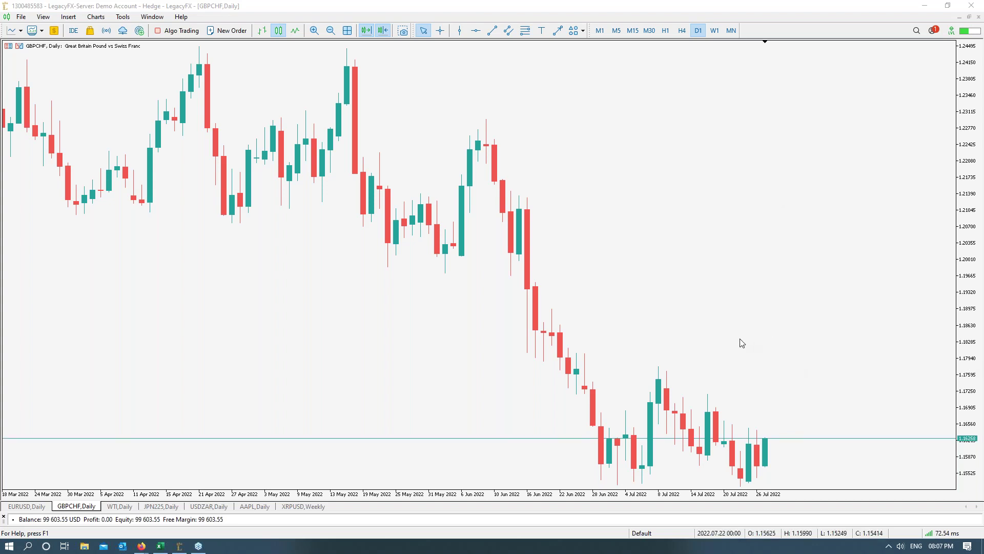
- Change the daily GBPCHF chart's symbol to GBPJPY
left_click(427, 371)
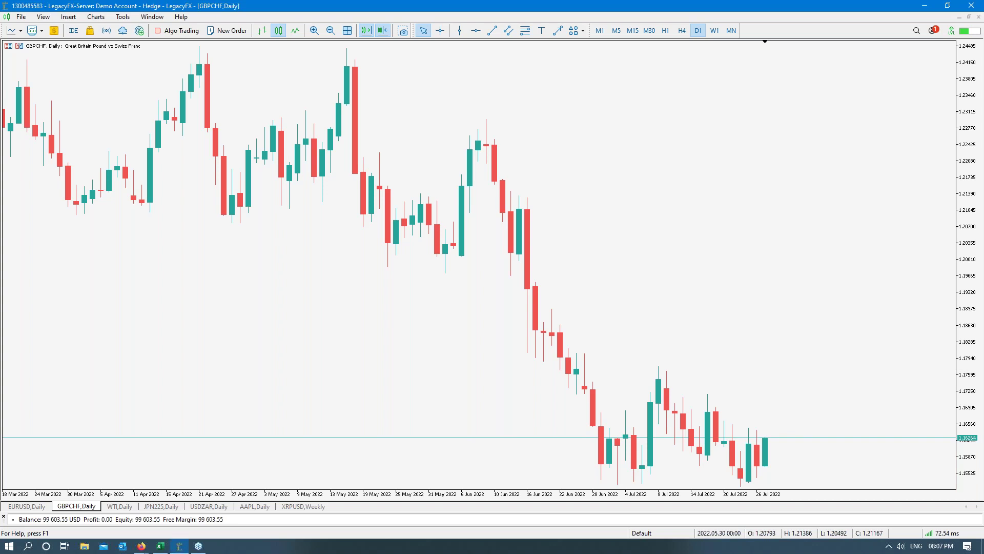
key("Return")
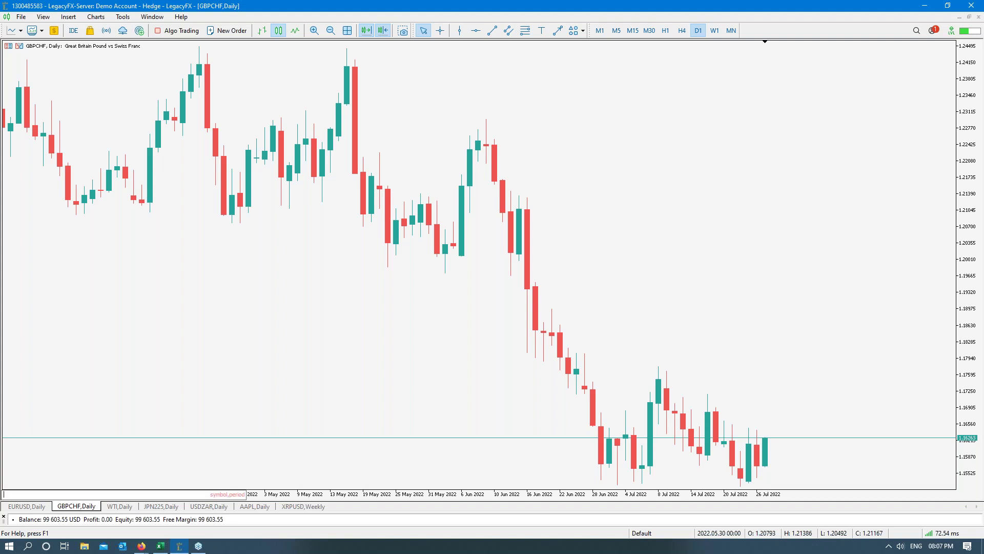
type("GBPJPY")
key("Return")
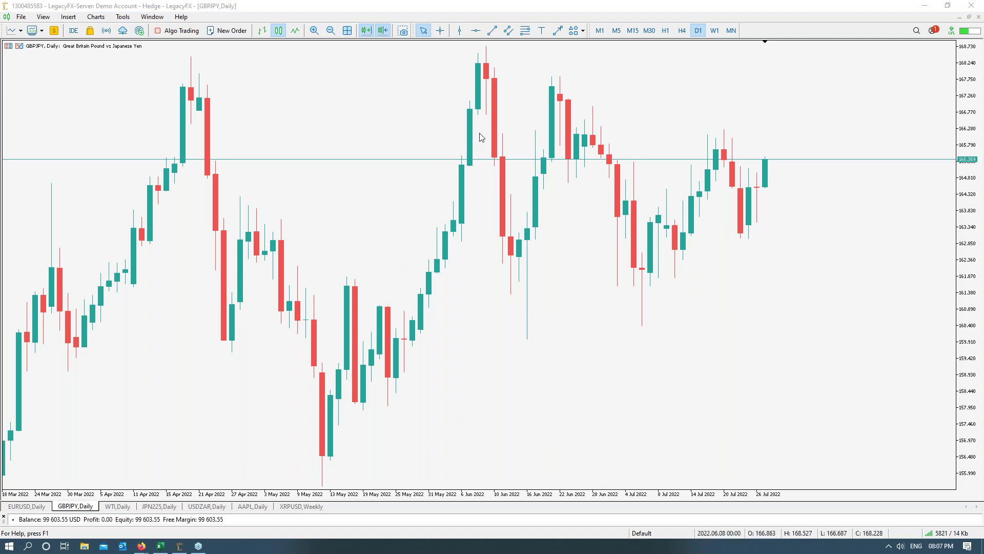
- Examine GBPJPY's daily price history at wider and closer zoom levels, with the chart shift off and on again
left_click(331, 32)
left_click(332, 32)
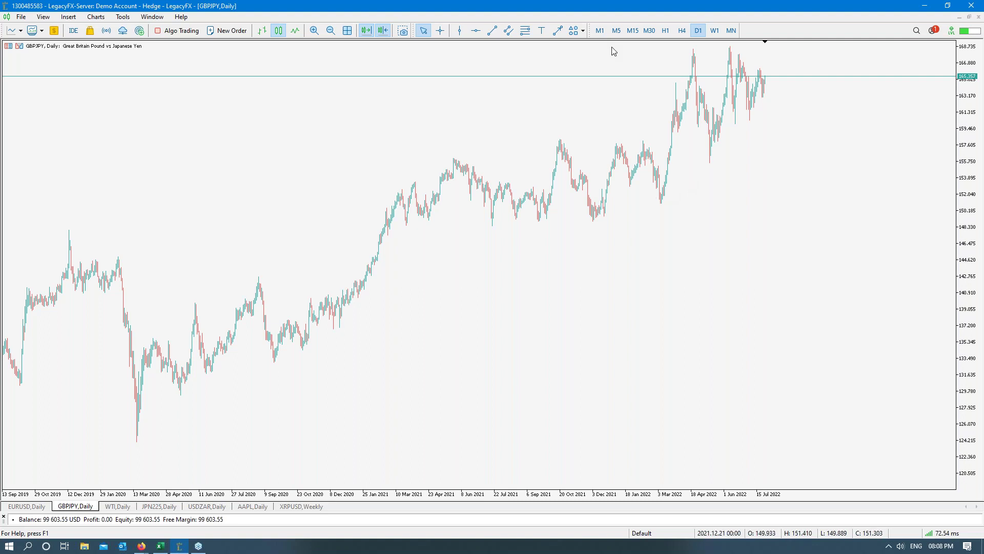
left_click(314, 31)
left_click(314, 31)
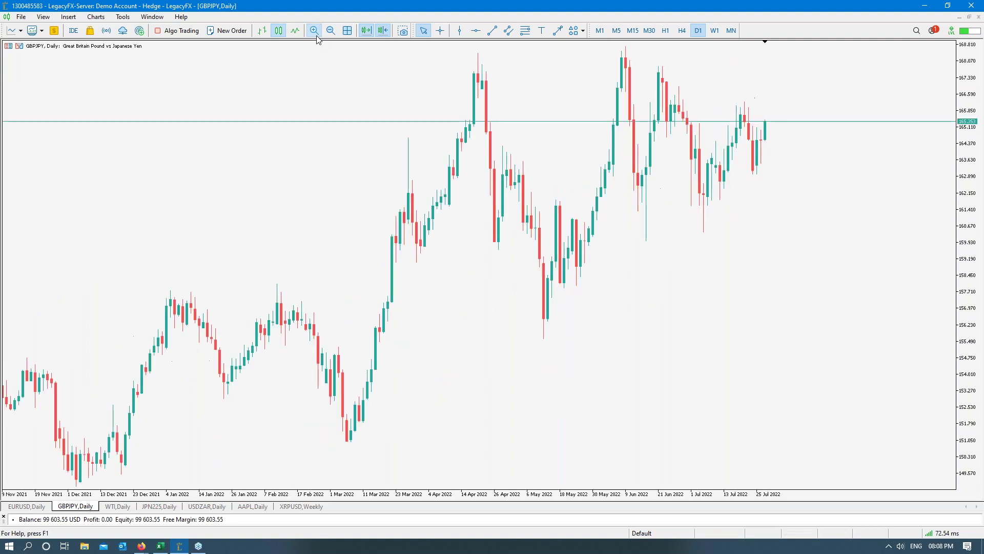
left_click(314, 30)
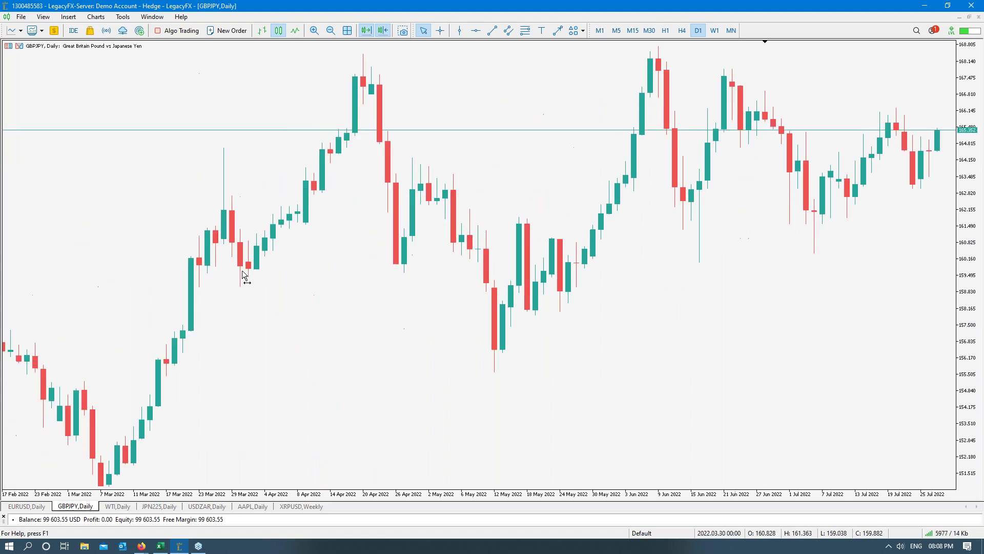
left_click(383, 31)
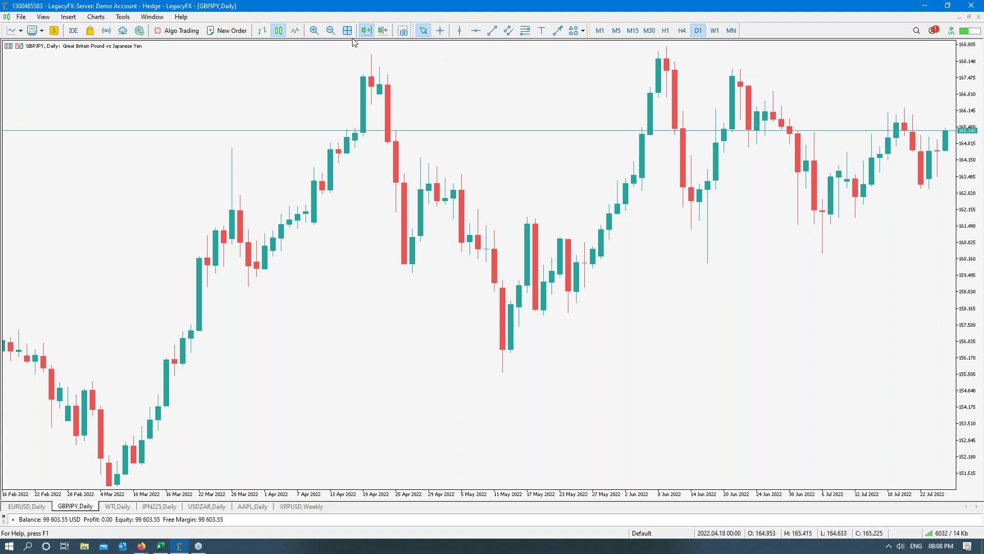
left_click(383, 31)
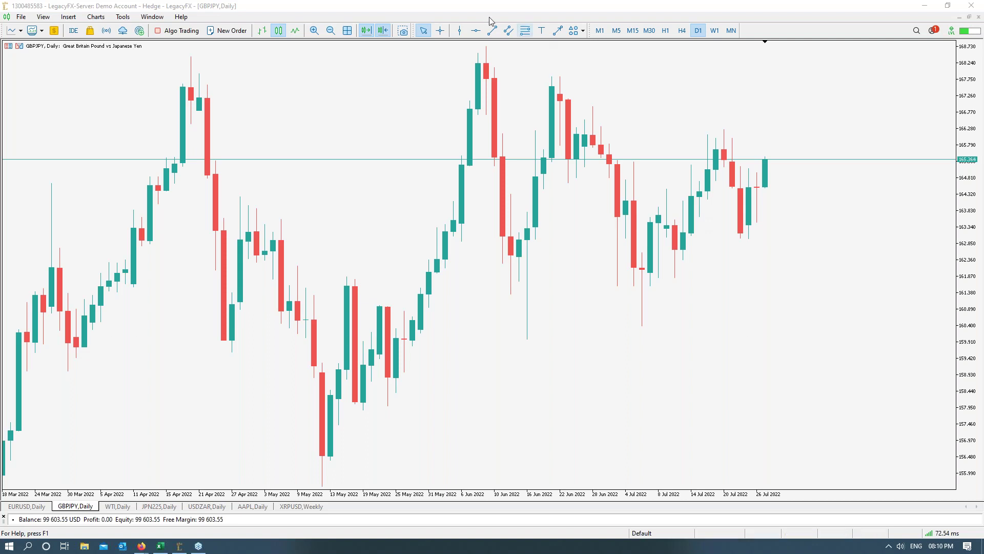
- Draw a horizontal line at about 163.51 and compare how price reacts around it at several zoom levels
left_click(476, 30)
left_click_drag(574, 239, 611, 222)
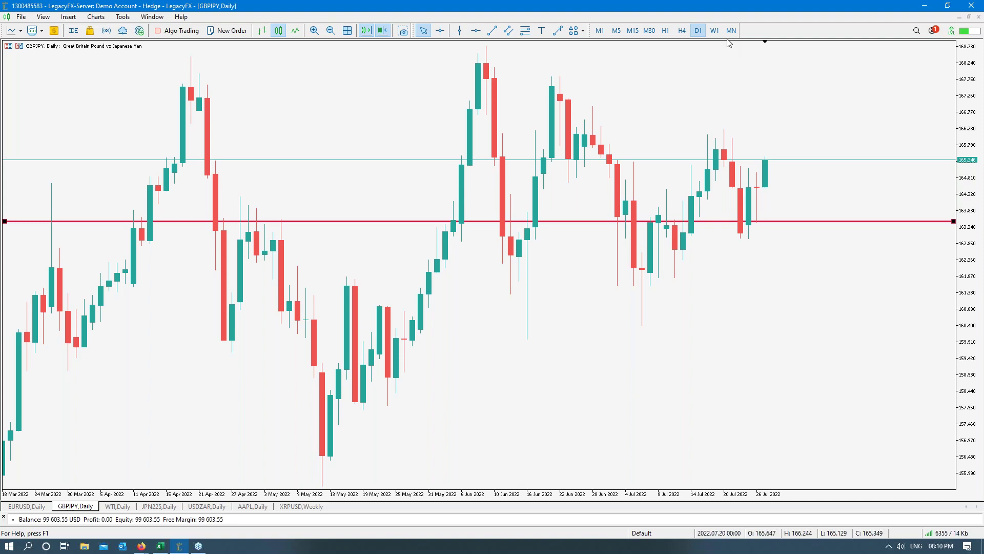
left_click(330, 30)
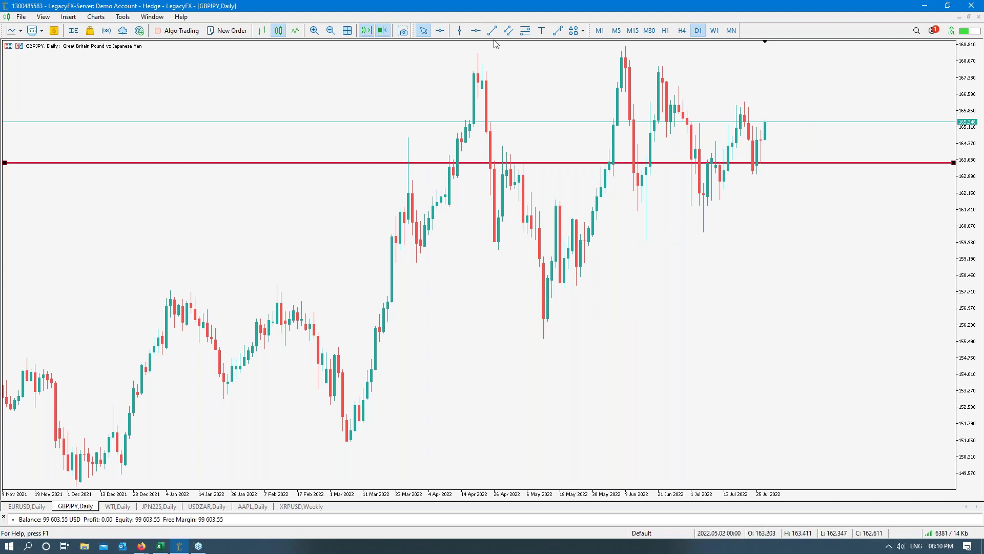
left_click(330, 32)
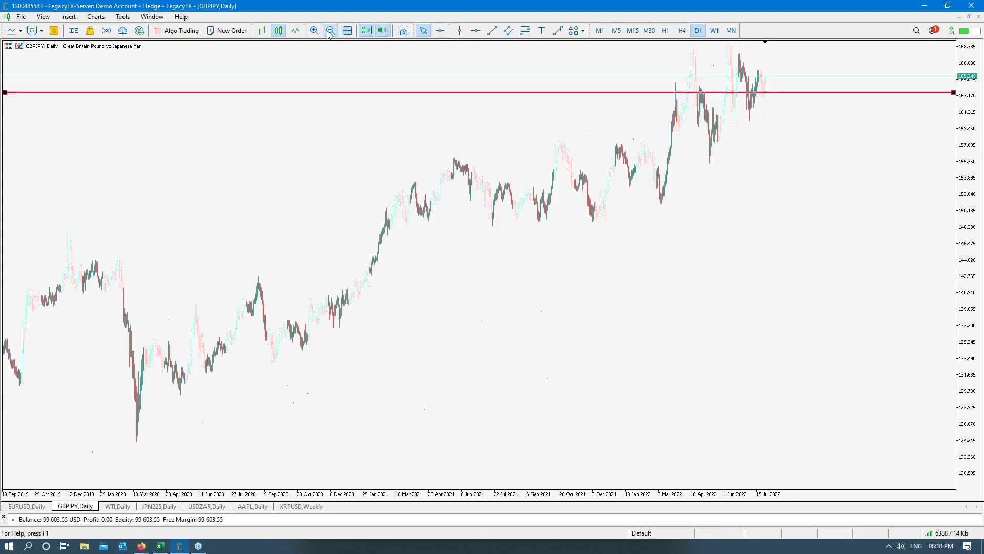
left_click(312, 32)
left_click(312, 31)
left_click(313, 32)
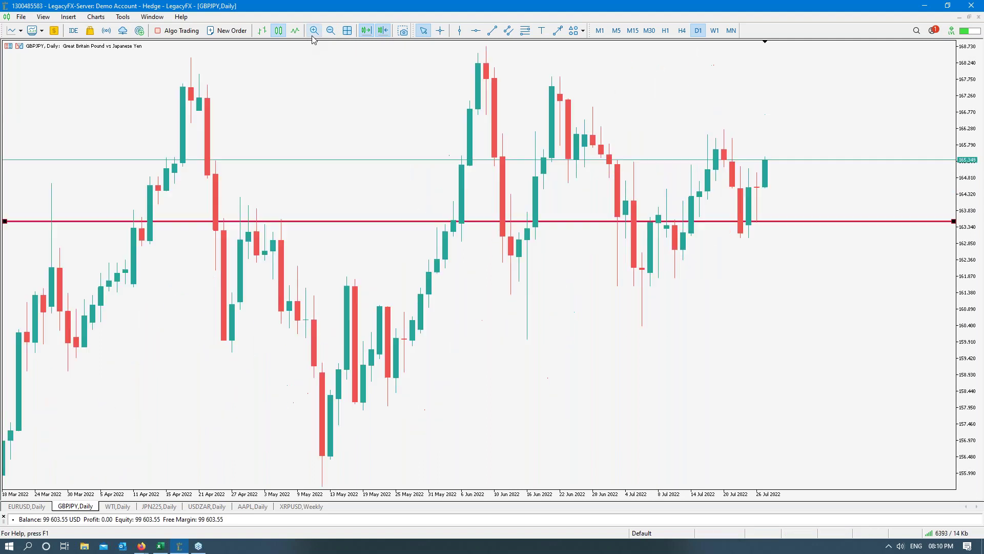
left_click(313, 32)
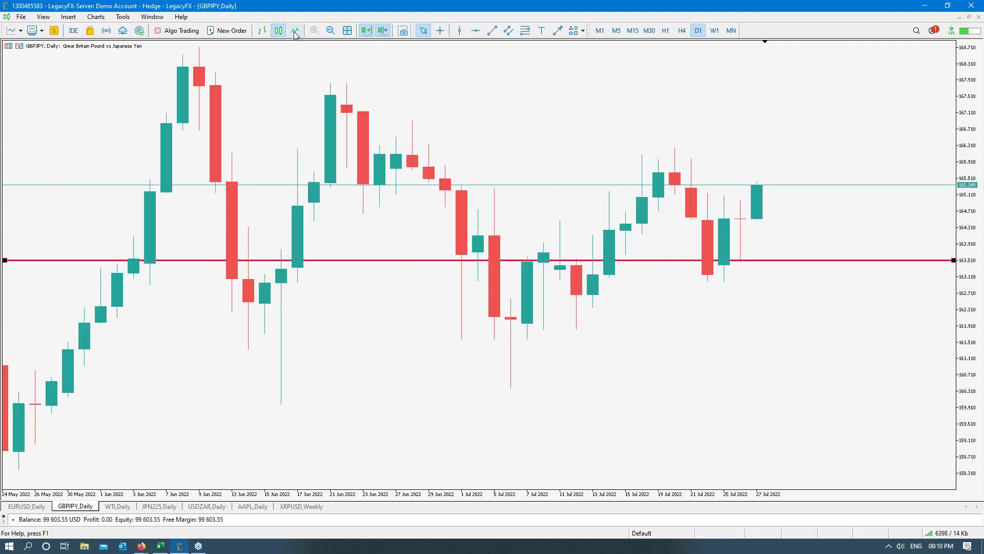
left_click(334, 32)
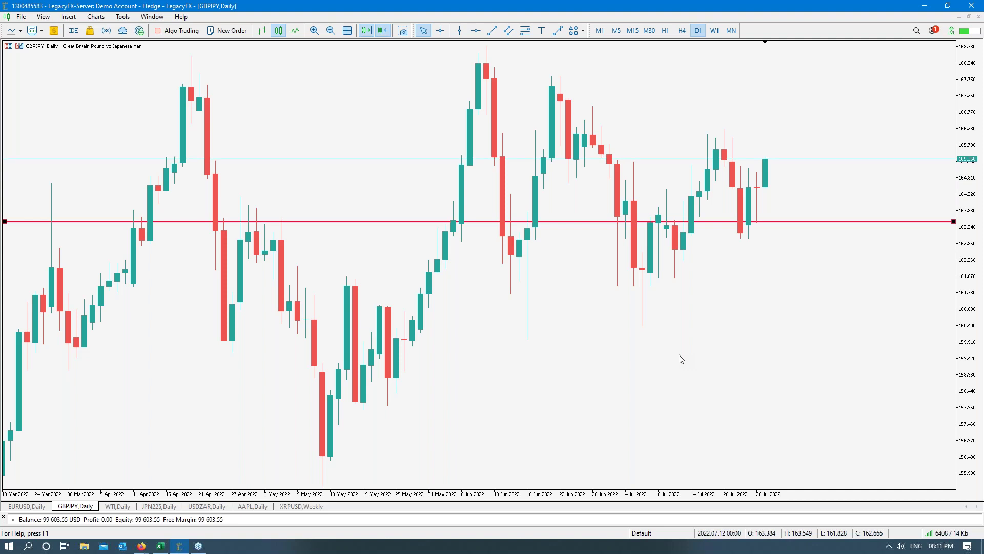
- Nudge the horizontal line slightly higher, and delete it from the chart
left_click_drag(715, 221, 715, 219)
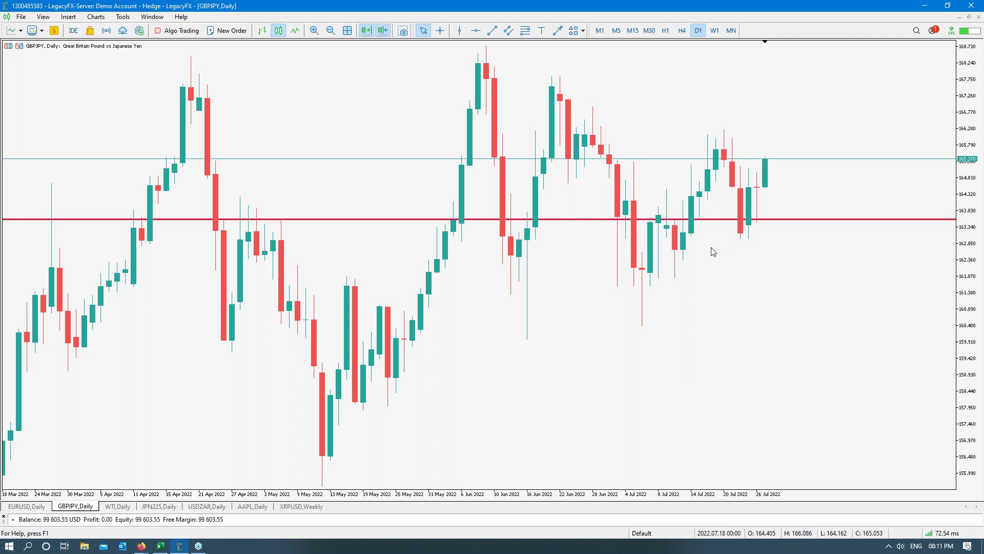
left_click(717, 220)
key("Delete")
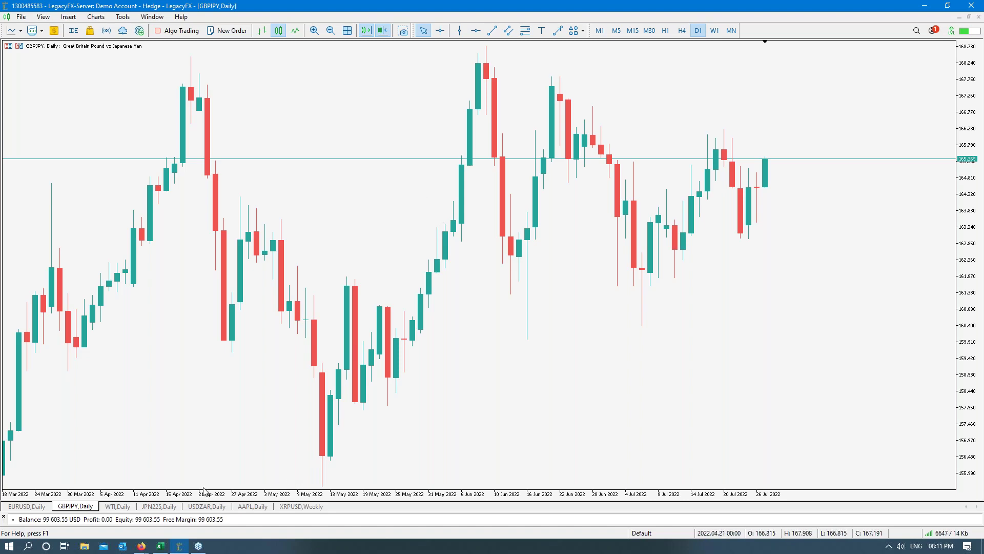
- Review the presentation slide on planning the entry and exit strategy, and return to the trading chart
key("alt+Tab")
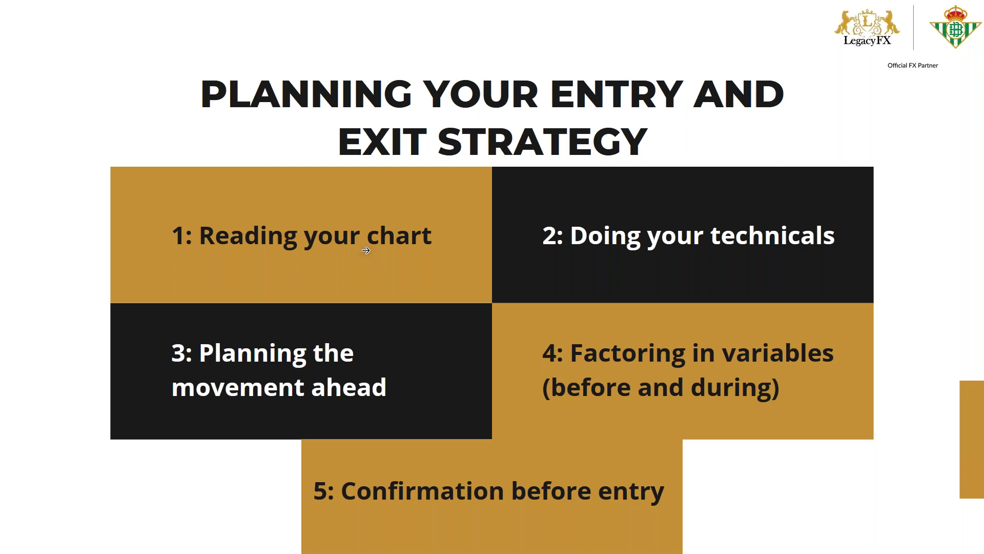
key("alt+Tab")
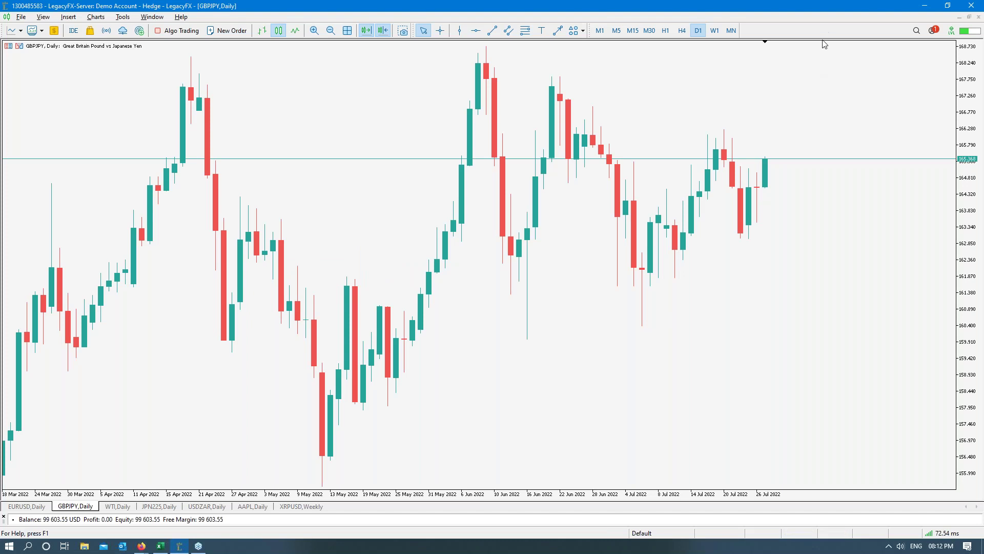
key("alt+Tab")
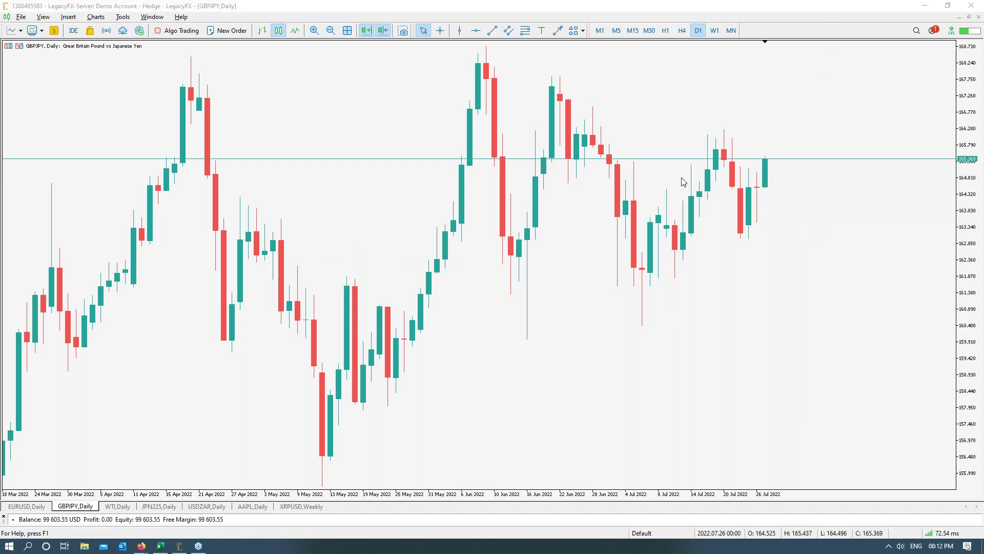
- Mark the June high with a horizontal line at about 168.24, and place a second one at about 161.9
left_click(480, 33)
left_click_drag(713, 79, 718, 63)
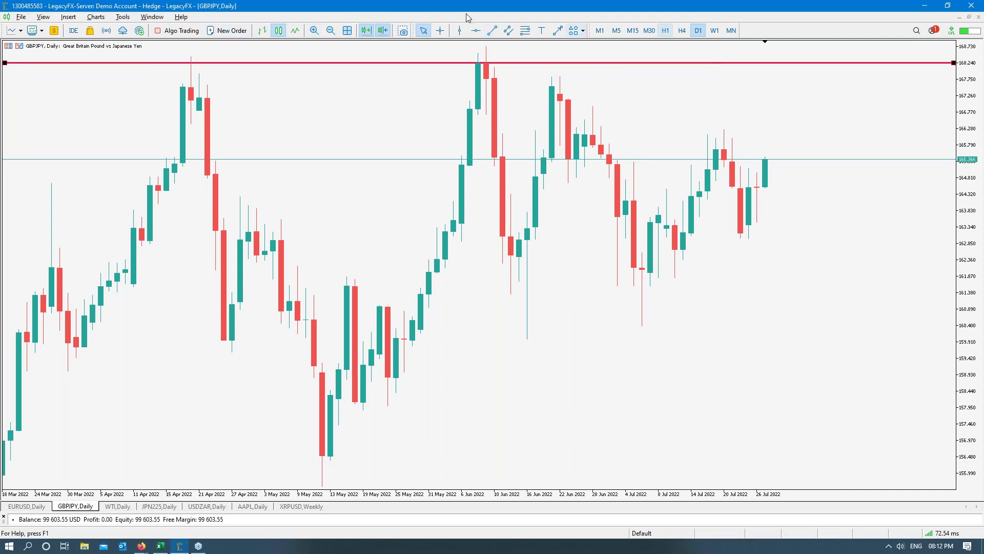
left_click(476, 30)
left_click(569, 435)
left_click_drag(569, 434, 563, 454)
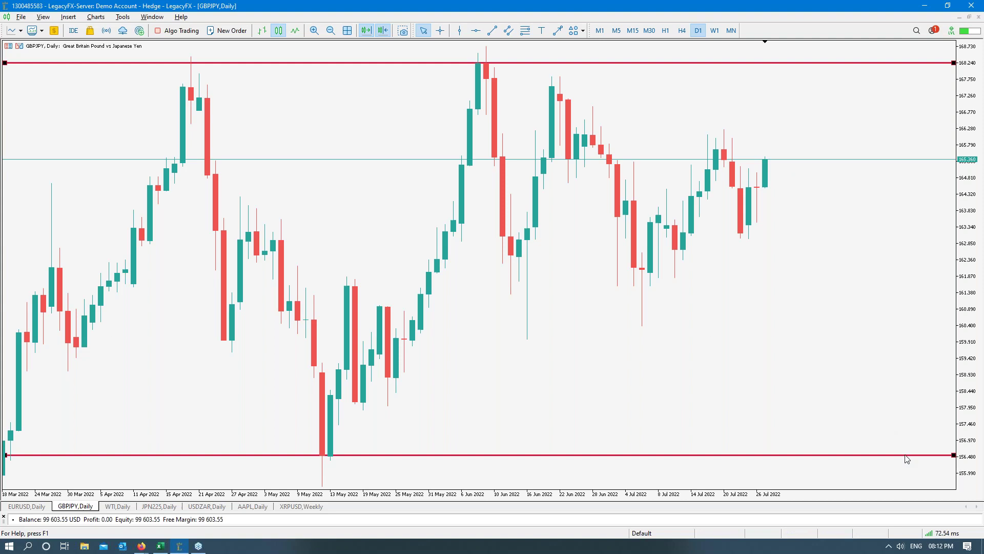
left_click_drag(906, 458, 912, 277)
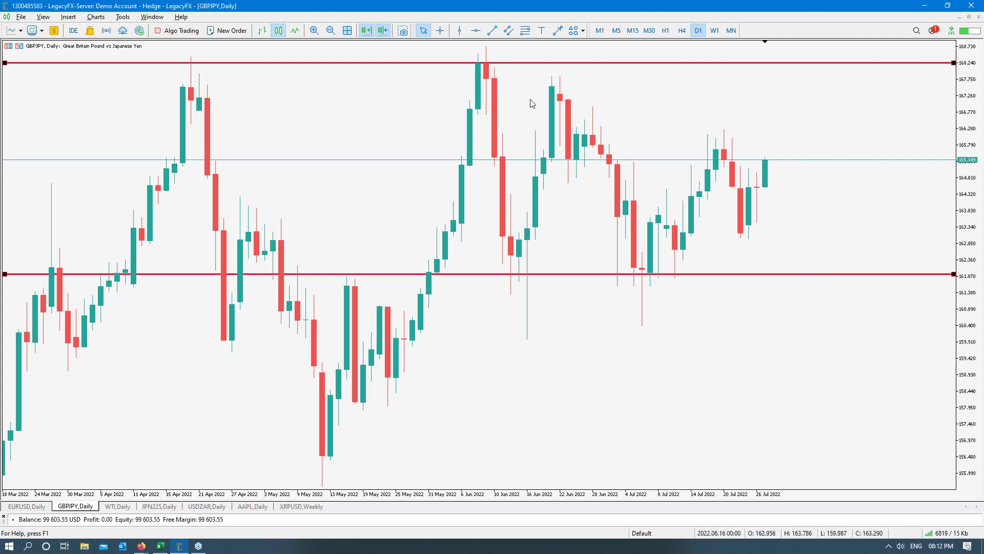
- Add a third horizontal line at about 165.71, and lower it to about 162.4 with the chart shown as a line
left_click(476, 30)
left_click(757, 119)
left_click_drag(757, 120, 788, 148)
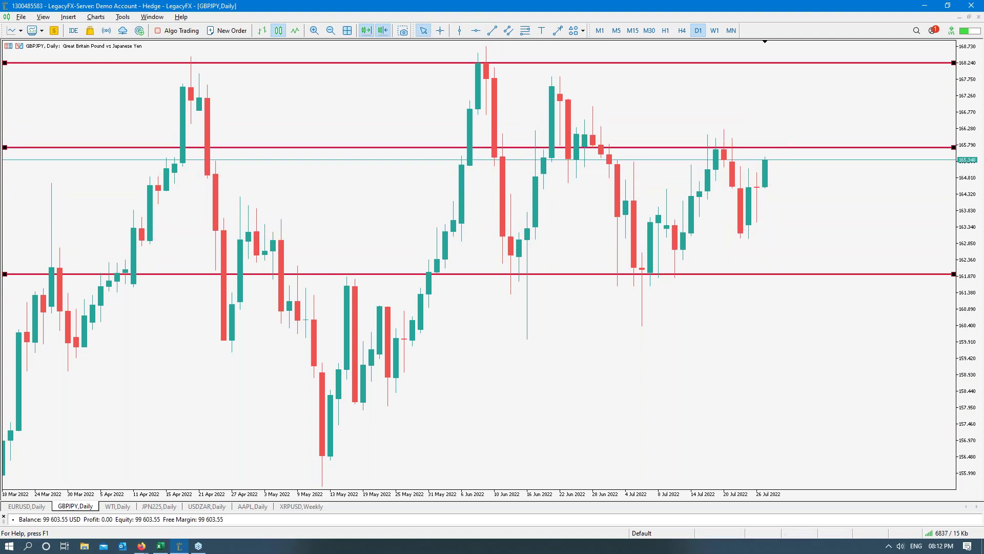
left_click(295, 31)
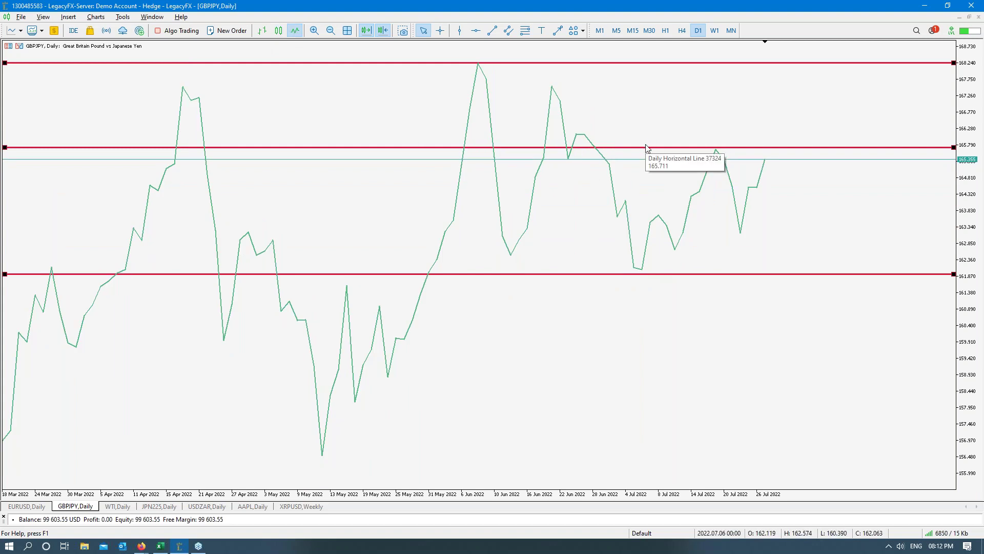
left_click_drag(646, 147, 670, 260)
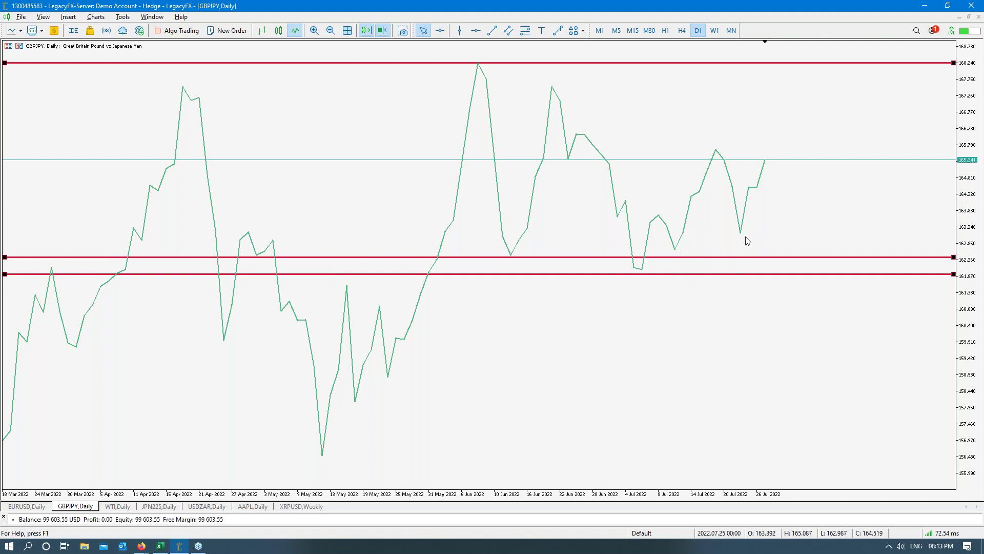
- Deselect the 162.4 line and lower the bottom horizontal line to about 158.2
double_click(764, 258)
double_click(762, 274)
double_click(663, 275)
left_click_drag(664, 278, 671, 401)
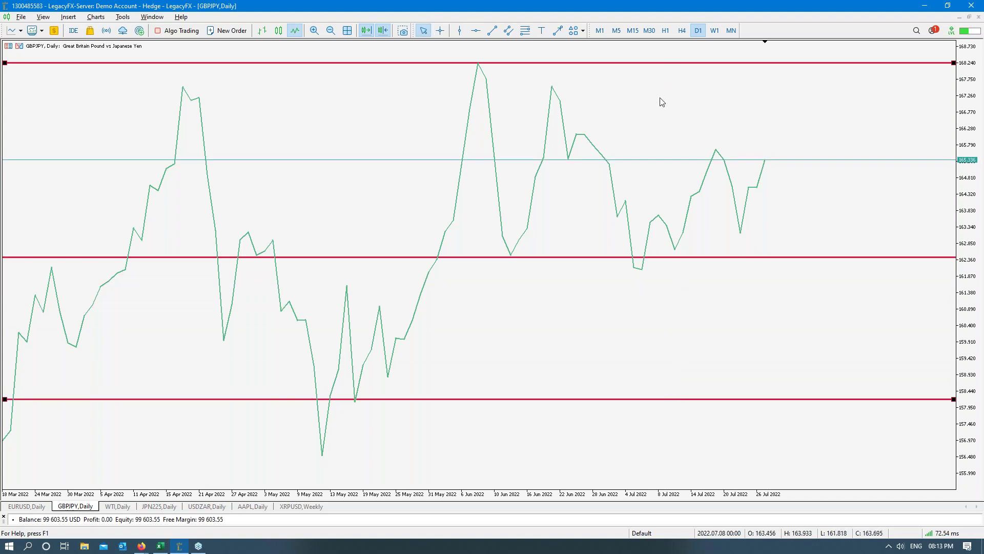
- Show the chart as candlesticks again, and remove the lowest horizontal line after trying it at about 157
left_click(278, 30)
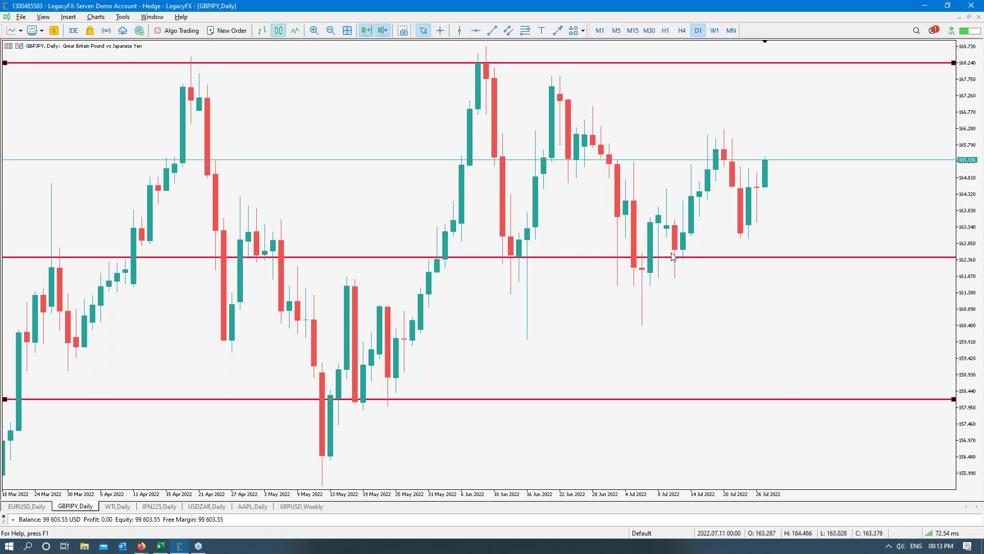
left_click_drag(714, 398, 667, 437)
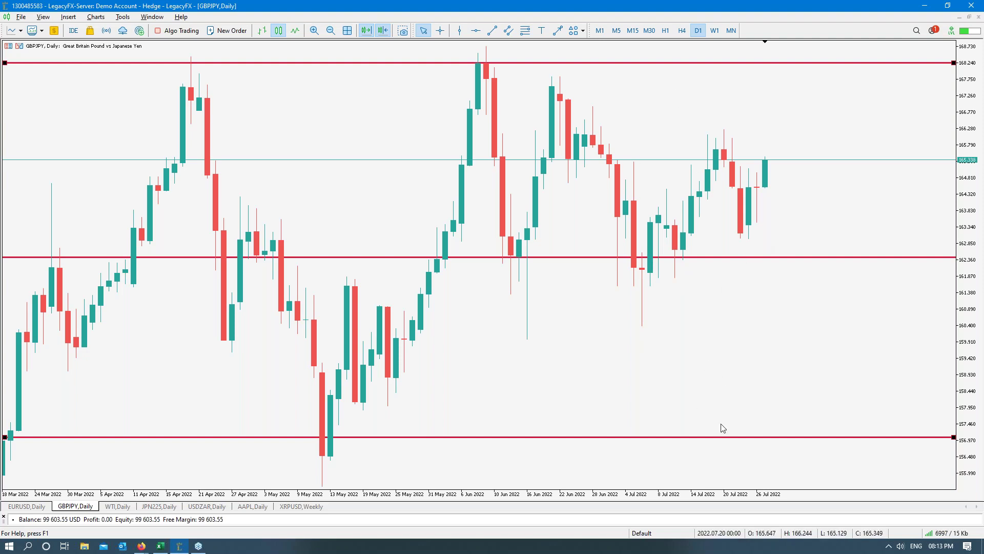
left_click(870, 64)
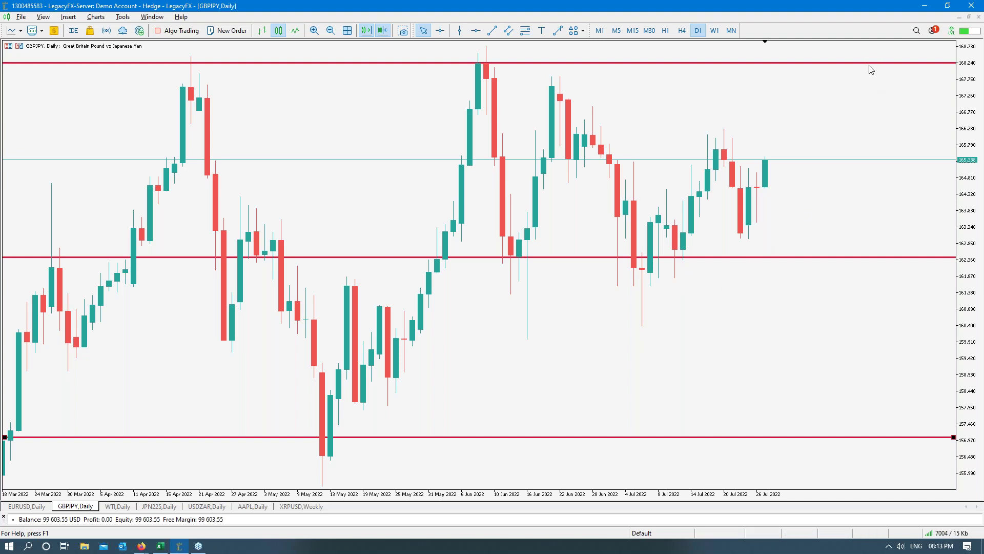
key("Delete")
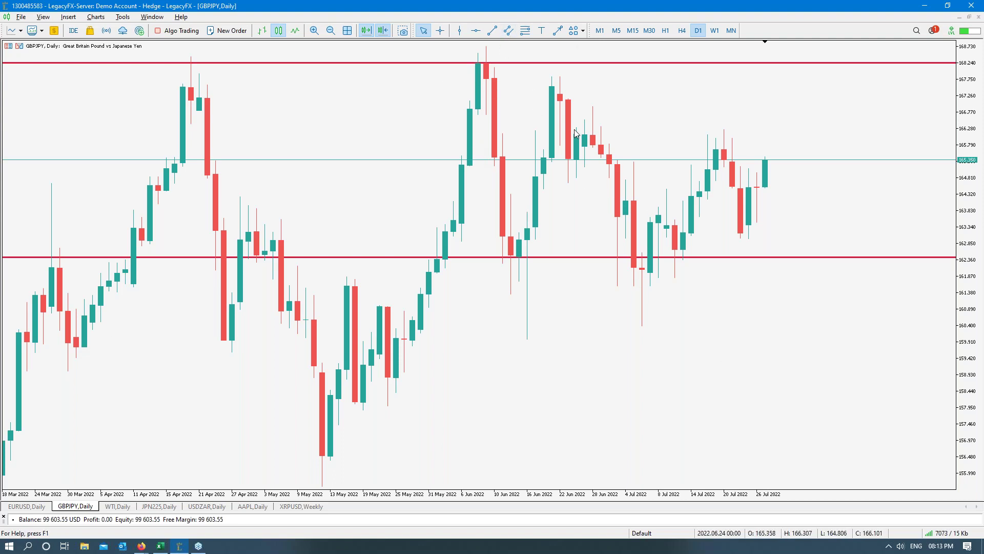
- Draw a descending equidistant channel from the early-June high across the July highs, anchoring its lower line at the mid-June low near 162.4
left_click(508, 30)
left_click_drag(483, 60, 973, 238)
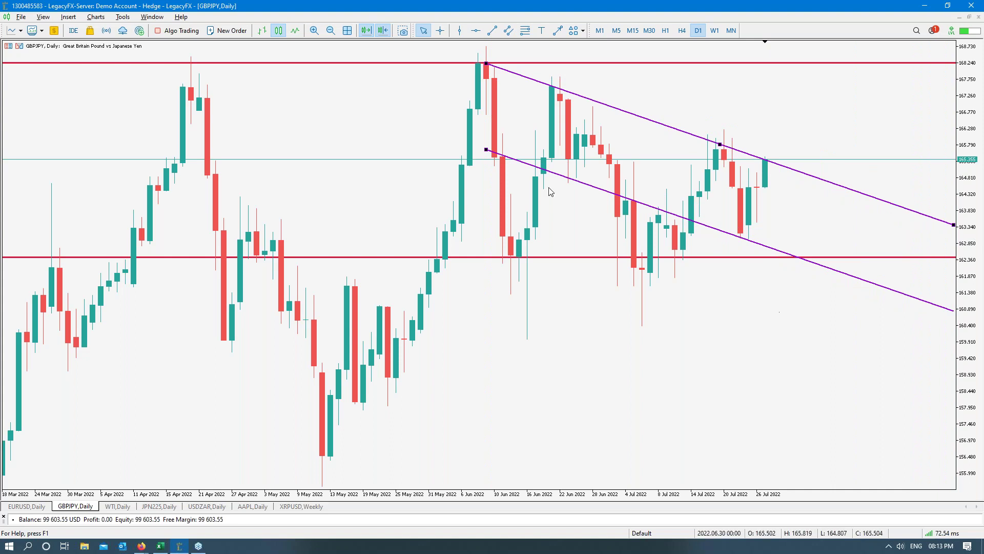
left_click_drag(487, 152, 512, 256)
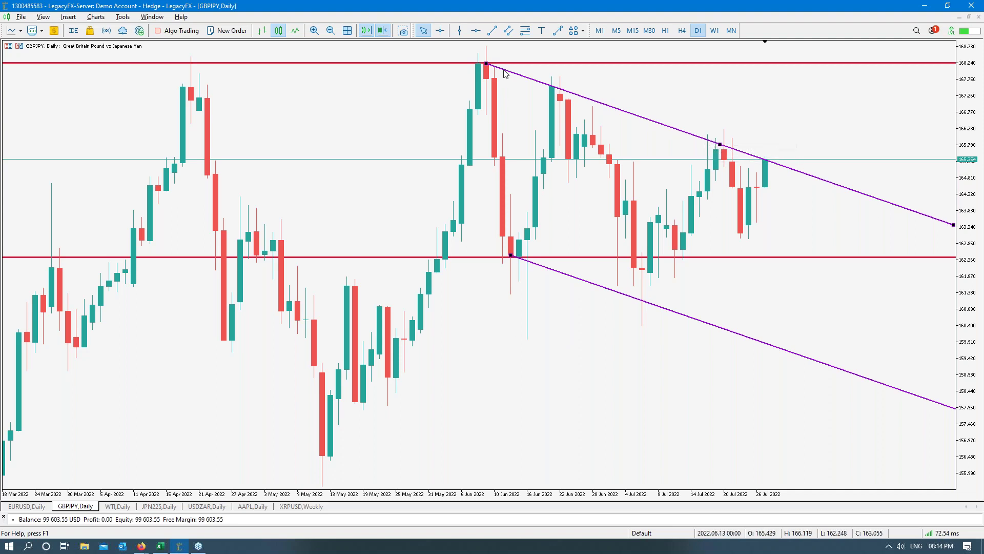
left_click_drag(486, 63, 478, 63)
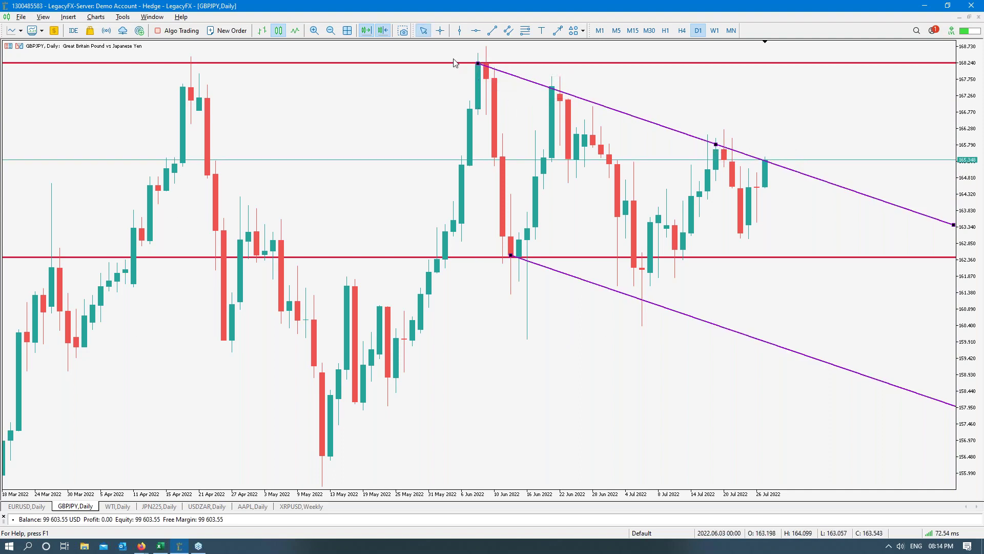
left_click_drag(952, 225, 937, 200)
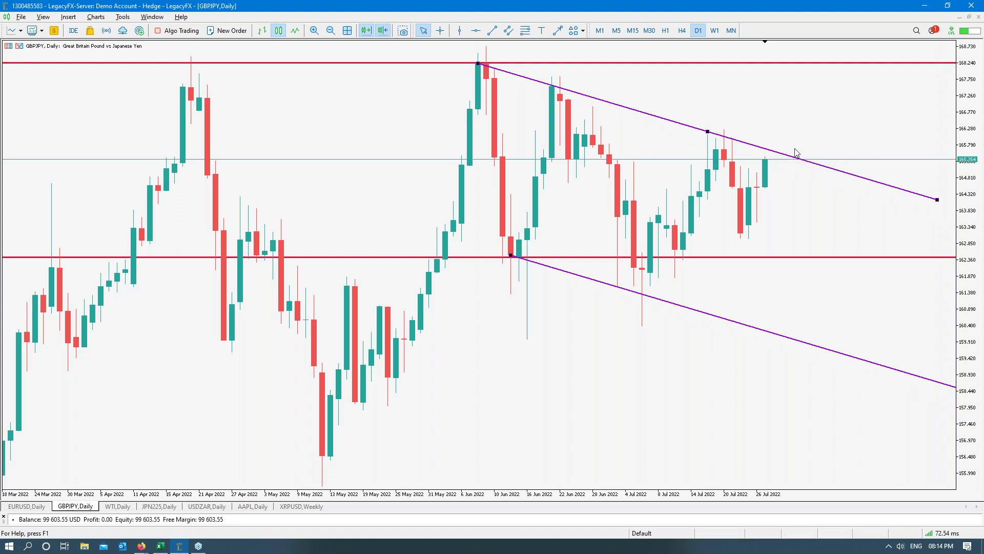
left_click(823, 237)
- Draw a rectangle at the latest candle over the channel's upper line, spanning about 165.0 to 165.65
left_click(68, 19)
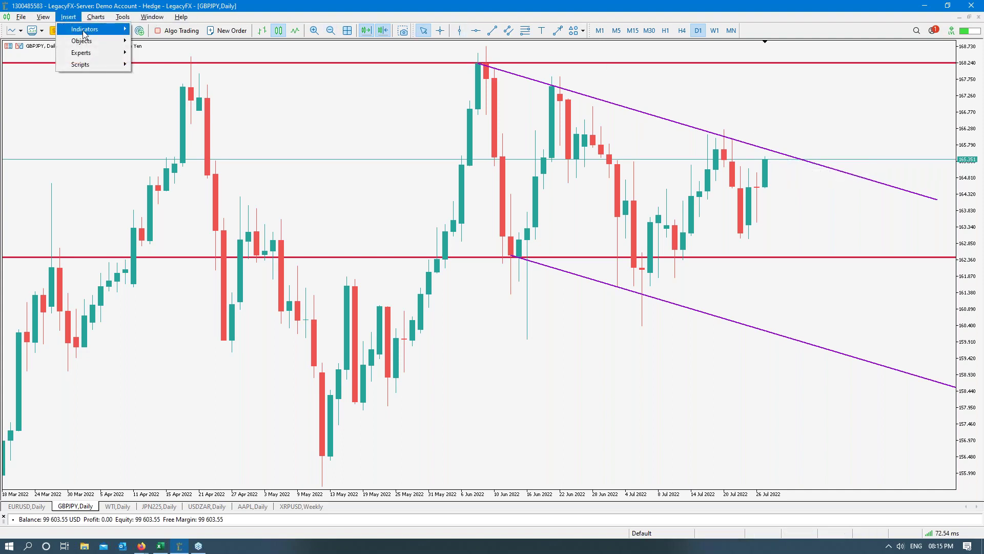
mouse_move(85, 41)
left_click(212, 83)
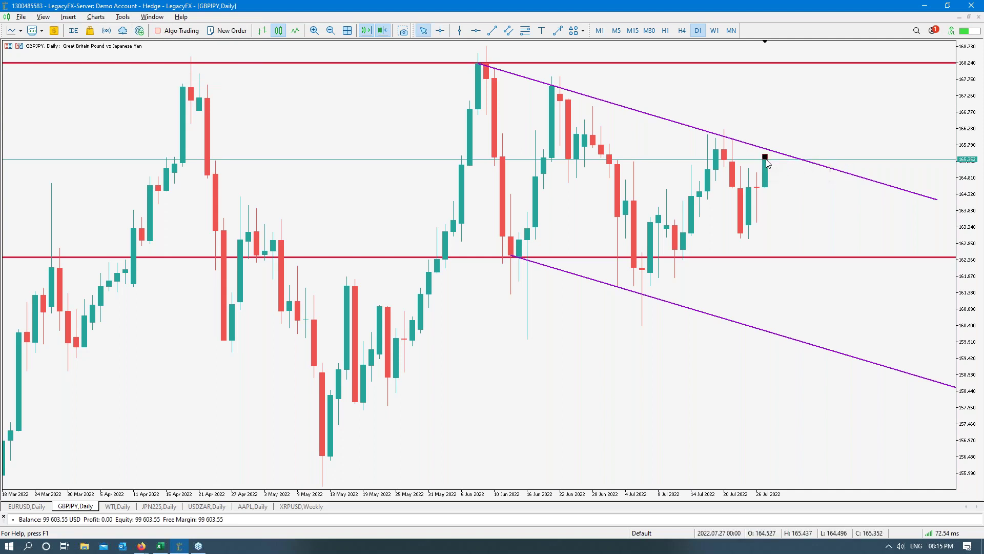
mouse_move(766, 158)
left_mouse_down()
mouse_move(804, 178)
mouse_move(787, 163)
left_mouse_up()
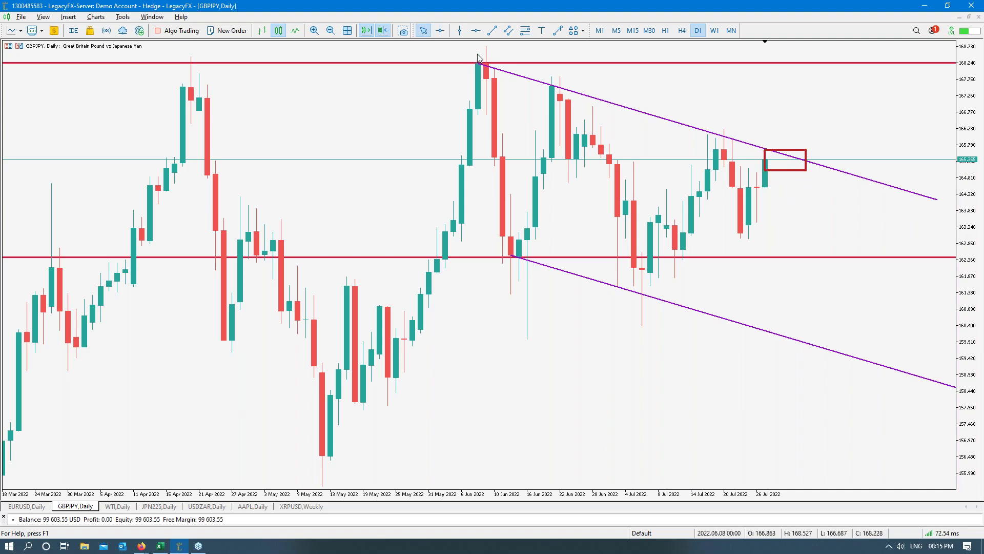
- Draw arrows from the rectangle down to the 162.4 line, and from there up to the channel's upper line and down to its lower line
left_click(558, 30)
mouse_move(790, 160)
left_mouse_down()
mouse_move(848, 270)
mouse_move(863, 265)
mouse_move(847, 254)
mouse_move(905, 195)
left_mouse_up()
left_click(559, 35)
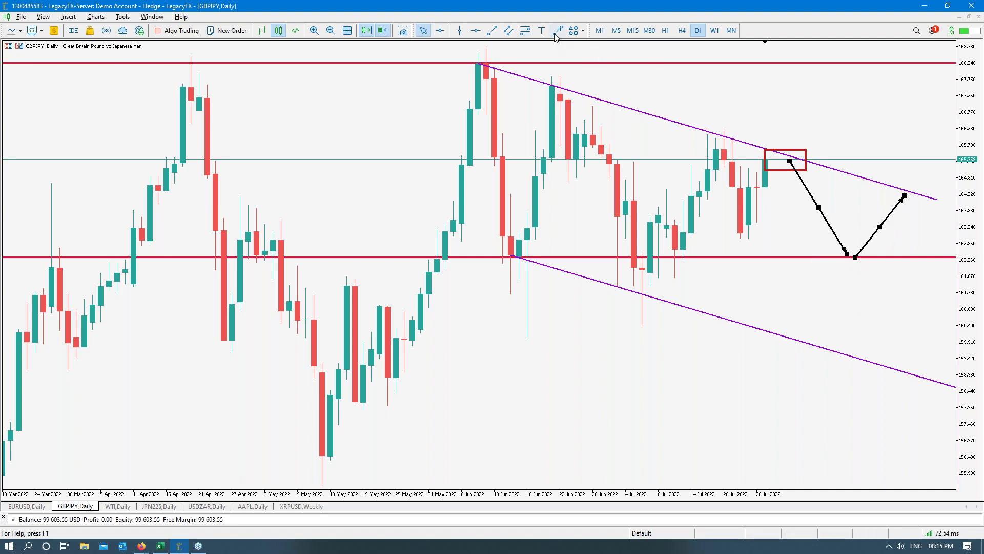
left_click_drag(847, 257, 888, 368)
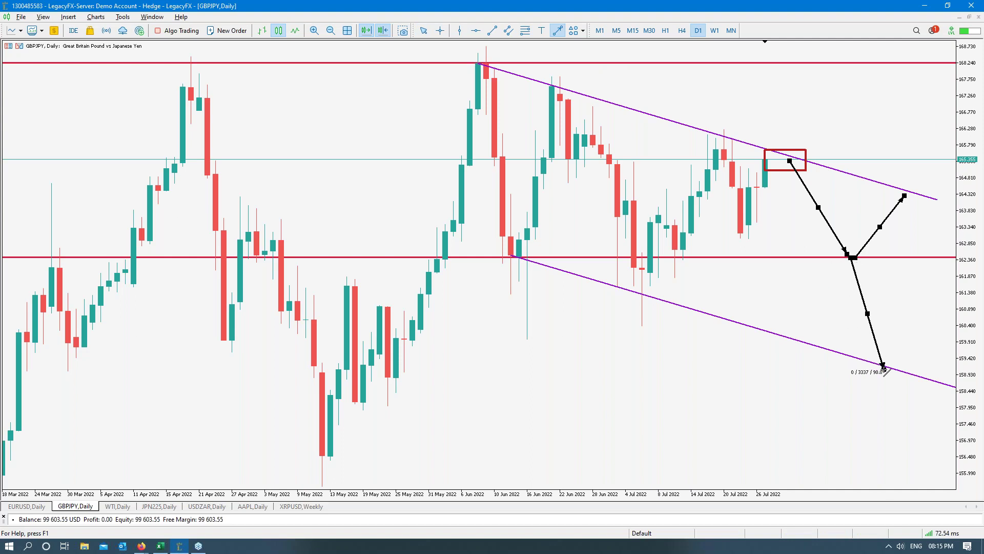
left_click_drag(855, 259, 848, 257)
left_click(848, 256)
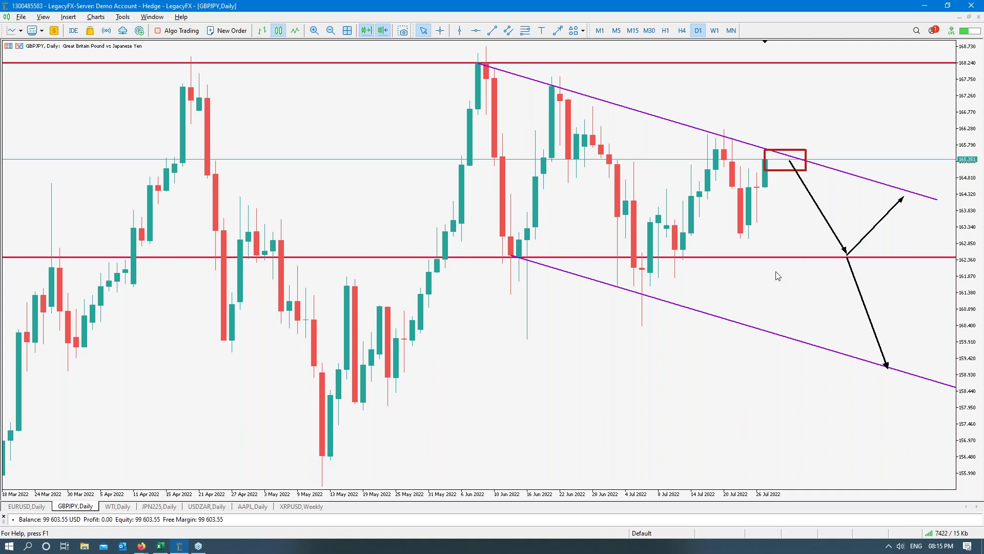
- Draw an upward breakout arrow from the rectangle to about 167.5
left_click(558, 30)
left_click_drag(790, 156, 806, 86)
left_click(843, 118)
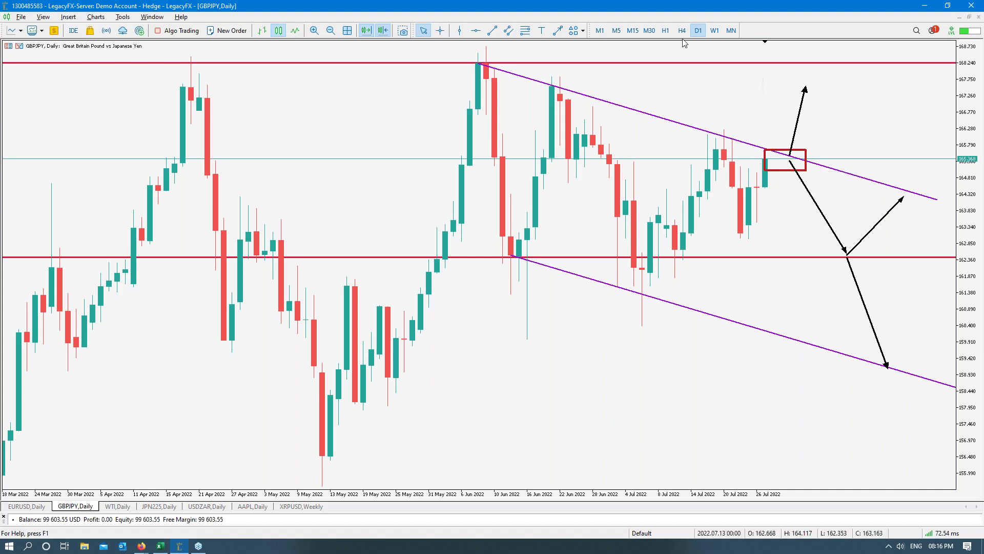
- Switch the chart to the H1 timeframe and measure the horizontal distance from the latest candle to the rectangle's far edge
left_click(665, 30)
left_click_drag(980, 225, 982, 256)
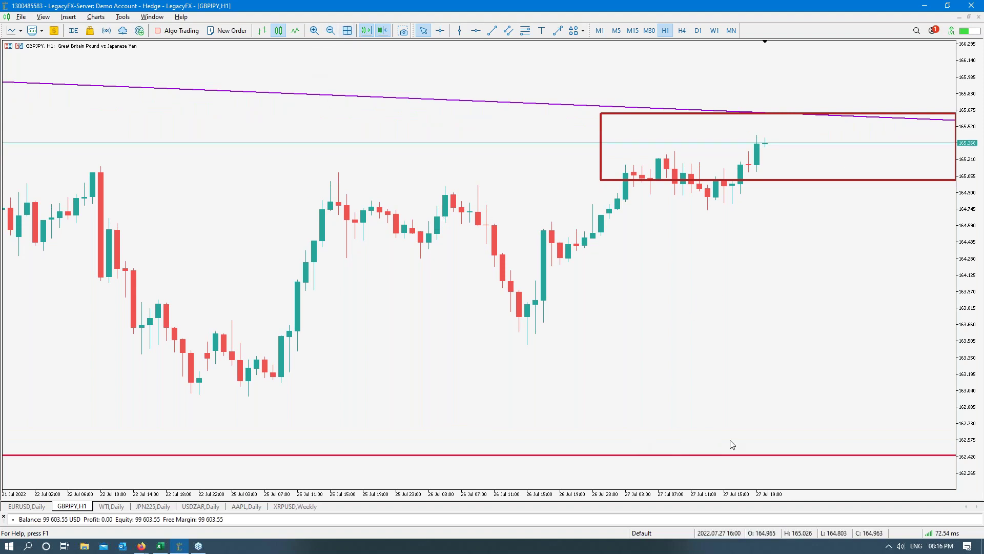
left_click_drag(728, 500, 718, 502)
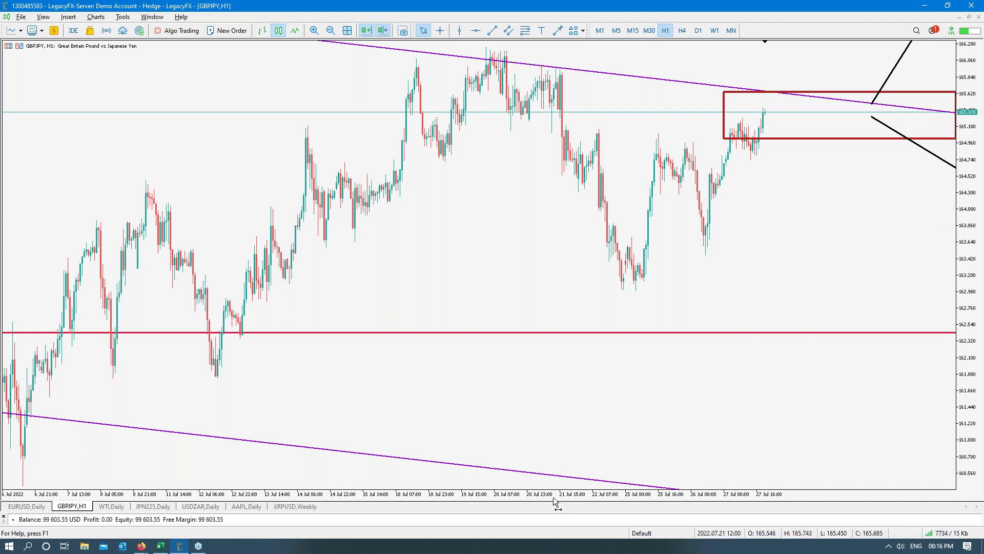
left_click_drag(558, 503, 548, 504)
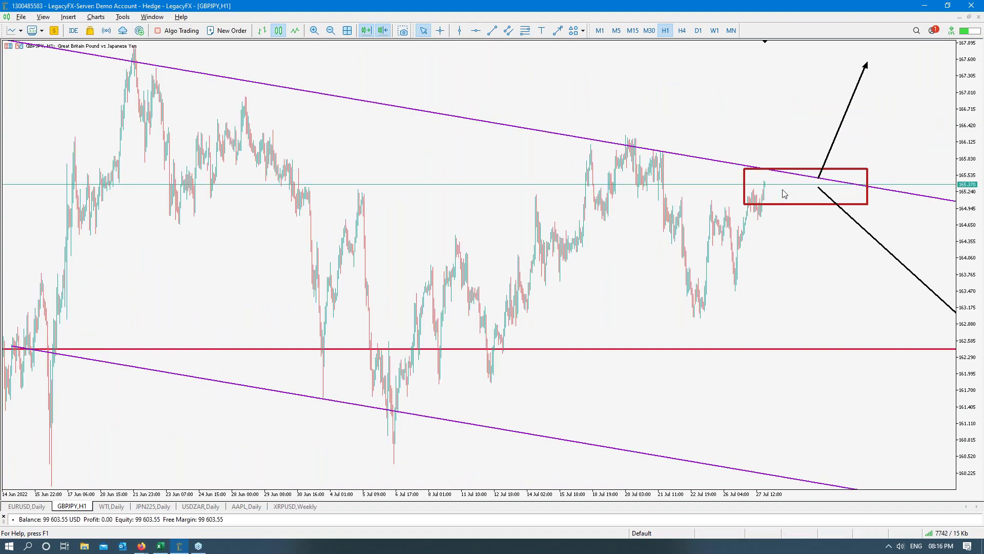
middle_click(767, 185)
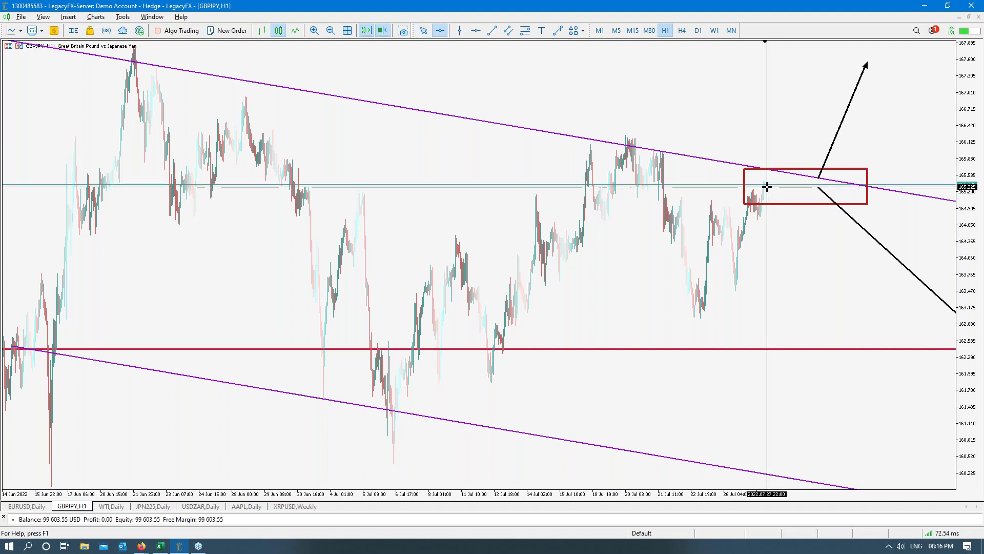
left_click_drag(767, 184, 865, 184)
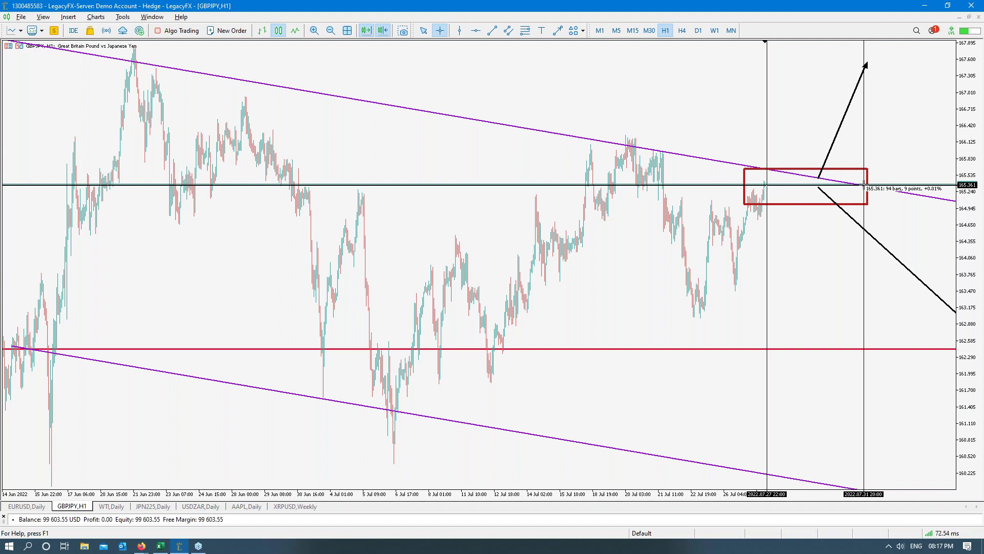
left_click_drag(864, 185, 865, 184)
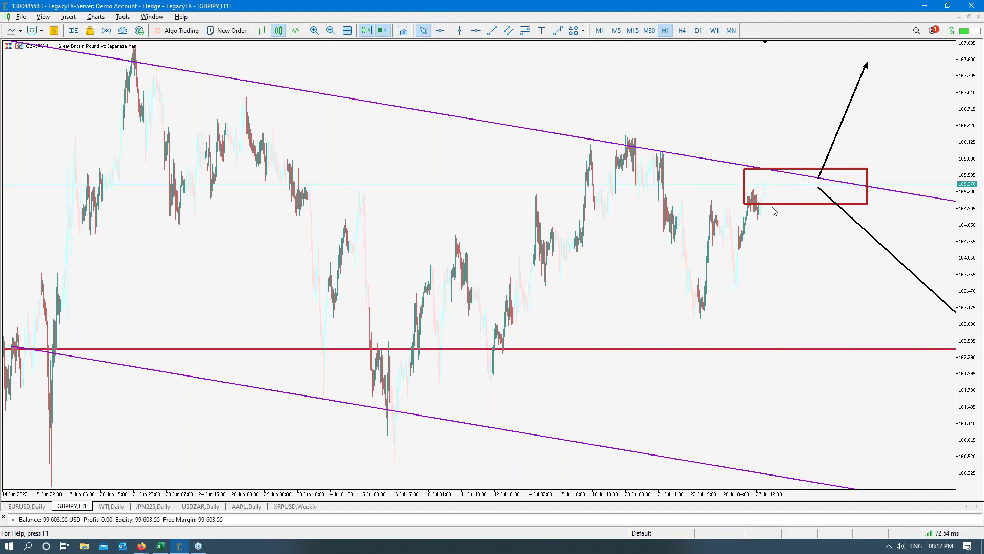
- Shrink the rectangle to about 165.17 to 165.6 and move it just after the latest candle, ending near the arrows' start
left_click(315, 32)
left_click(315, 32)
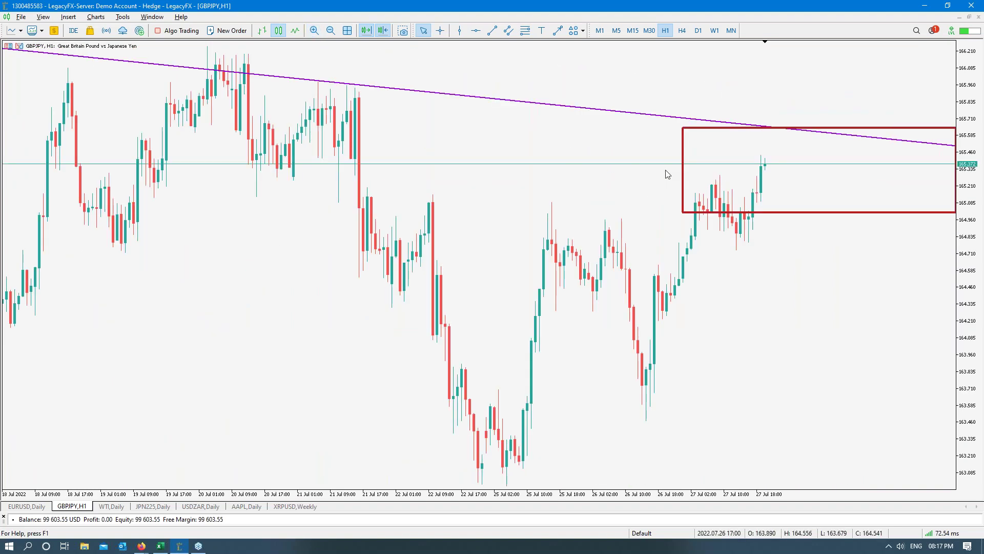
left_click(460, 30)
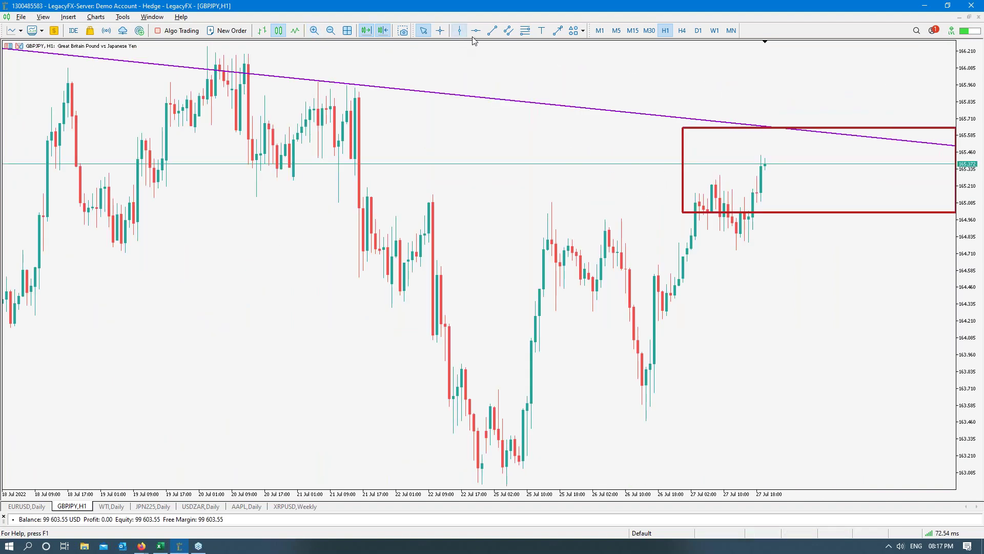
left_click(331, 31)
left_click(330, 30)
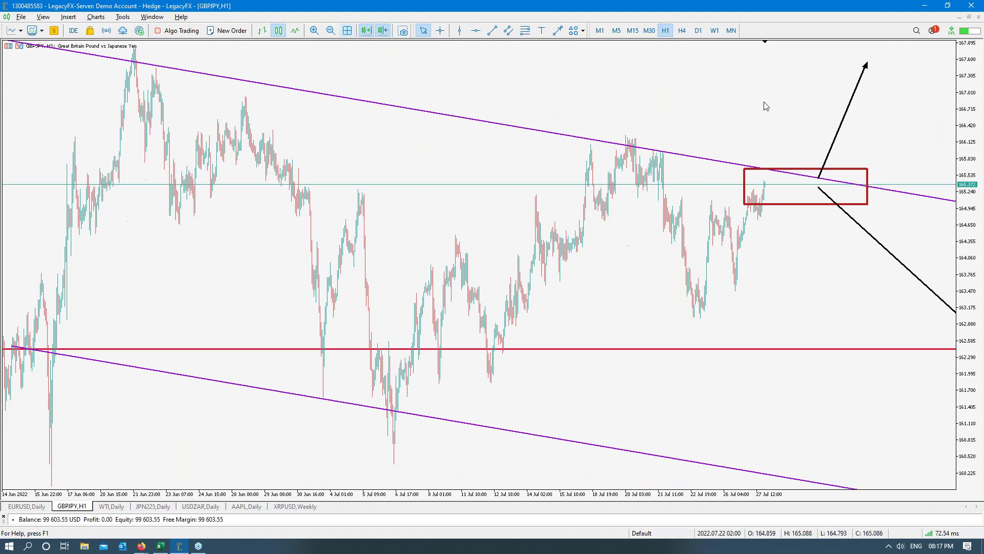
double_click(866, 169)
left_click_drag(866, 170, 831, 172)
left_click_drag(745, 204, 820, 186)
middle_click(773, 202)
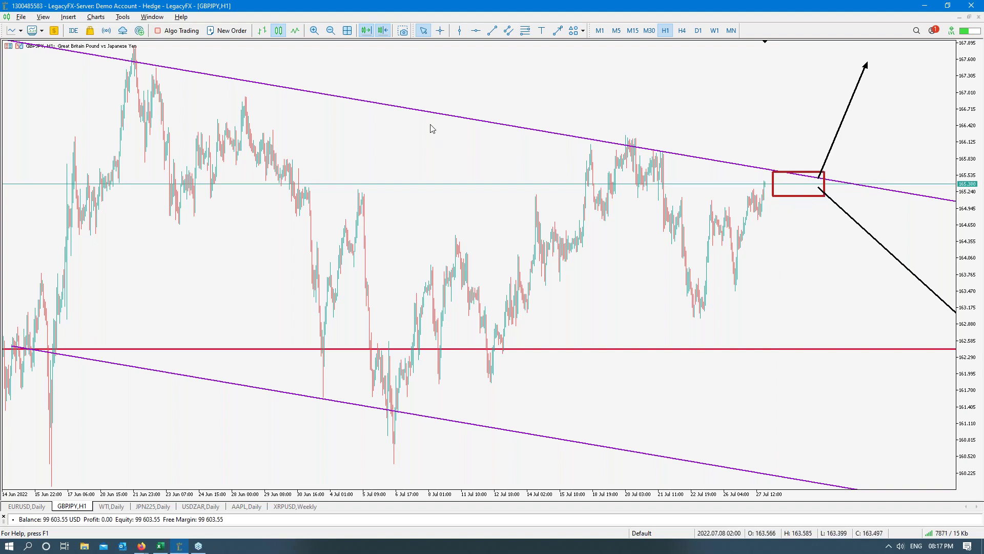
- Add a horizontal line near the current price and adjust it to about 165.33 with the chart shown as a line
left_click(314, 30)
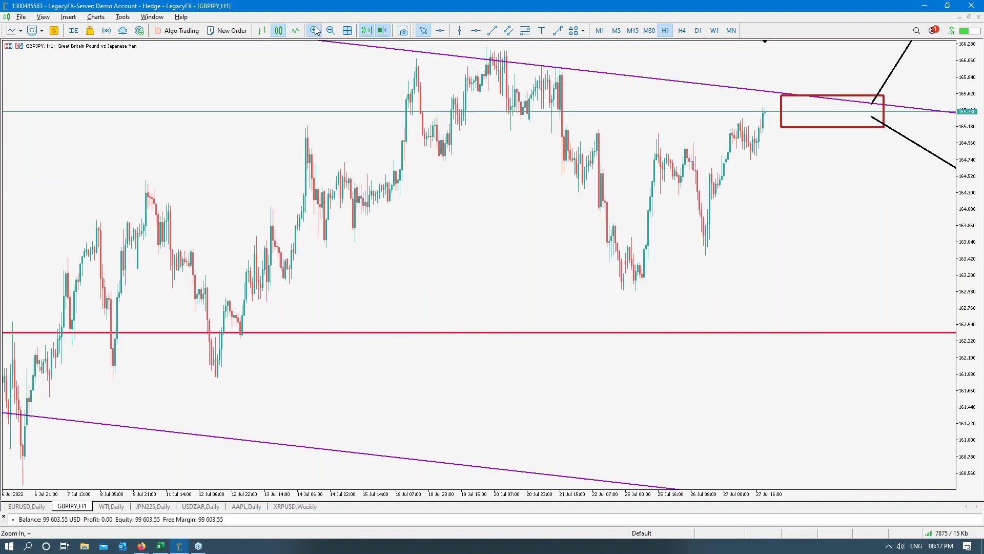
left_click(314, 30)
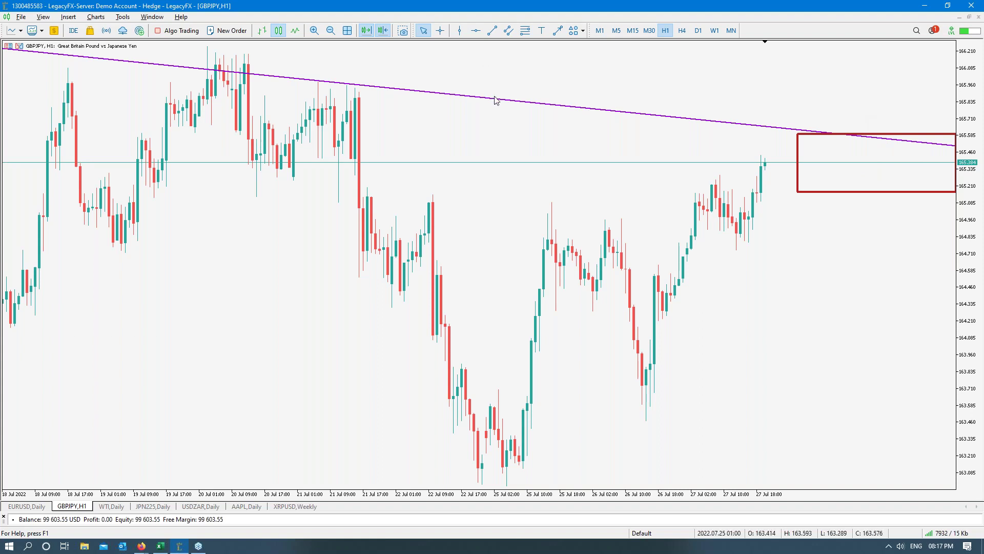
left_click_drag(979, 222, 980, 264)
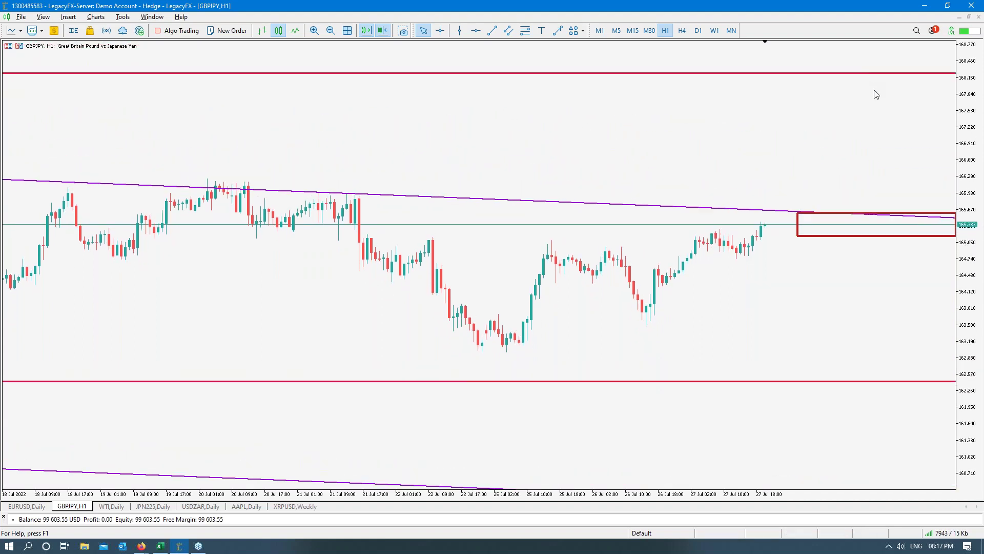
mouse_move(968, 298)
left_mouse_down()
mouse_move(975, 278)
mouse_move(977, 307)
left_mouse_up()
left_click_drag(973, 235, 879, 231)
left_click_drag(973, 317, 974, 280)
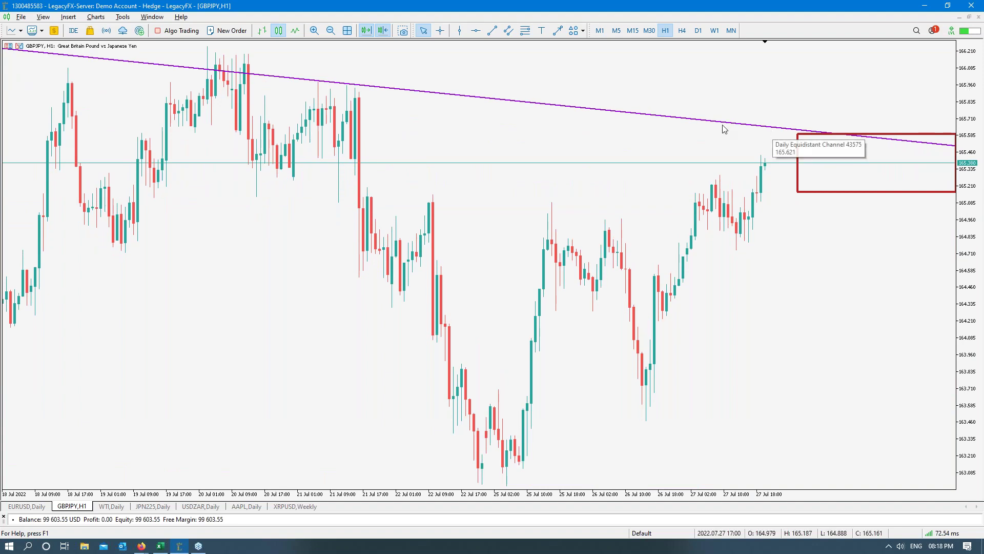
left_click(475, 30)
left_click(679, 163)
left_click_drag(679, 163, 662, 175)
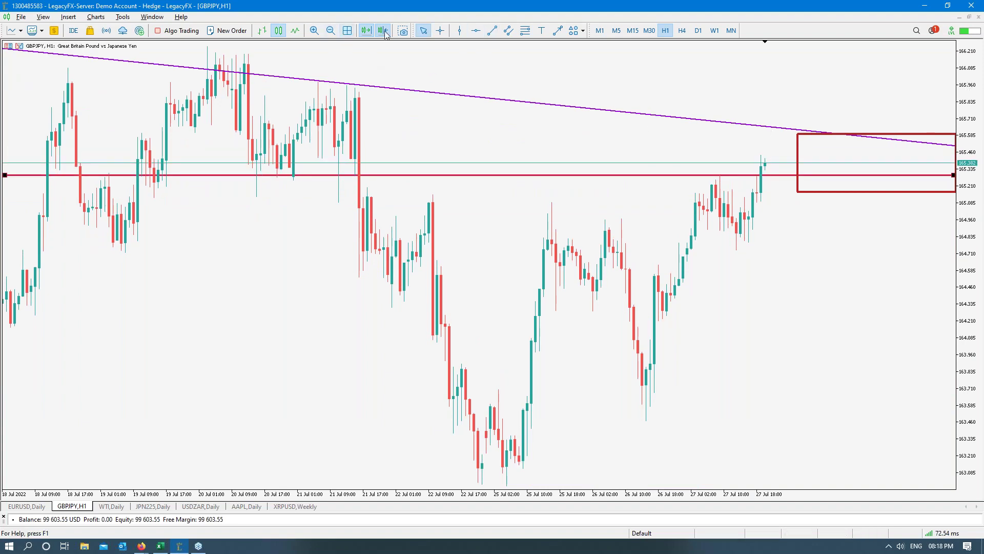
left_click(295, 30)
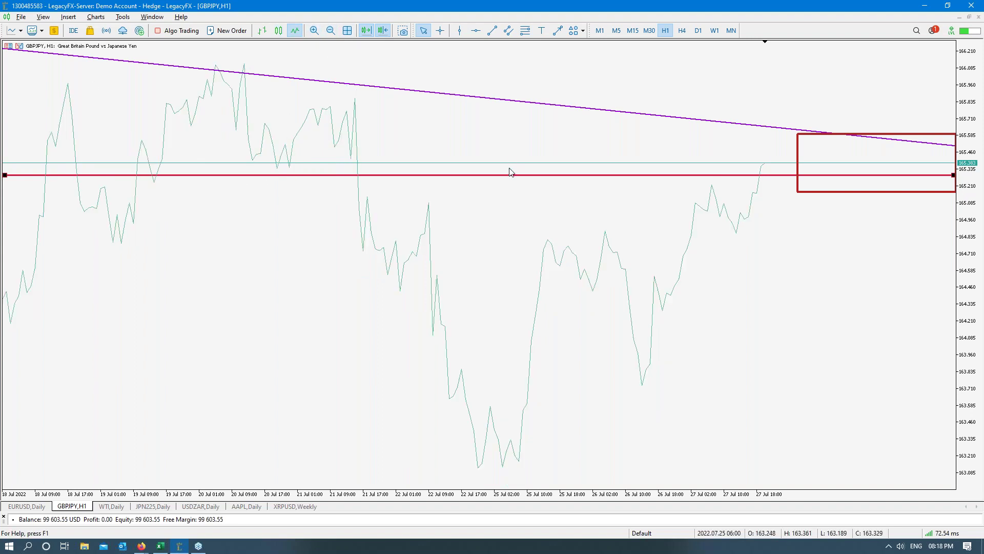
left_click_drag(517, 177, 501, 170)
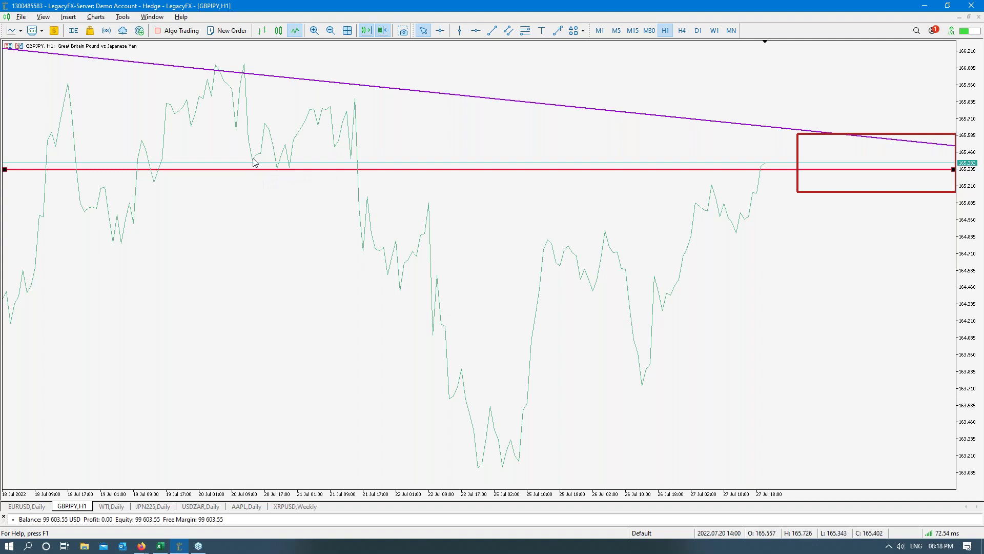
- Change the colour of the new horizontal line near the current price to DarkBlue
double_click(606, 172)
right_click(624, 170)
left_click(667, 177)
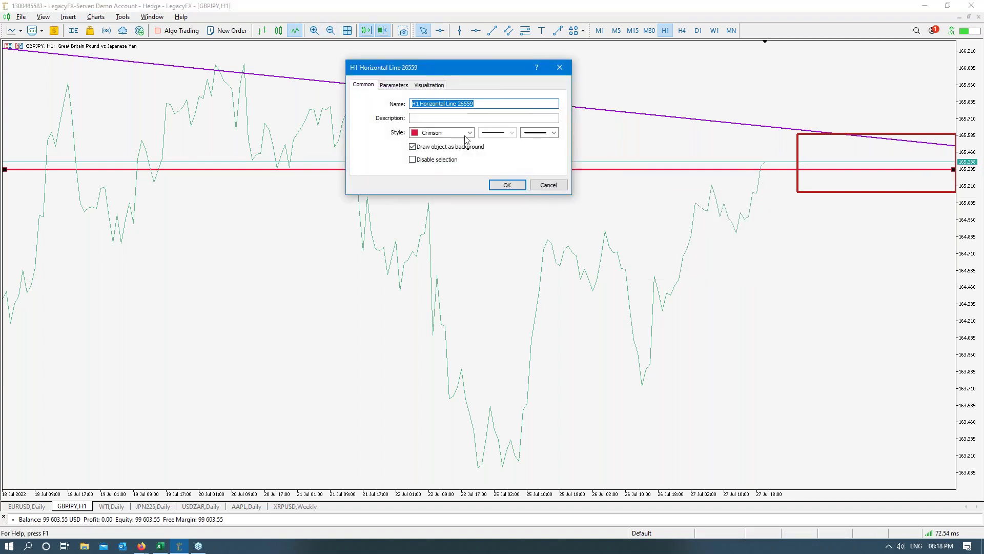
left_click(466, 134)
left_click(412, 170)
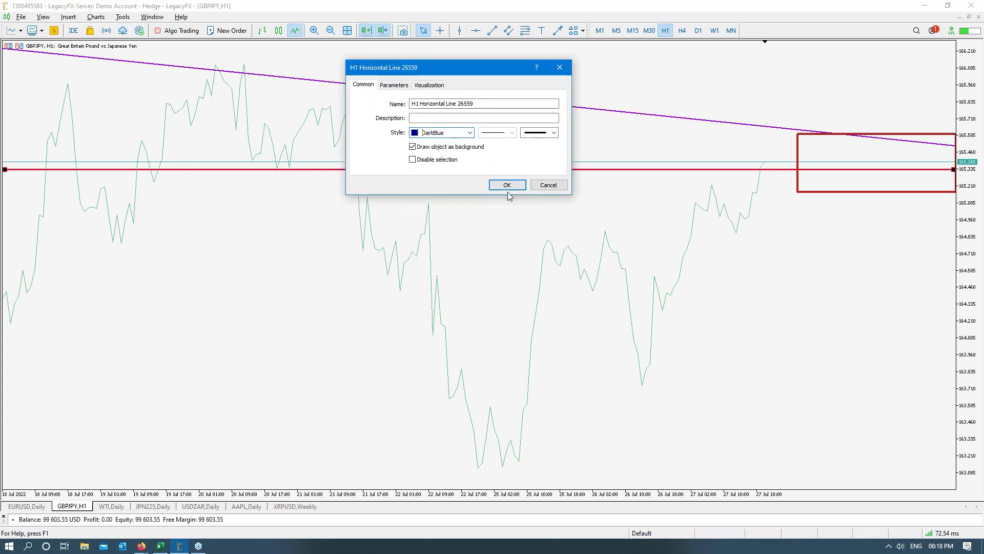
left_click(506, 186)
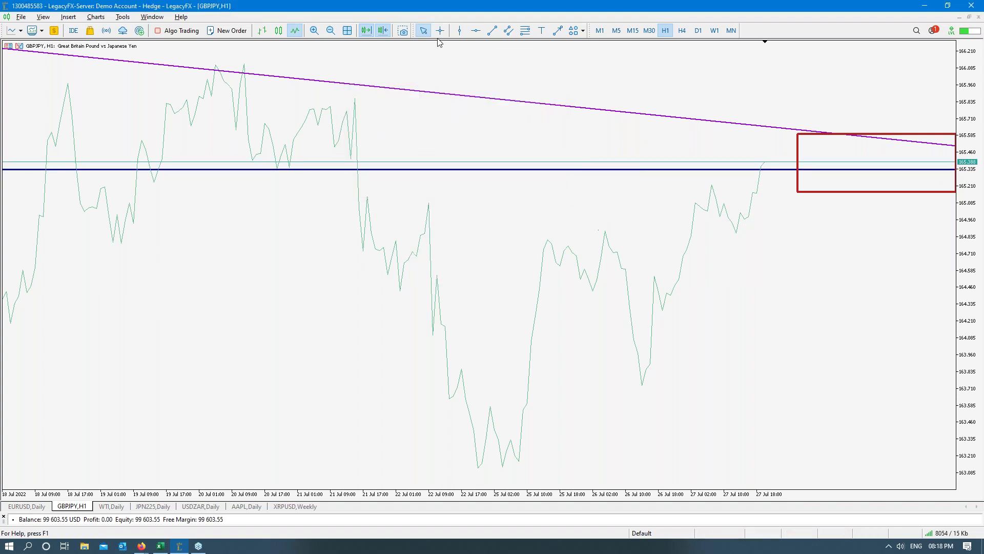
- Add a second horizontal line at about 165.85 along the 21 July highs, and show the chart as candlesticks again
left_click(476, 30)
left_click(478, 100)
left_click_drag(478, 101, 476, 106)
left_click_drag(311, 106, 319, 103)
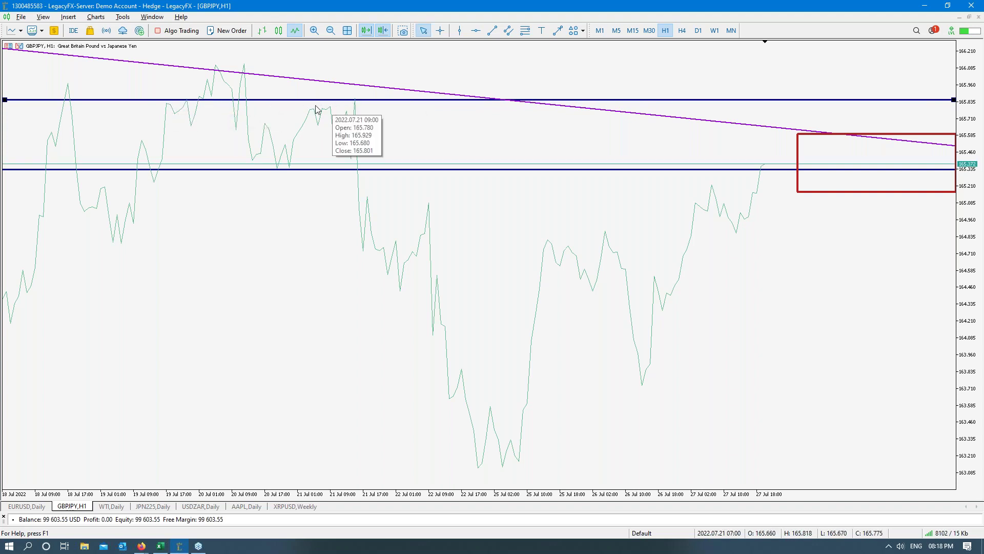
left_click(279, 31)
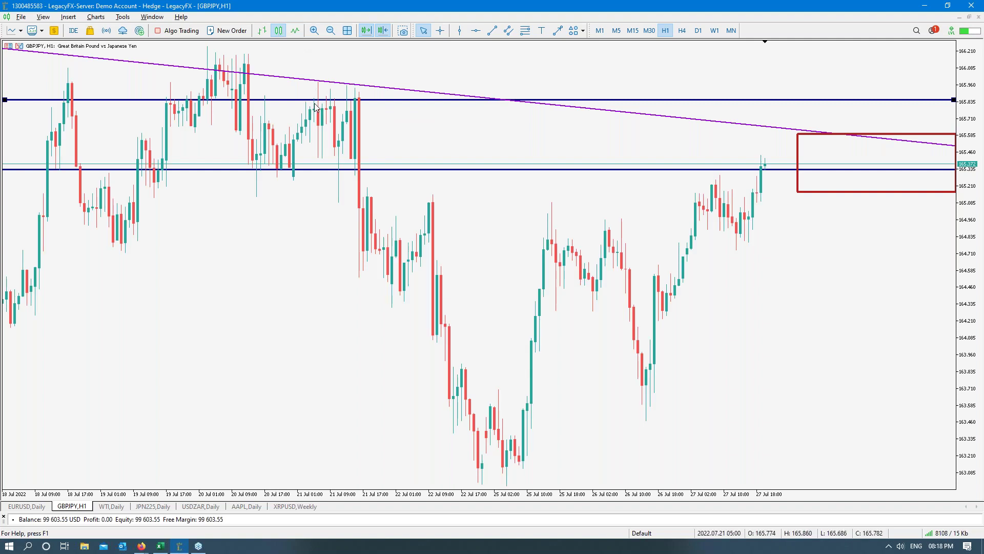
left_click(817, 105)
- Measure the price distance from inside the rectangle up to just above the upper dark blue line
key("minus")
key("minus")
key("minus")
left_click_drag(590, 499, 611, 496)
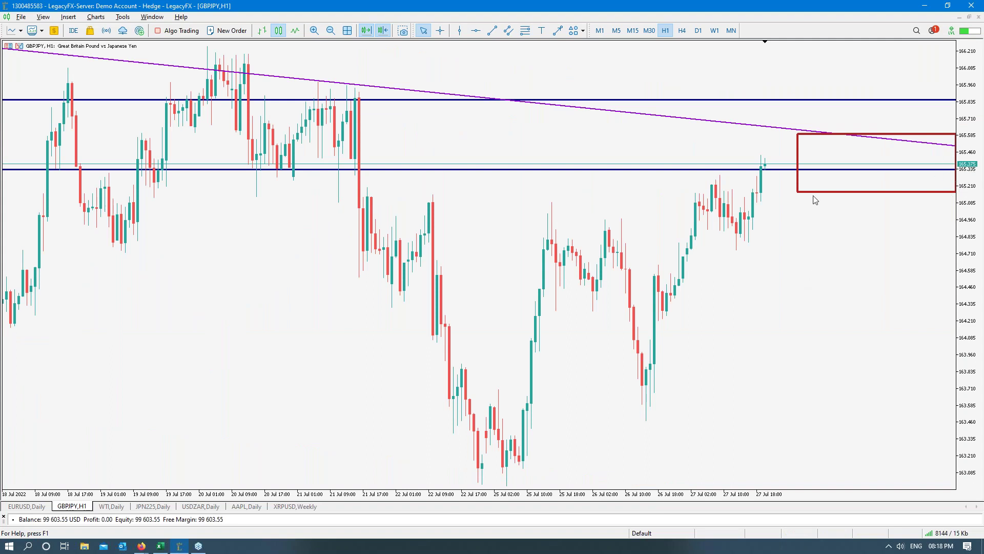
middle_click(820, 154)
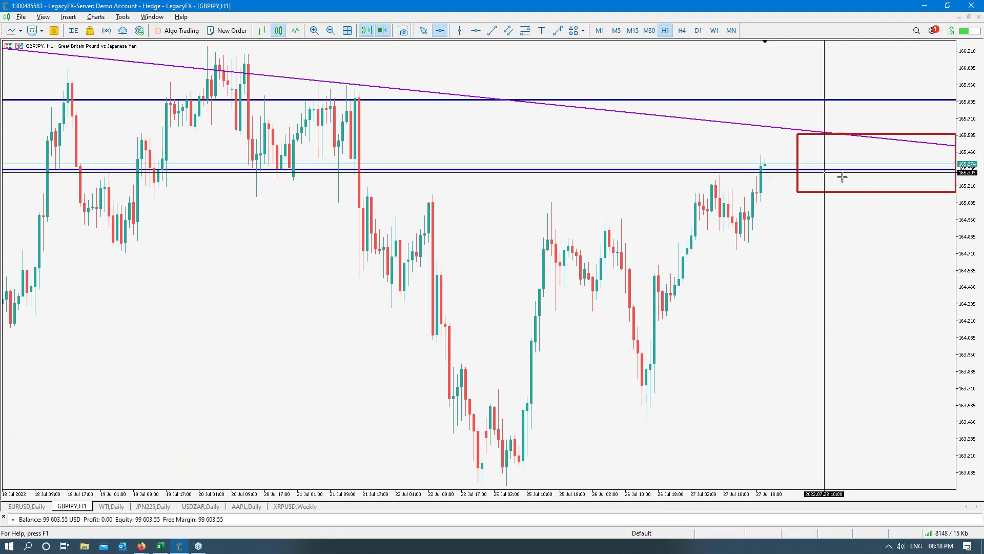
left_click_drag(836, 151, 835, 95)
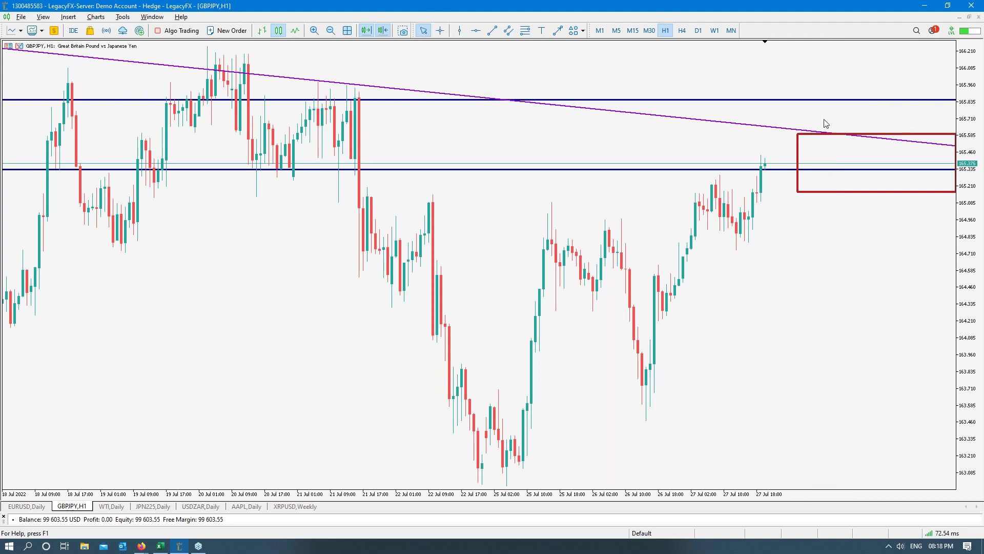
middle_click(841, 131)
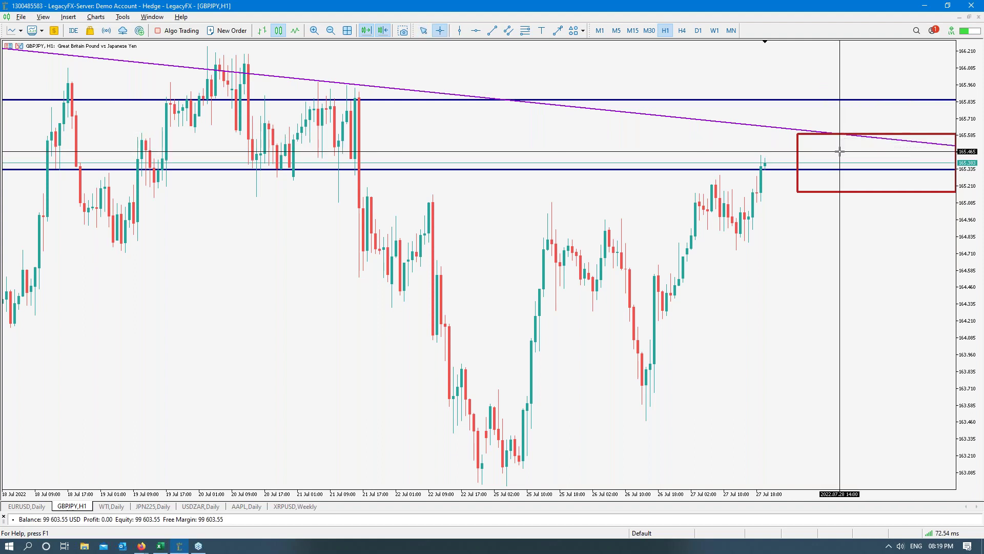
left_click_drag(871, 143, 868, 87)
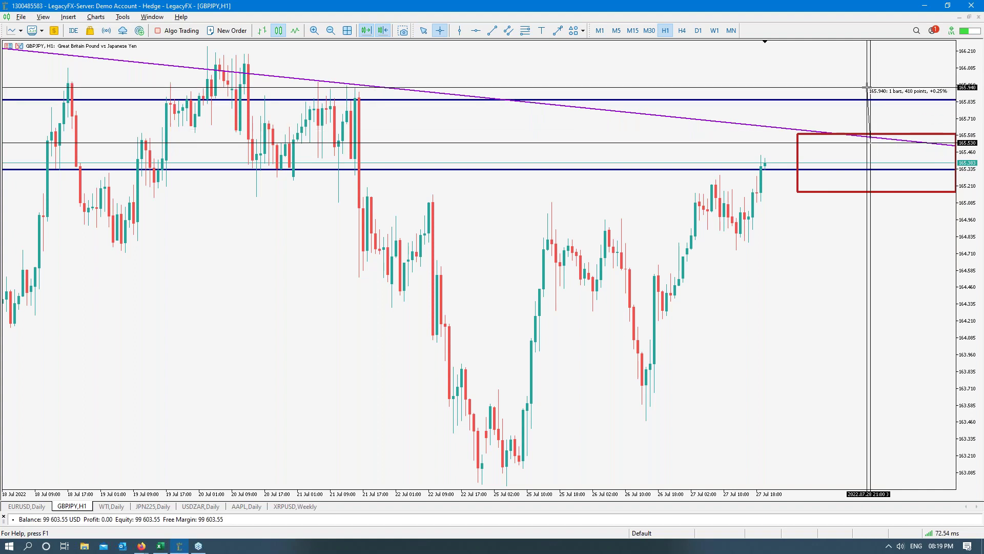
left_click_drag(868, 87, 868, 88)
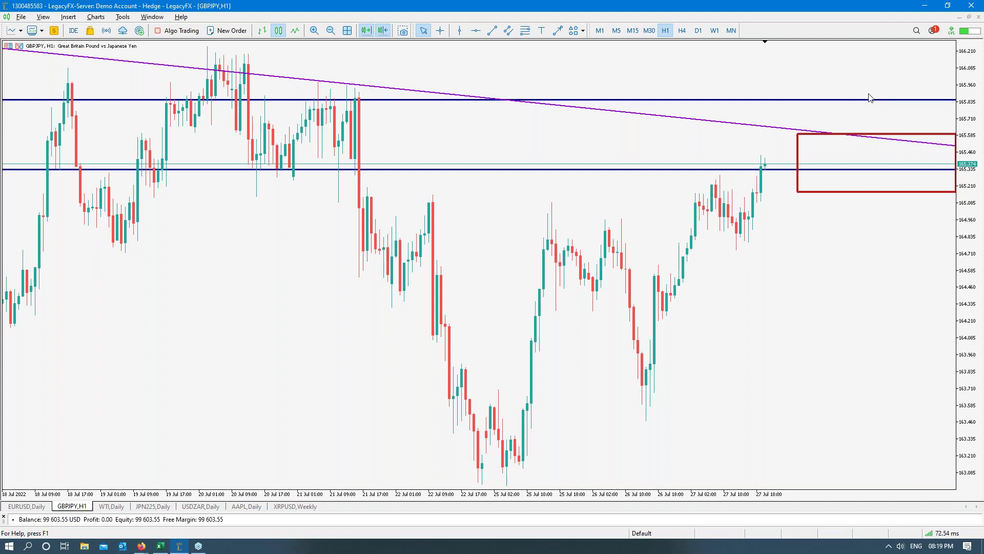
- Draw an ascending equidistant channel with its base through the 25 and 26 July lows and its upper line from the 25 July high
left_click_drag(977, 221, 976, 250)
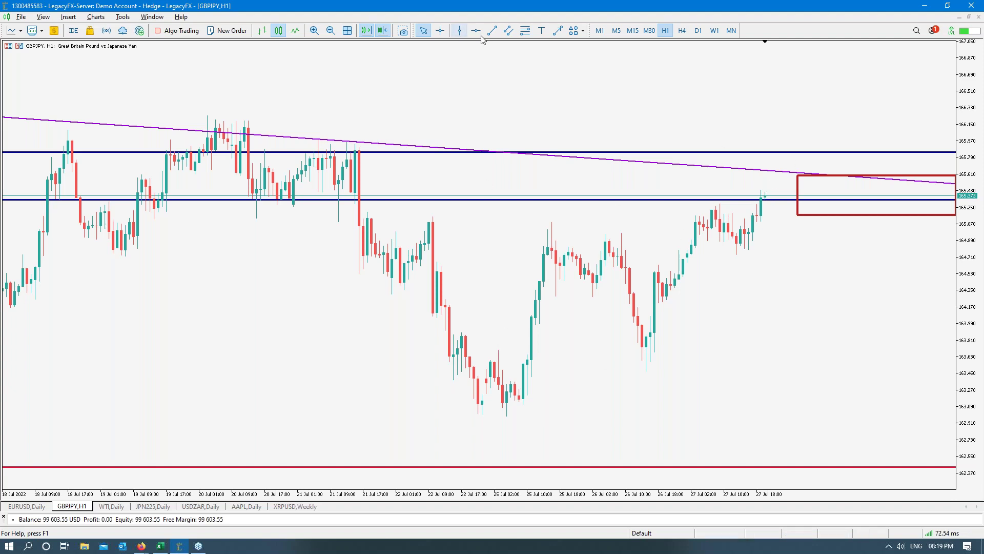
left_click(508, 30)
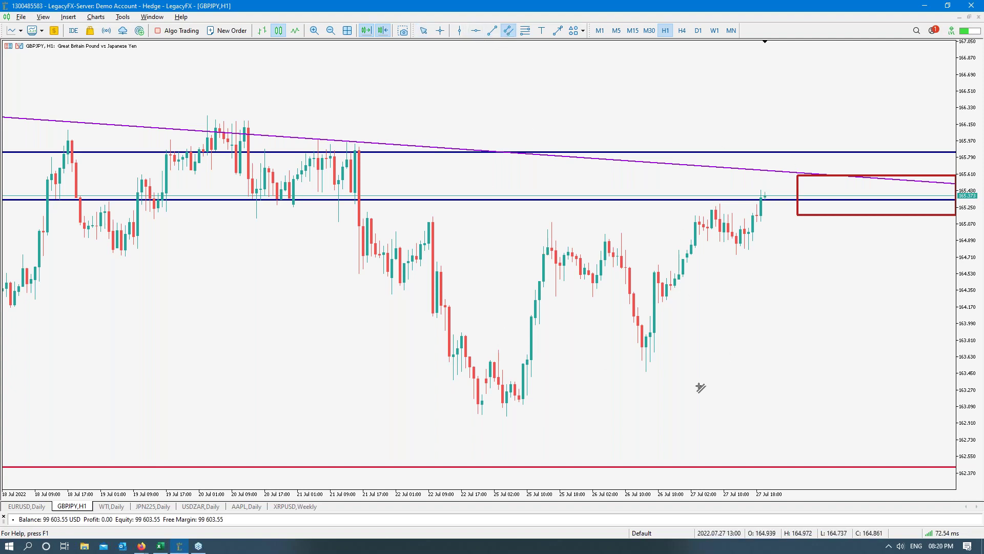
left_click_drag(508, 404, 912, 239)
mouse_move(510, 314)
left_mouse_down()
mouse_move(604, 237)
mouse_move(548, 248)
left_mouse_up()
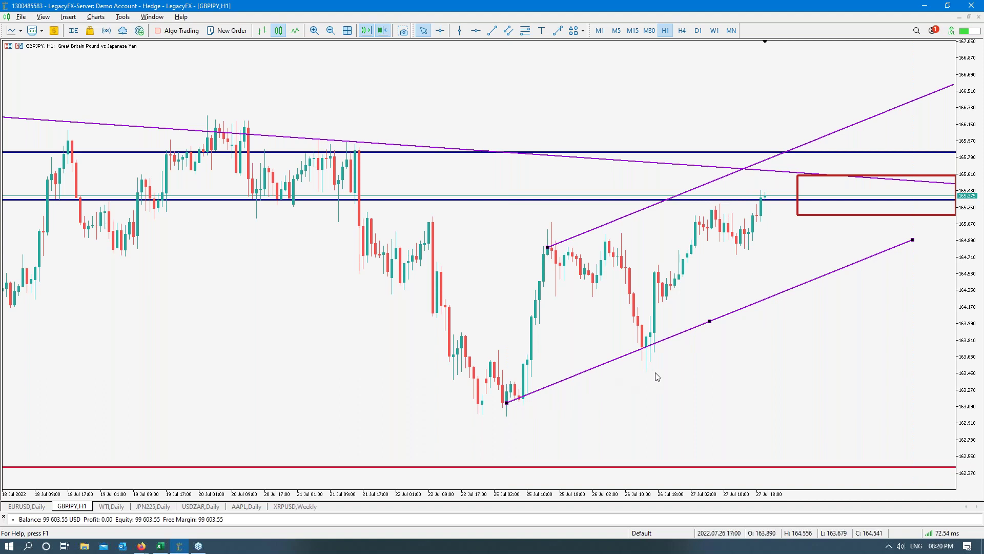
left_click_drag(917, 246, 929, 272)
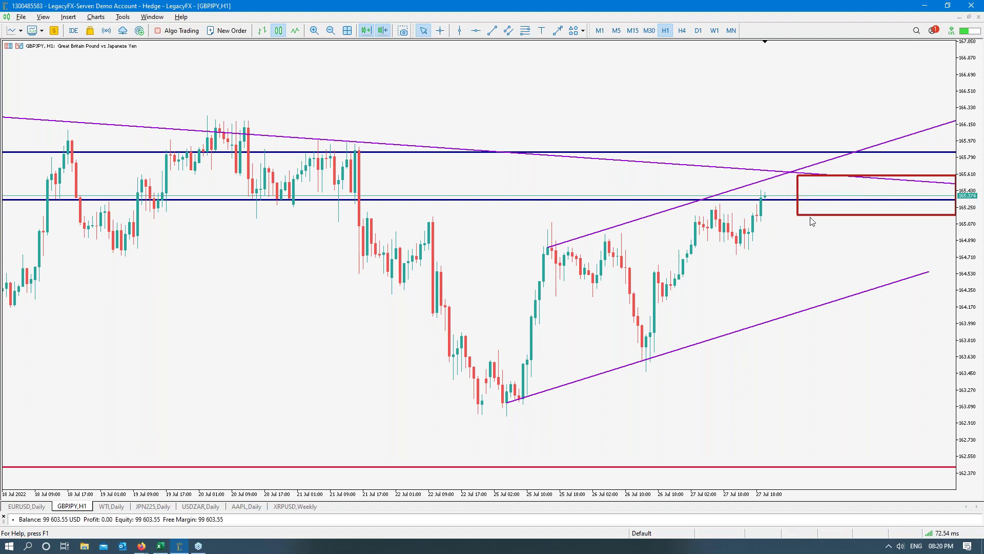
left_click(492, 31)
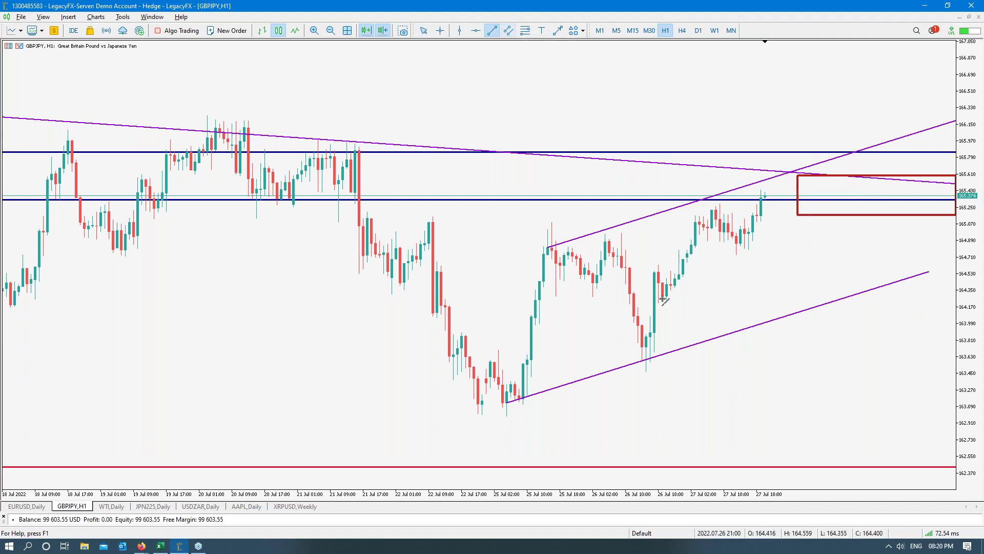
mouse_move(647, 348)
left_mouse_down()
mouse_move(820, 202)
mouse_move(884, 97)
left_mouse_up()
left_click(751, 212)
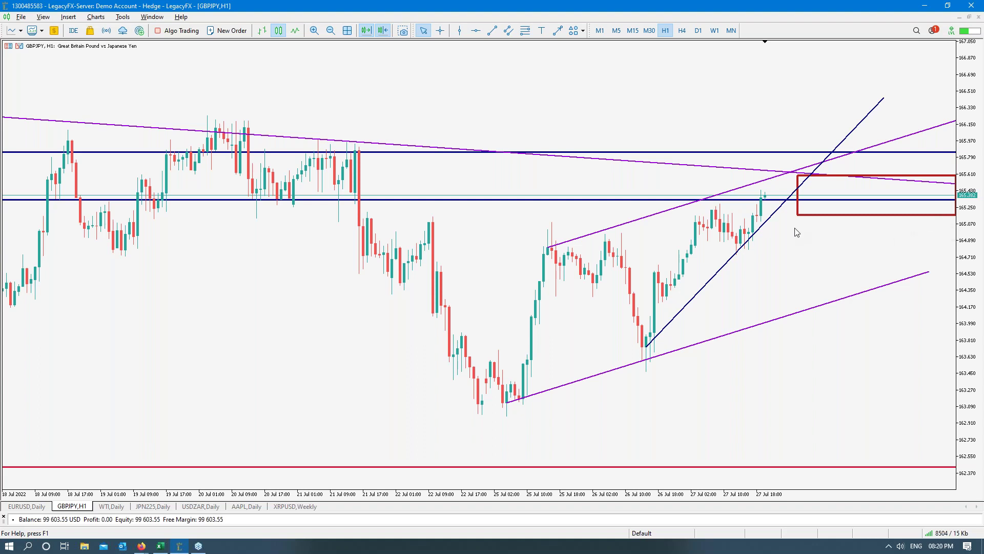
double_click(729, 259)
key("Delete")
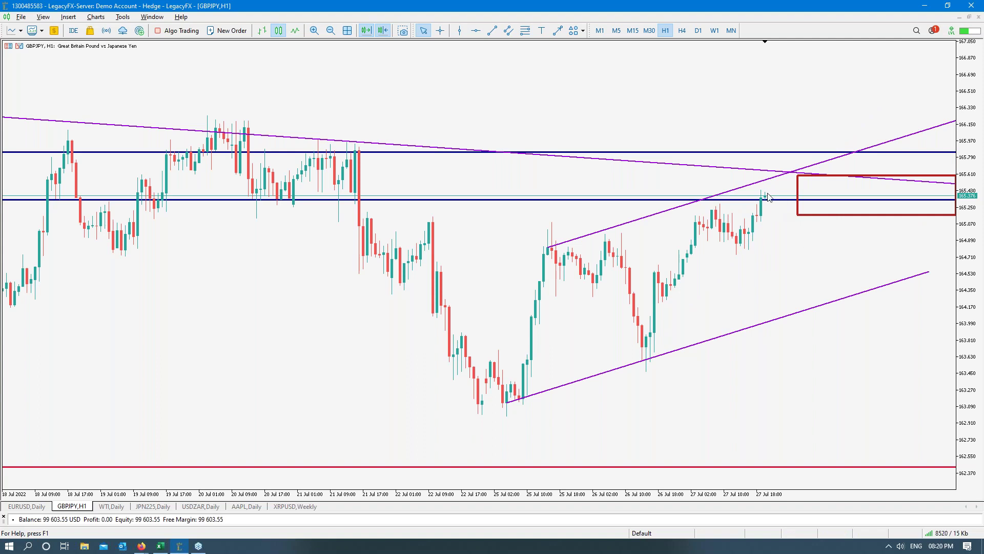
- Extend the red rectangle back over the latest candles and up to the descending channel line, and check it on the daily chart
left_click_drag(798, 178, 758, 170)
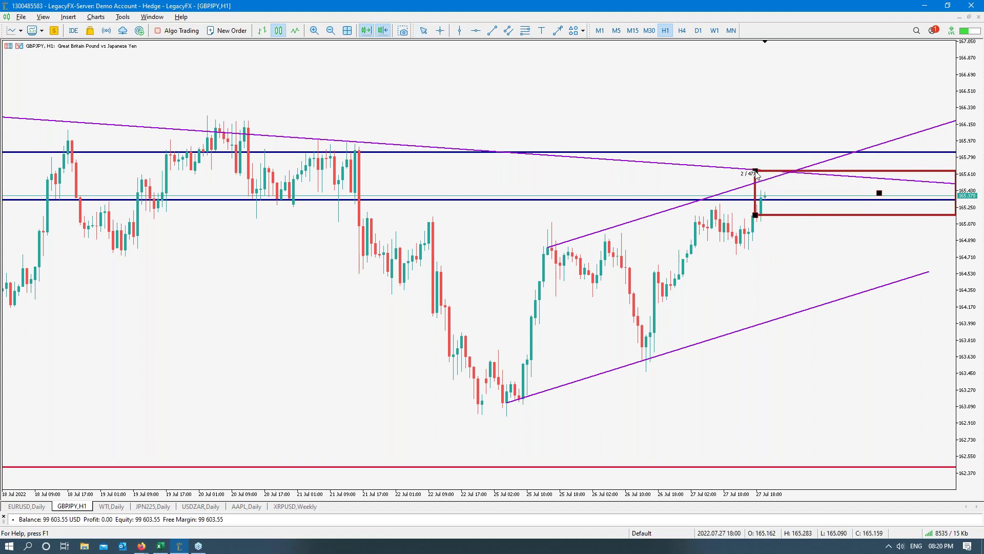
left_click(762, 178)
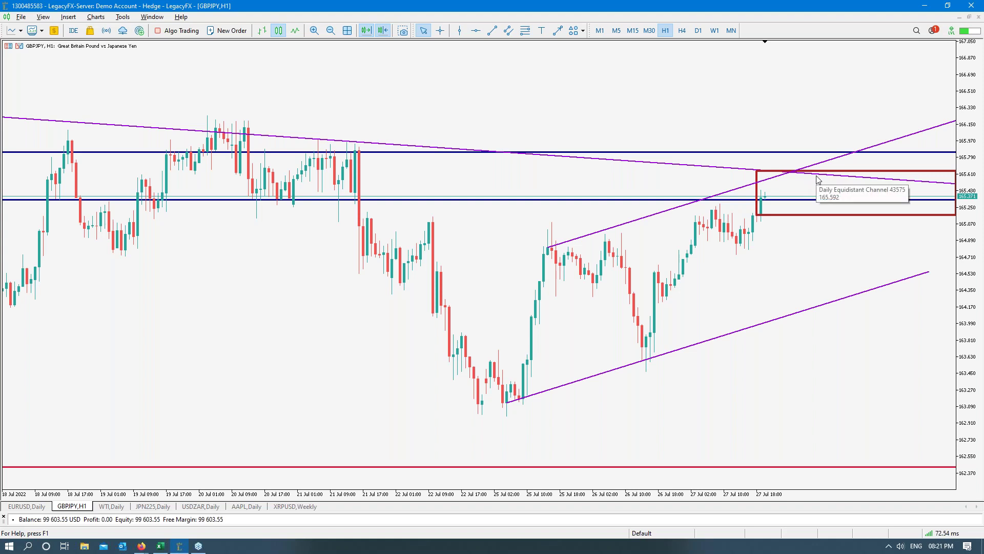
left_click(698, 31)
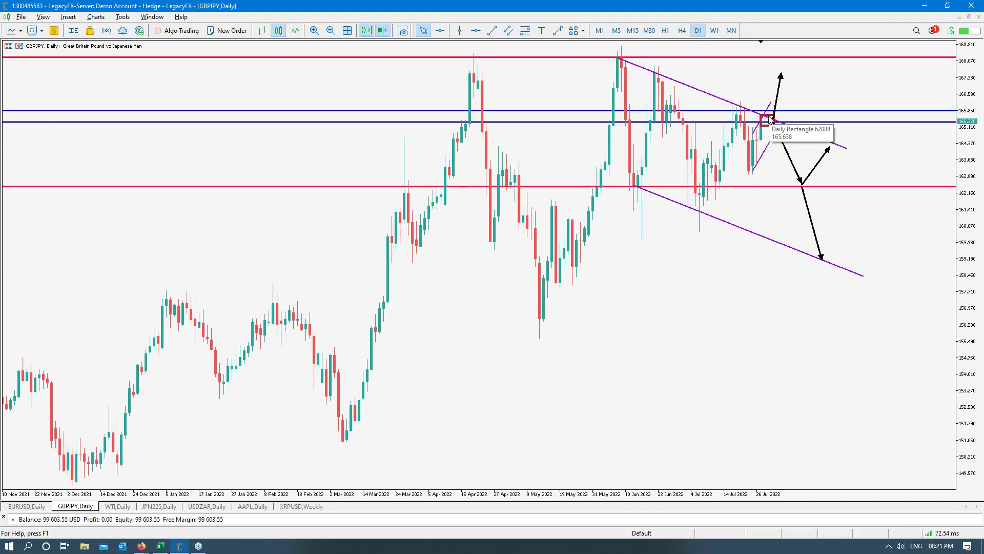
left_click(665, 31)
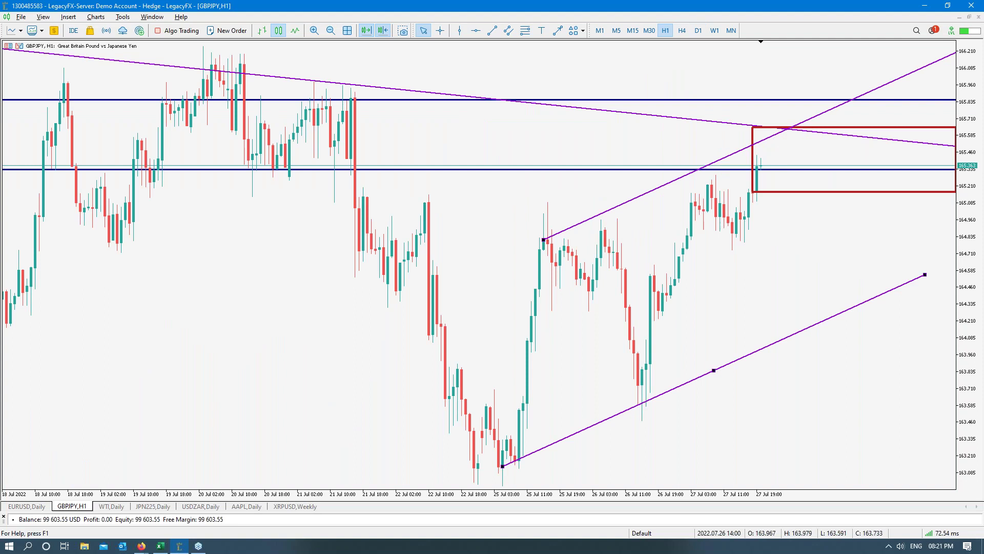
- Change the colour of the ascending H1 channel to dark blue
right_click(662, 198)
left_click(678, 204)
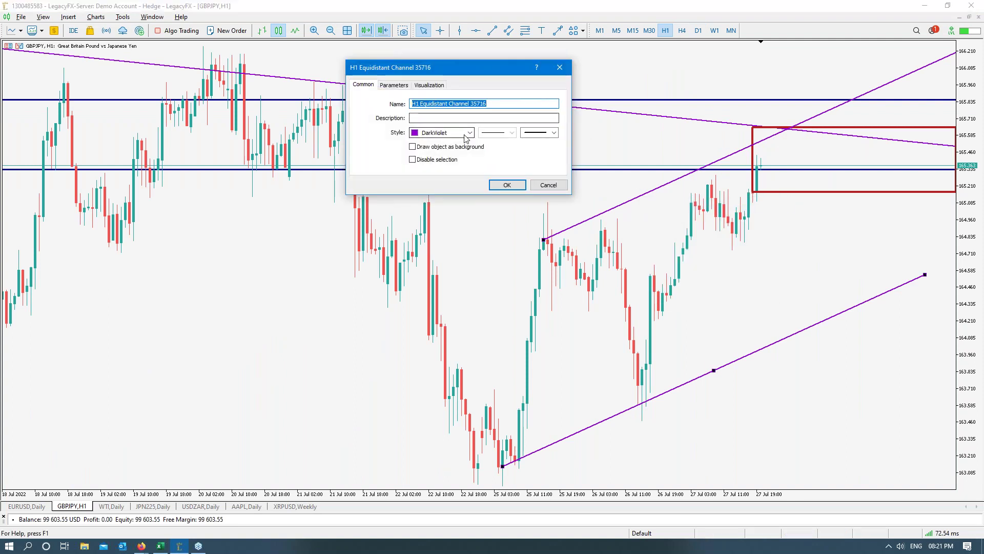
left_click(442, 133)
left_click(435, 169)
left_click(504, 185)
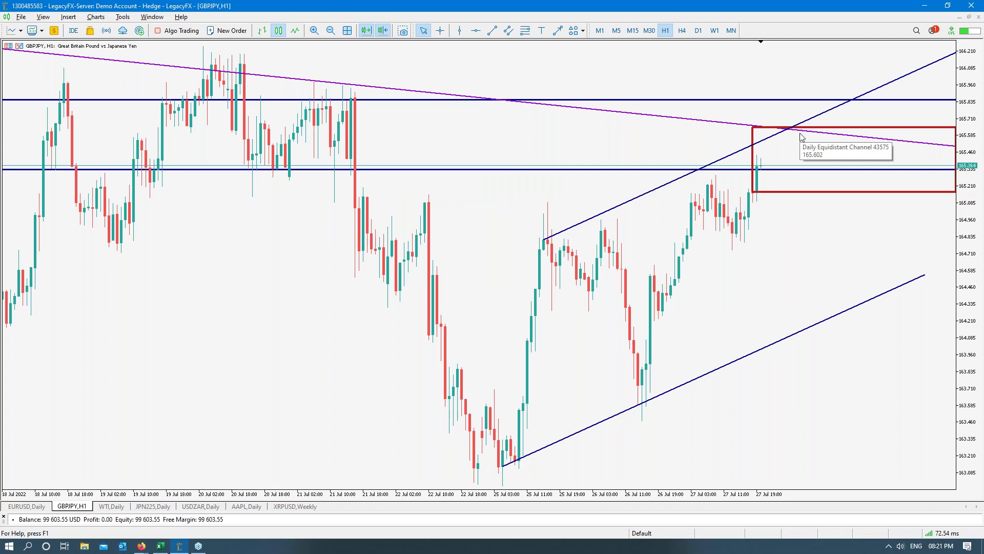
- Add a horizontal line at about 166.02, just above the upper dark blue line
left_click_drag(969, 256, 967, 287)
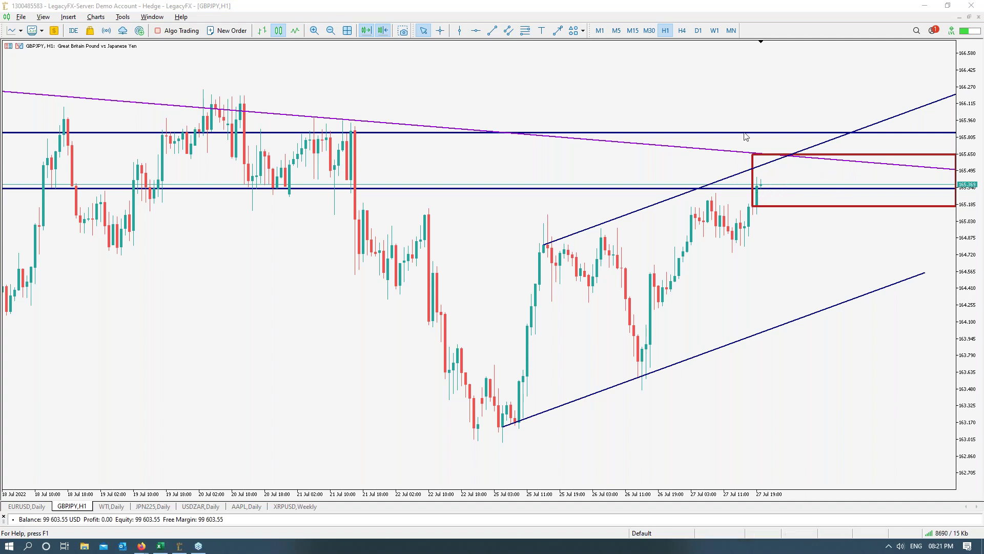
left_click(476, 30)
left_click(789, 113)
left_click_drag(789, 114, 789, 119)
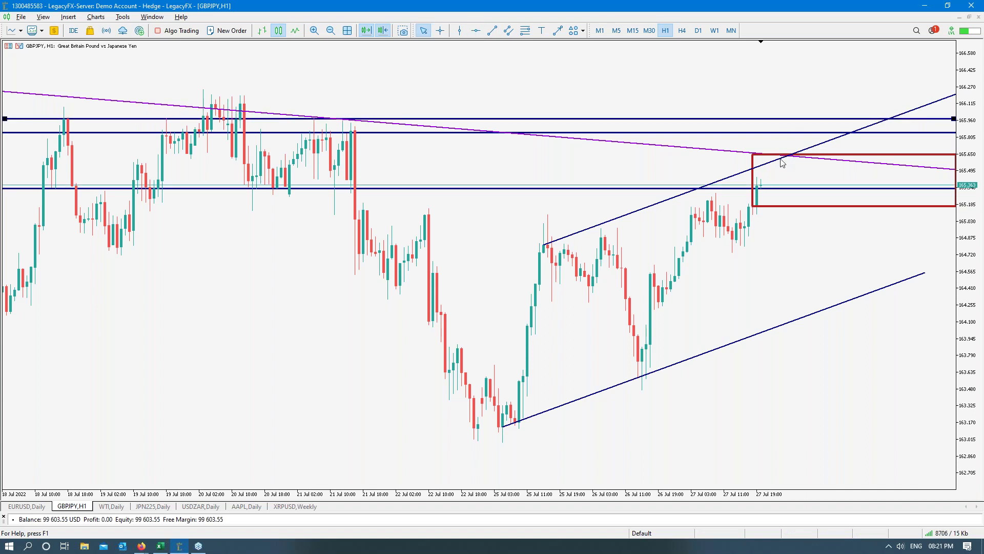
right_click(788, 119)
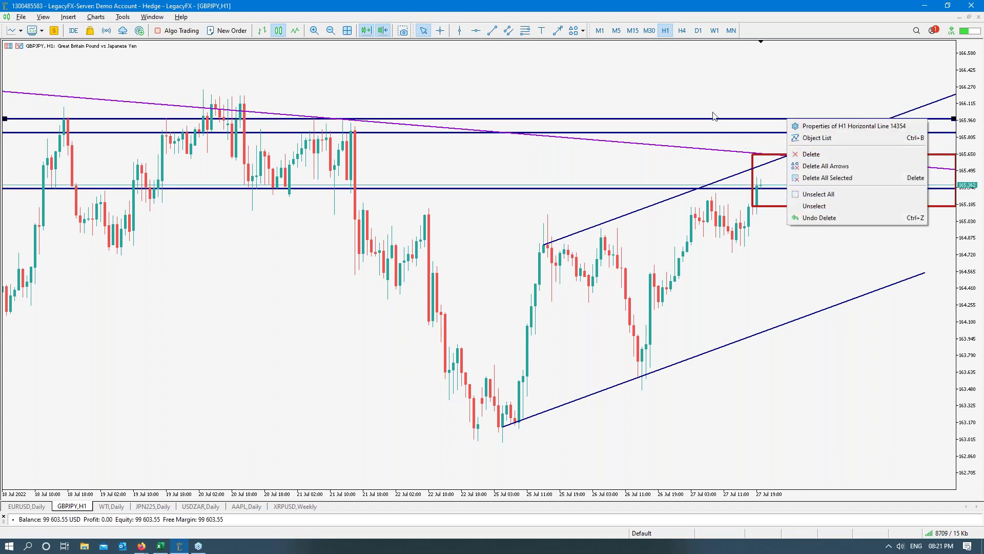
left_click(468, 121)
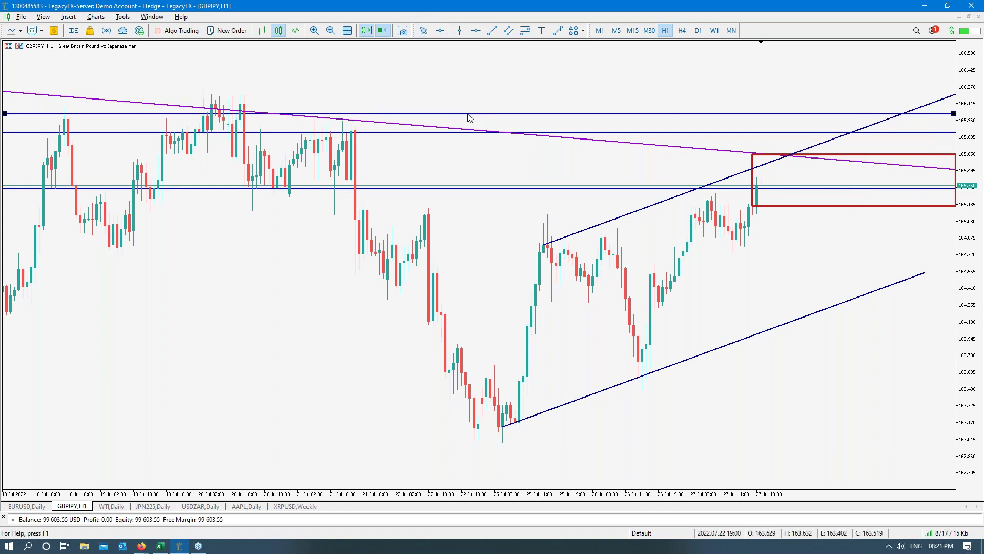
- Style the new line above the upper dark blue line as a thin dash-dot line in FireBrick
right_click(781, 114)
left_click(821, 124)
left_click(553, 133)
left_click(512, 133)
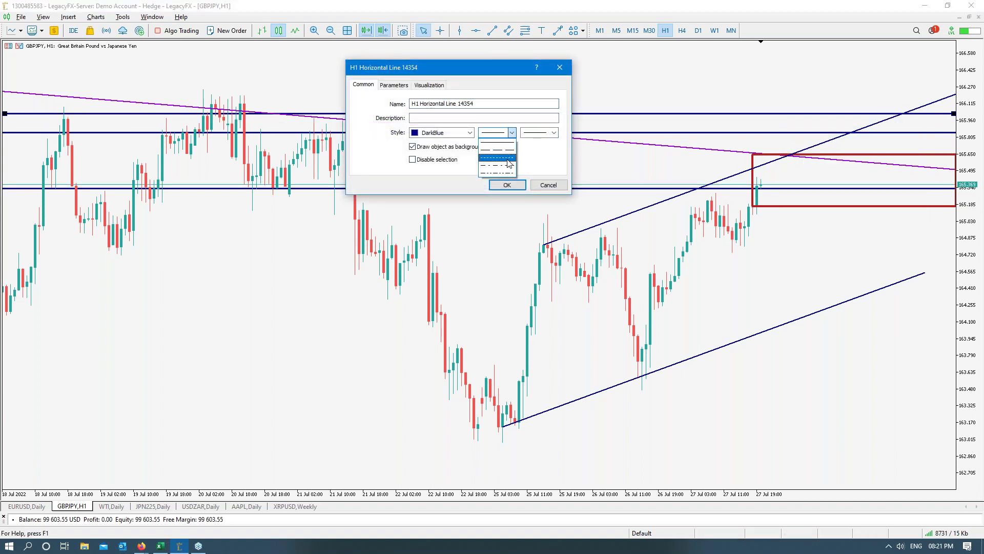
left_click(494, 152)
left_click(446, 134)
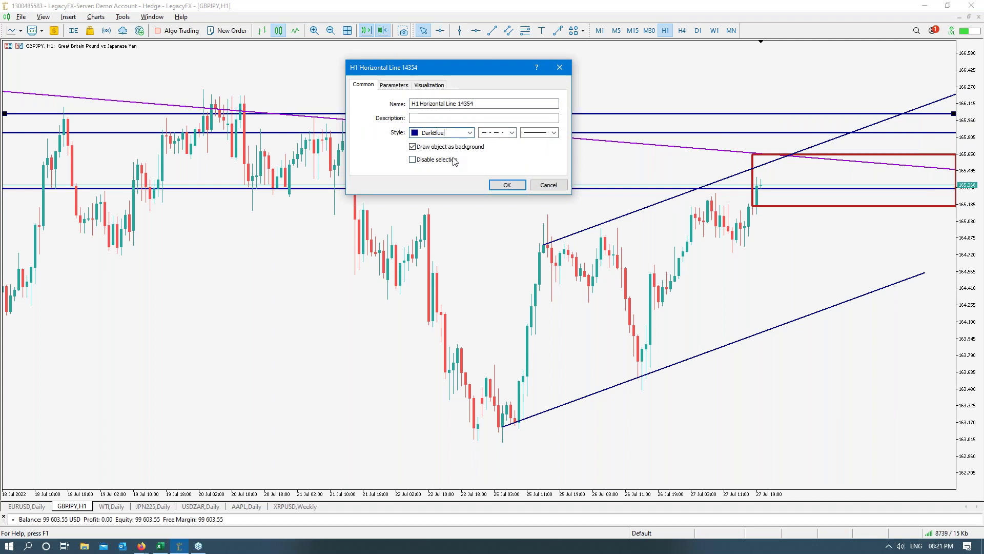
left_click(473, 133)
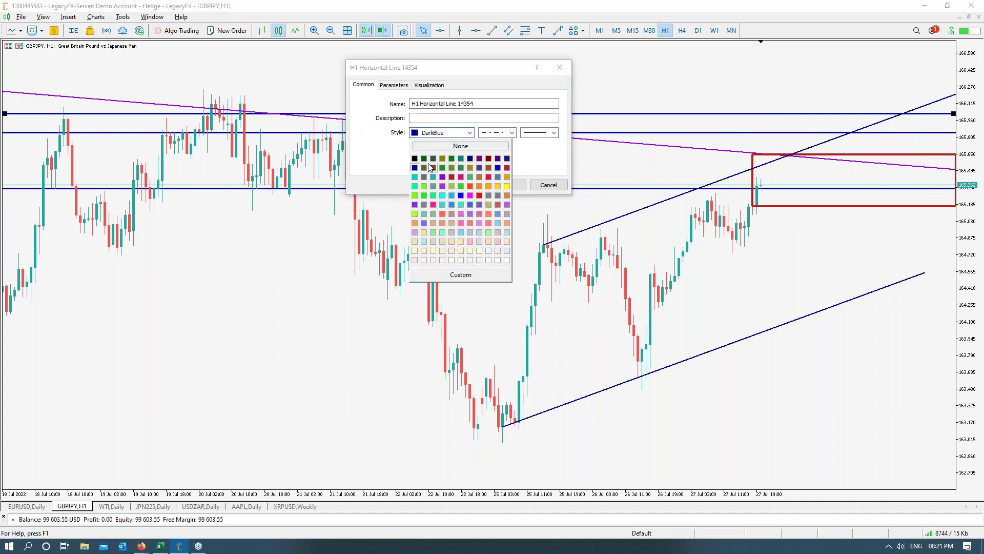
left_click(452, 178)
left_click(506, 185)
- Add a dash-dot horizontal line at 165.535 inside the red rectangle and colour it ForestGreen
left_click(476, 30)
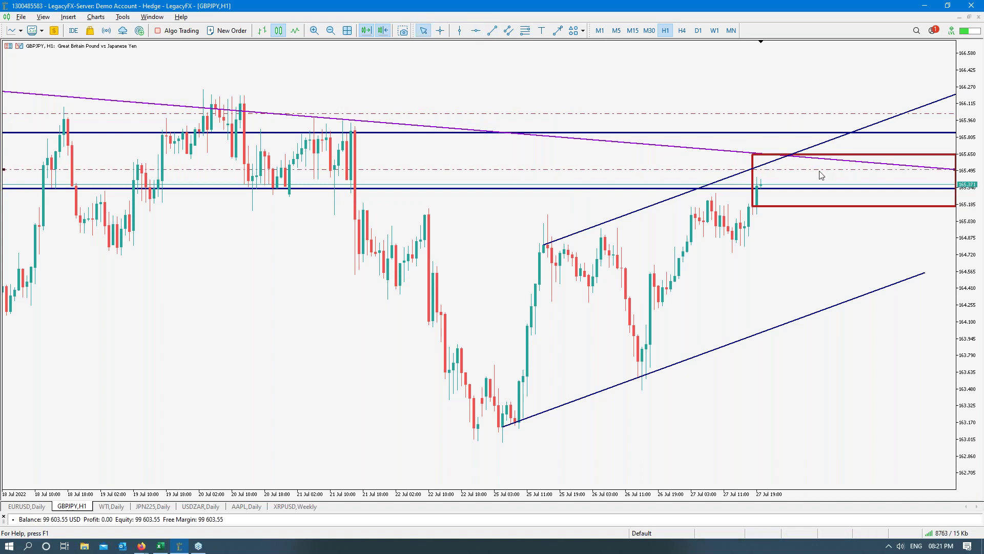
left_click_drag(822, 170, 826, 167)
right_click(825, 167)
left_click(794, 167)
right_click(801, 171)
left_click(839, 173)
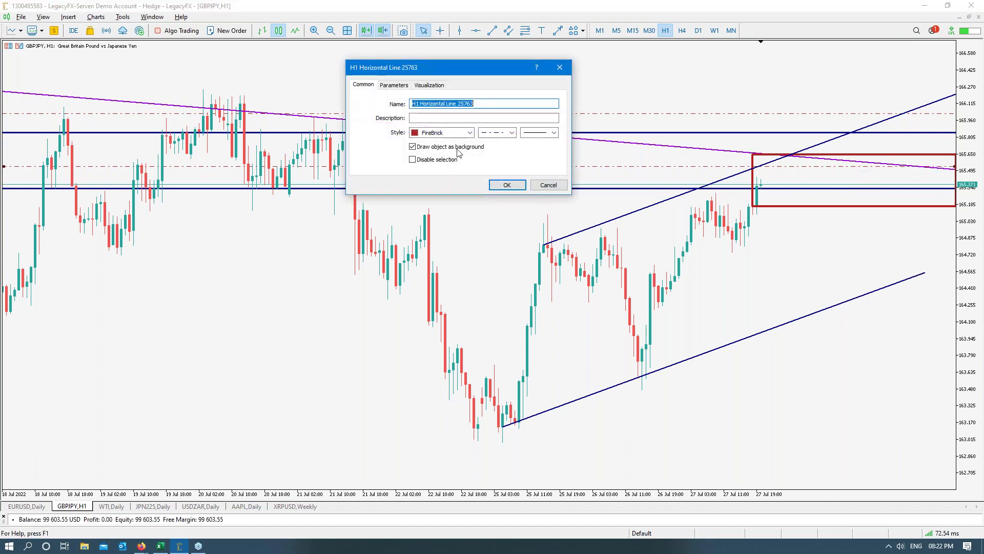
left_click(446, 134)
left_click(425, 177)
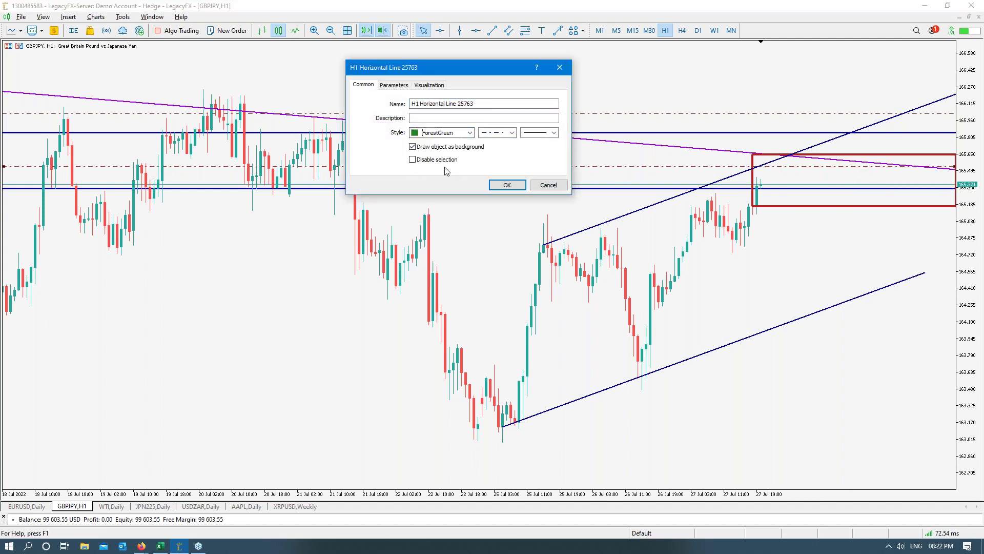
left_click(509, 186)
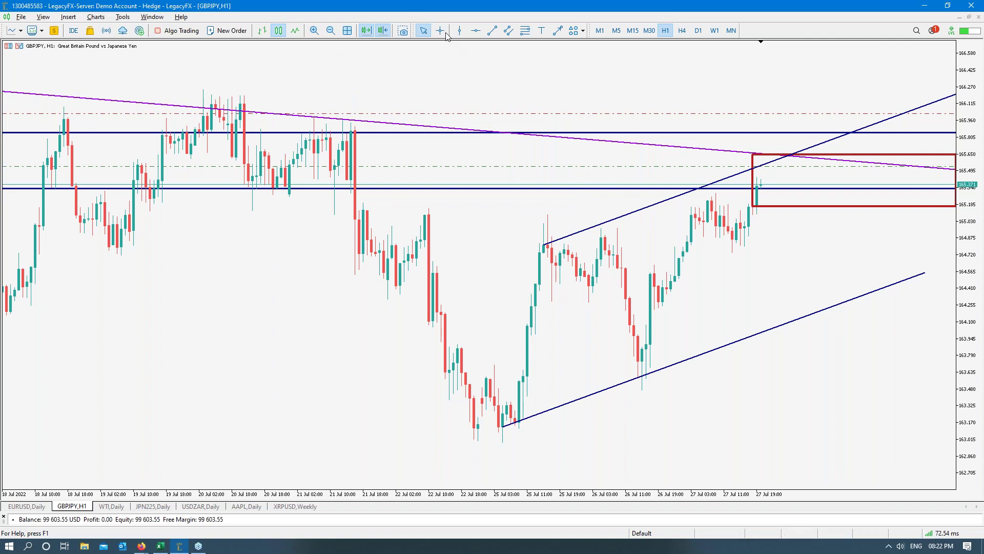
- Add another dash-dot horizontal line at about 164.72 below the rectangle and colour it FireBrick
right_click(869, 254)
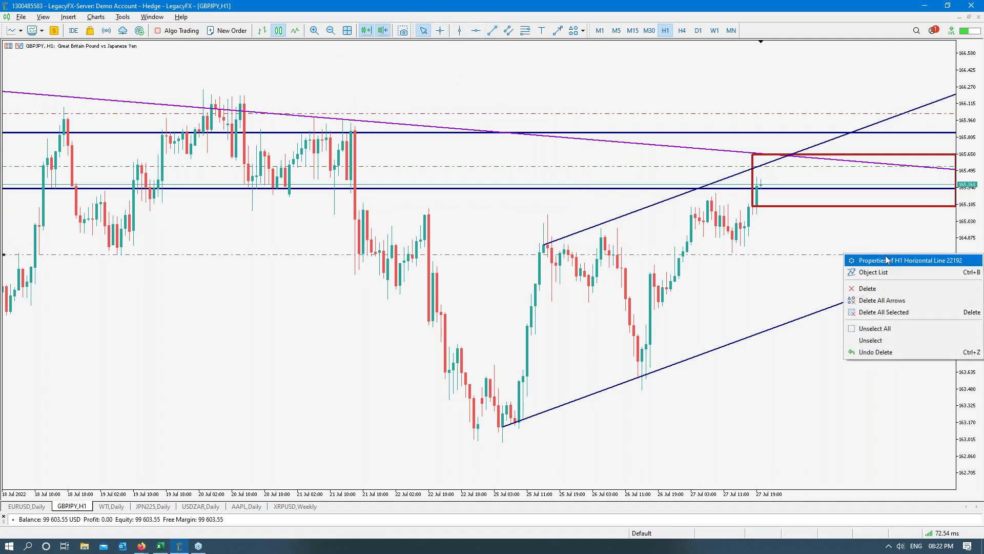
left_click(871, 260)
left_click(469, 132)
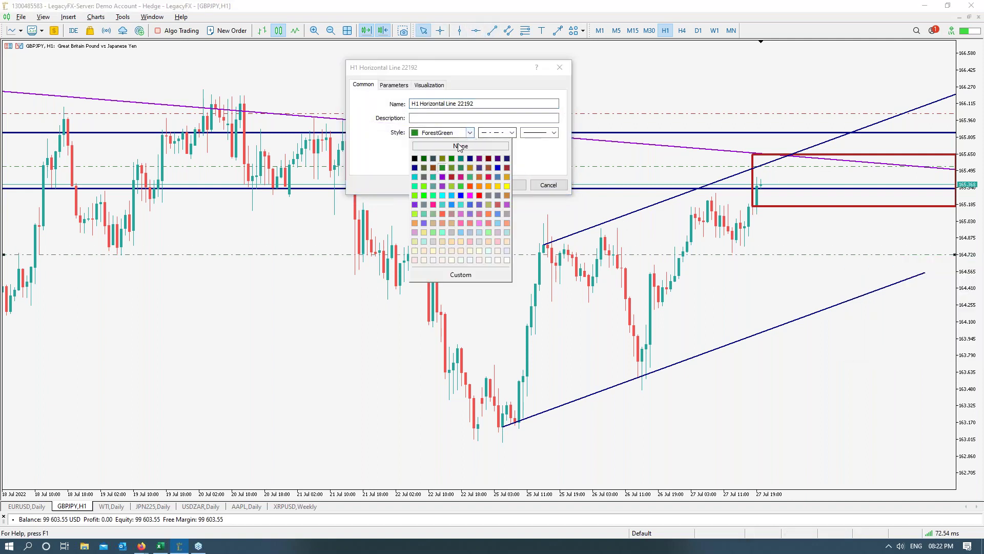
left_click(488, 177)
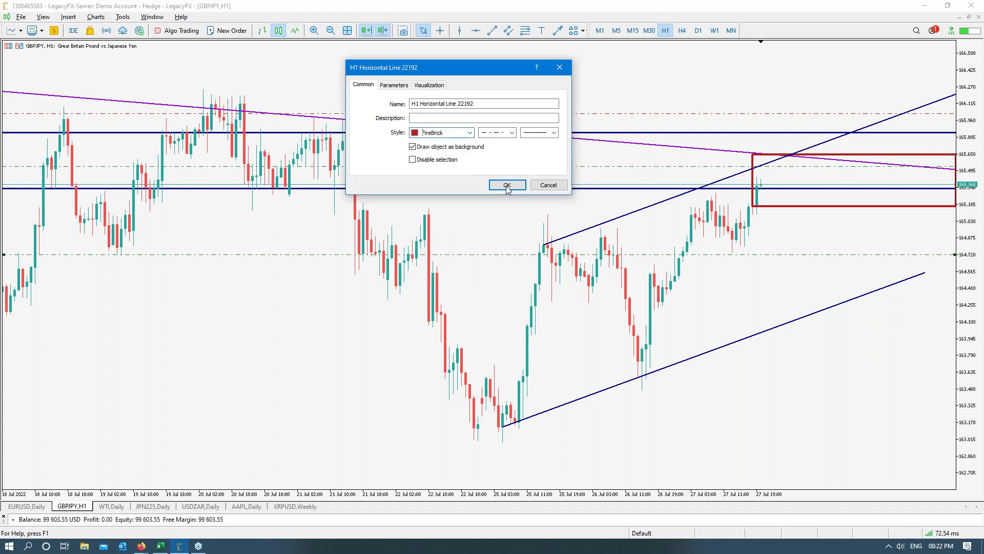
left_click(507, 185)
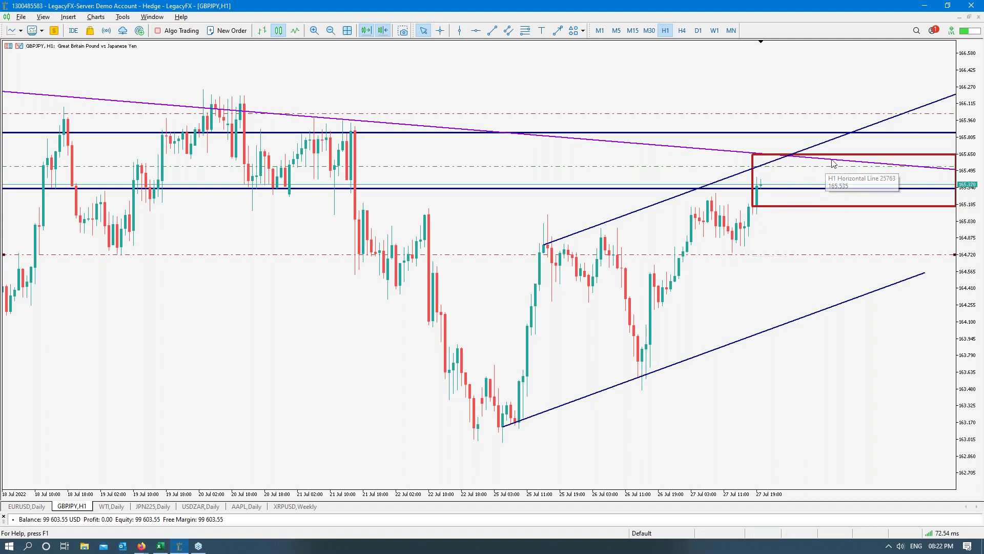
- Move the lower FireBrick dash-dot line to about 162.58, just above the red support line, and measure down to it from the green line
double_click(899, 281)
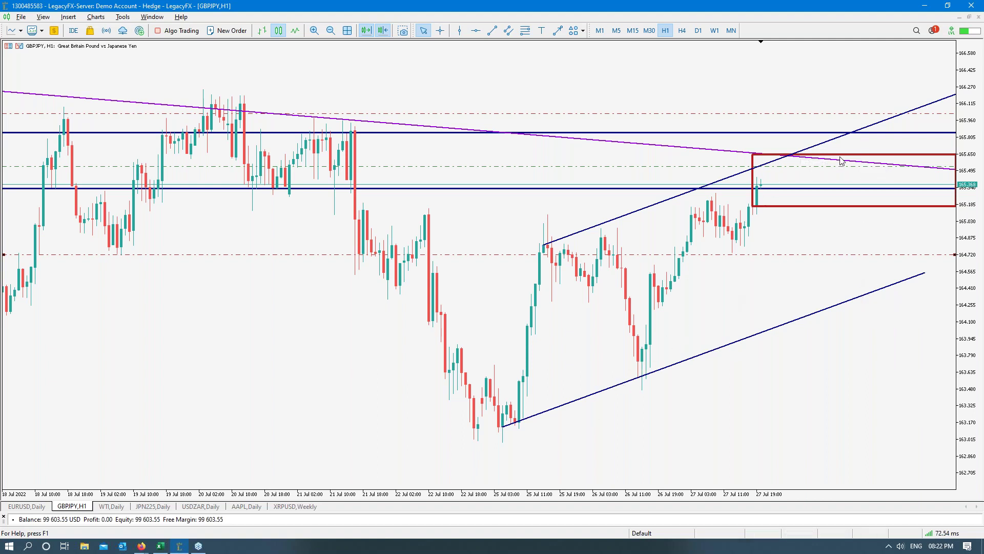
left_click_drag(981, 230, 970, 259)
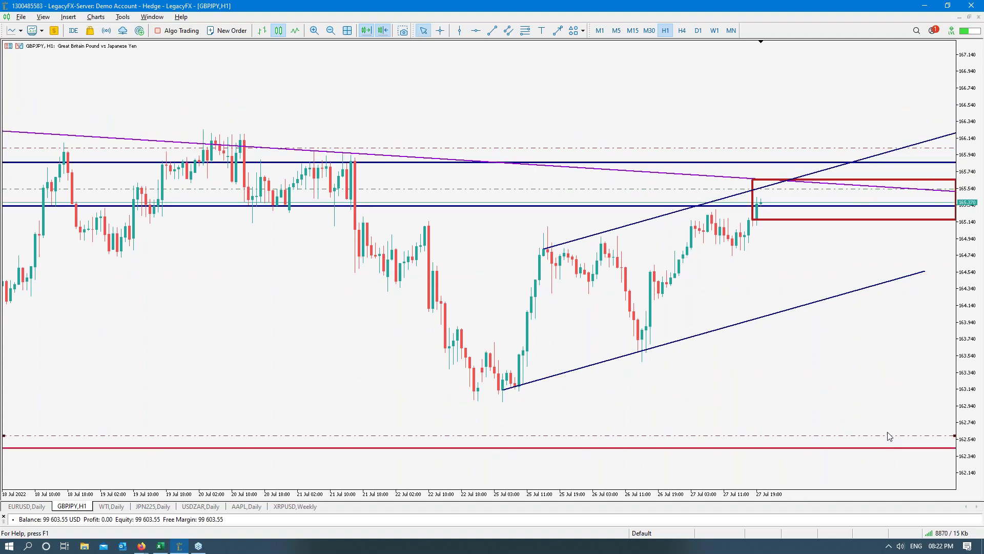
middle_click(854, 191)
left_click_drag(856, 189, 858, 435)
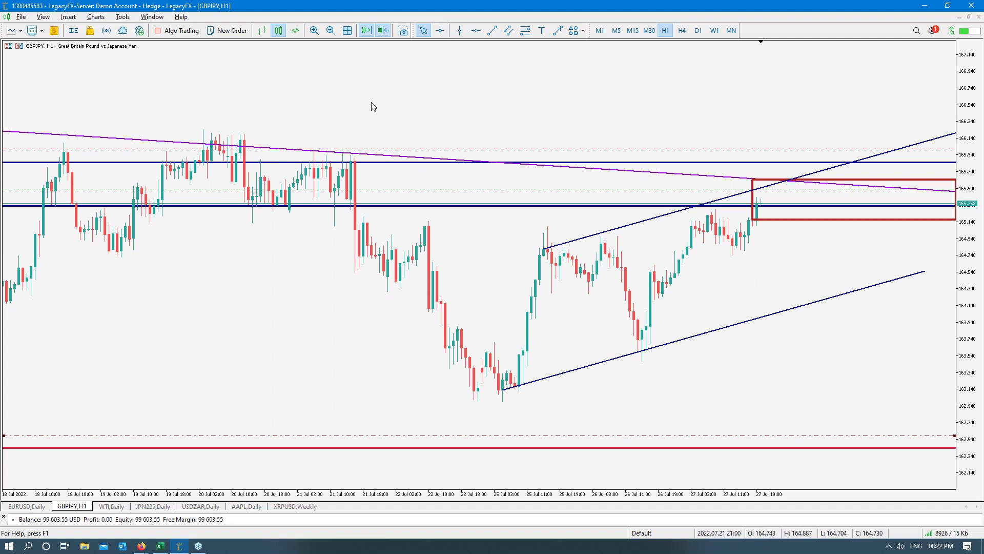
- Switch to the line chart and add a solid DarkBlue horizontal line at about 164.87, below the red rectangle
left_click(295, 30)
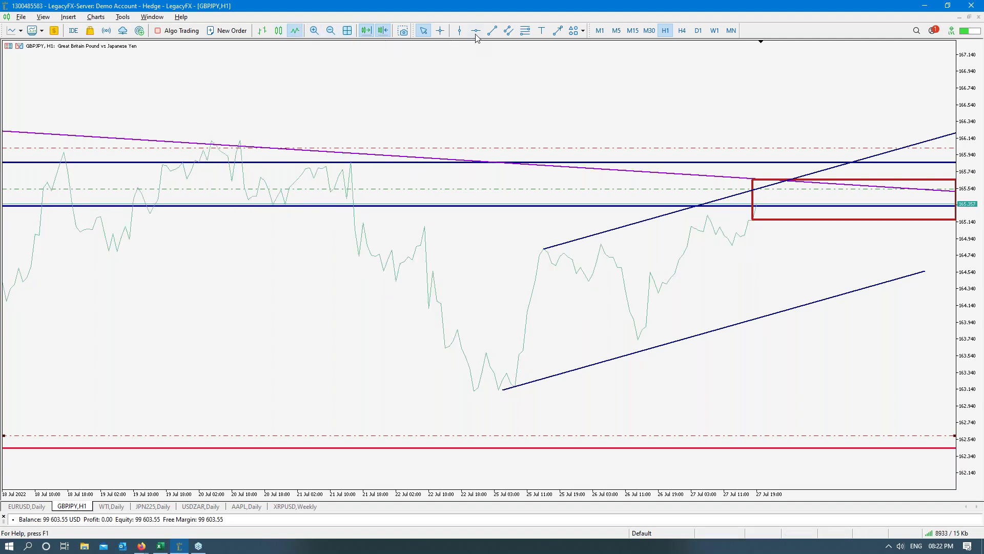
right_click(601, 260)
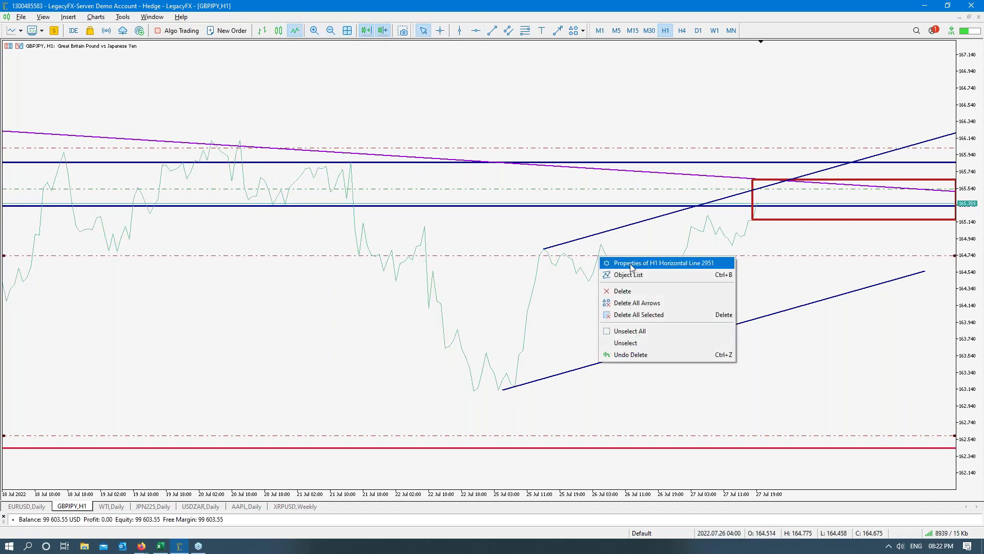
left_click(616, 262)
left_click(508, 132)
left_click(549, 135)
left_click(539, 135)
left_click(539, 164)
left_click(470, 135)
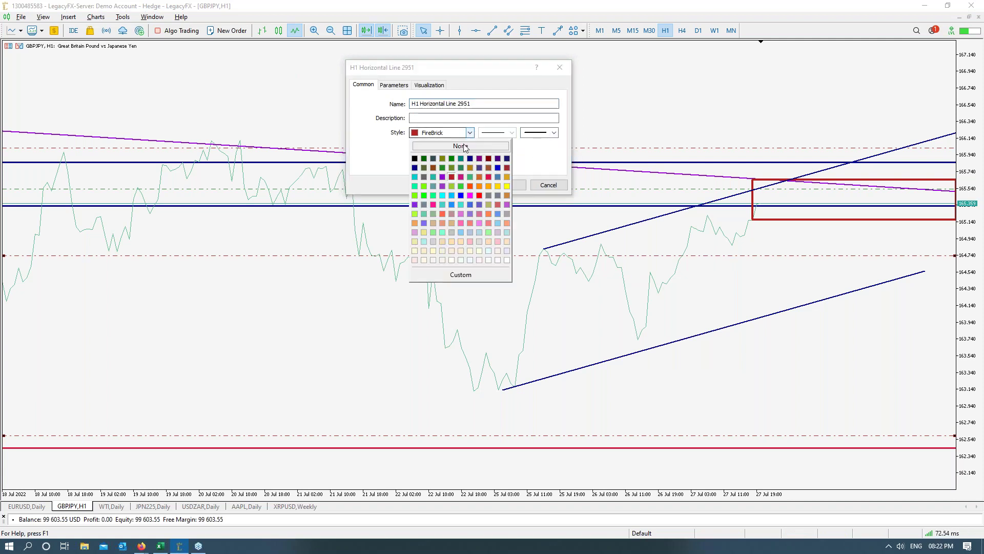
left_click(413, 165)
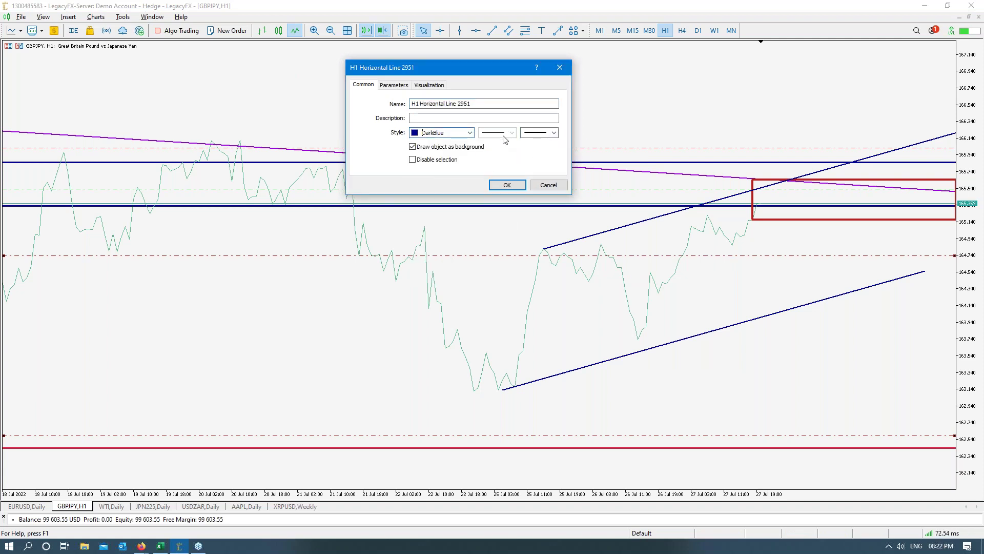
left_click(507, 185)
left_click_drag(705, 256, 748, 245)
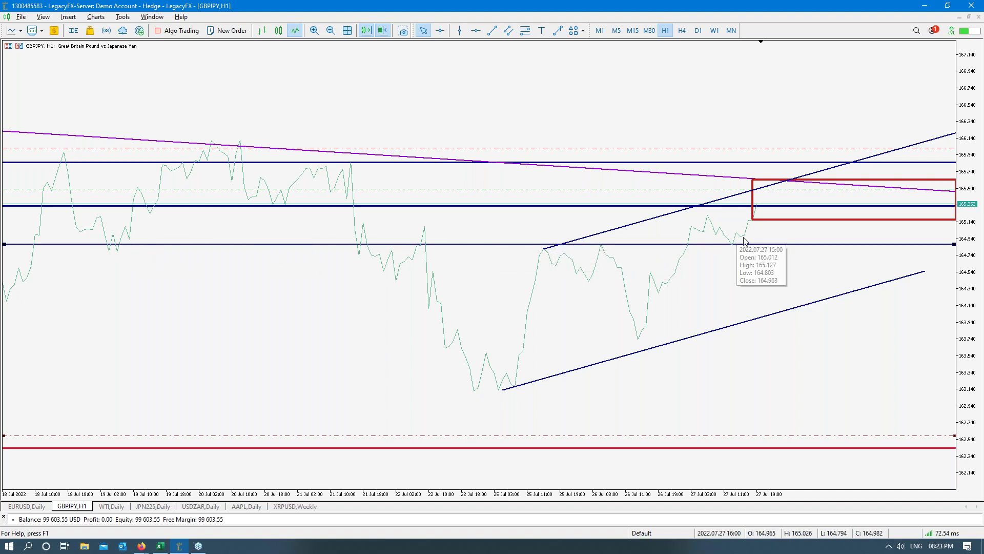
- Add another DarkBlue horizontal line at about 164.30, fitting it against both the line chart and the candlesticks
left_click(476, 31)
left_click_drag(769, 269, 772, 293)
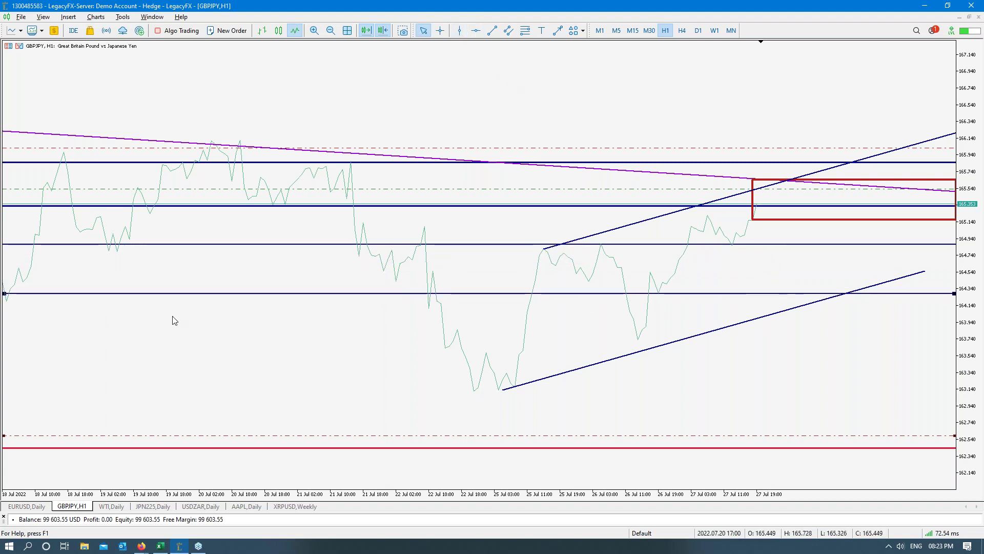
left_click_drag(27, 293, 25, 303)
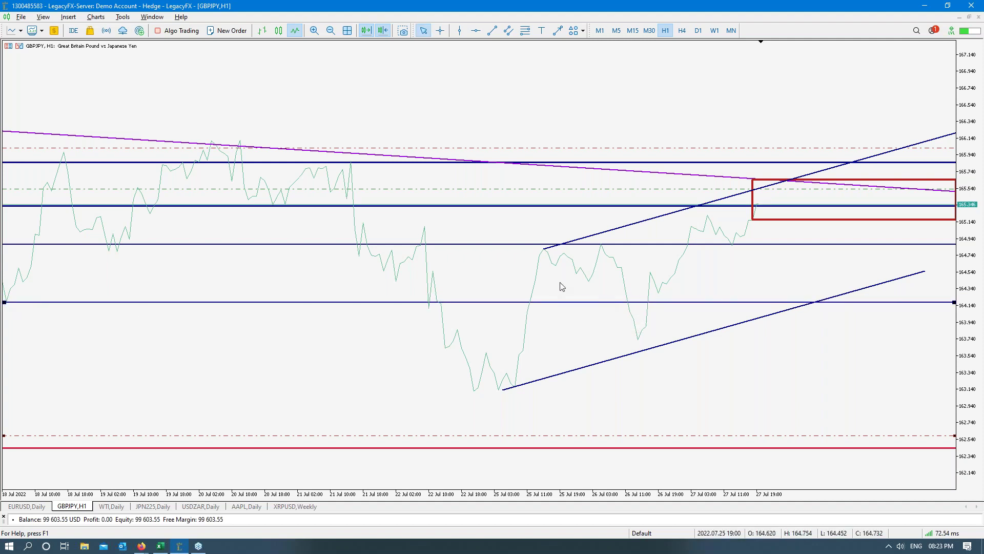
left_click(278, 30)
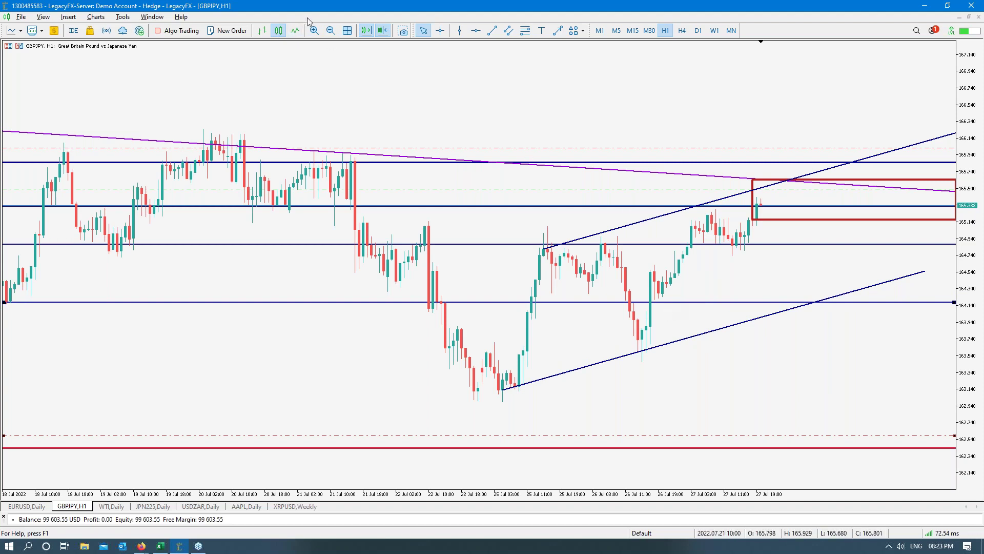
left_click(295, 30)
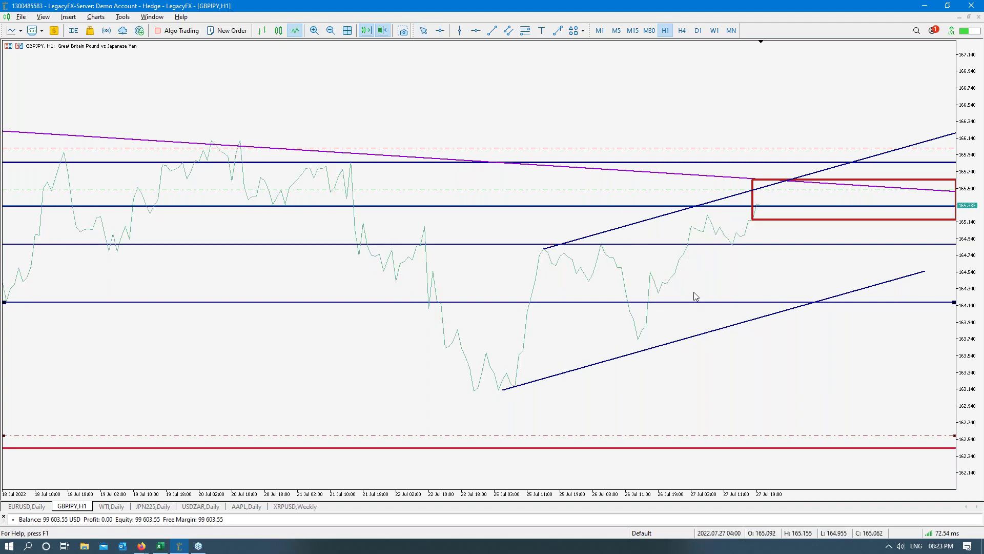
left_click_drag(689, 303, 706, 294)
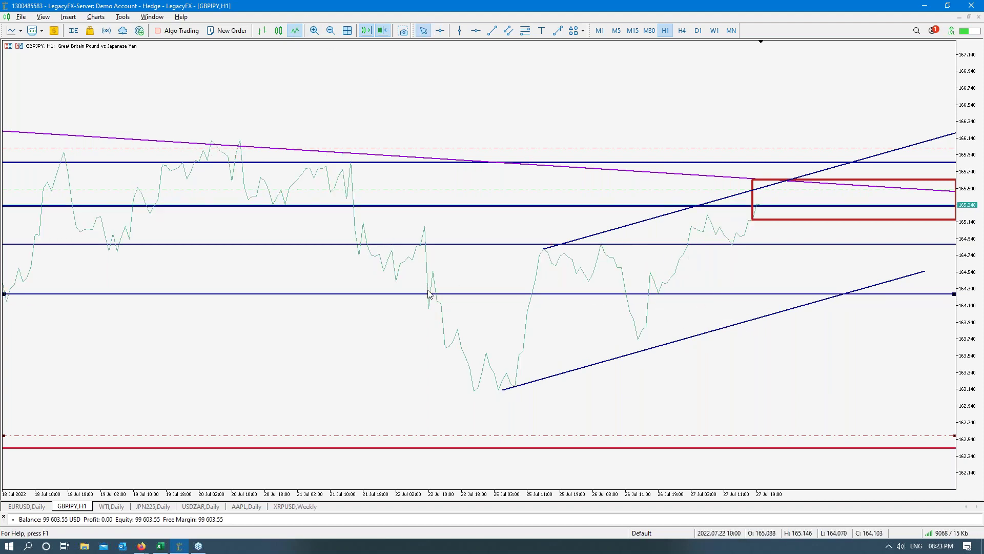
left_click(279, 30)
left_click_drag(388, 295, 391, 295)
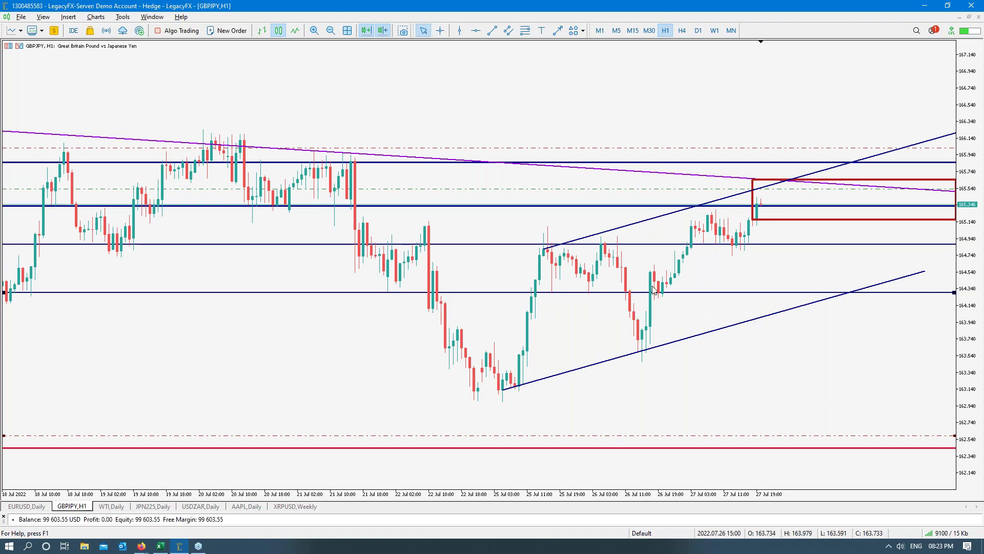
- Examine how earlier July price action reacts at the two new dark blue lines, and return to the latest candles
left_click_drag(92, 322, 167, 328)
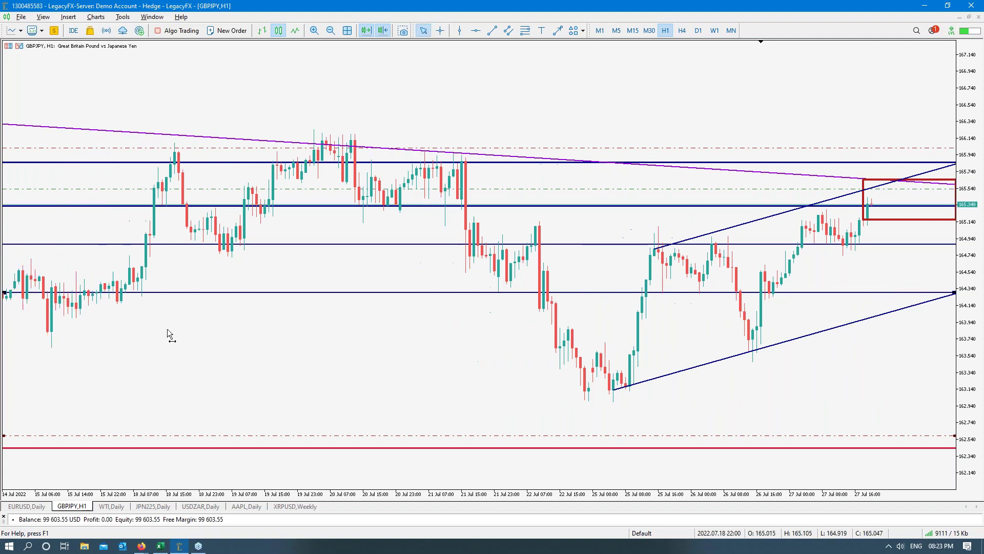
left_click(366, 30)
scroll(303, 266, "up", 5)
scroll(261, 350, "up", 8)
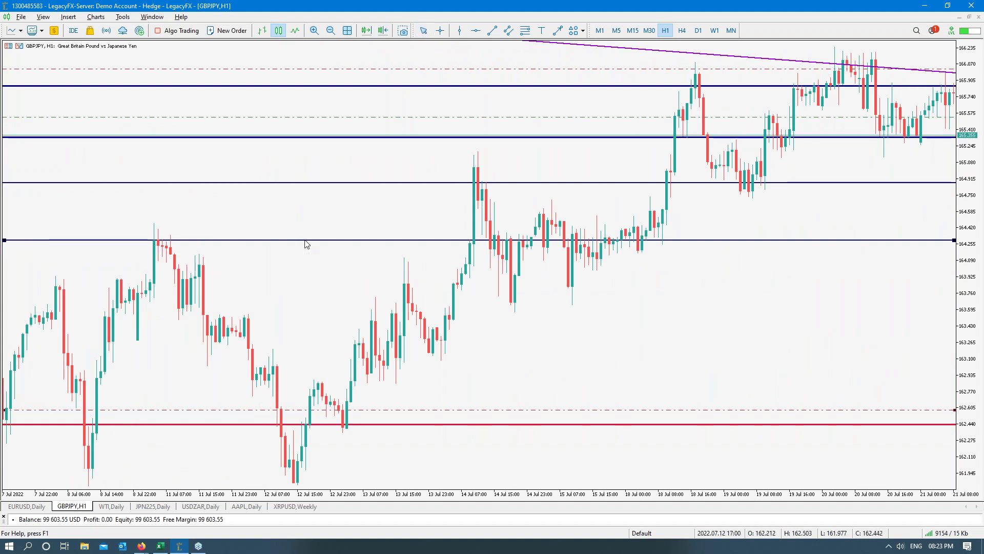
scroll(509, 325, "down", 7)
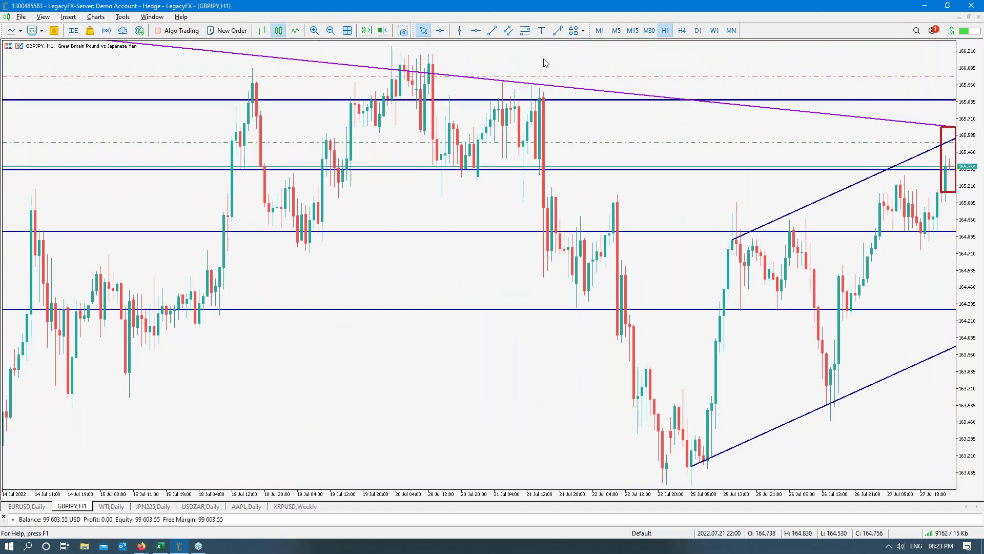
left_click(360, 31)
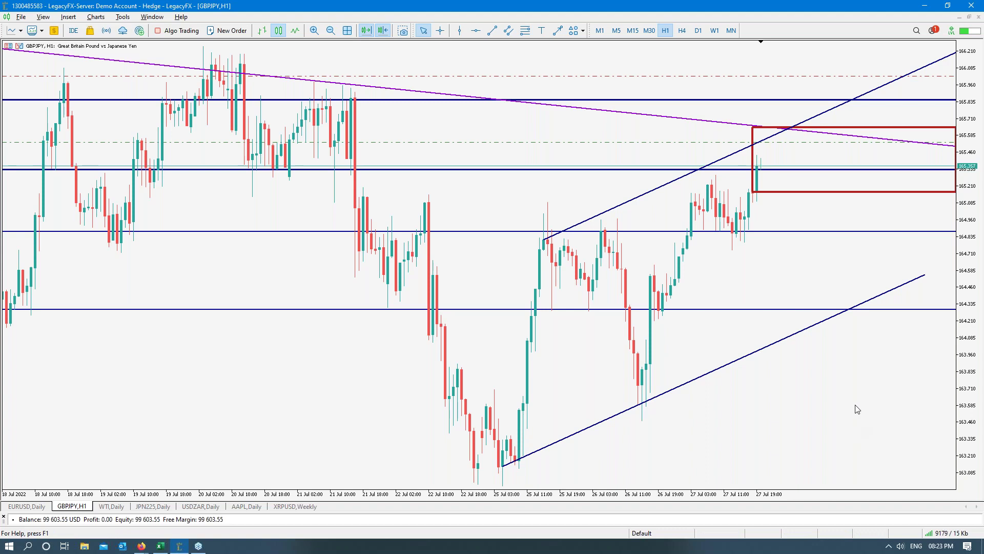
- Move the lower FireBrick dash-dot line up to about 164.36, just above the lowest dark blue line
left_click_drag(982, 308, 974, 369)
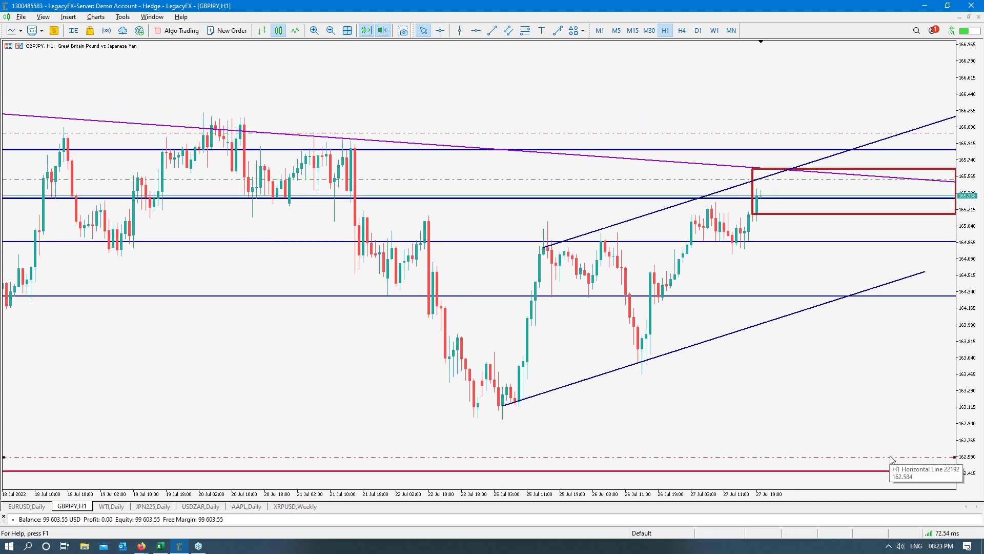
left_click_drag(890, 458, 910, 385)
left_click_drag(919, 322, 928, 293)
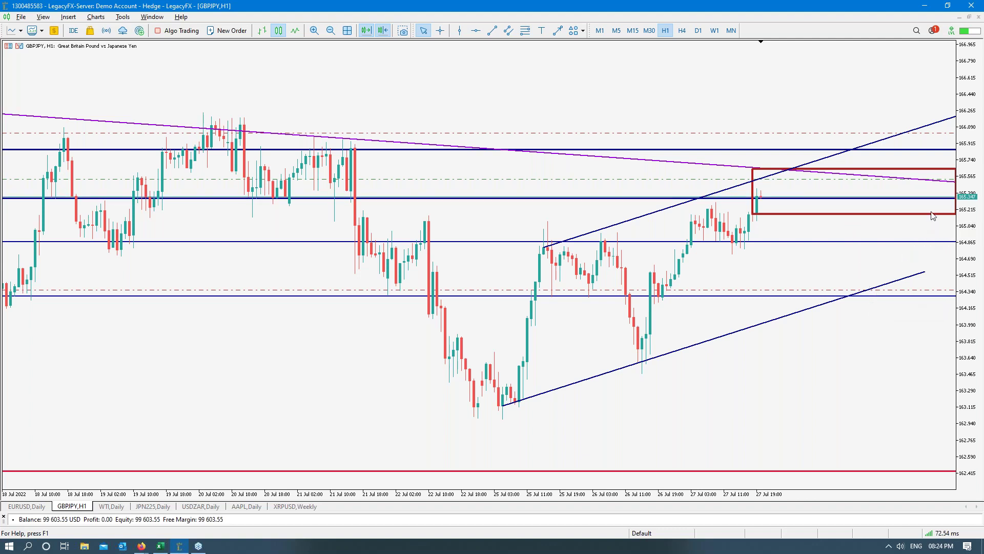
- Draw an arrow from the green dash-dot line up to the upper FireBrick line and a zigzag of arrows down to the 164.87 line
left_click(568, 32)
left_click(558, 31)
left_click_drag(802, 178, 831, 130)
left_click(558, 30)
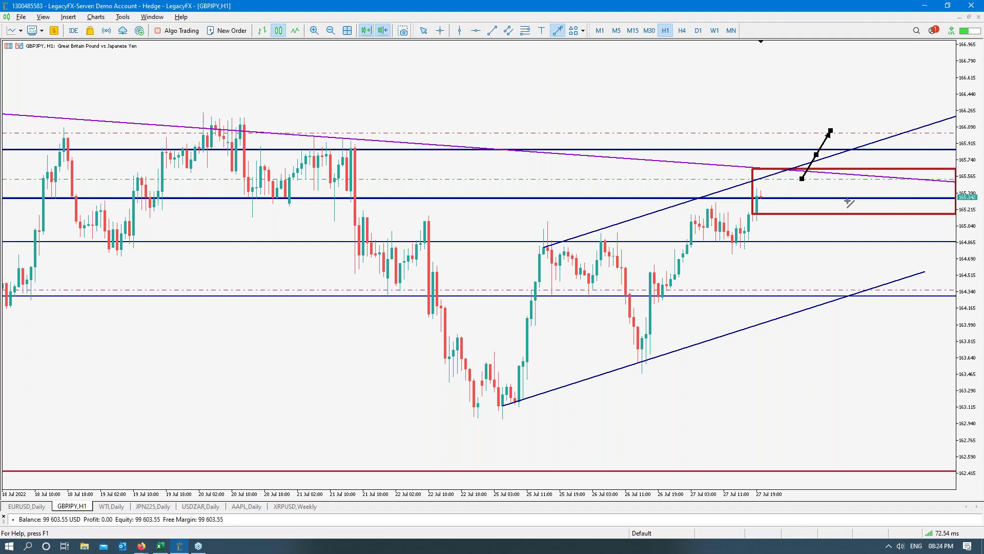
mouse_move(803, 178)
left_mouse_down()
mouse_move(819, 212)
mouse_move(847, 178)
mouse_move(867, 189)
mouse_move(841, 117)
mouse_move(830, 204)
mouse_move(871, 195)
mouse_move(881, 243)
left_mouse_up()
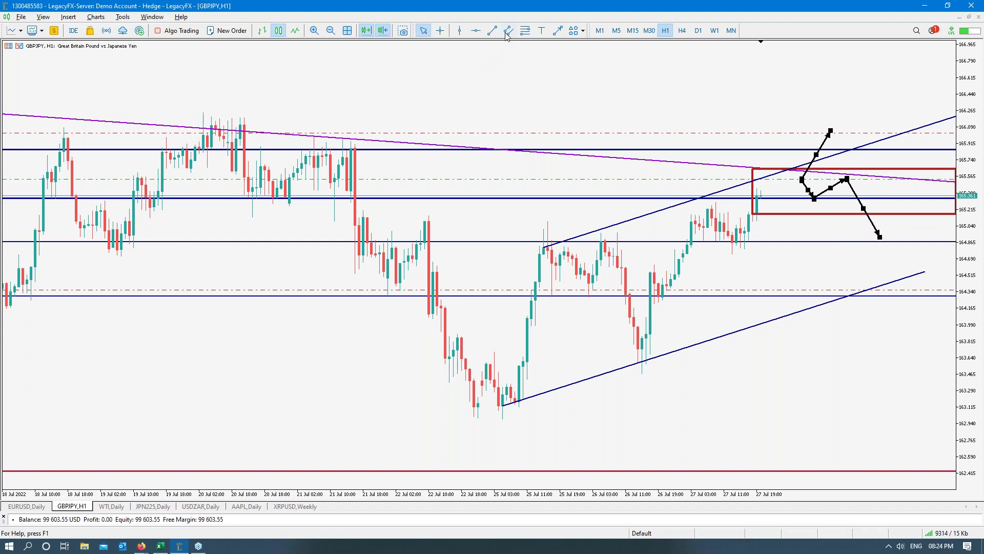
- Extend the zigzag with an arrow up to about 165.25 and another down to the lower FireBrick dash-dot line
left_click(558, 30)
mouse_move(880, 237)
left_mouse_down()
mouse_move(901, 238)
mouse_move(917, 206)
left_mouse_up()
left_click(556, 30)
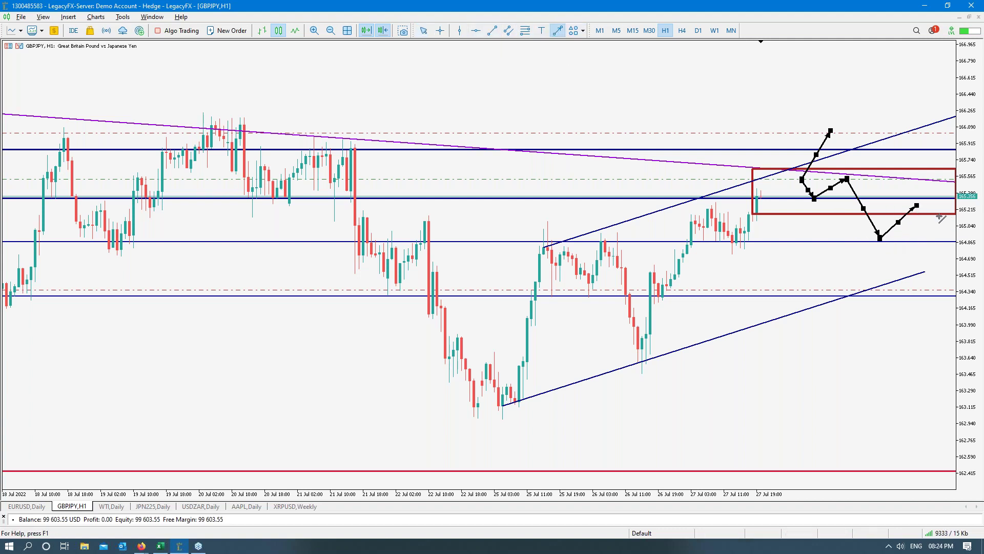
mouse_move(917, 207)
left_mouse_down()
mouse_move(951, 258)
mouse_move(949, 290)
left_mouse_up()
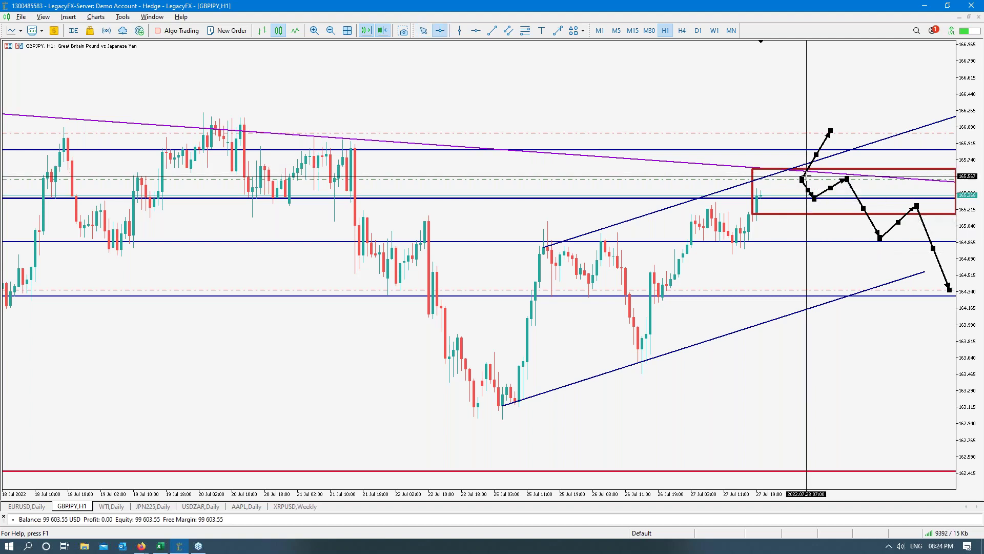
- Measure between the dark blue levels and draw an arrow from the zigzag's first low down to the 164.30 line
middle_click(813, 199)
left_click_drag(814, 199, 872, 226)
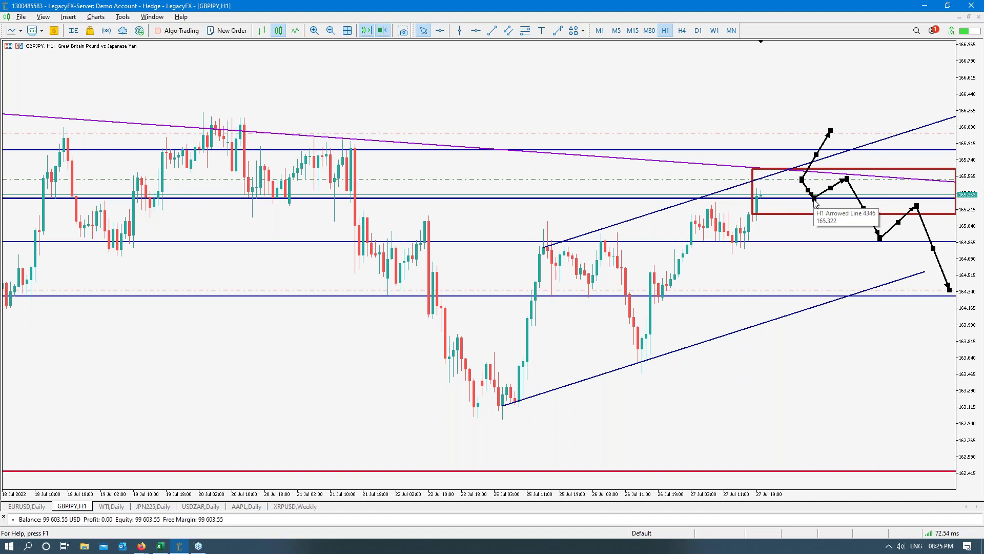
middle_click(819, 249)
left_click_drag(818, 248, 832, 196)
left_click(557, 30)
mouse_move(815, 199)
left_mouse_down()
mouse_move(823, 241)
mouse_move(863, 295)
left_mouse_up()
left_click(558, 30)
left_click_drag(822, 241, 867, 296)
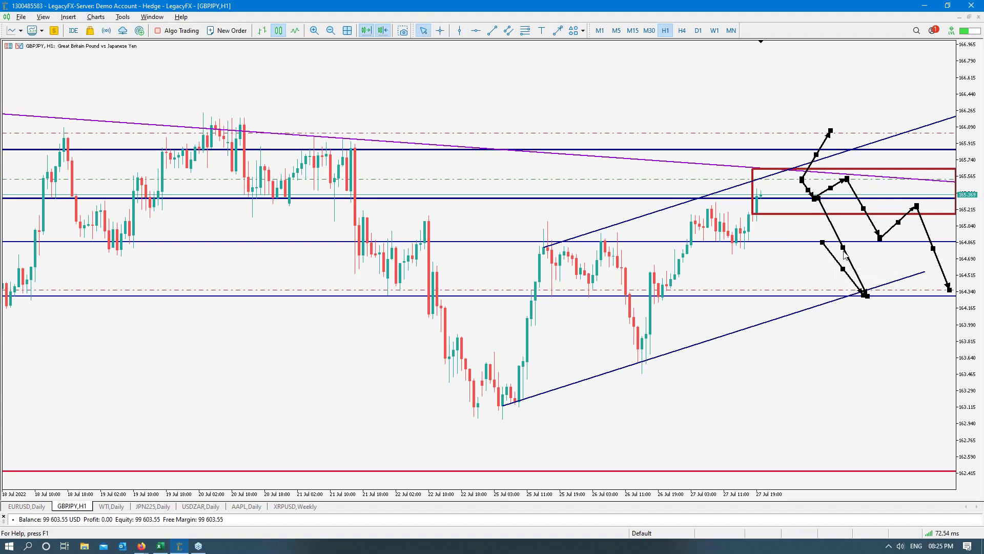
left_click_drag(837, 260, 510, 289)
left_click_drag(350, 294, 173, 254)
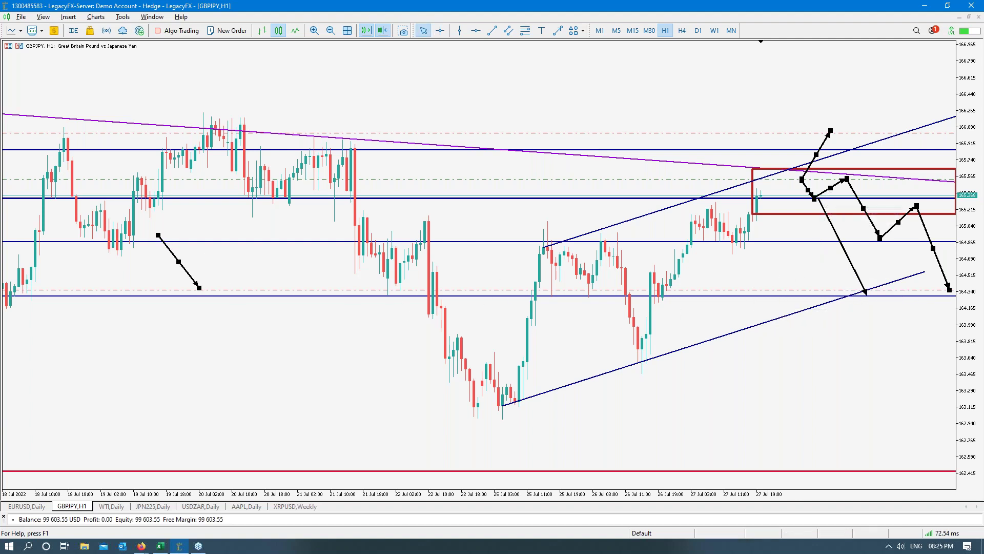
left_click(805, 185)
left_click(888, 231)
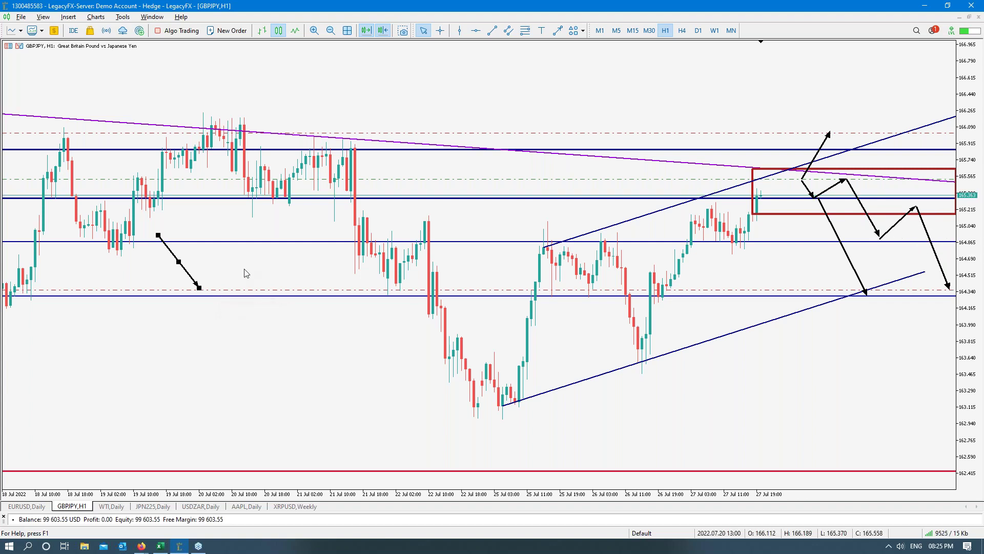
key("Delete")
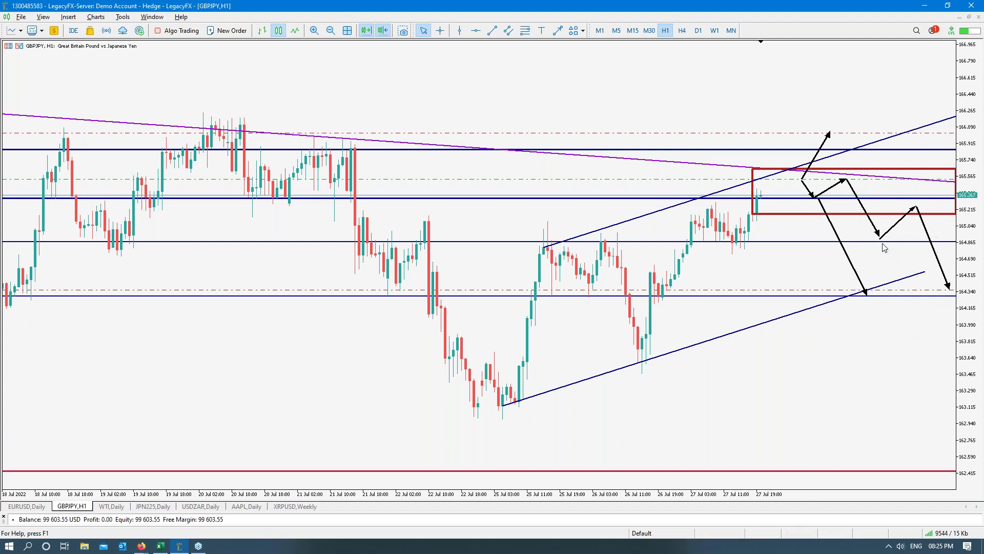
- Draw an arrow from the zigzag's low near the 164.87 line down to the lower FireBrick dash-dot line
left_click(558, 30)
left_click_drag(880, 239, 909, 291)
left_click(887, 396)
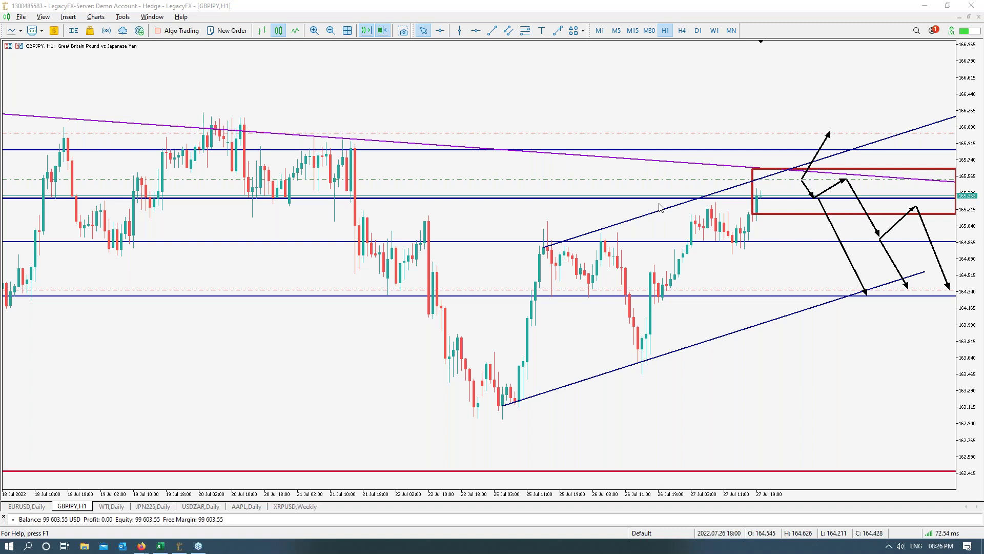
- Measure the distances from the green dash-dot line up to the upper FireBrick line and down to the lower FireBrick line
left_click(806, 183)
middle_click(805, 178)
left_click_drag(805, 179, 825, 131)
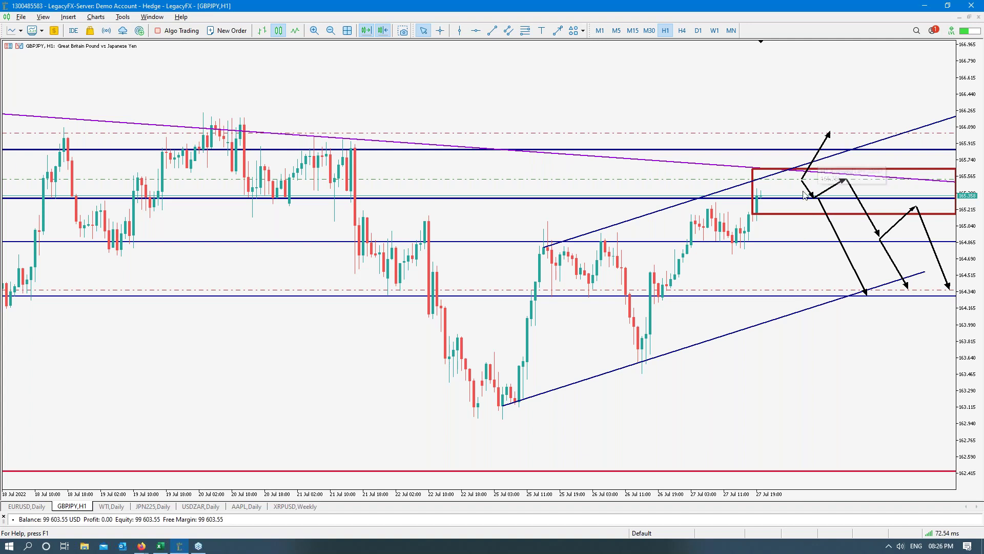
left_click_drag(804, 178, 858, 291)
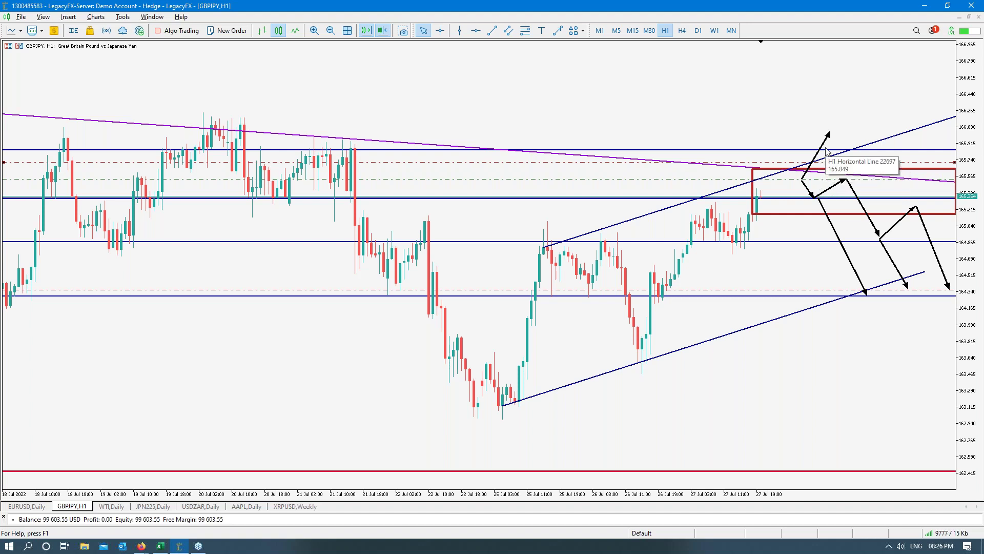
middle_click(816, 183)
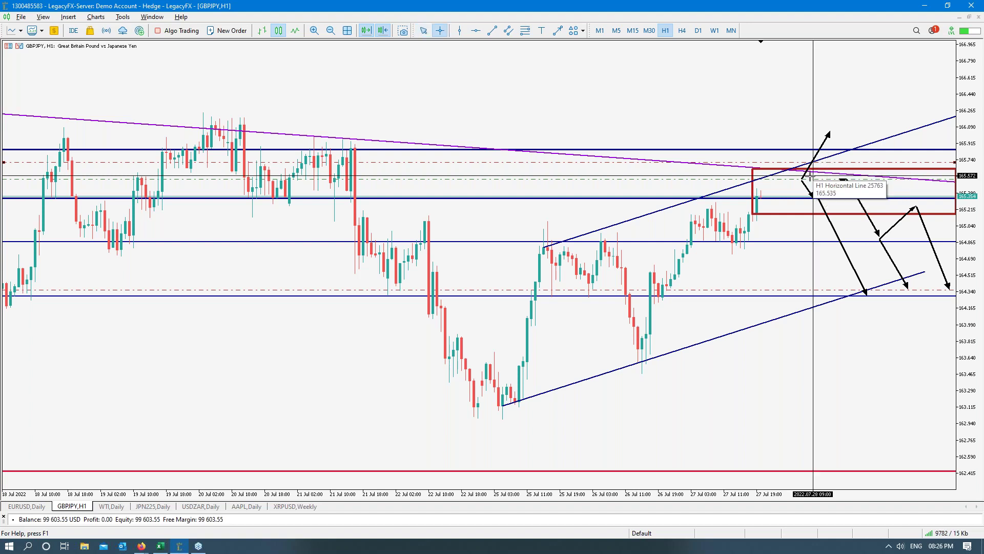
left_click_drag(816, 178, 841, 290)
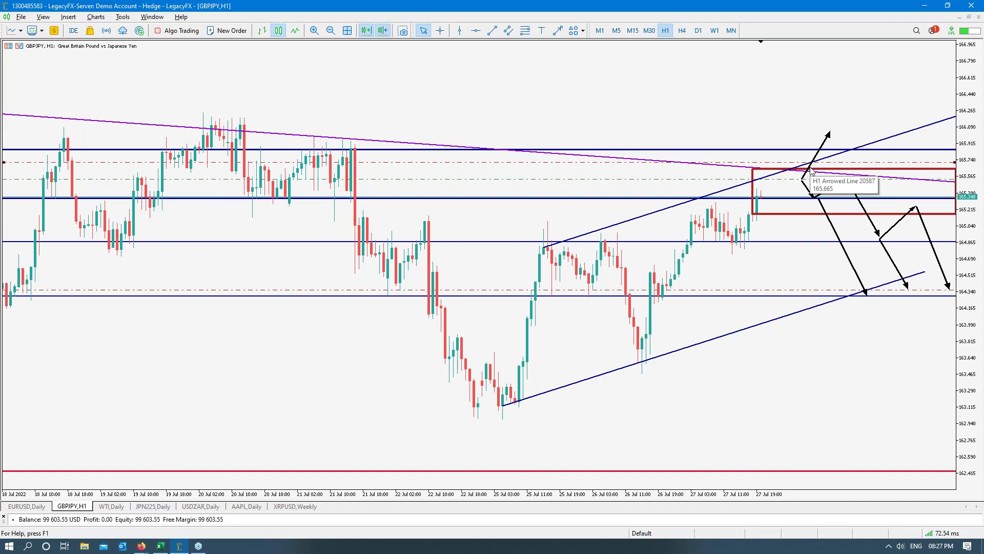
left_click_drag(811, 170, 847, 179)
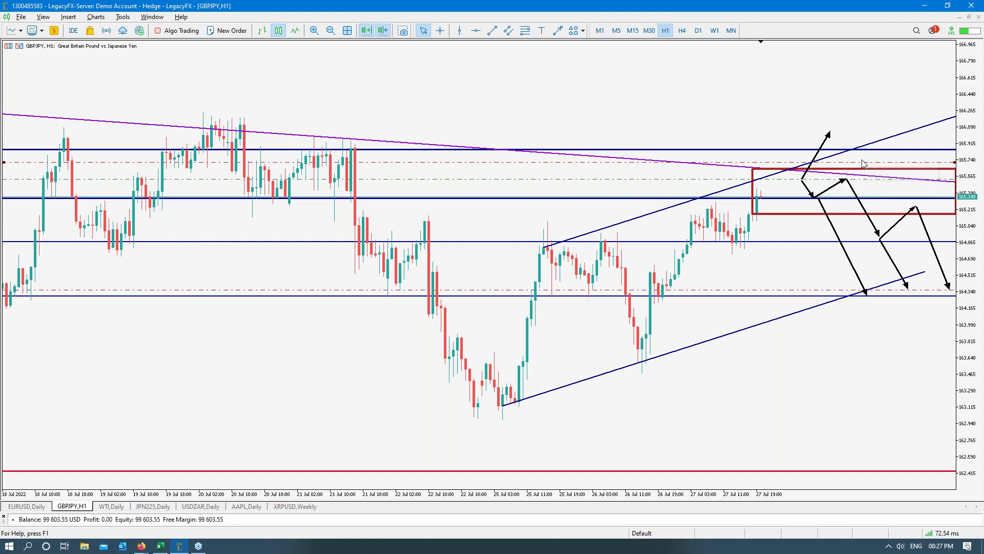
- Move the upper FireBrick dash-dot line to about 166.02, above the top dark blue line, and measure from the green line
left_click_drag(868, 142, 872, 138)
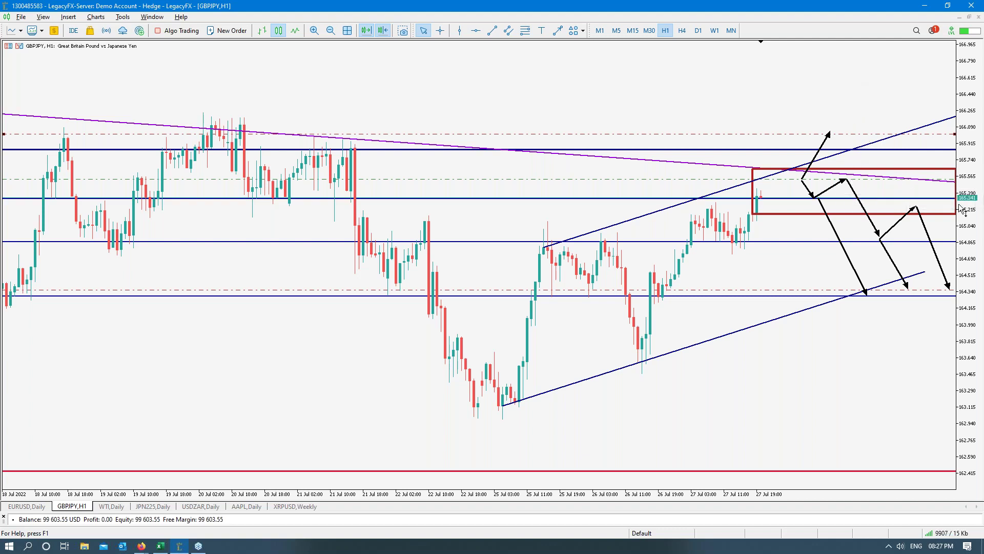
middle_click(809, 188)
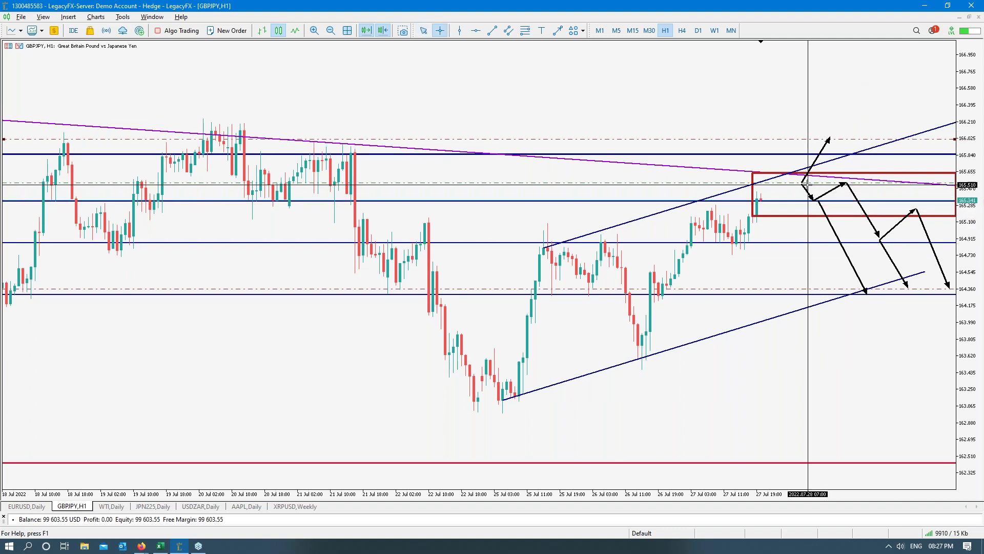
left_click_drag(808, 185, 810, 187)
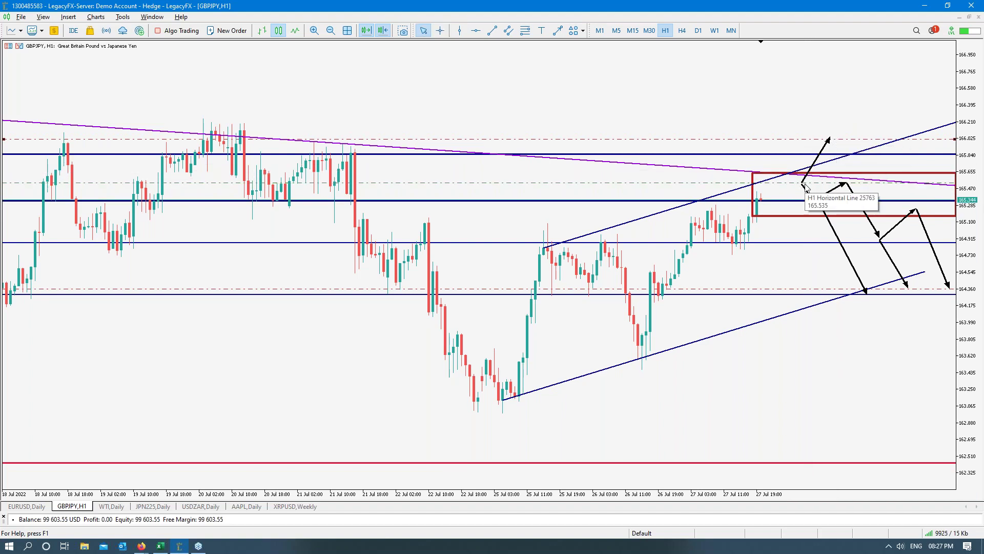
- Delete the selected dark blue ascending channel and the upper FireBrick dash-dot line, and undo the deletion
left_click_drag(805, 186, 815, 200)
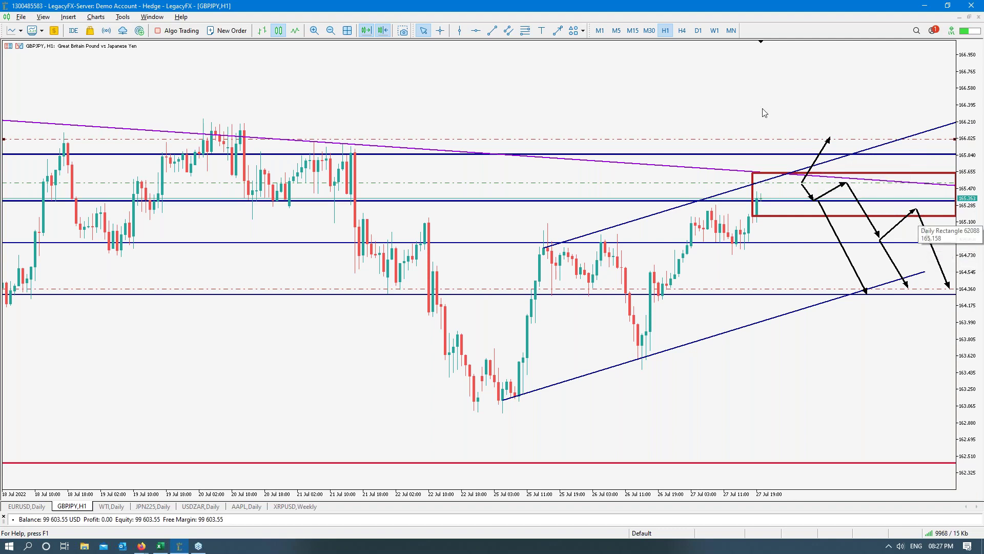
double_click(710, 338)
key("Delete")
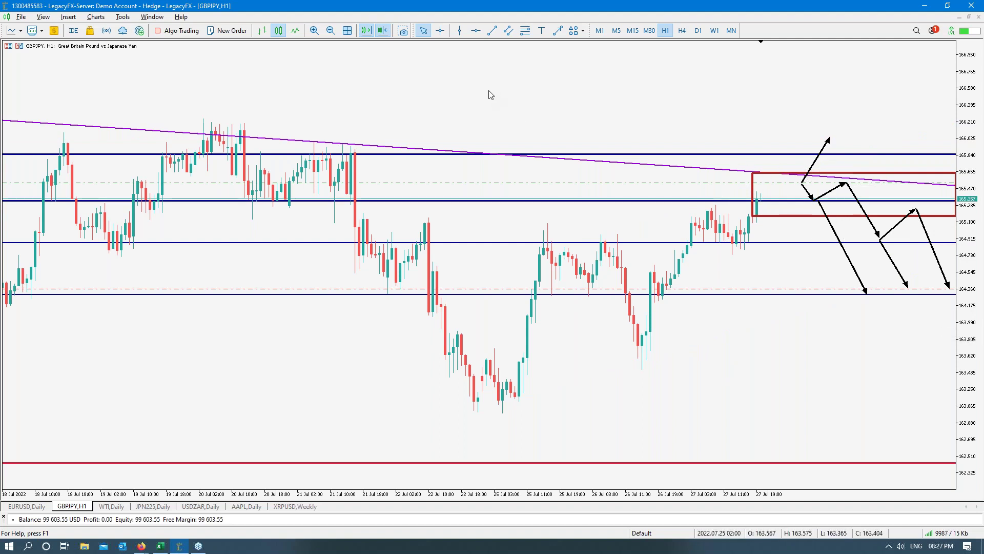
key("ctrl+z")
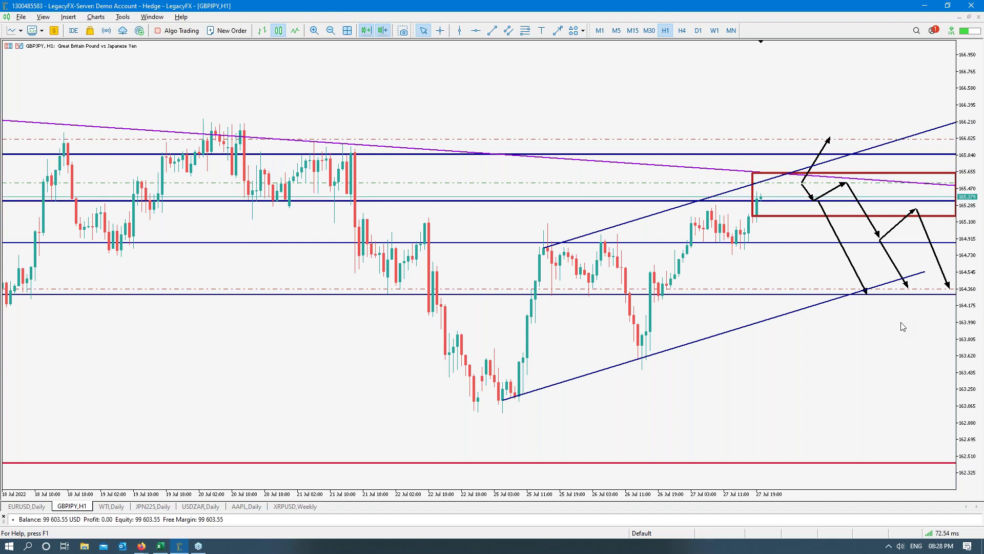
- Measure with the crosshair from the 21 Jul lows near the 165.3 level down to the 22 Jul low
key("ctrl+f")
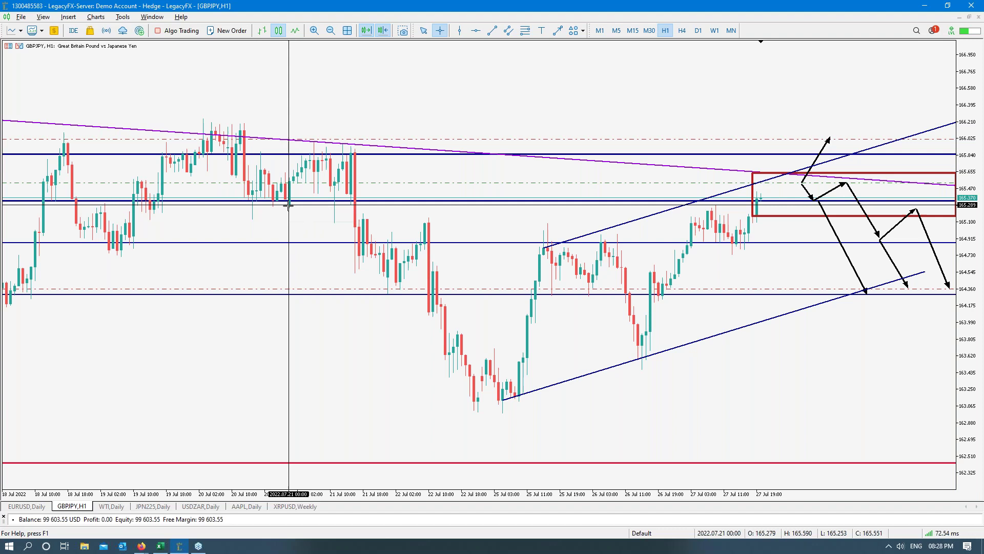
left_click_drag(289, 205, 469, 408)
key("ctrl+f")
key("ctrl+f")
key("ctrl+f")
key("ctrl+f")
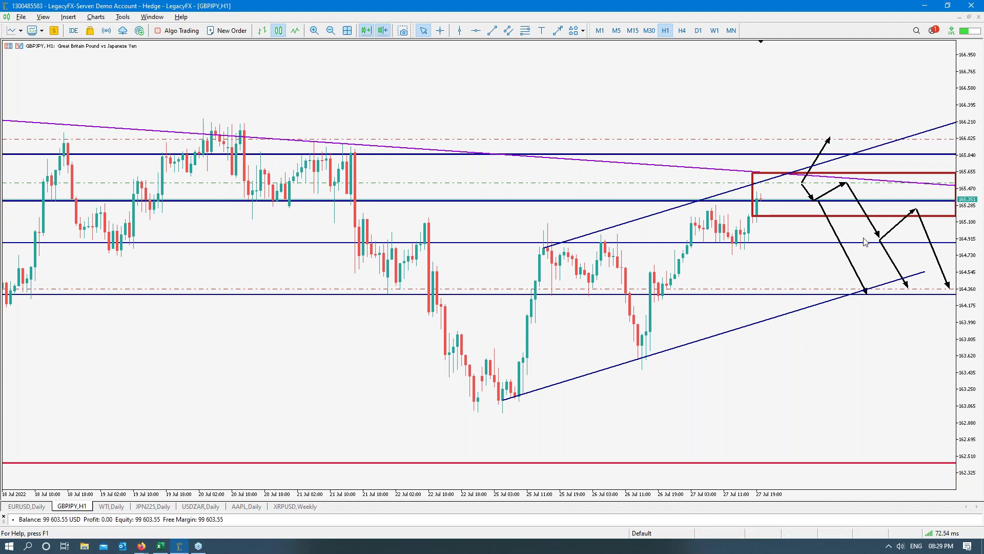
- Switch to the FixVSVar Lot Sizes workbook in Excel and compare the fixed lot size, fixed risk % and win % settings
key("alt+Tab")
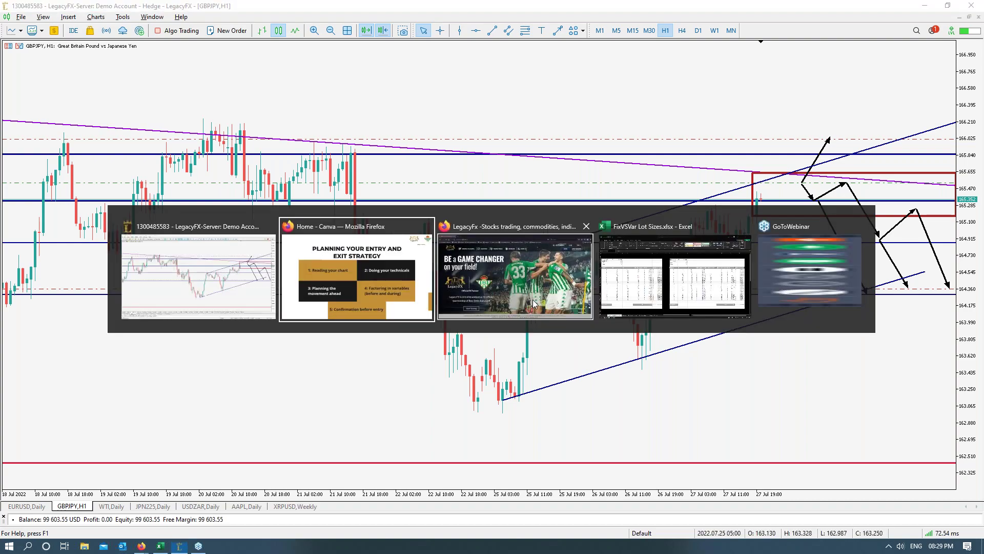
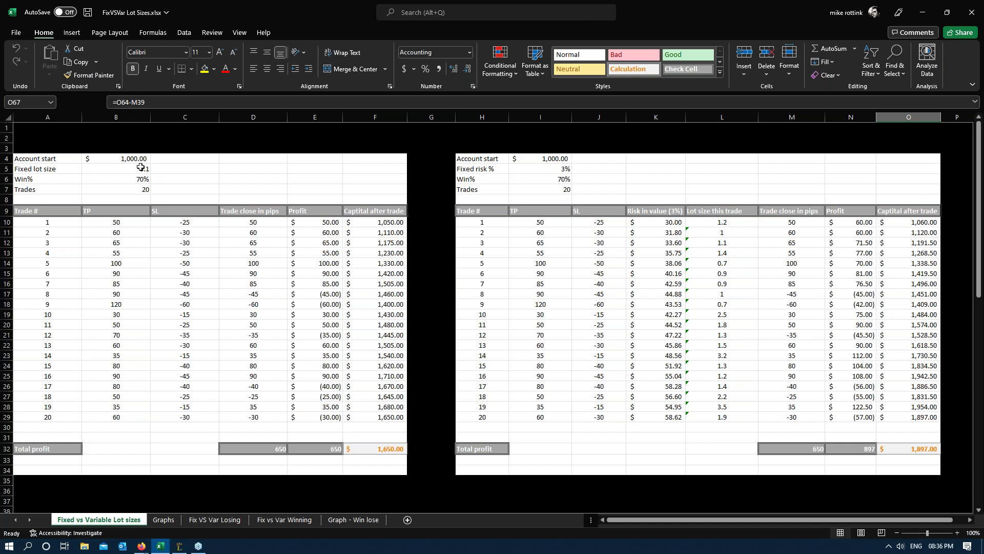
left_click(112, 168)
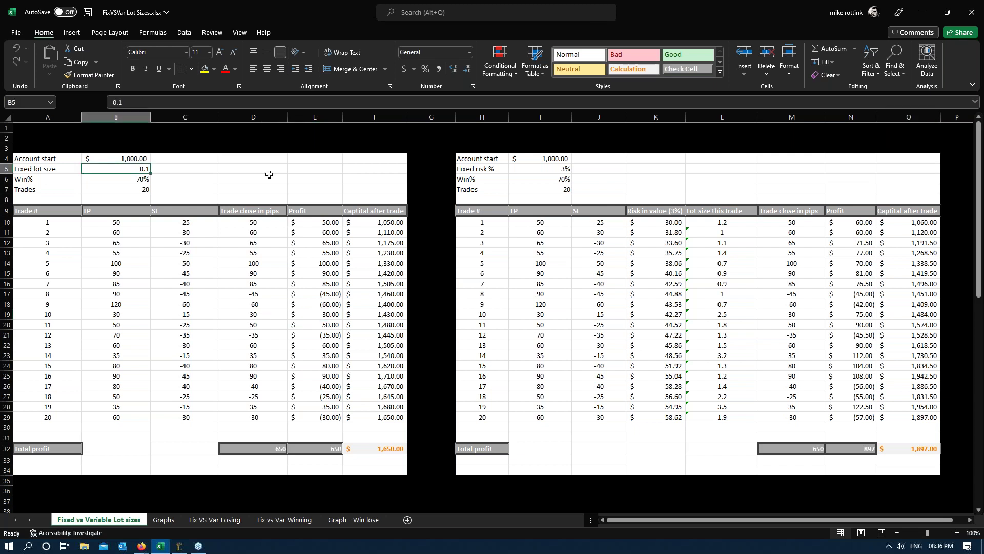
left_click(540, 170)
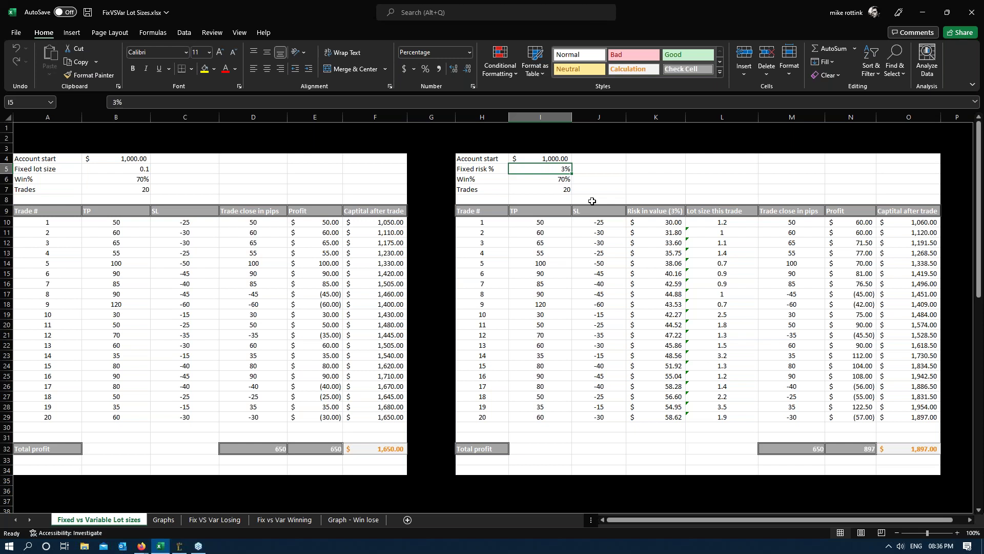
left_click(129, 180)
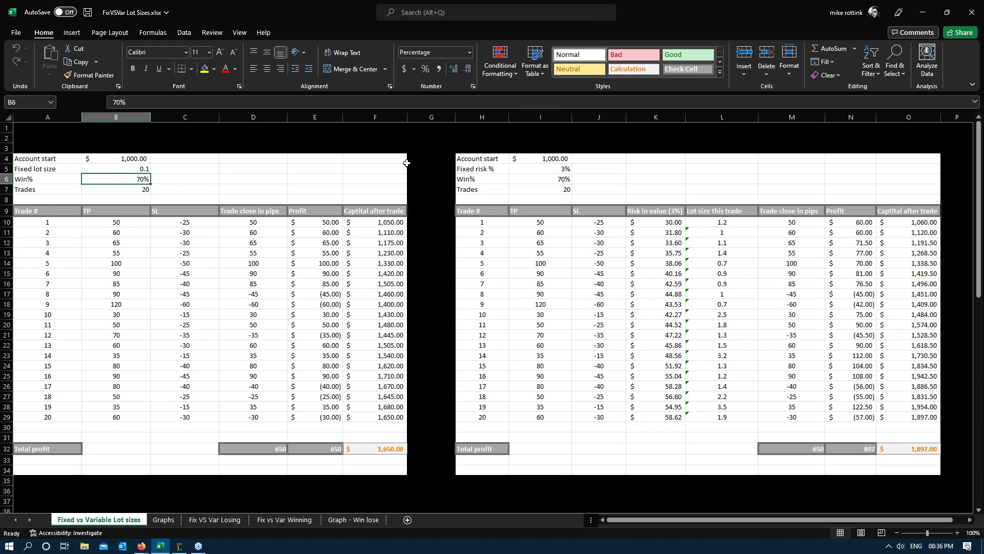
left_click(553, 180)
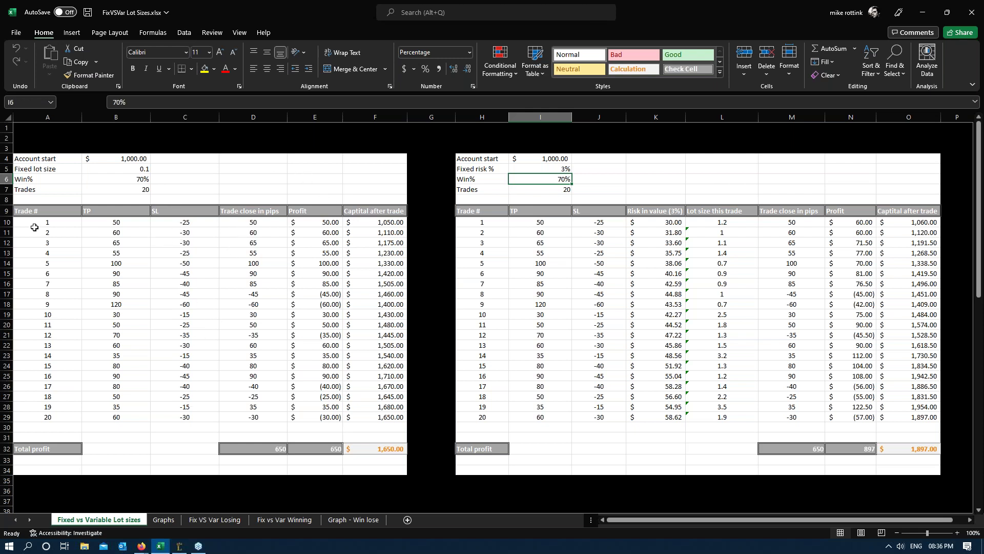
- Review the upper fixed-lot table's trade rows and its total pips, profit and final capital cells
left_click_drag(85, 222, 175, 222)
left_click_drag(245, 240, 330, 405)
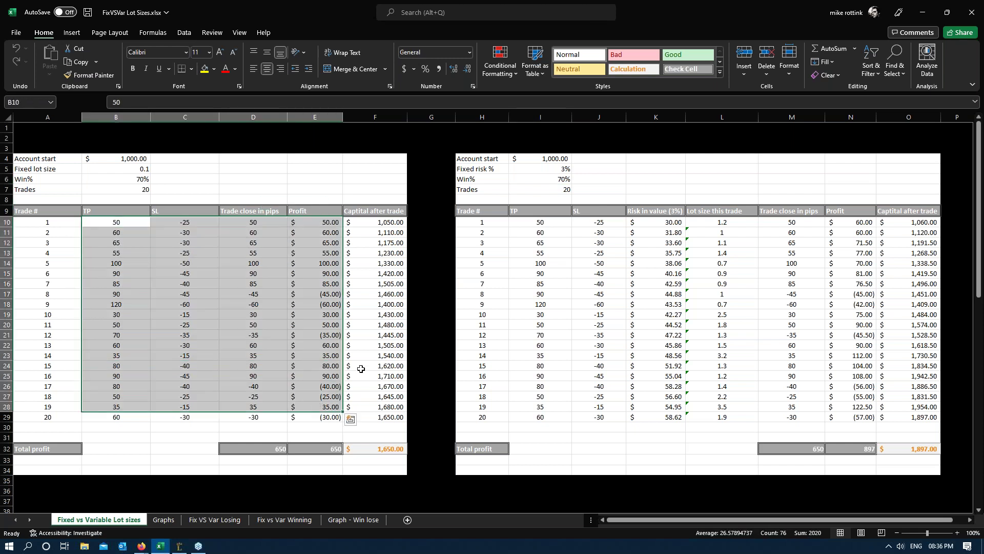
left_click(359, 367)
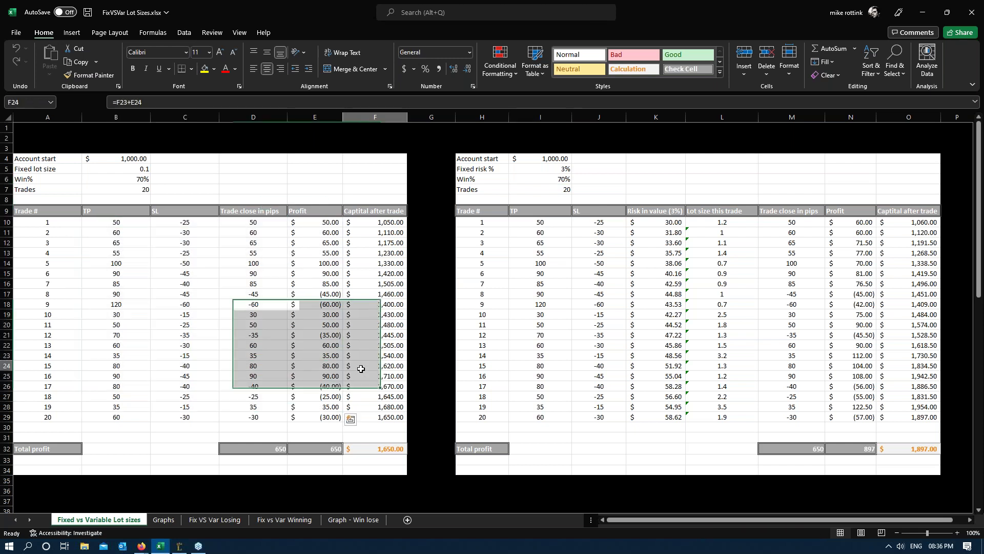
left_click(265, 449)
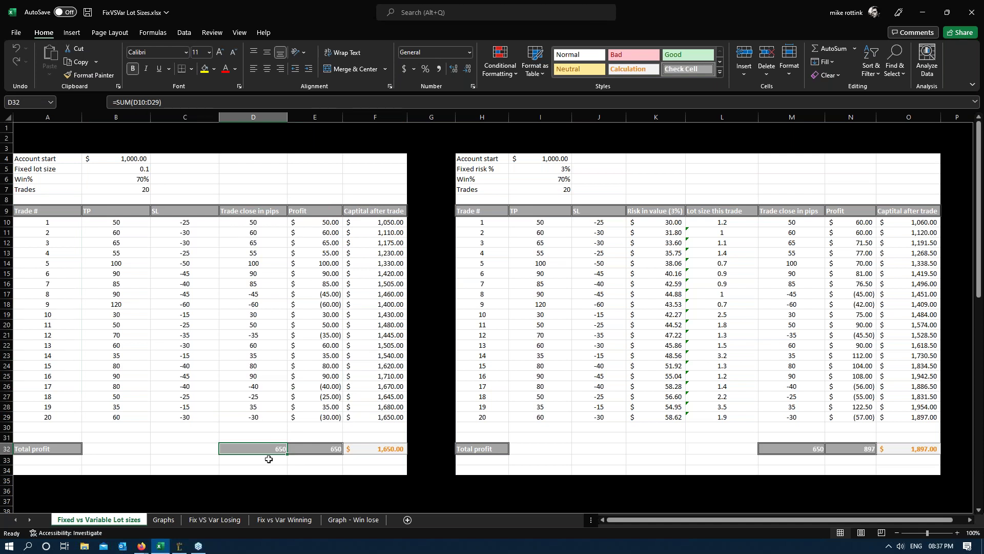
left_click(296, 449)
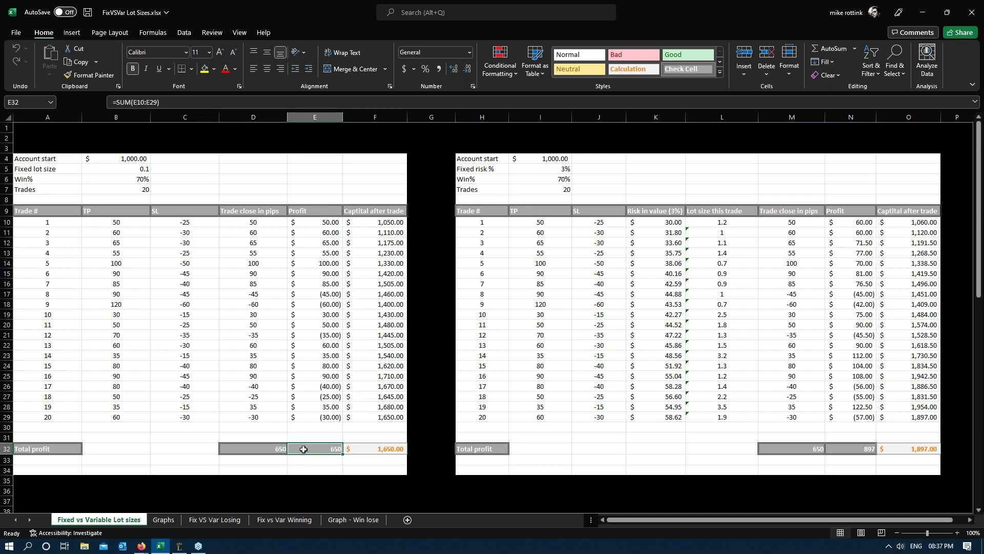
left_click(404, 448)
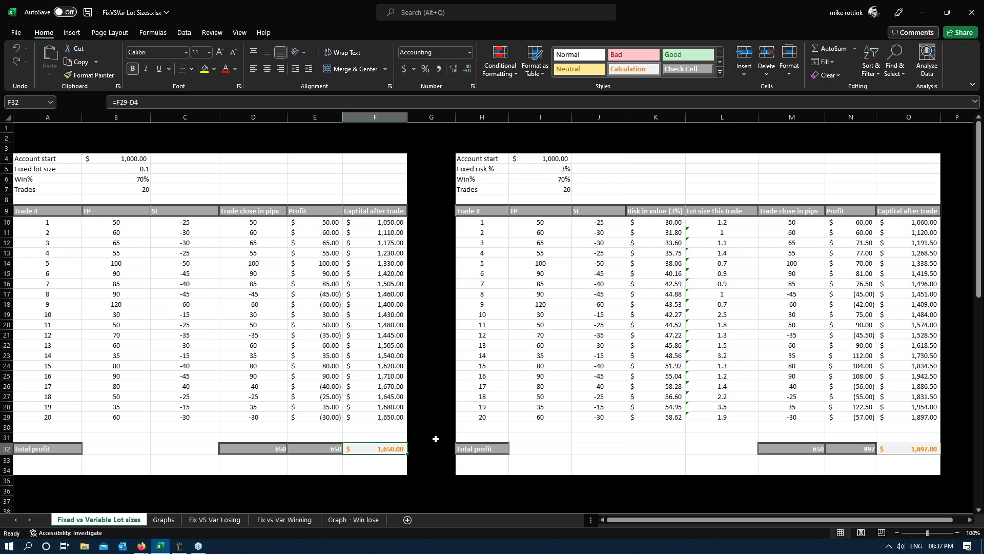
- Compare the TP and SL columns of the fixed-lot table with those of the fixed-risk table beside it
left_click_drag(134, 225, 135, 418)
left_click(183, 224)
left_click_drag(182, 251, 186, 417)
left_click_drag(111, 416, 124, 222)
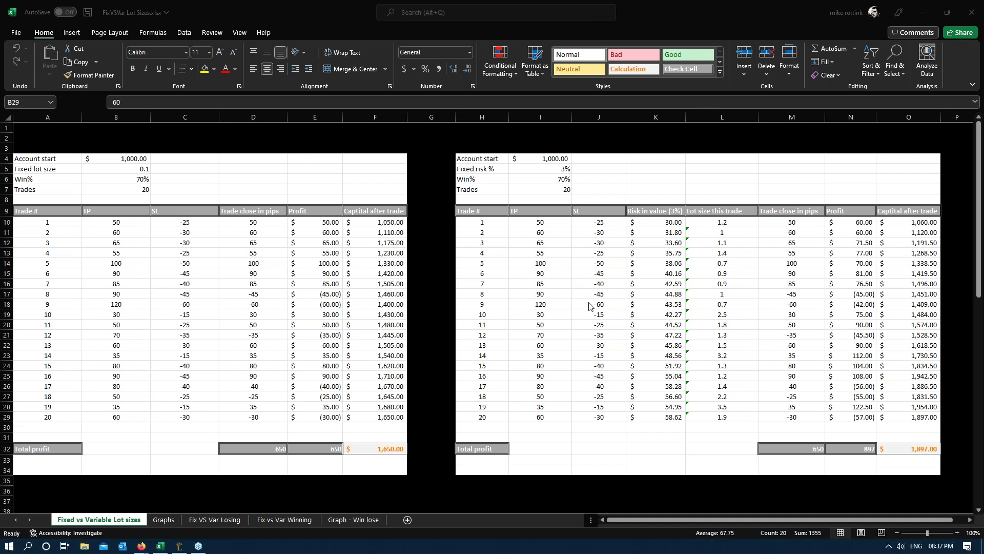
left_click_drag(540, 219, 600, 346)
- Examine the fixed-risk table's risk percentage together with its risk in value and capital after trade columns
left_click(550, 168)
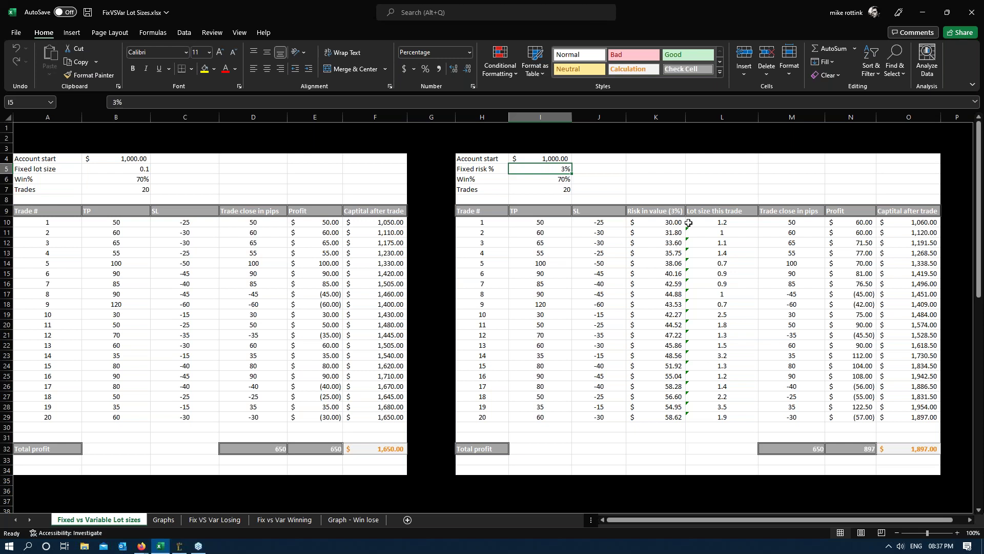
left_click_drag(666, 222, 674, 418)
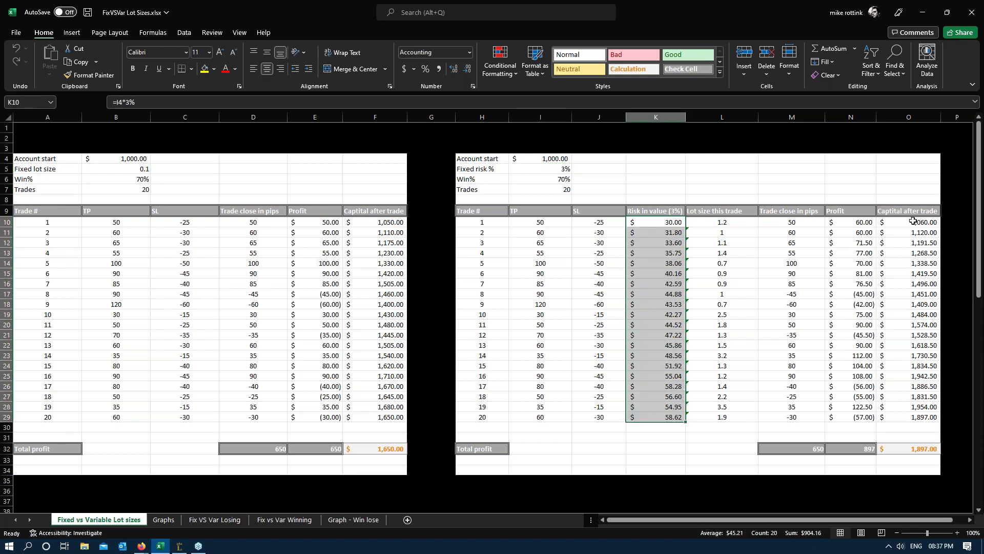
left_click_drag(914, 222, 918, 403)
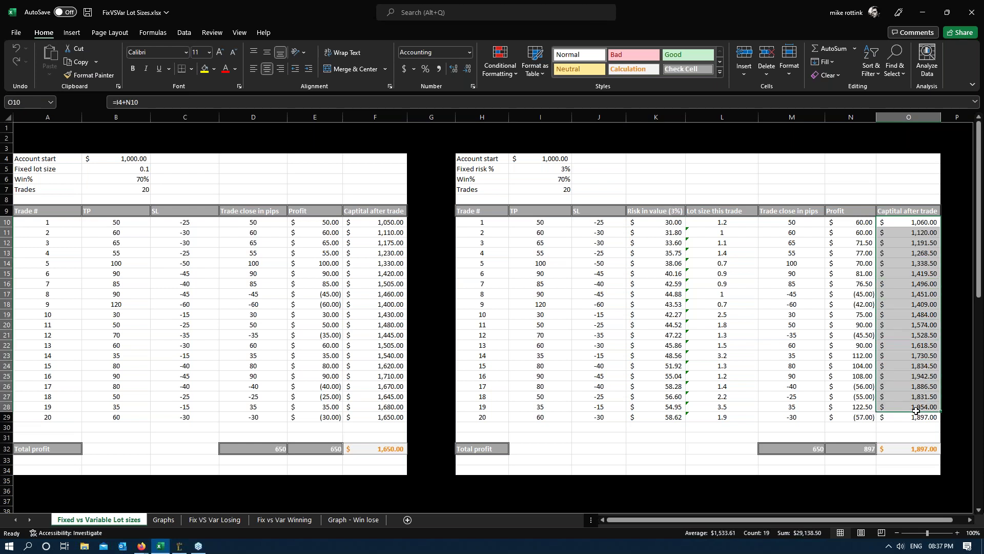
left_click(691, 335)
left_click(662, 345)
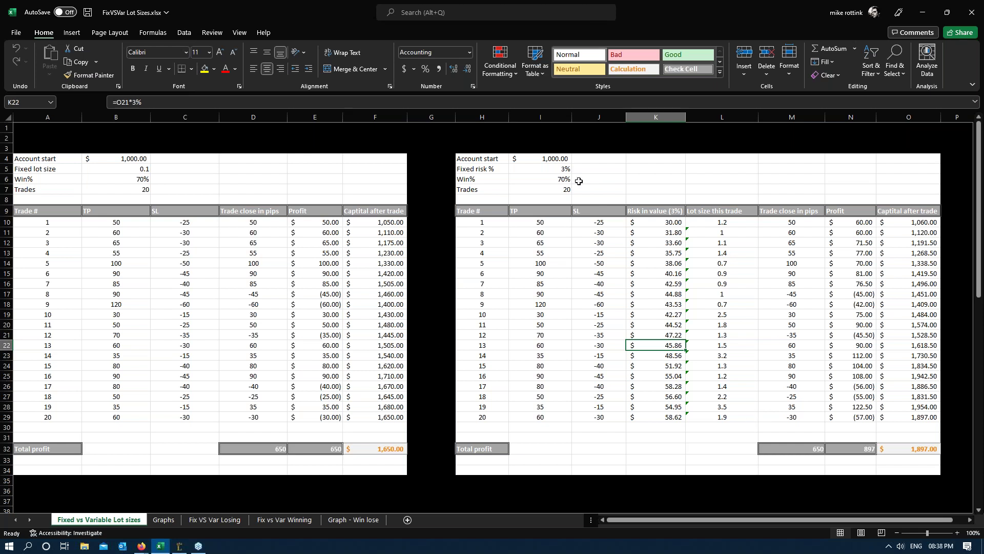
left_click(551, 176)
left_click(551, 171)
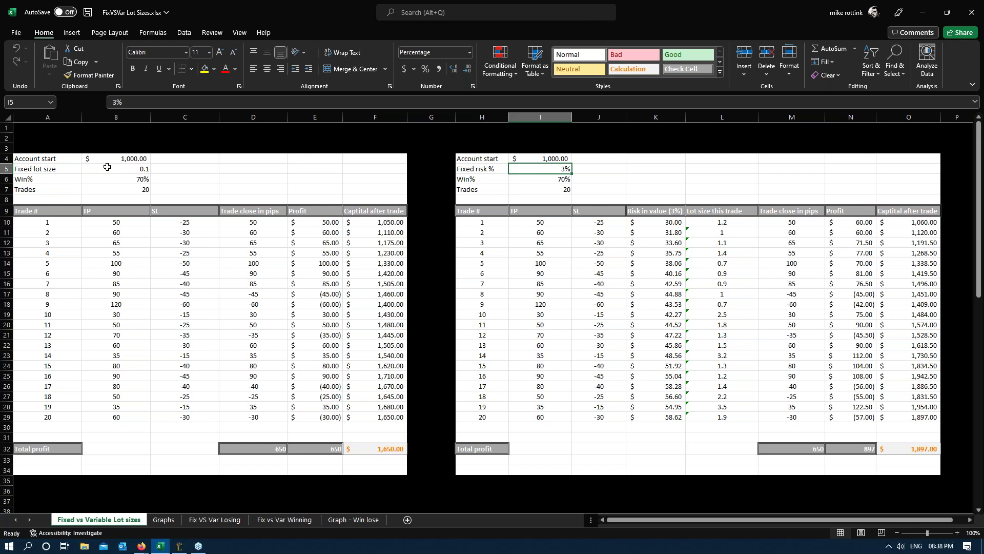
- Review the fixed-lot table's settings and profit column against the fixed-risk table's TP values
left_click_drag(108, 166, 114, 199)
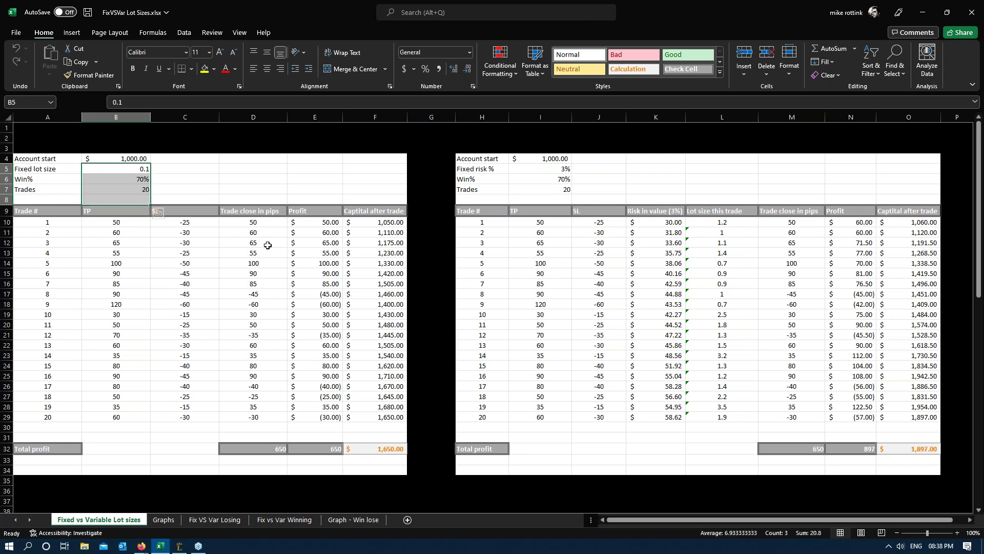
left_click_drag(320, 232, 321, 379)
left_click(564, 305)
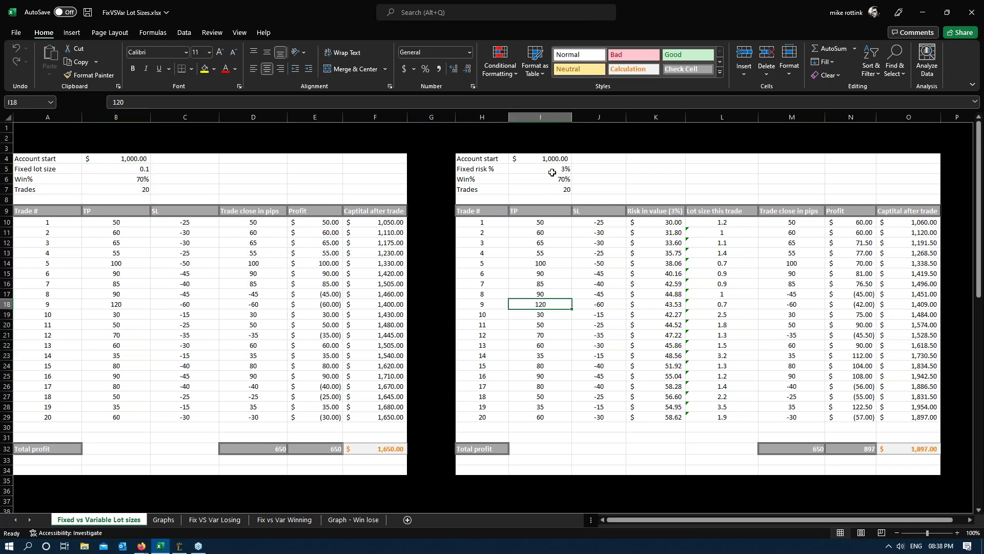
- Step through the first trades of the upper fixed-risk table, examining risk in value, lot size, closing pips and profit
left_click(665, 221)
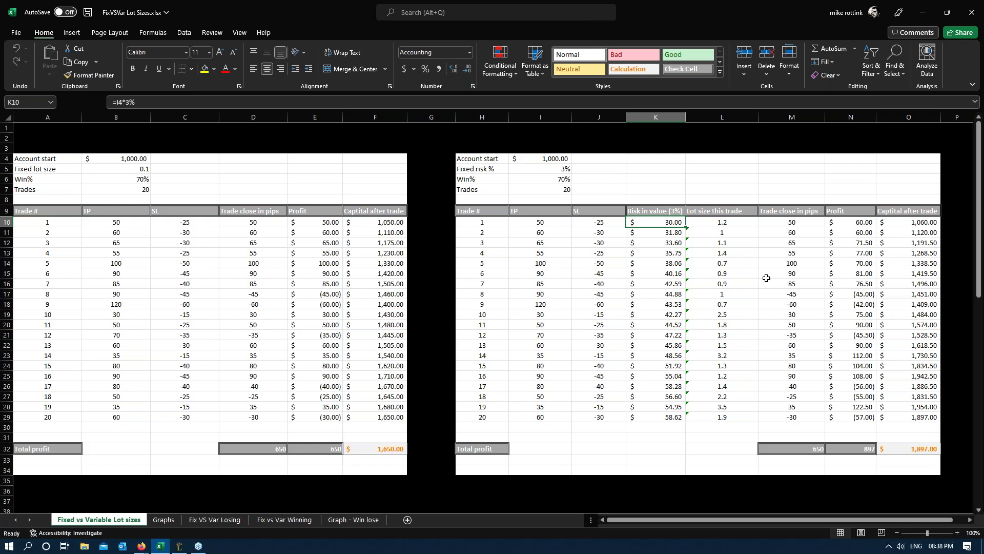
key("Left")
key("Right")
key("Right")
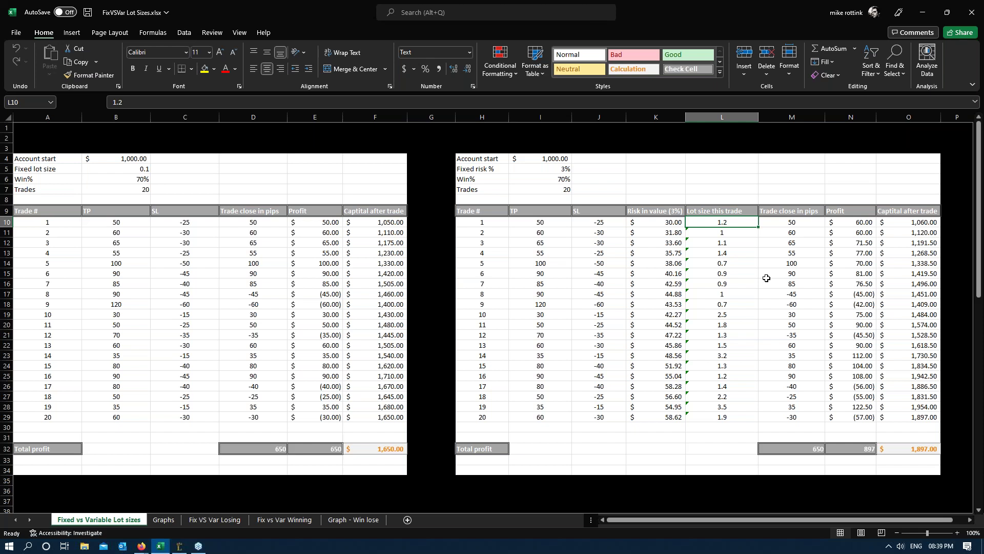
key("Right")
key("Right")
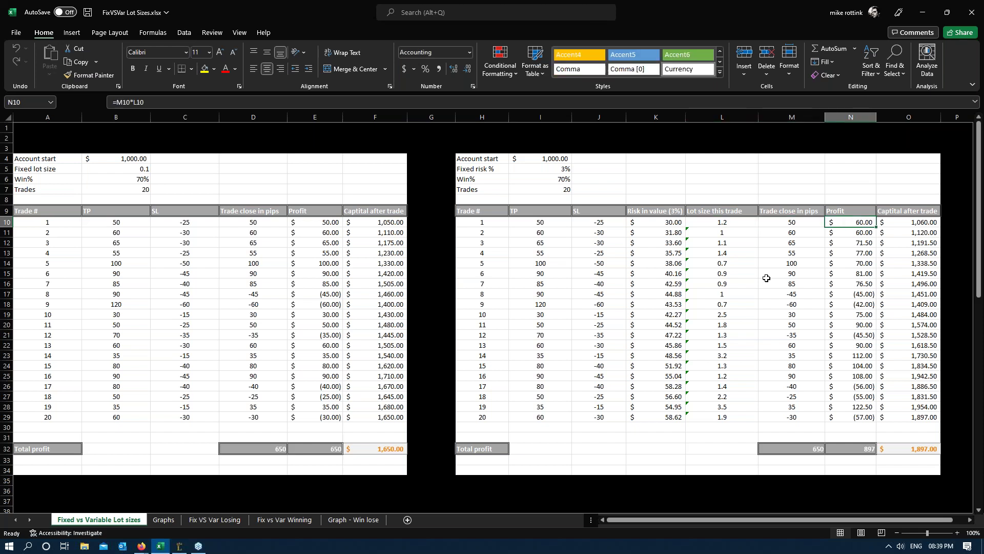
key("Left")
key("Left")
key("Left")
key("Left")
key("Left")
key("Left")
key("Left")
key("Left")
key("Right")
key("Right")
key("Right")
key("Right")
key("Right")
key("Right")
key("Down")
key("Left")
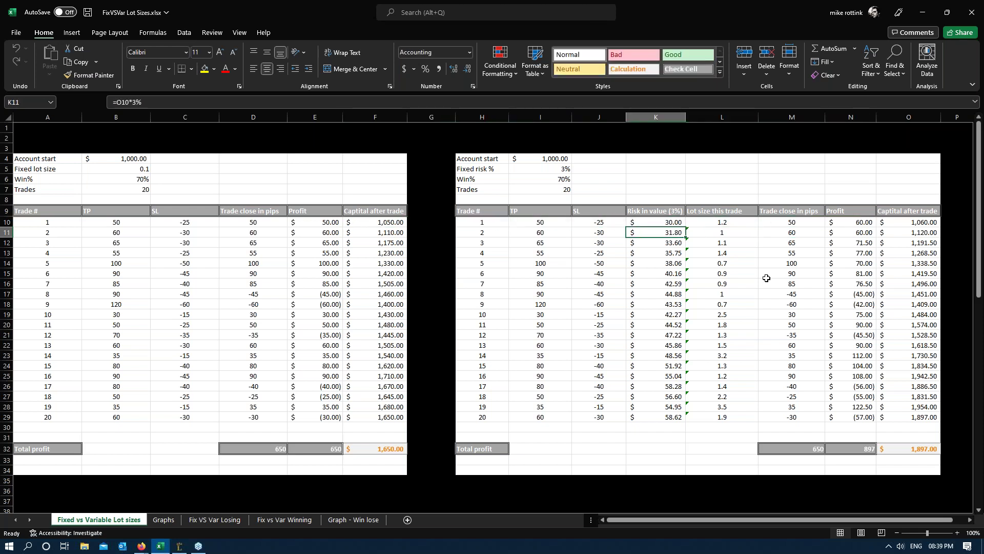
key("Right")
key("Down")
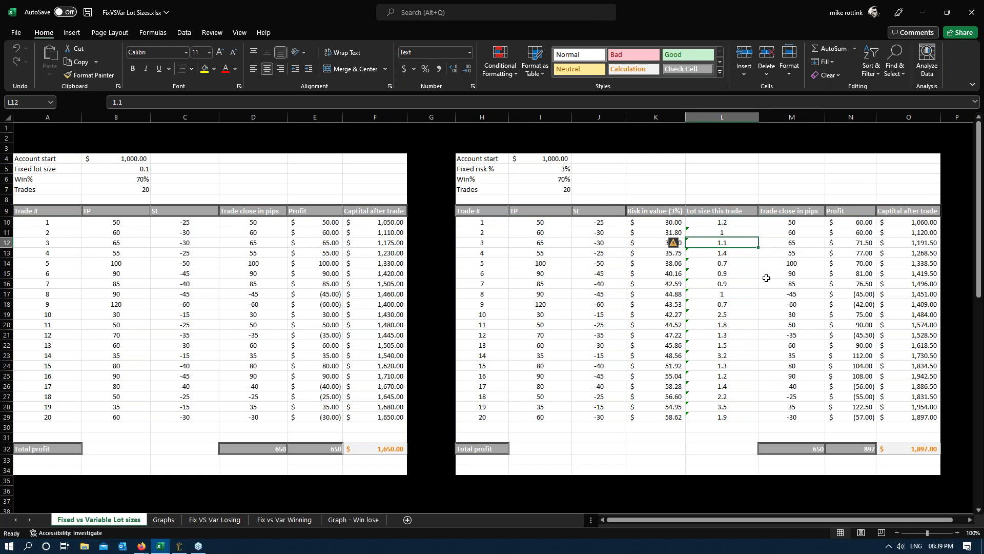
- Follow the fixed-risk trades down to the total profit row and examine its pips, profit and capital totals
key("Down")
key("Down")
key("Right")
key("Down")
key("Down")
key("Down")
key("Down")
key("Down")
key("Down")
key("Down")
key("Down")
key("Down")
key("Down")
key("Down")
key("Down")
key("Down")
key("Down")
key("Down")
key("Down")
key("Down")
key("Down")
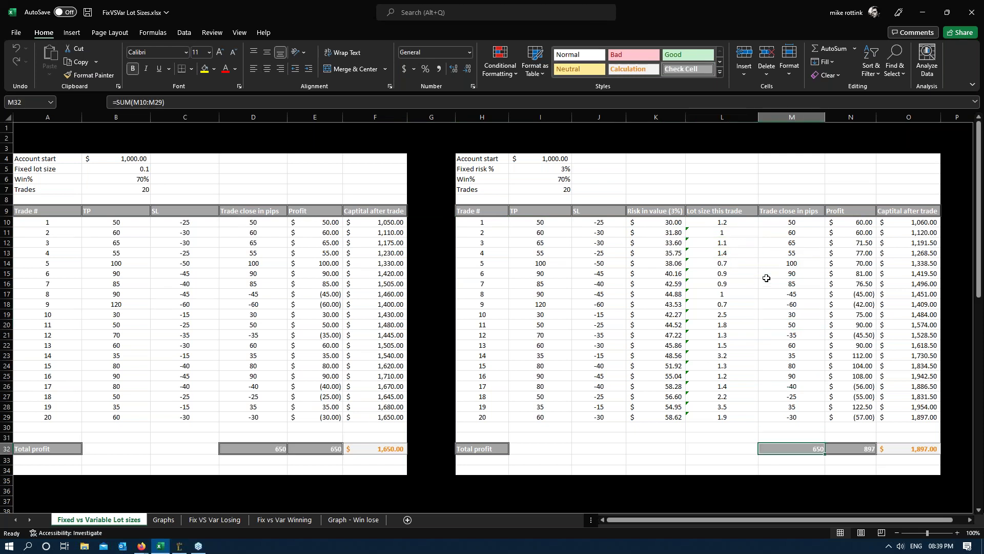
key("Right")
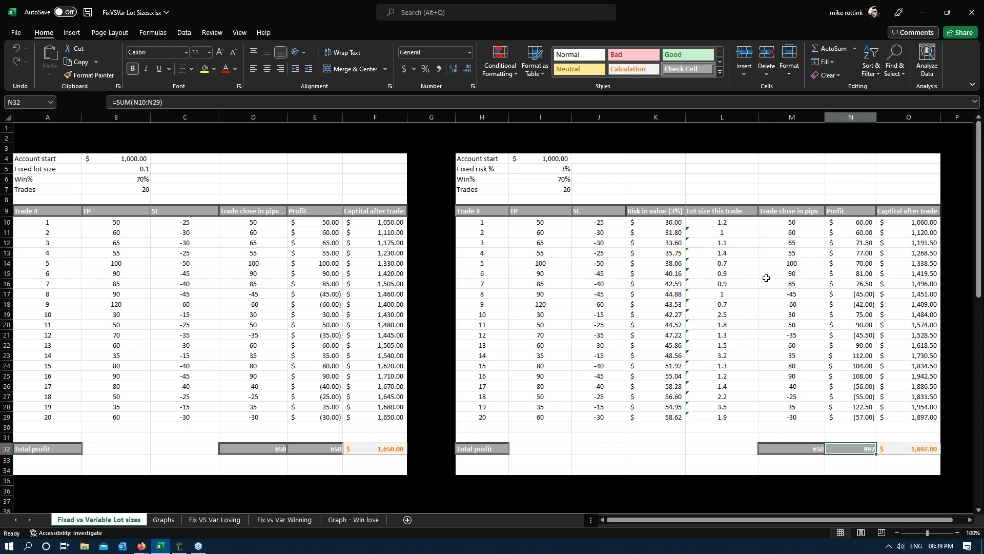
key("Right")
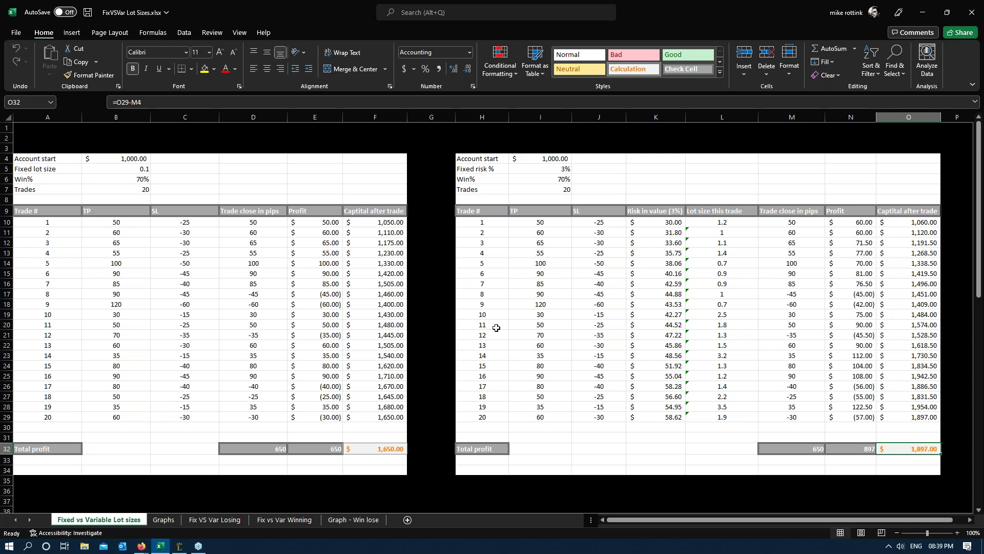
- Bring up the lower pair of tables with the 45% win rate for comparison
scroll(421, 370, "down", 1)
scroll(422, 370, "down", 4)
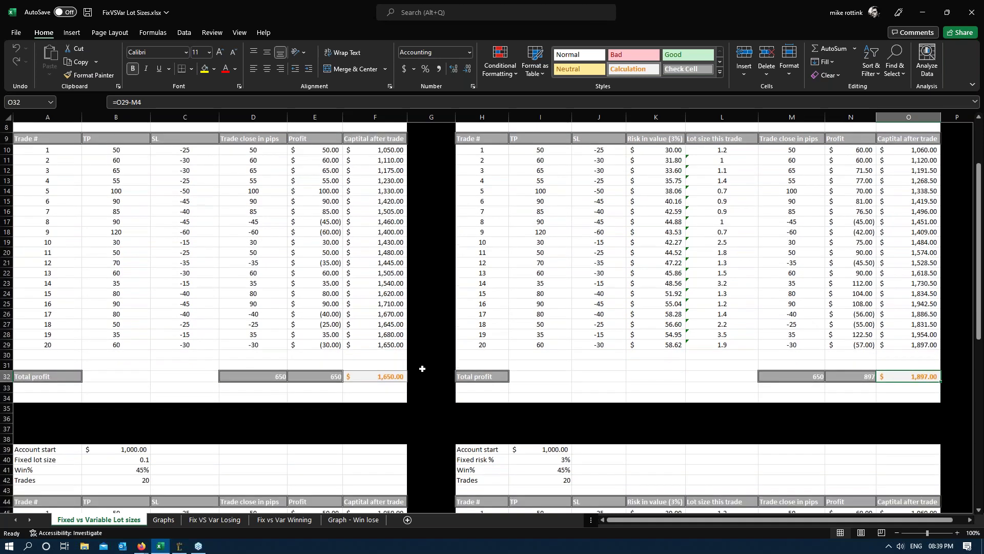
scroll(402, 345, "down", 7)
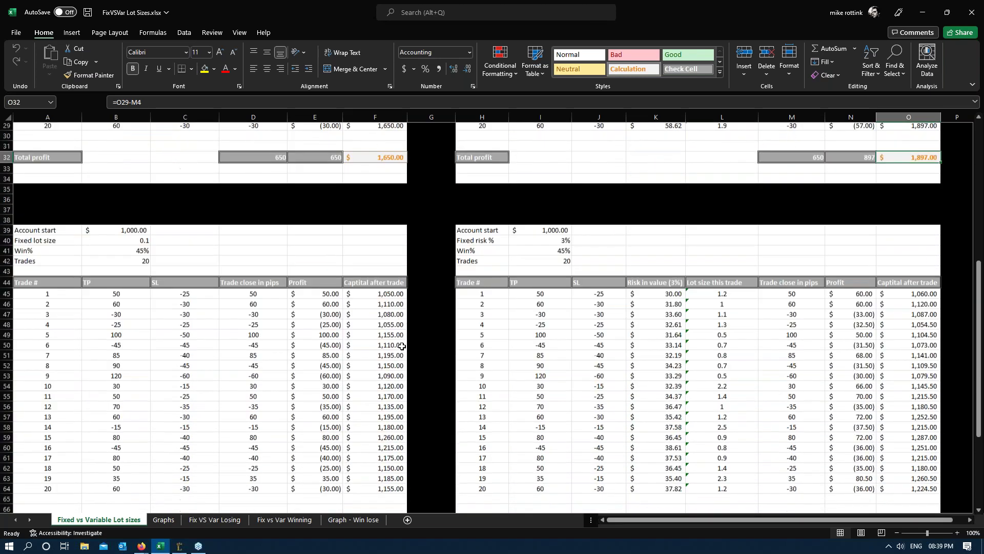
scroll(402, 346, "down", 1)
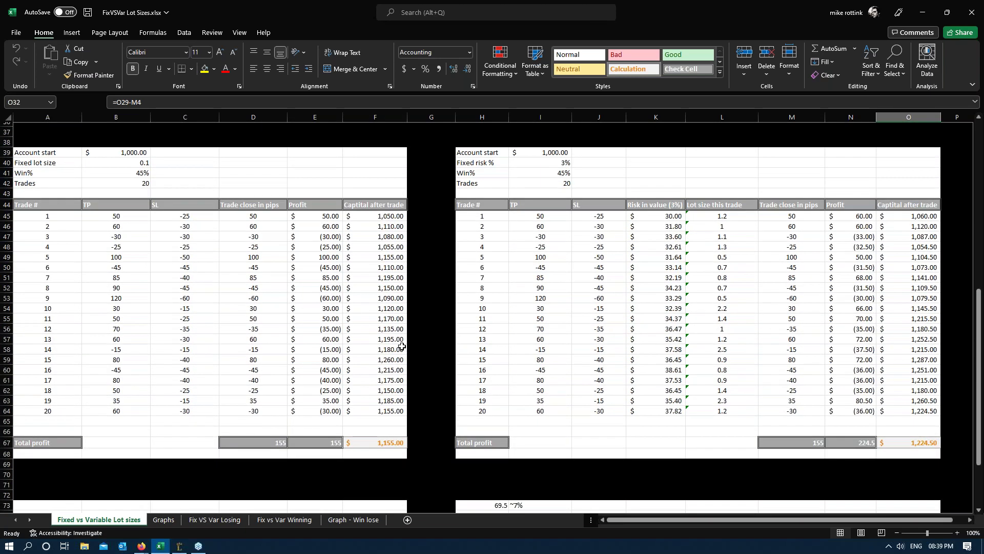
- Clear the "69.5 ~7%" note in row 73 below the lower fixed-risk table
scroll(532, 428, "down", 3)
scroll(532, 427, "up", 3)
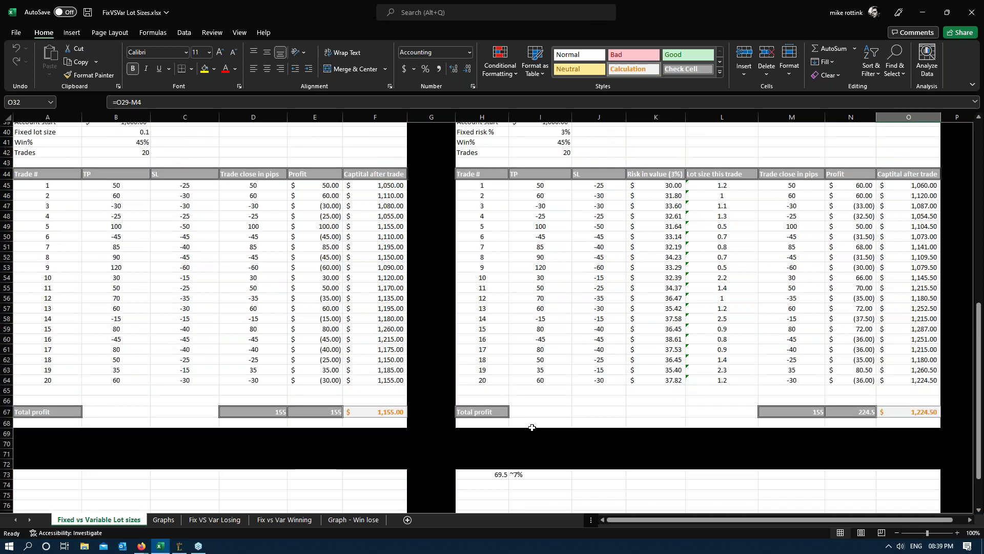
scroll(532, 431, "up", 3)
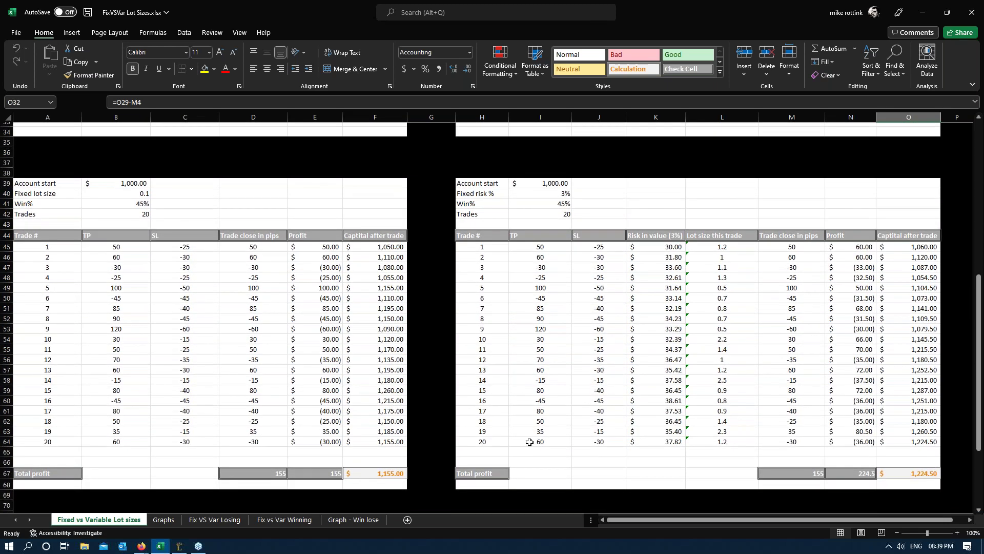
scroll(527, 441, "down", 4)
left_click(512, 476)
left_click(501, 472)
left_click(543, 476)
left_click(496, 476)
left_click_drag(496, 476, 605, 475)
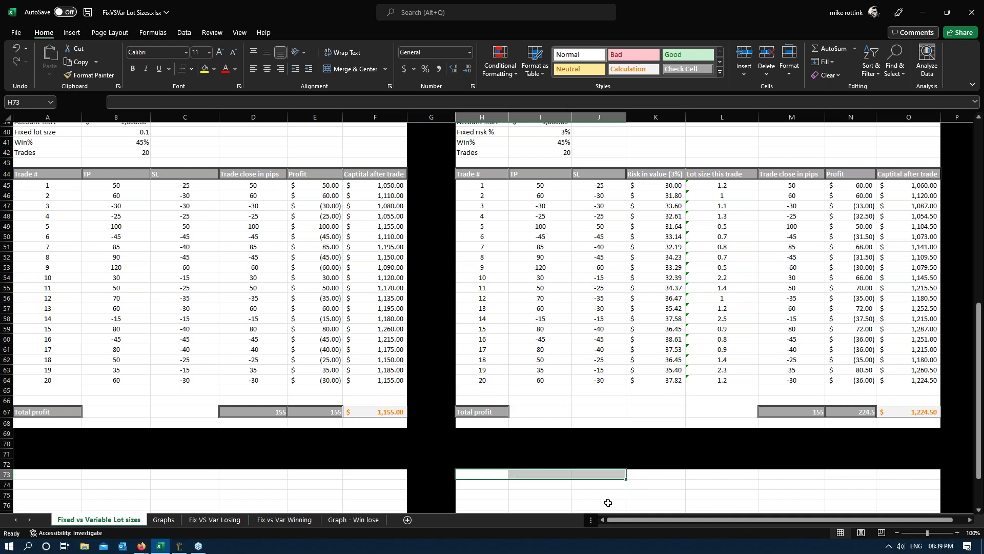
left_click(608, 502)
- Review the lower fixed-lot table's win rate, trade count, lot size, total profit row and the profit of trade 5
scroll(608, 502, "up", 4)
scroll(425, 230, "down", 2)
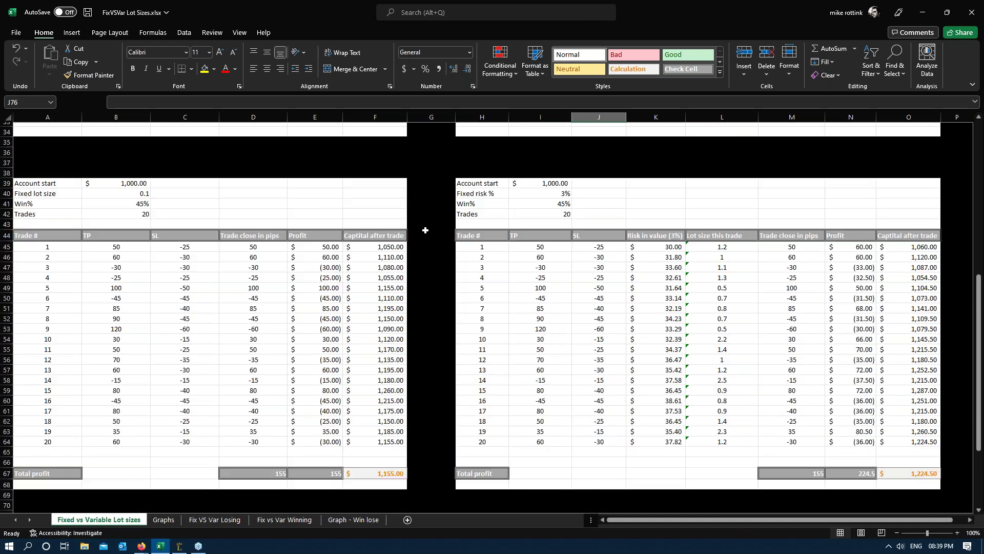
left_click(128, 203)
left_click(260, 207)
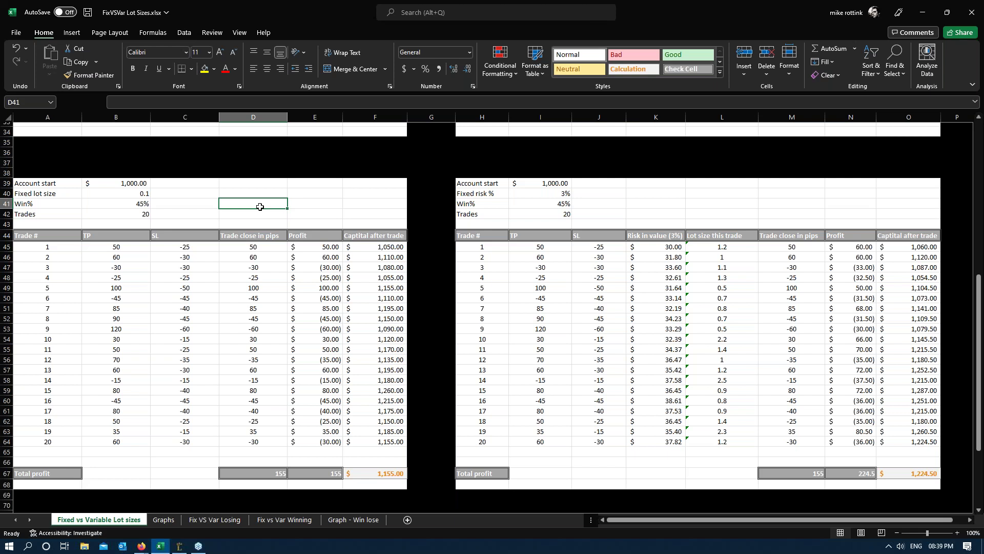
left_click(146, 213)
left_click(146, 195)
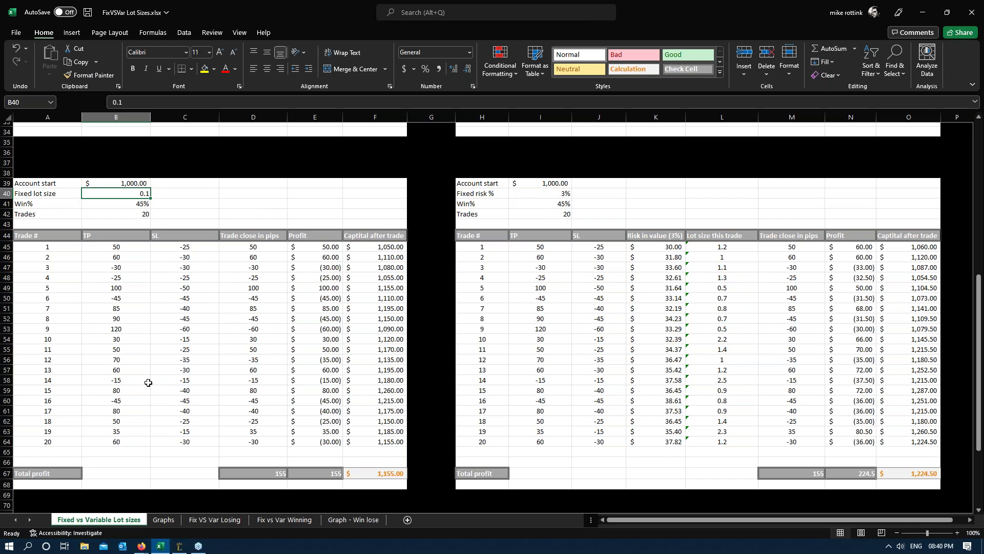
left_click(245, 470)
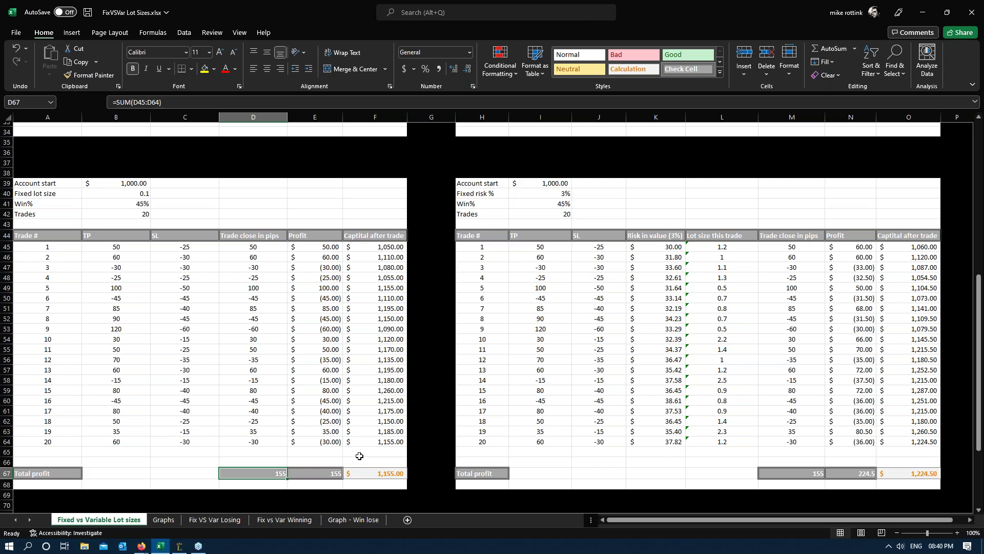
key("Right")
key("Right")
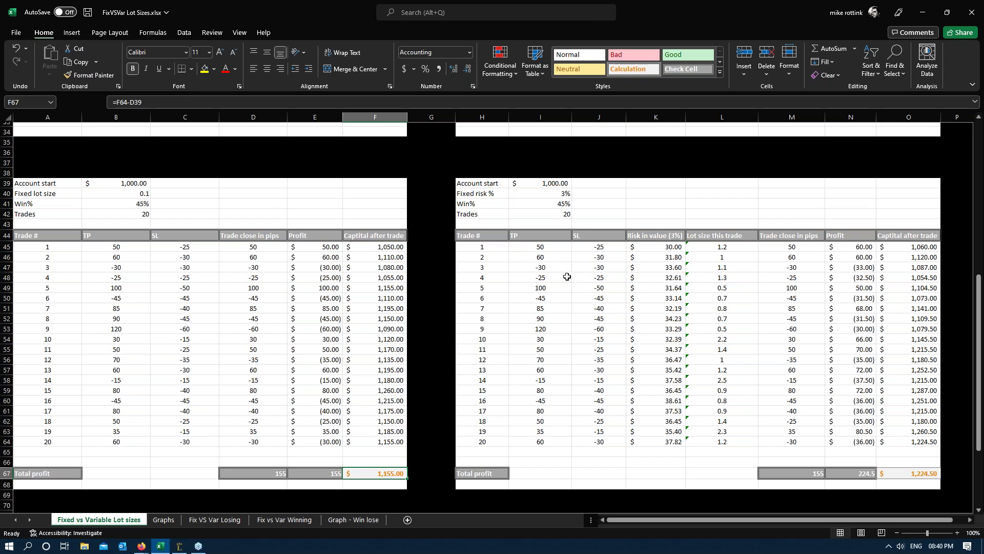
left_click(319, 290)
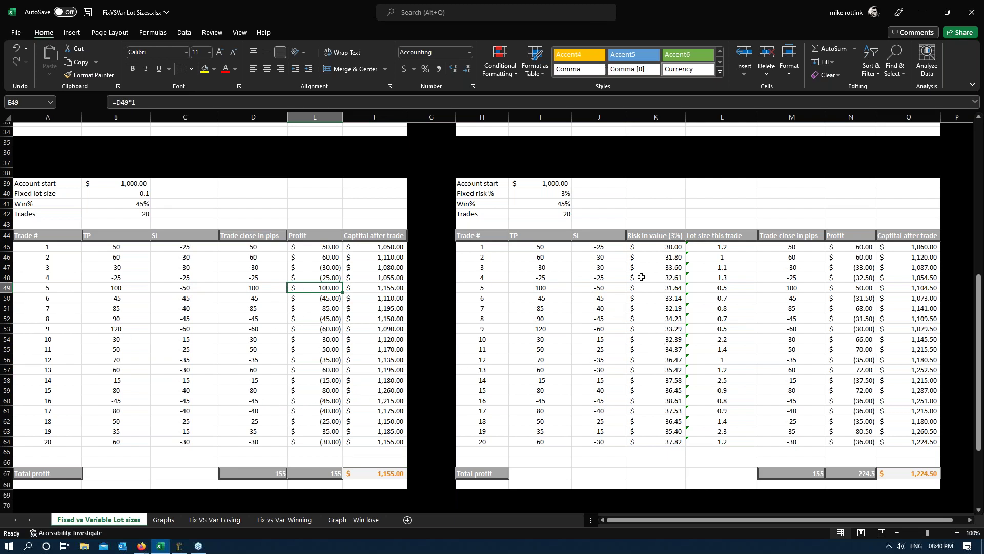
- Examine the lower fixed-risk table's account start, risk percentage, risk in value column and lot size column
left_click(549, 185)
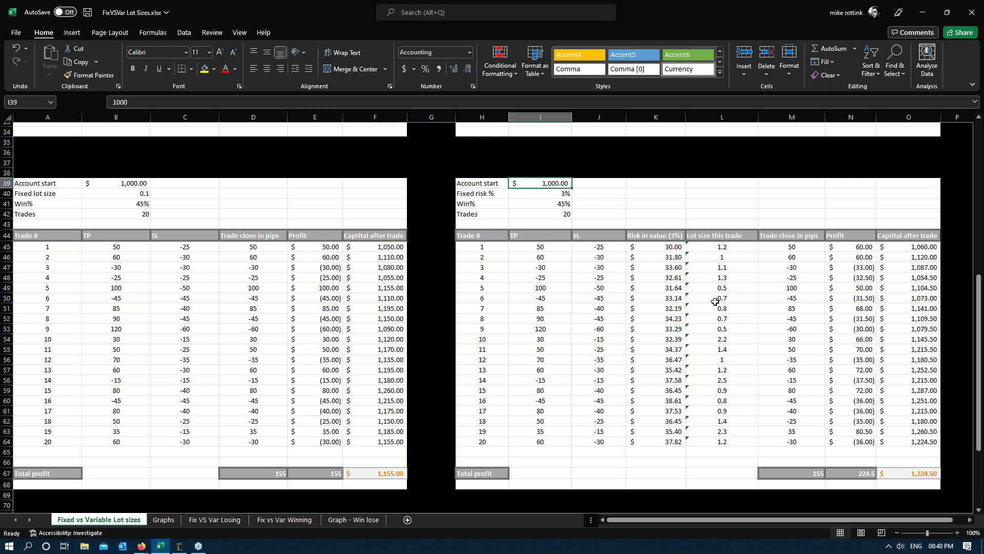
key("Down")
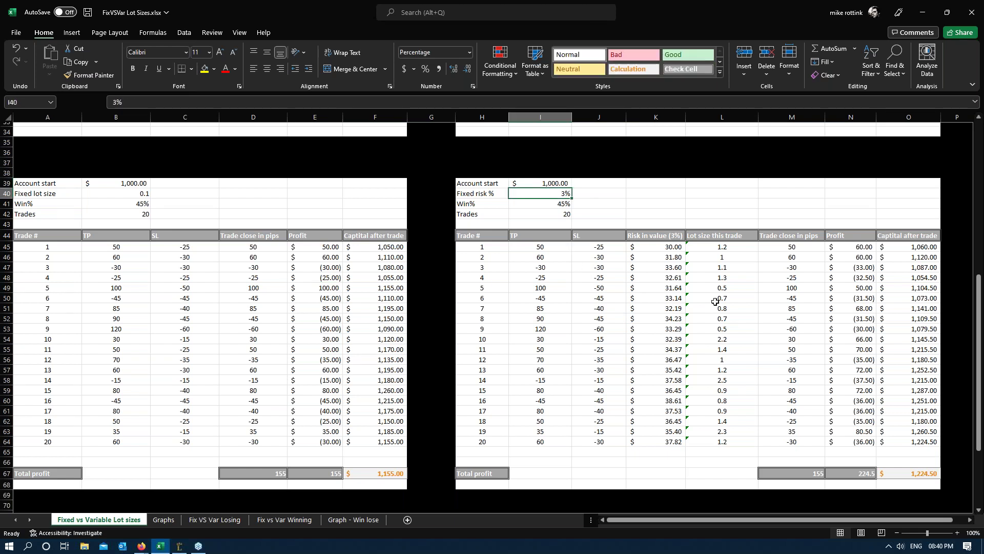
left_click_drag(673, 247, 671, 442)
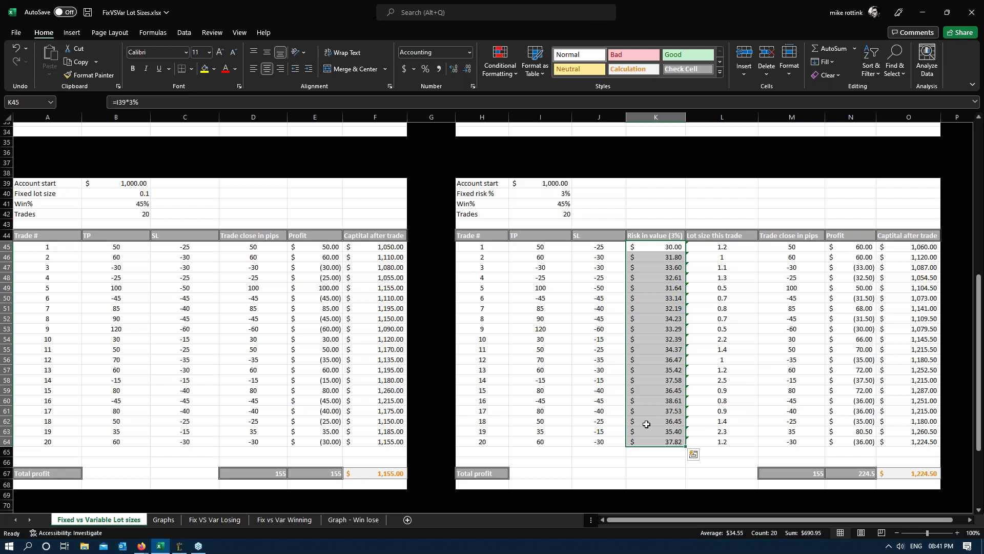
left_click(720, 359)
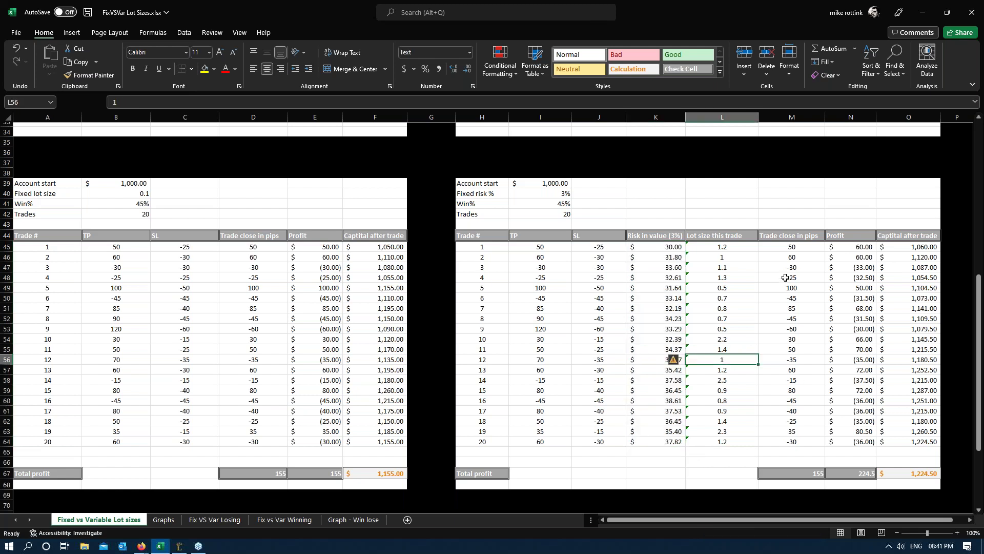
left_click_drag(708, 247, 718, 442)
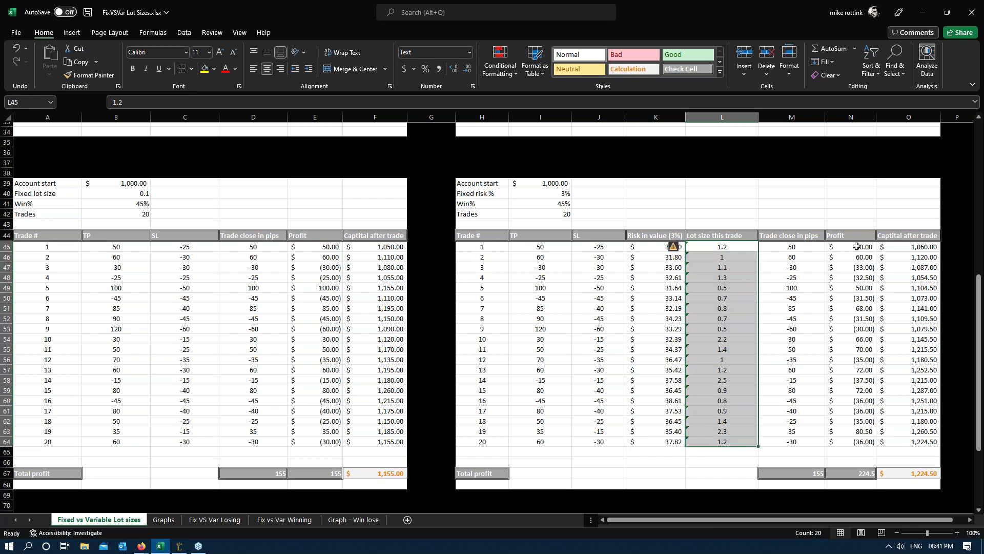
- Check the lower fixed-risk table's total profit row for pips, profit and final capital
left_click(809, 471)
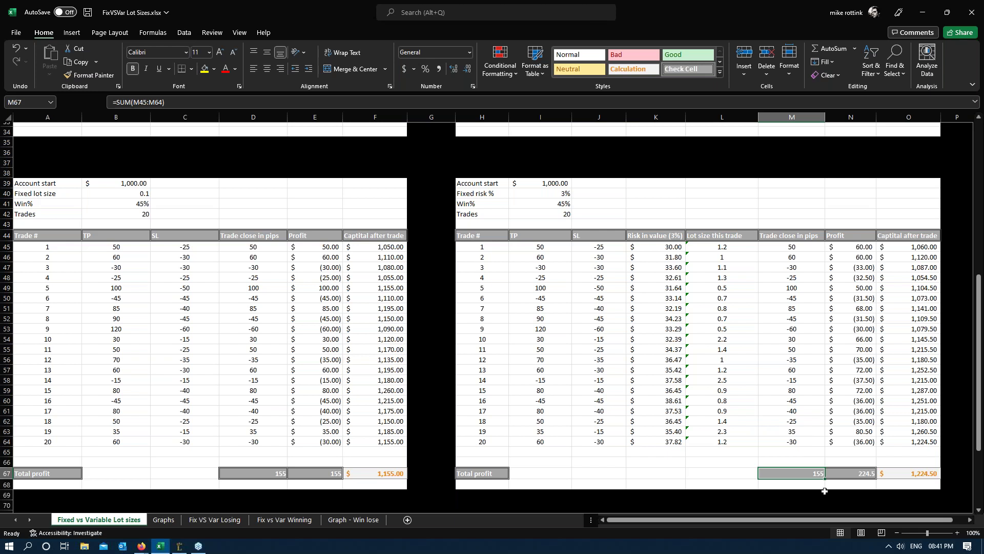
left_click(846, 474)
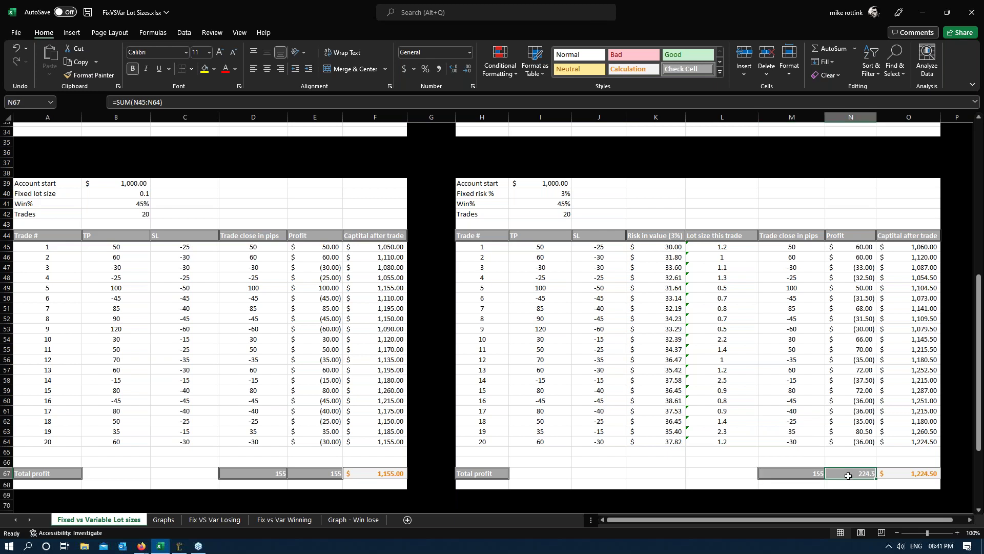
left_click(937, 474)
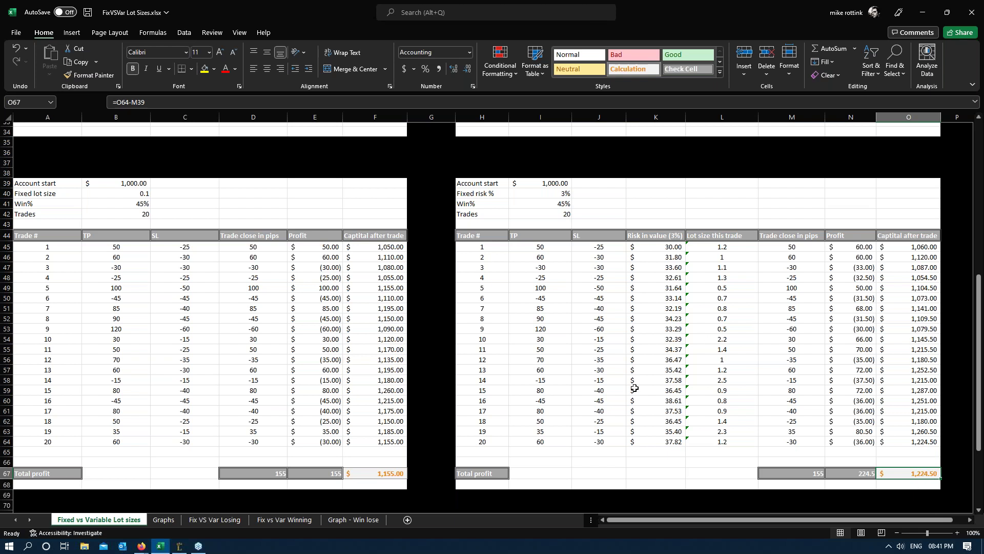
- Open the Graphs sheet and compare the two capital-after-trade charts for the 45% win rate version
scroll(635, 388, "down", 2)
scroll(633, 387, "up", 2)
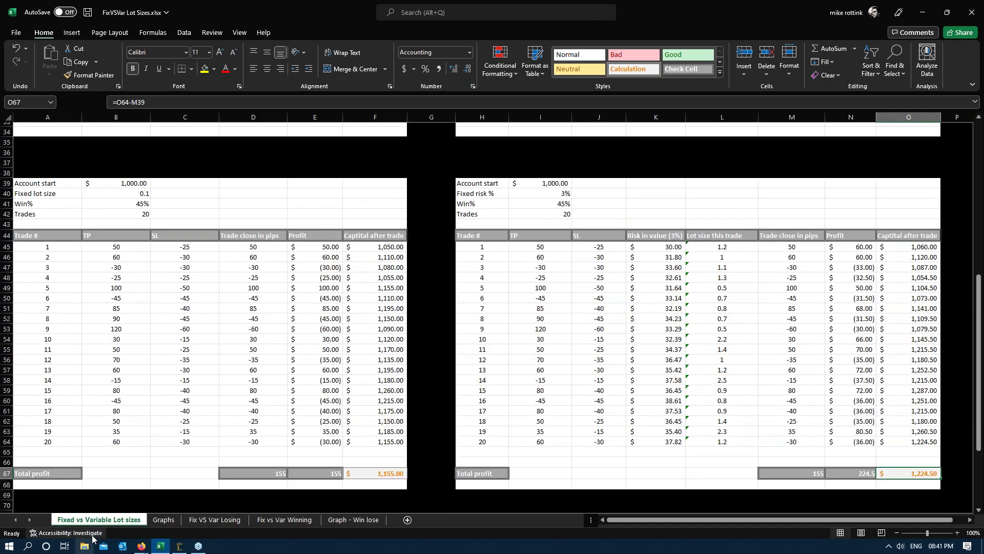
left_click(163, 519)
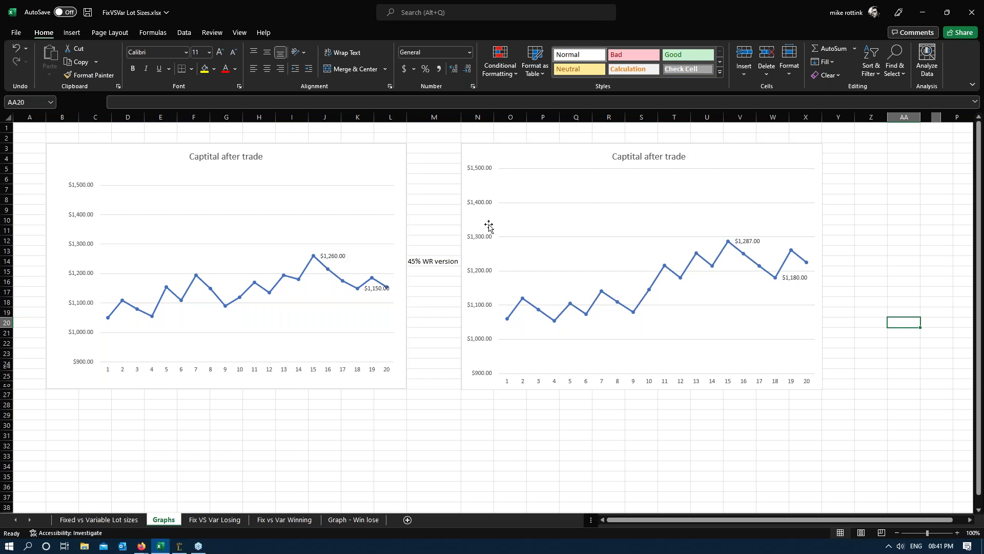
mouse_move(311, 263)
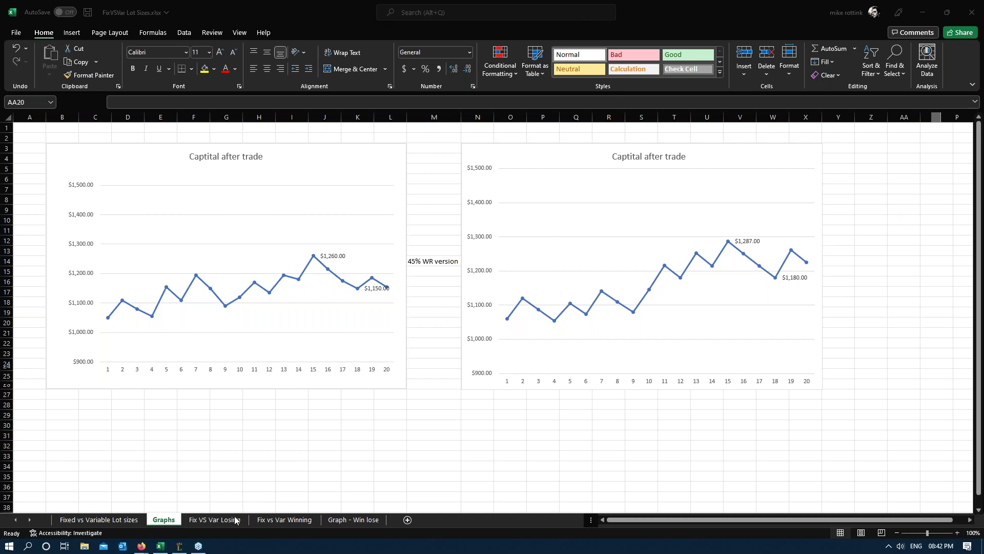
- Open the Fix VS Var Losing sheet and examine the upper fixed-lot table's win rate and its total profit row
left_click(218, 521)
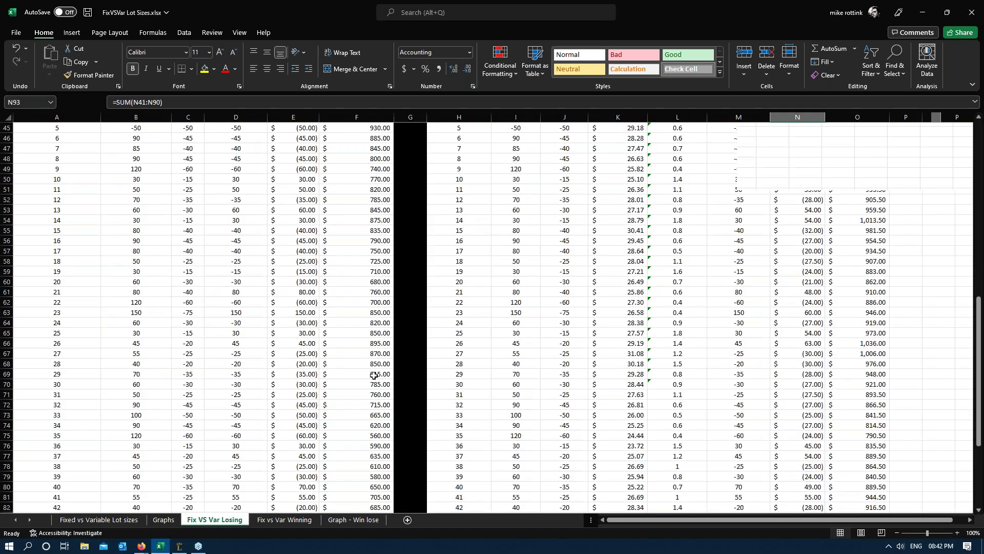
scroll(375, 376, "up", 15)
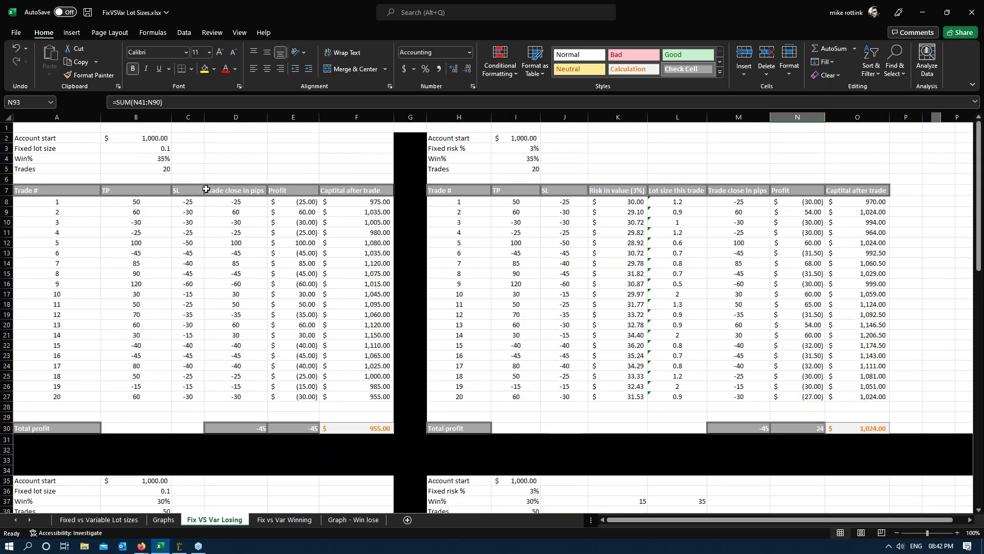
left_click(163, 159)
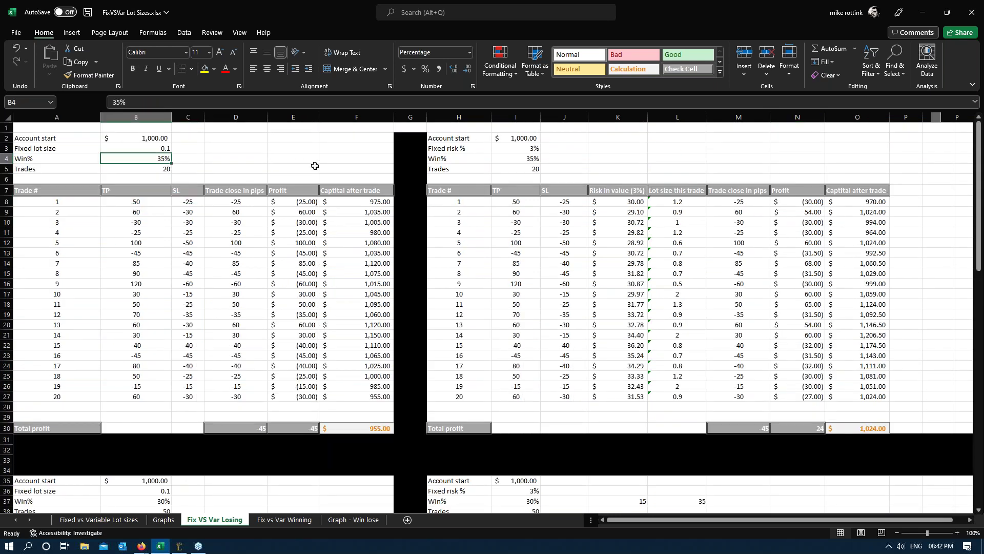
left_click(254, 437)
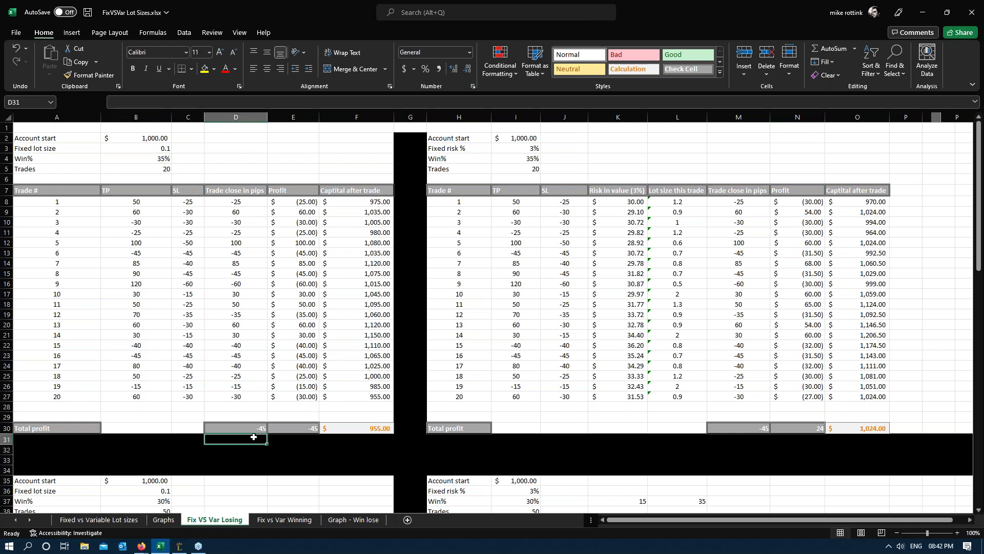
left_click(295, 430)
left_click(324, 429)
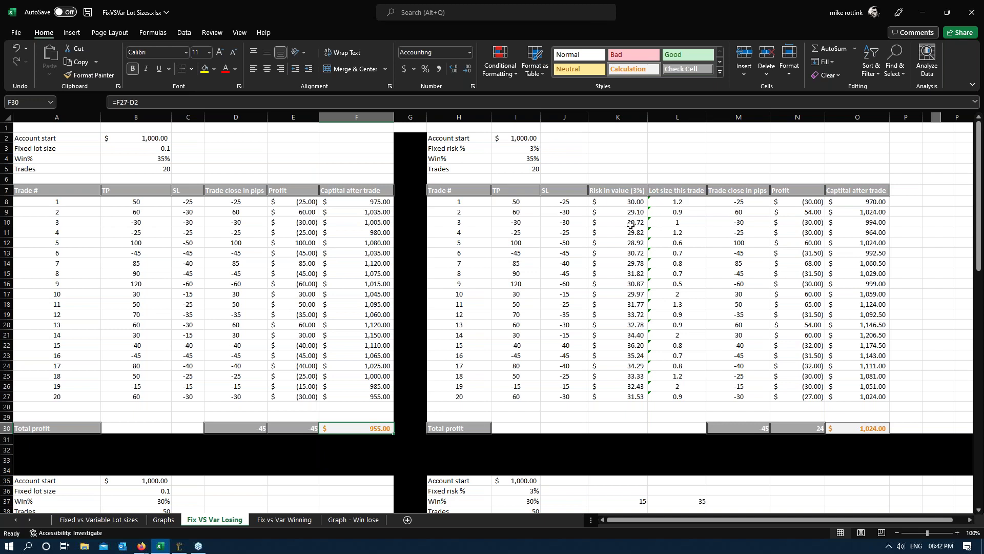
- Examine the upper fixed-risk table's risk in value column, then its total pips, profit and final capital
left_click(610, 225)
left_click_drag(609, 229, 634, 388)
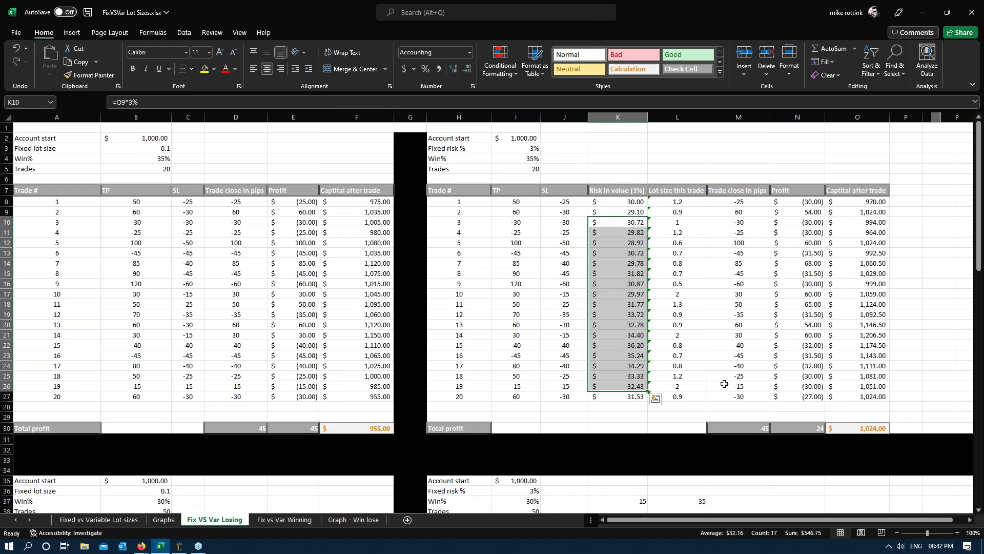
left_click(736, 428)
left_click(800, 429)
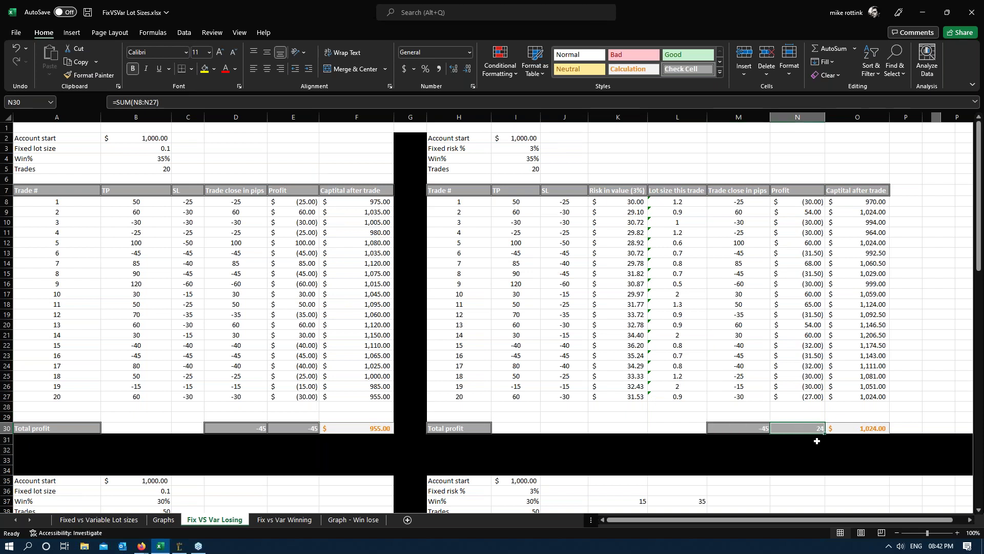
left_click(854, 429)
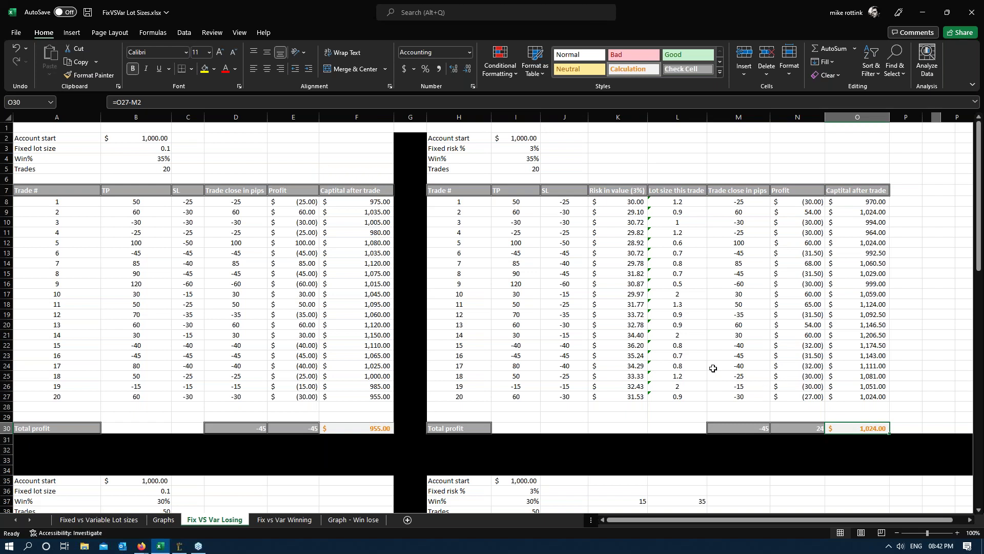
- Move on to the 50-trade tables with the 30% win rate and examine the trade count and risk values
scroll(508, 349, "down", 1)
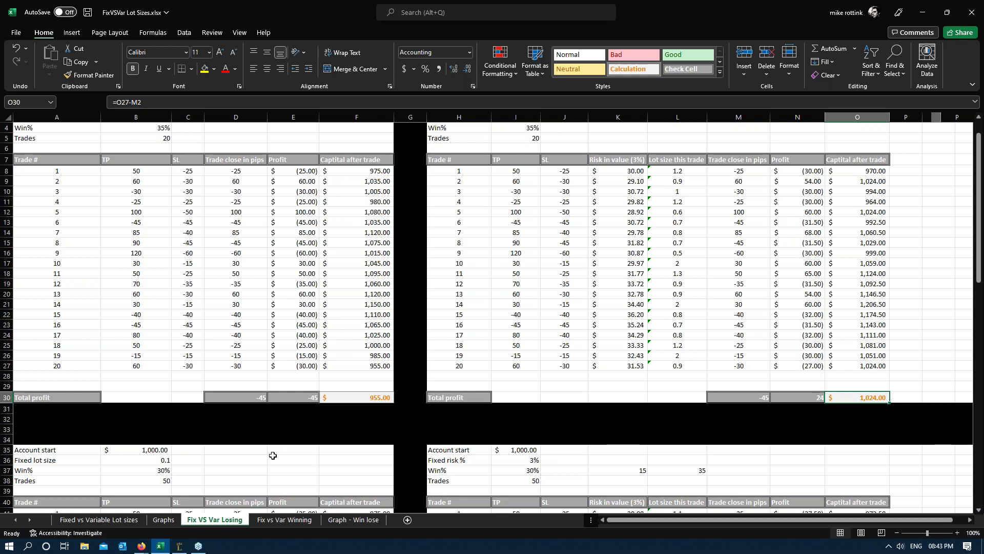
left_click(154, 479)
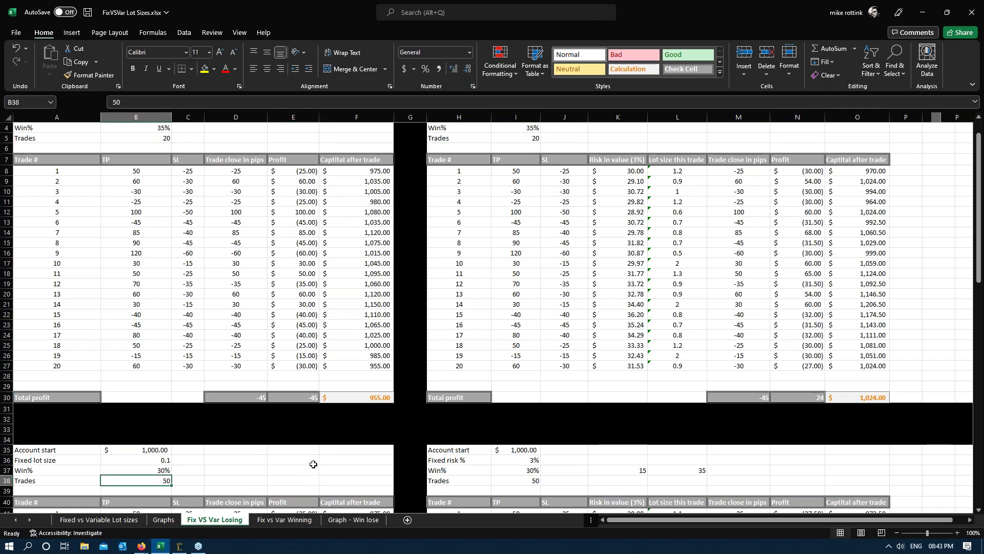
scroll(313, 464, "down", 8)
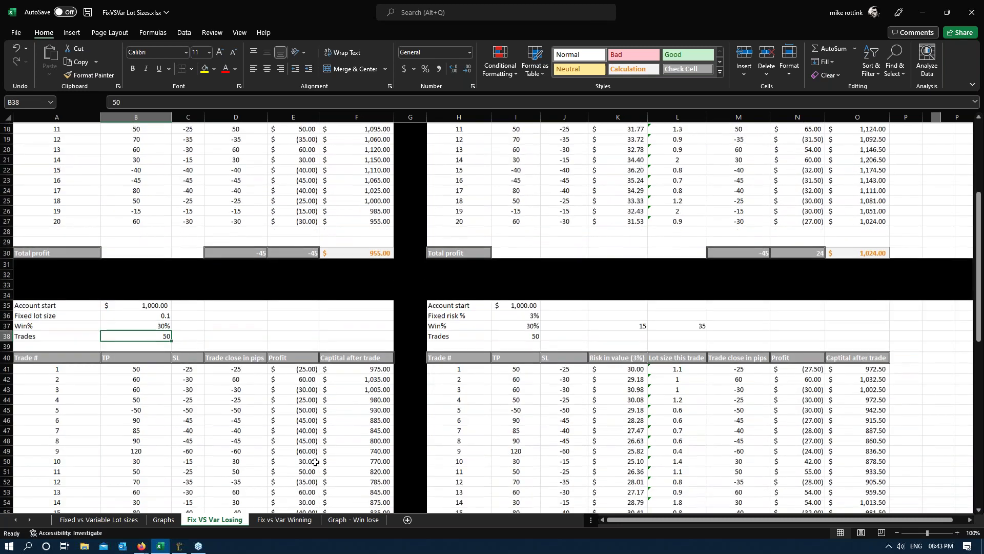
scroll(317, 462, "down", 4)
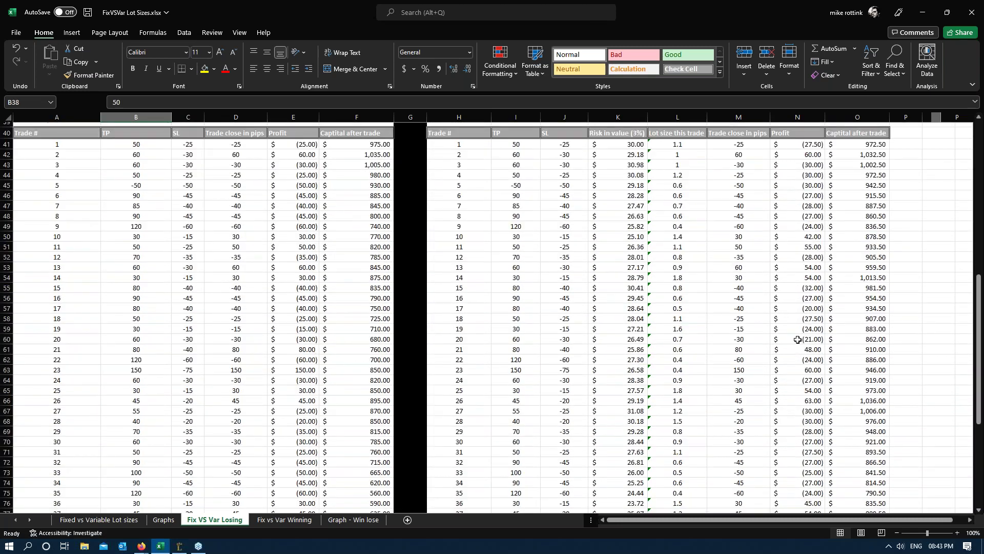
left_click_drag(624, 144, 637, 472)
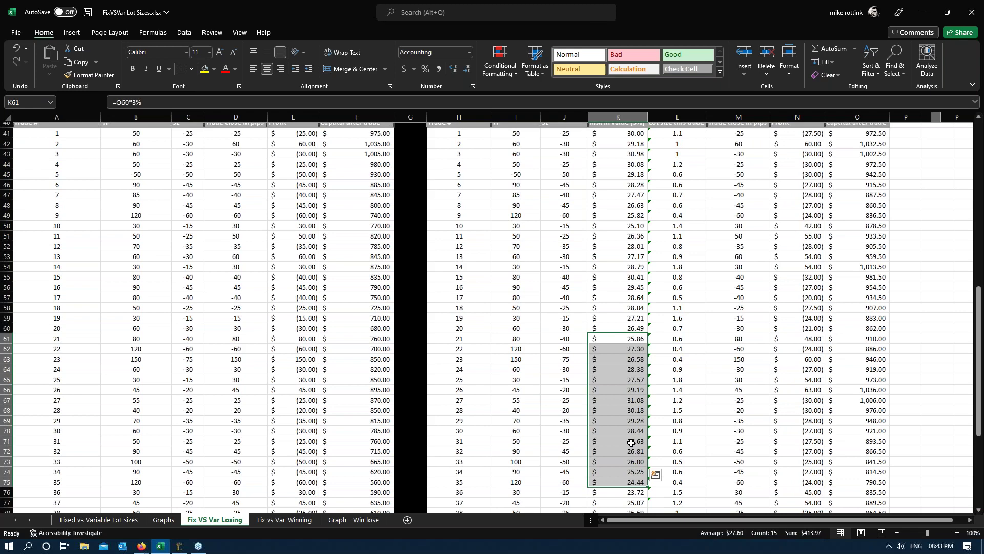
left_click(618, 440)
scroll(265, 371, "down", 3)
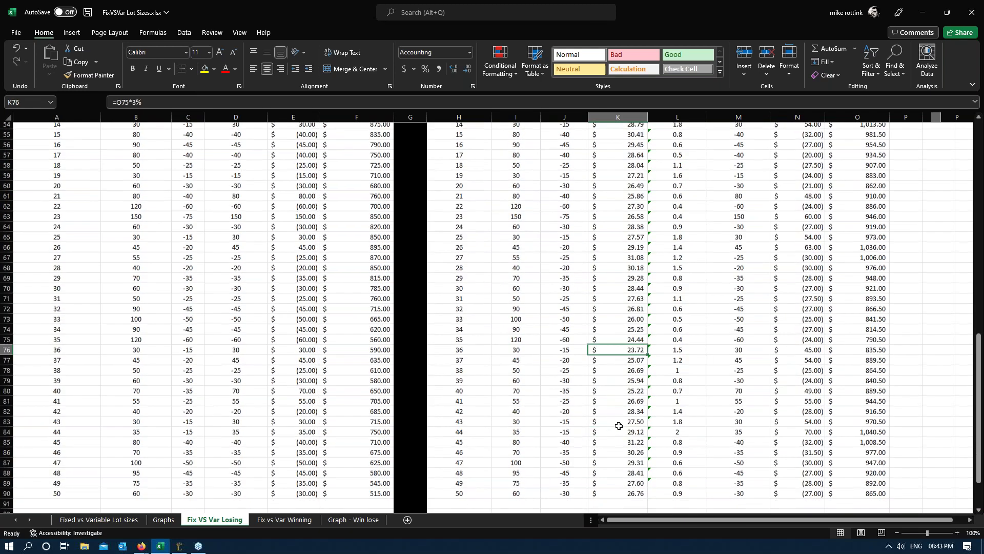
- Compare the total pips, profit and final capital of the fixed-lot and fixed-risk 50-trade tables in the total profit row
scroll(265, 372, "down", 4)
left_click(248, 401)
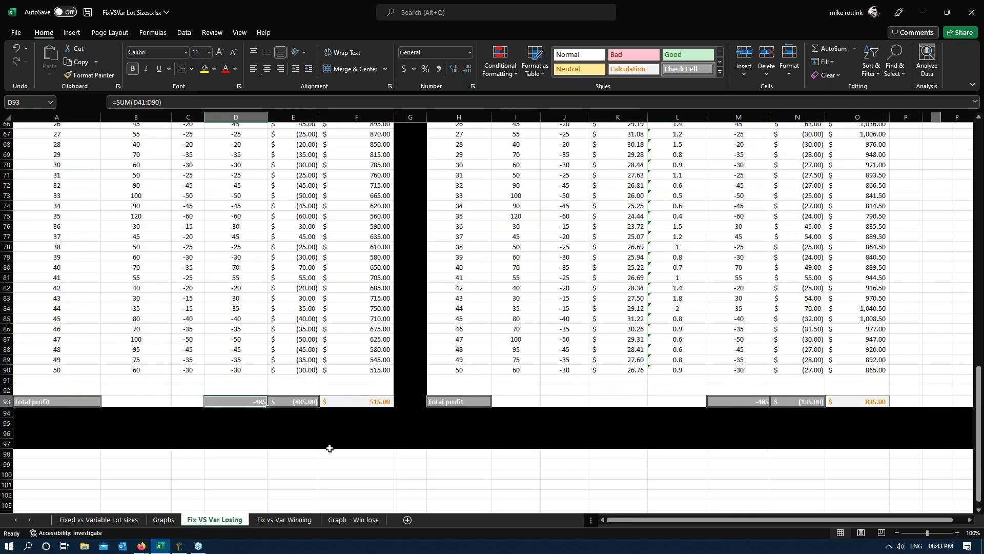
left_click(307, 400)
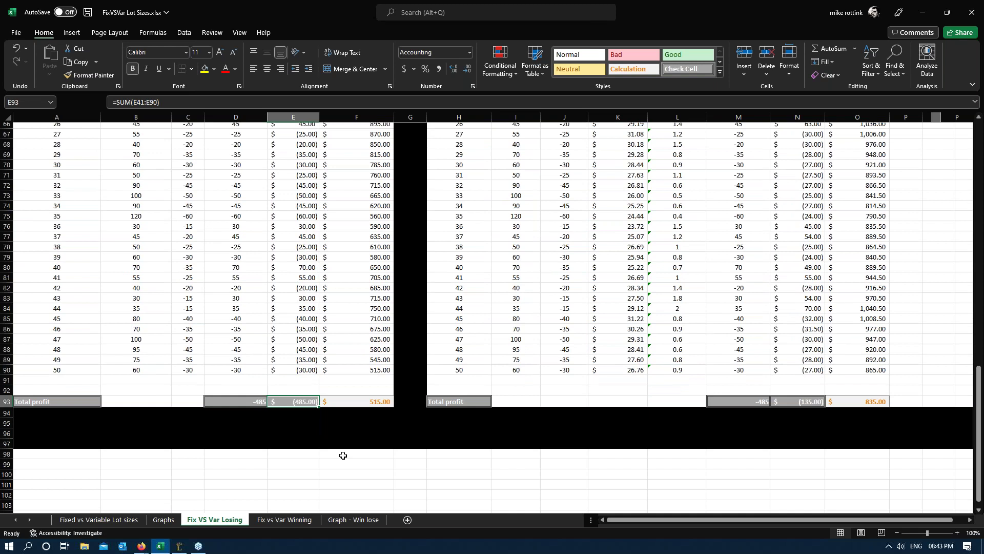
left_click(365, 401)
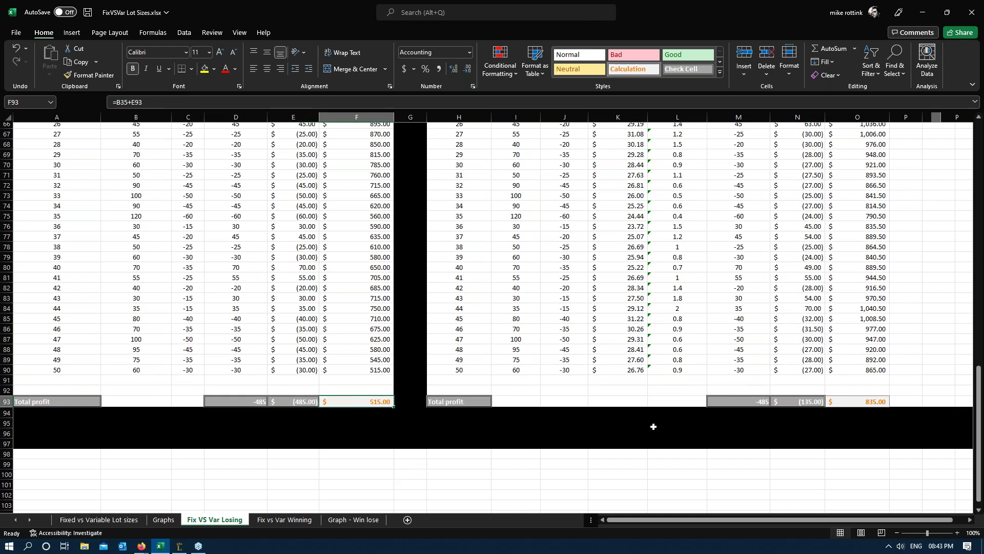
left_click(735, 400)
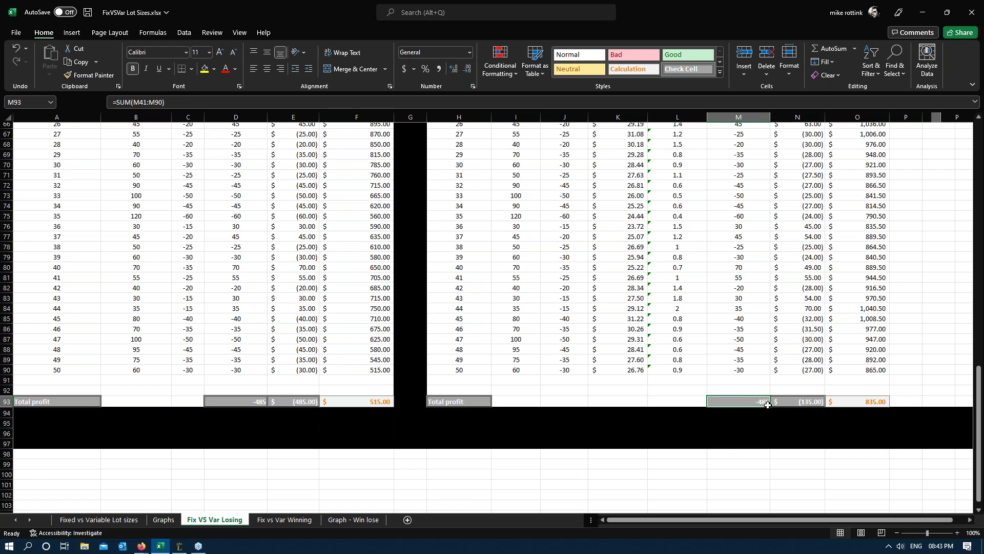
left_click(817, 401)
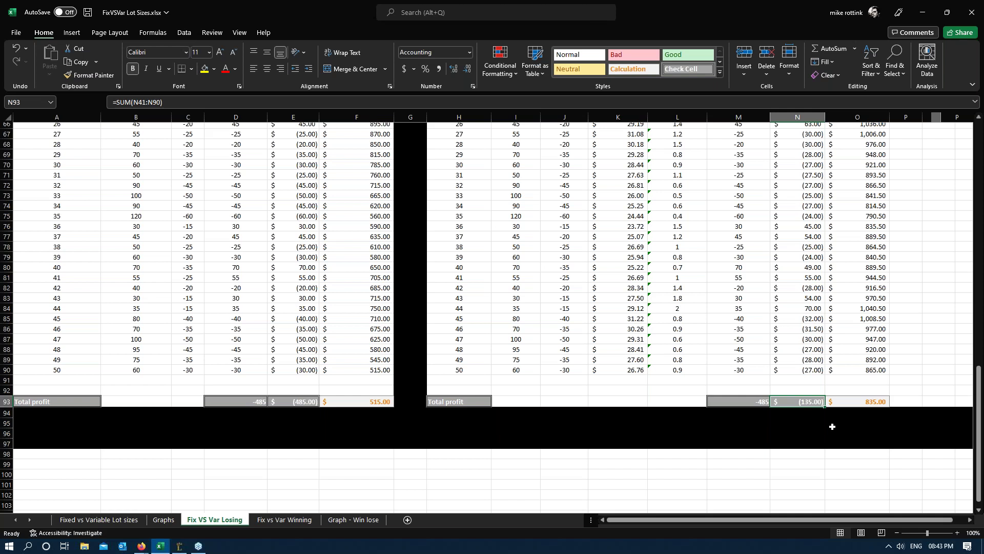
left_click(870, 401)
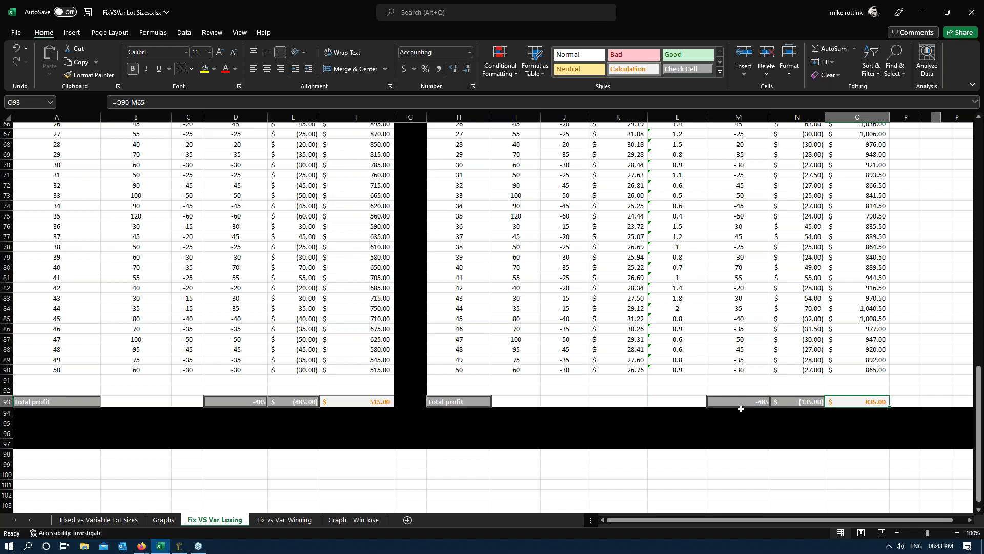
- On the Fix vs Var Winning sheet, set the number of trades to 50 for both the fixed-lot and fixed-risk tables
left_click(285, 521)
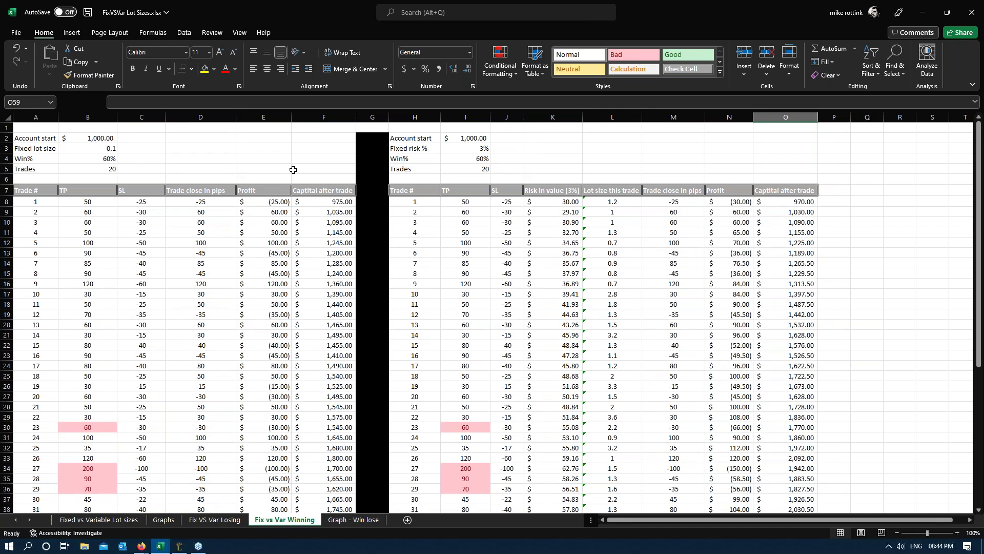
left_click(97, 167)
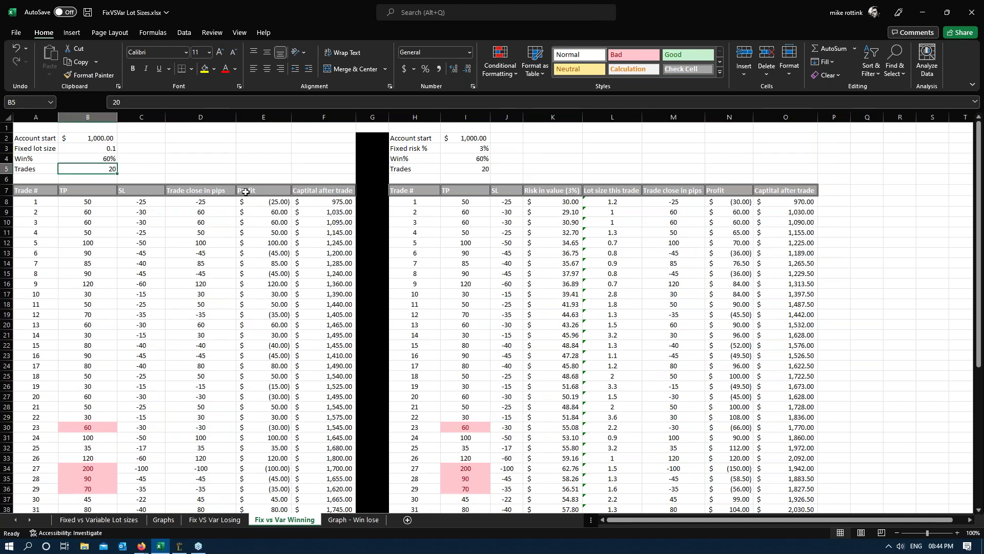
type("50")
left_click(467, 170)
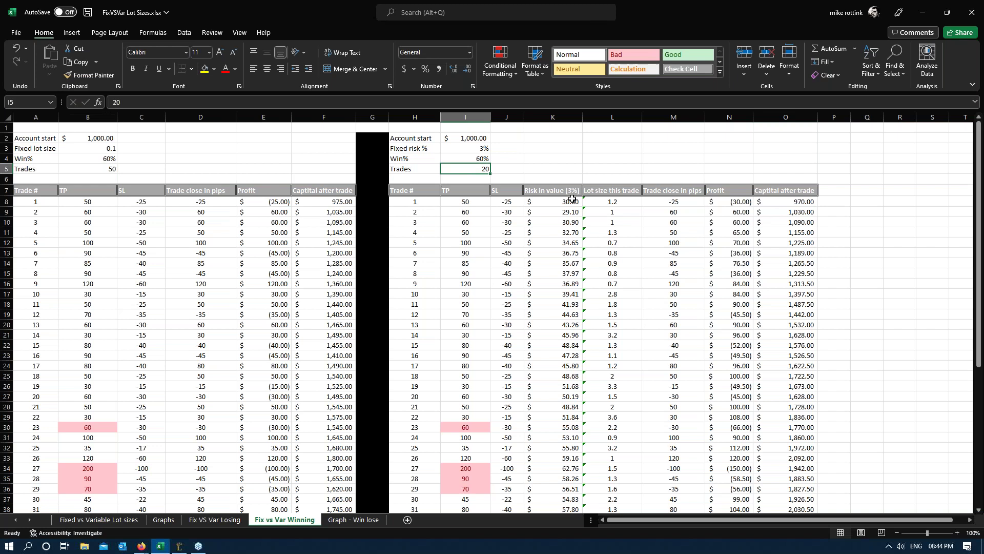
type("50")
left_click(577, 170)
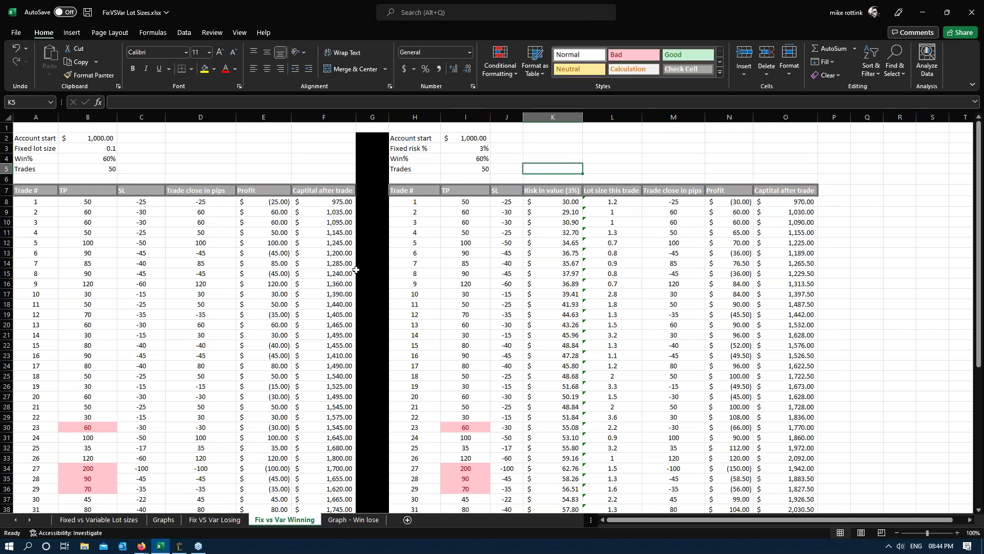
- Examine the winning scenario's win rate and trade count, then compare both tables' pips and final capital in the total profit row
left_click(91, 162)
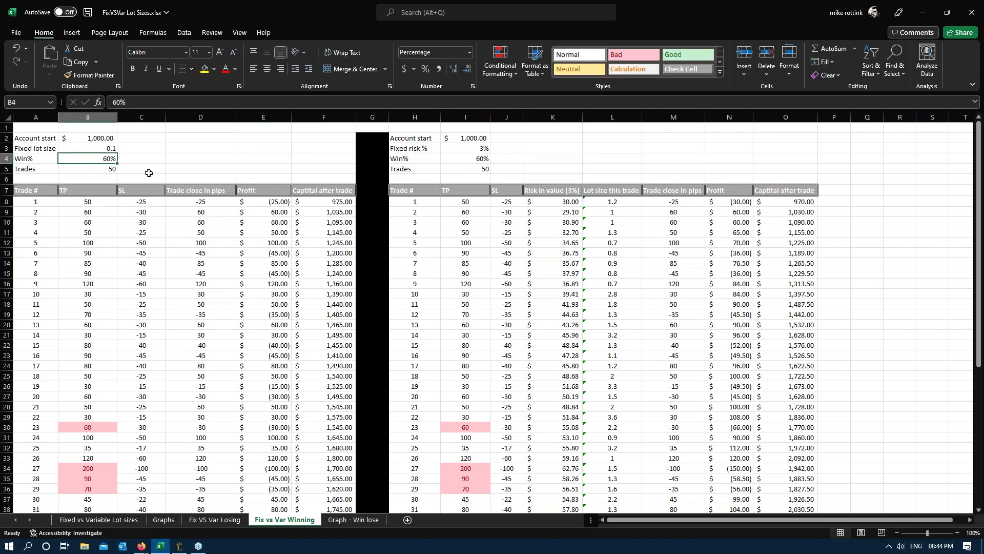
left_click(120, 169)
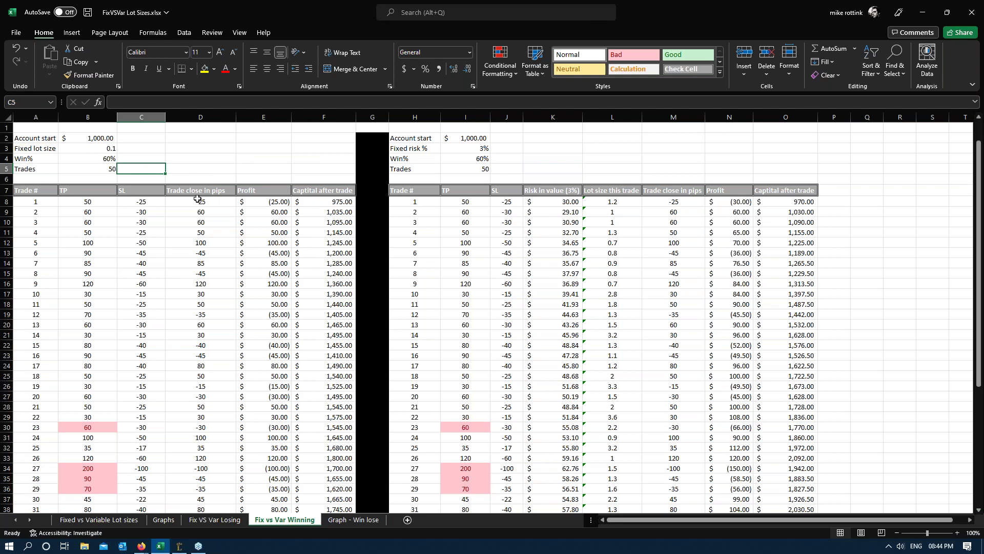
scroll(202, 203, "down", 3)
scroll(202, 202, "down", 6)
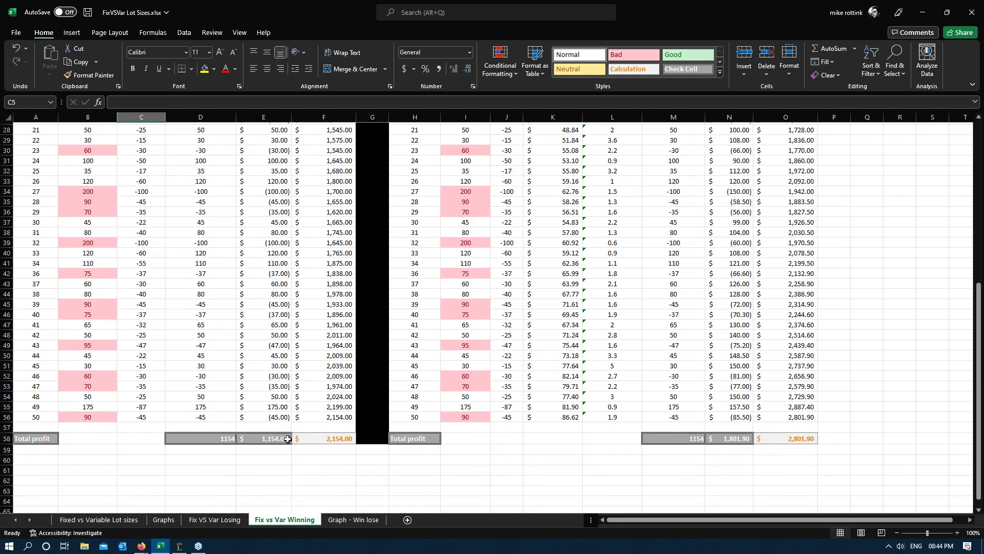
left_click(225, 439)
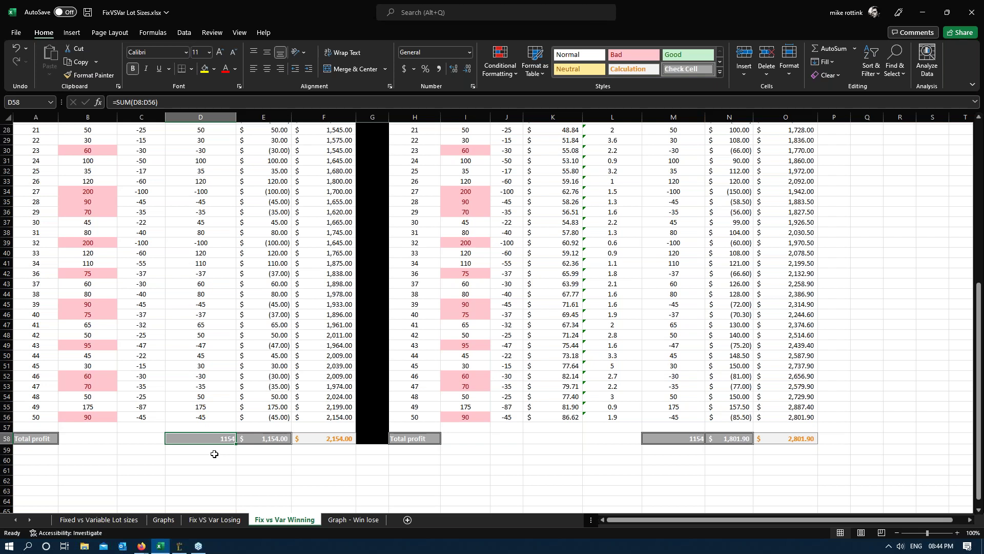
left_click(325, 440)
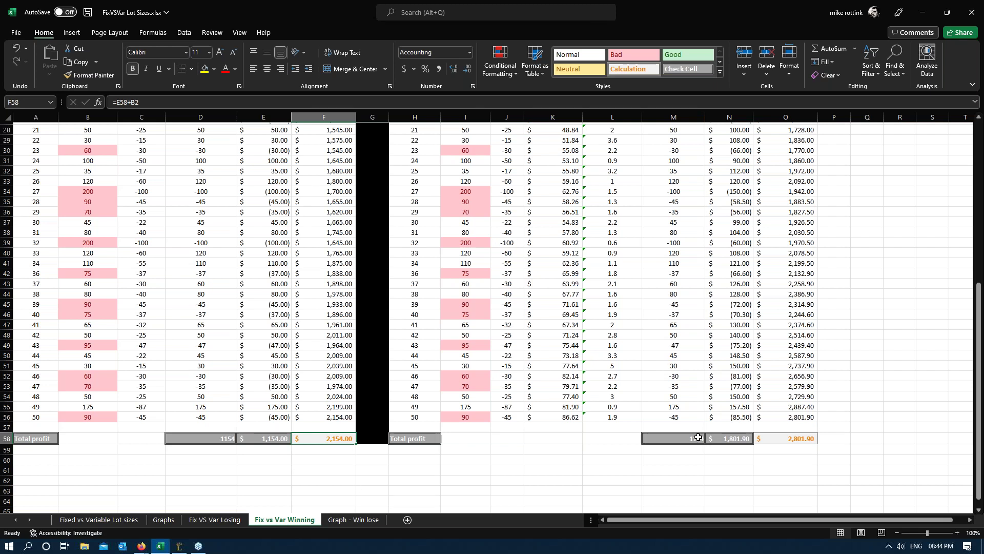
left_click(797, 439)
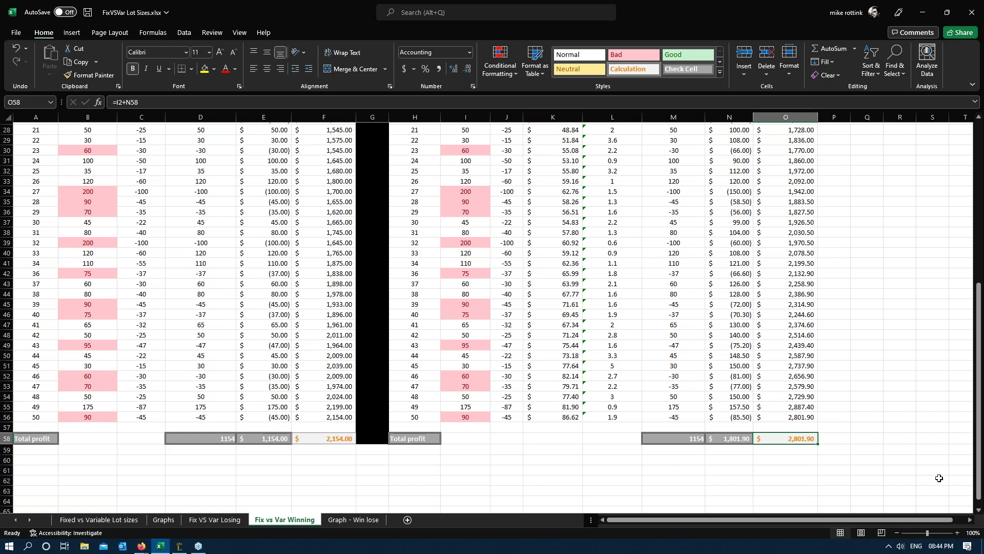
- Examine how the lot size per trade varies across the fixed-risk table of the winning scenario
left_click(618, 355)
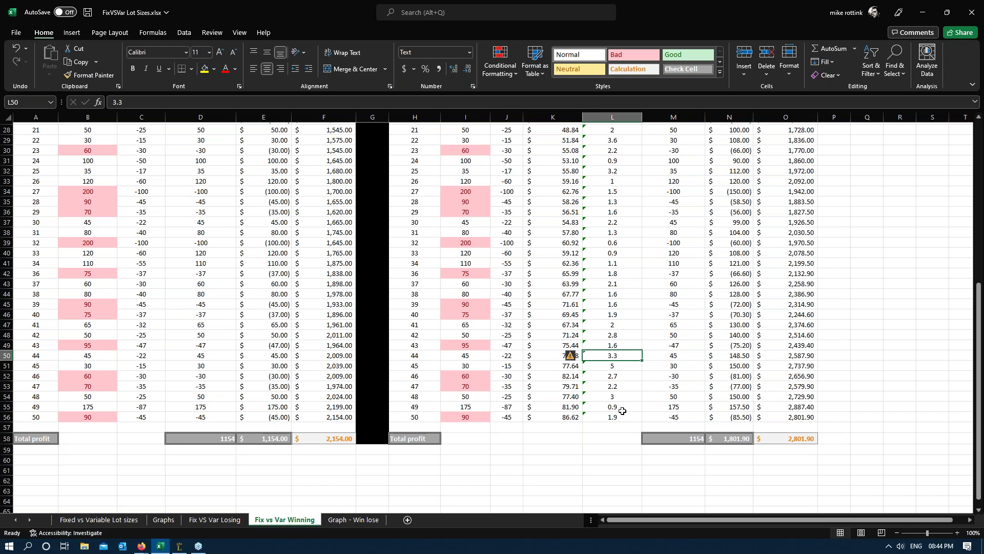
scroll(622, 411, "up", 5)
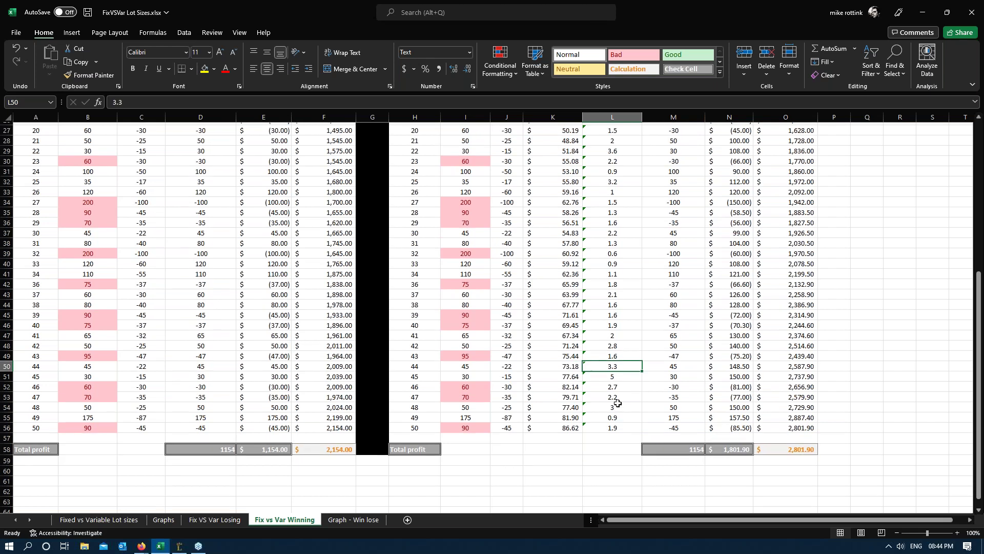
left_click(620, 261)
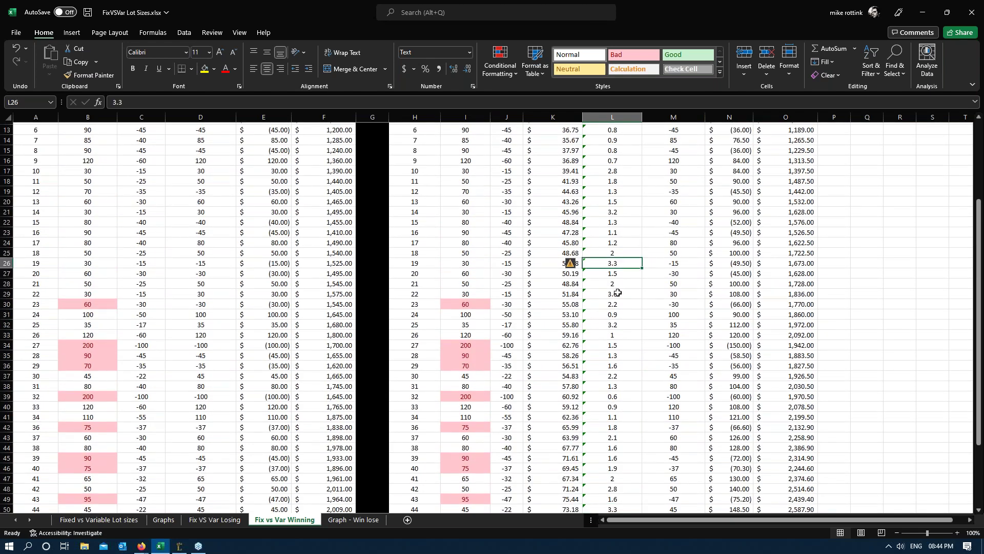
left_click(617, 292)
scroll(623, 381, "up", 2)
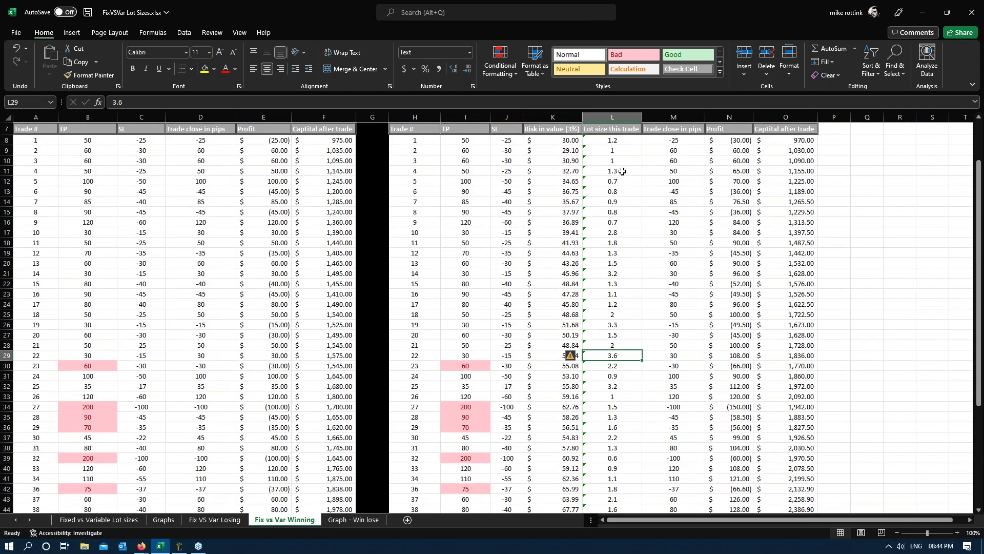
left_click(616, 231)
scroll(636, 337, "down", 4)
left_click(618, 230)
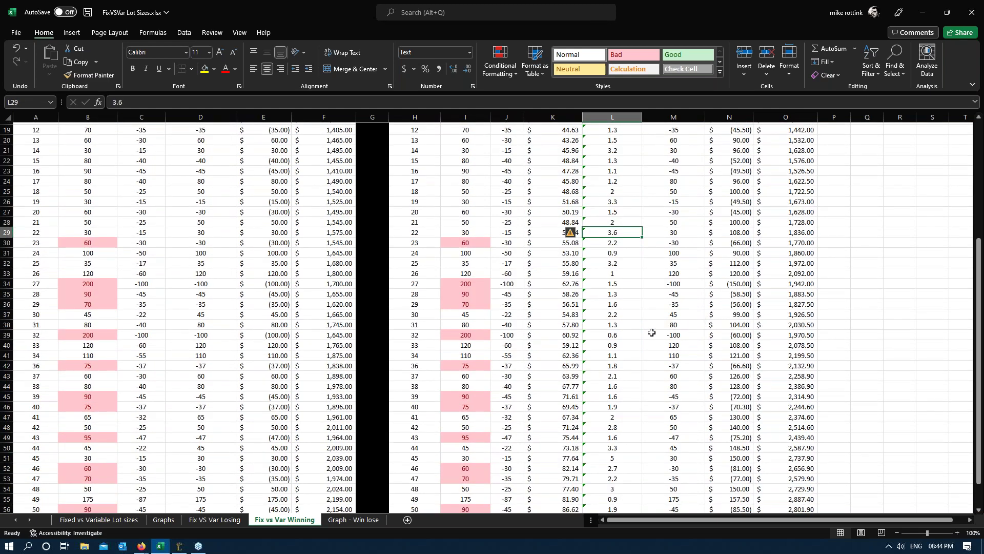
- Check the fixed-risk table's final capital in the total profit row and the stop-loss value of trade 44
scroll(652, 329, "down", 5)
left_click(794, 378)
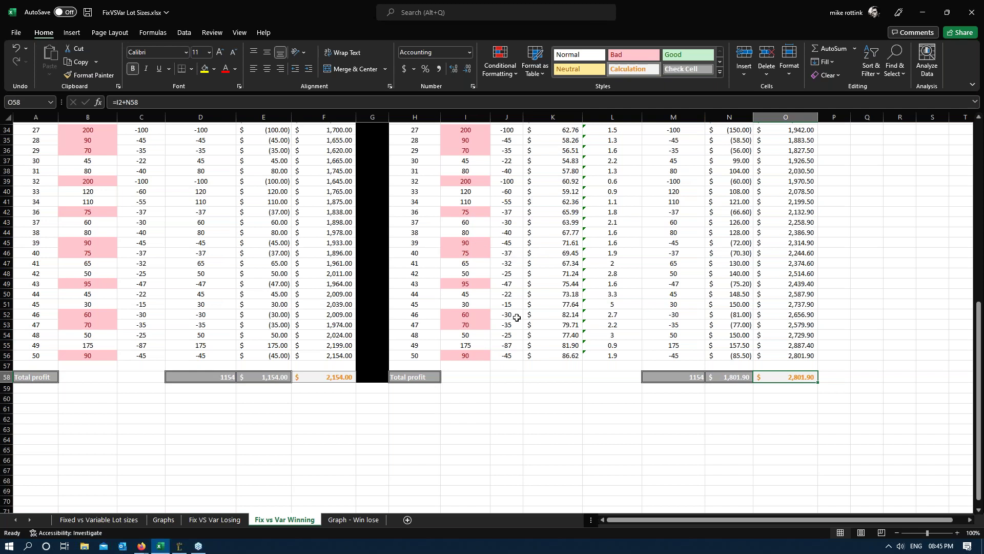
left_click(498, 293)
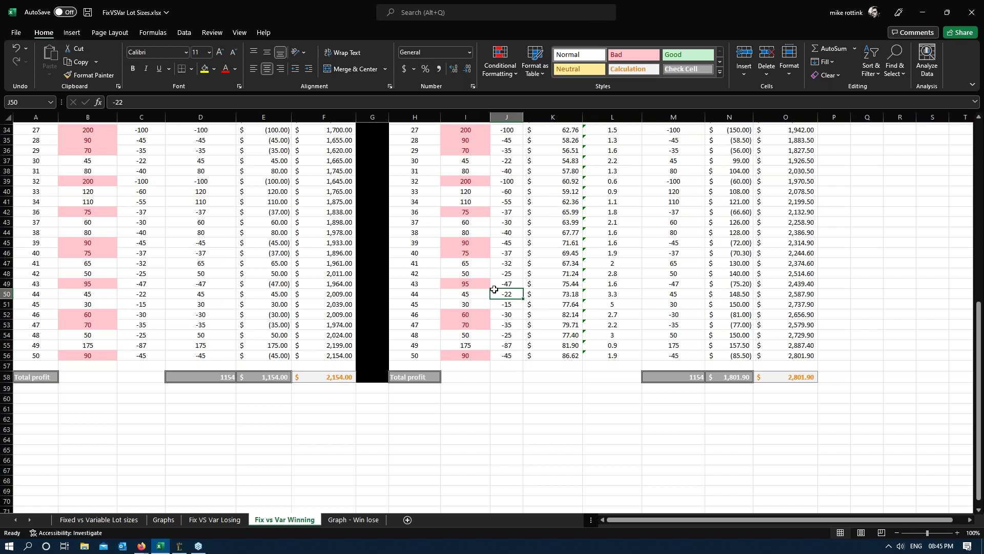
- Open the Graph - Win lose sheet and compare the fixed and percentage charts for the losing and winning scenarios
left_click(379, 521)
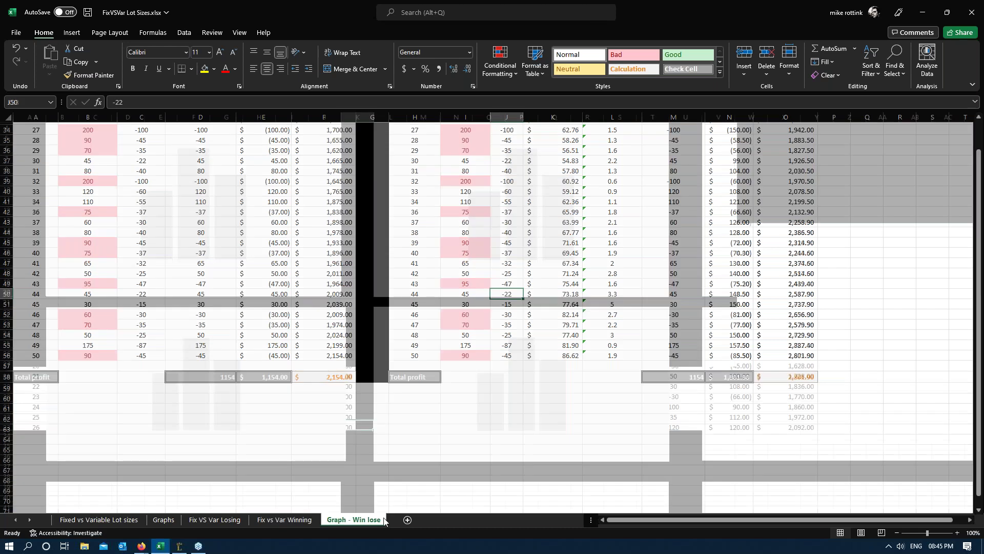
scroll(456, 347, "up", 1)
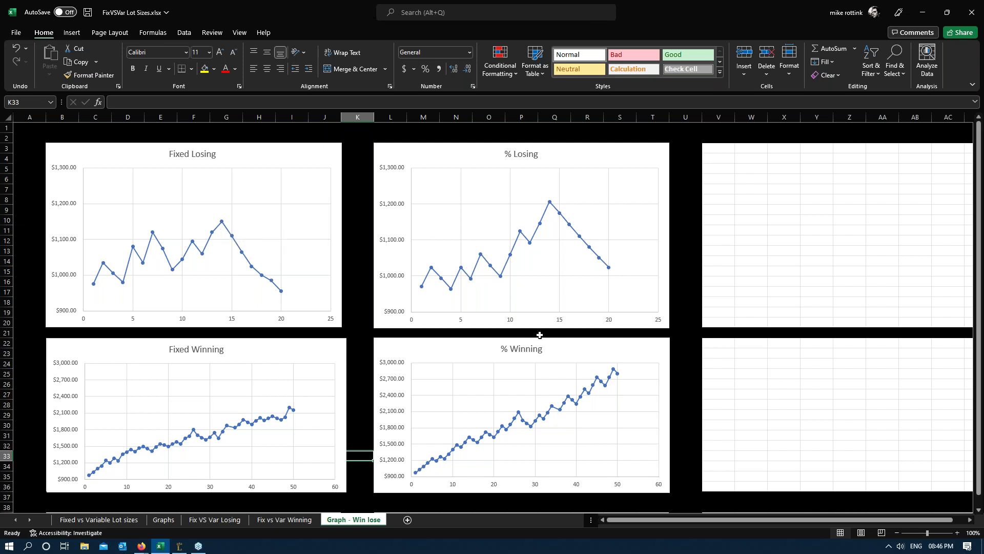
scroll(216, 410, "down", 1)
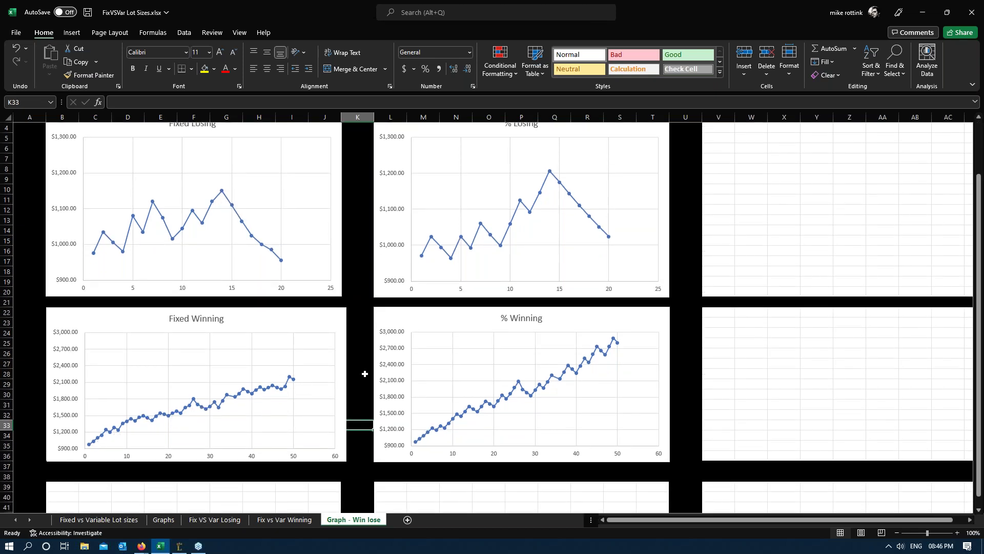
scroll(365, 373, "down", 2)
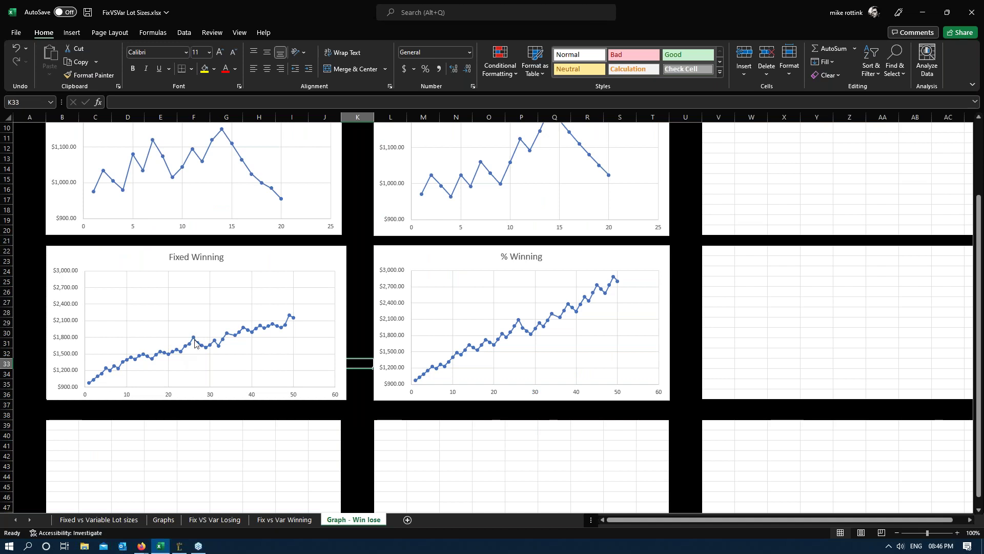
- Inspect the data points and the capital curves of the Fixed Winning and % Winning charts
mouse_move(292, 321)
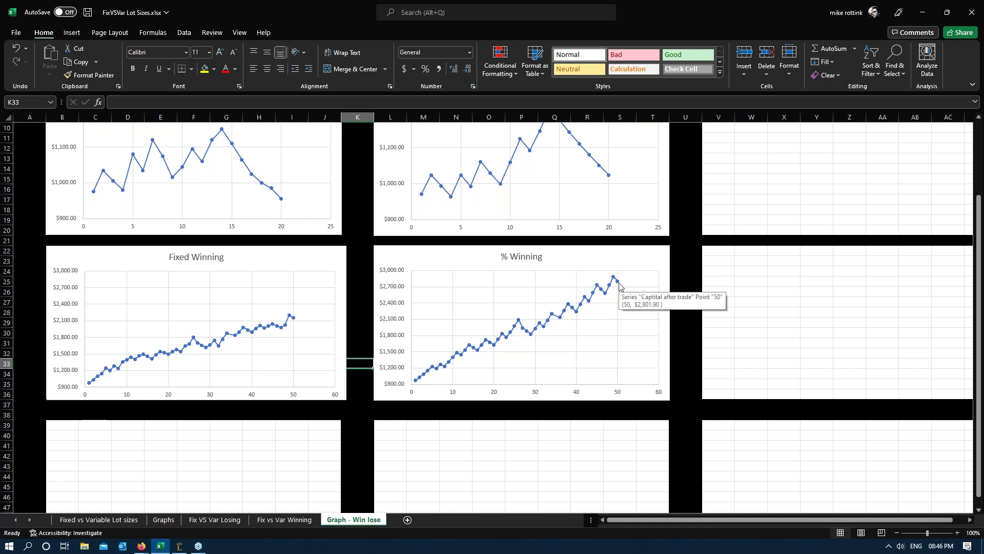
mouse_move(524, 330)
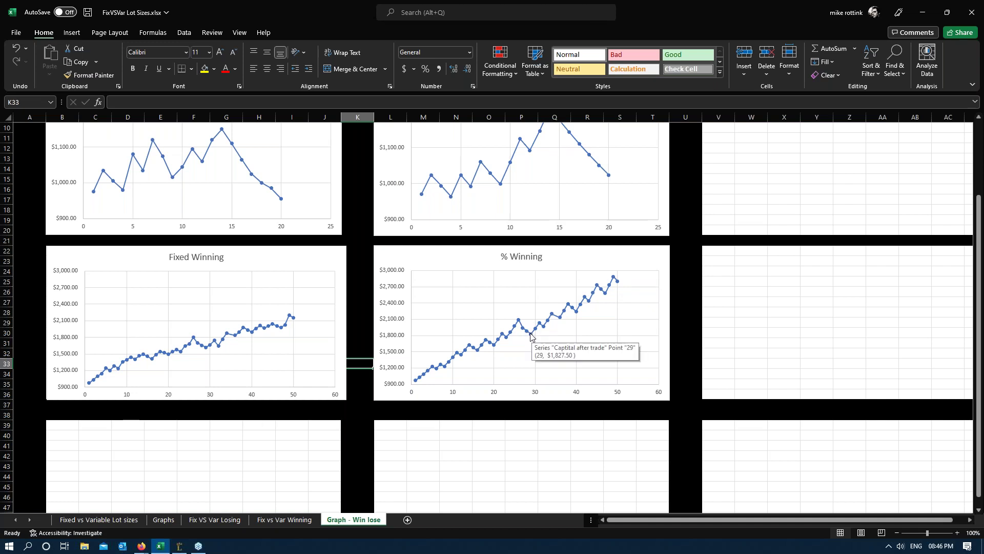
left_click(550, 346)
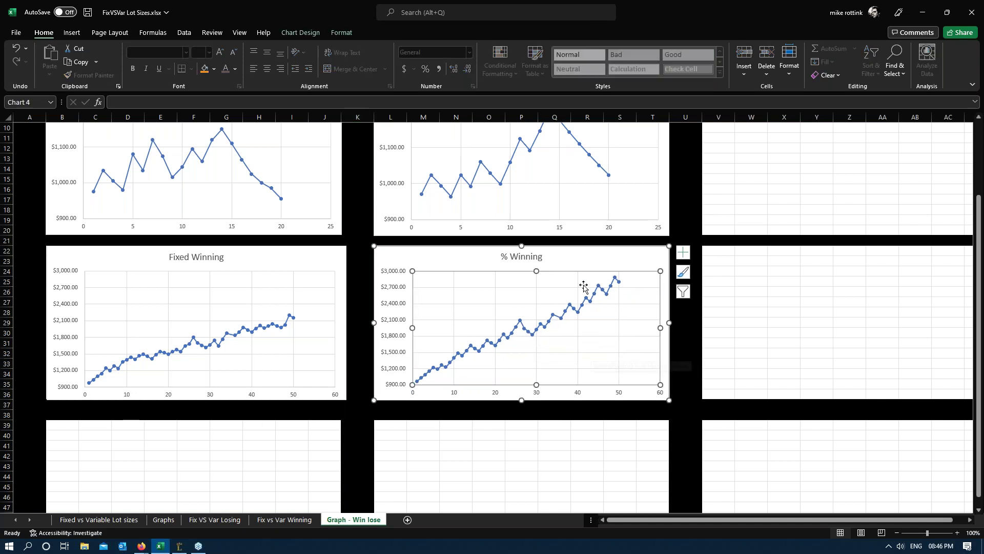
left_click_drag(578, 281, 577, 281)
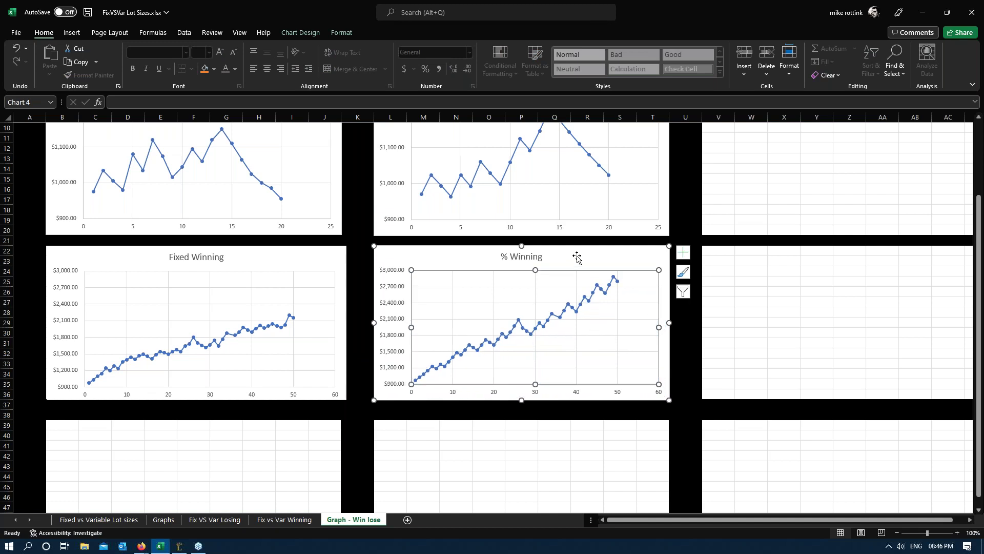
left_click(692, 342)
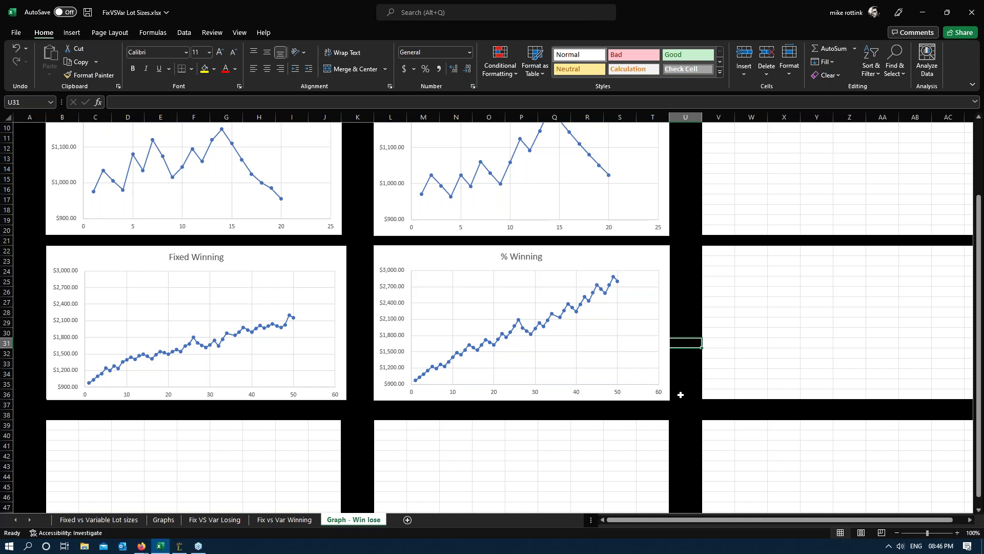
left_click(697, 364)
left_click(718, 373)
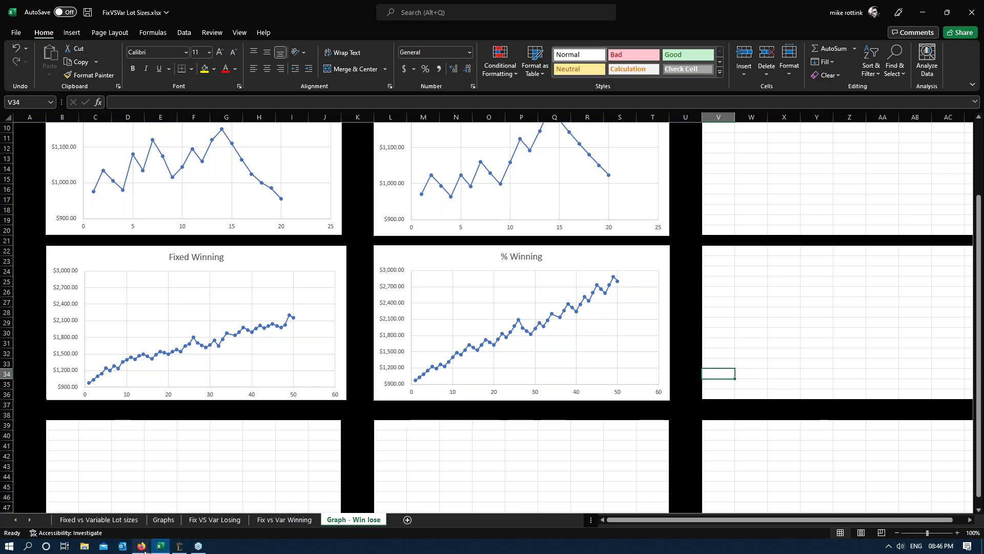
- Switch to the browser presentation at the Lot Size Calculations slide
mouse_move(144, 544)
left_click(121, 523)
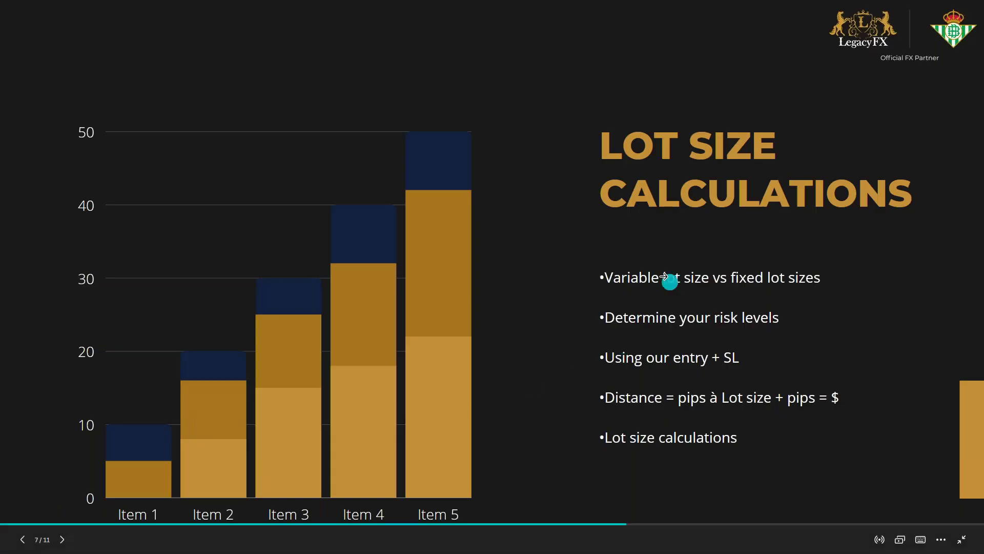
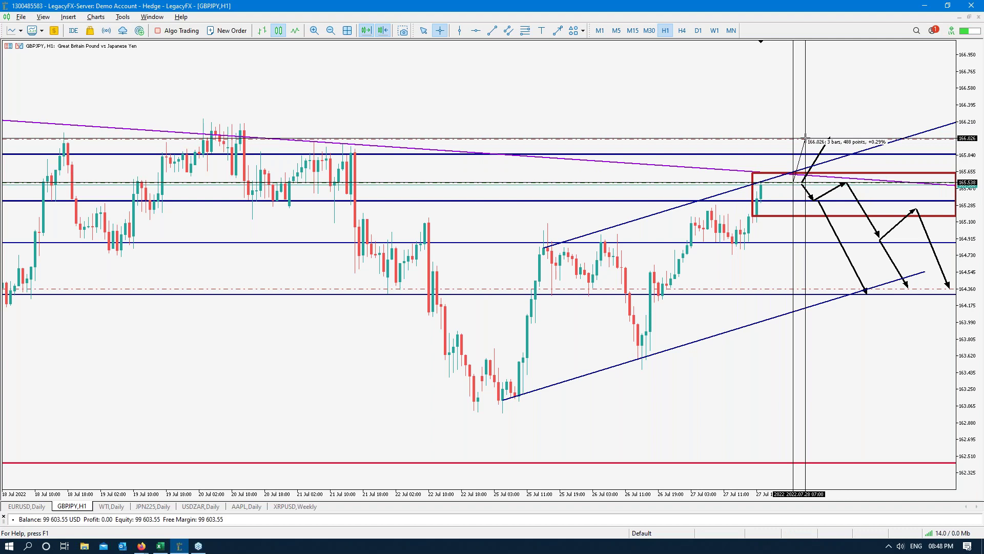
- Measure the distance on the GBPJPY chart from the green dashed entry line up to the upper red dashed line
left_click(805, 138)
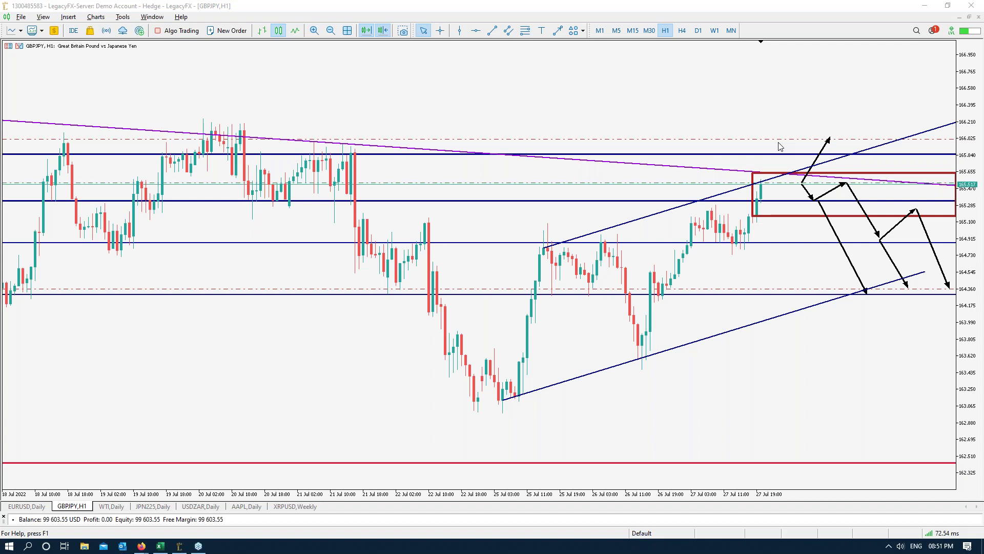
middle_click(786, 183)
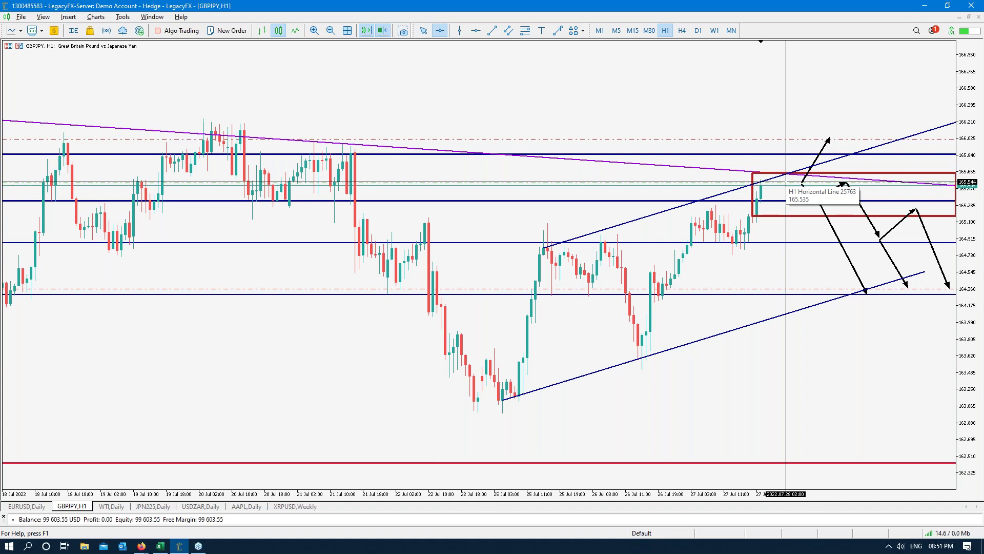
left_click_drag(786, 182, 791, 139)
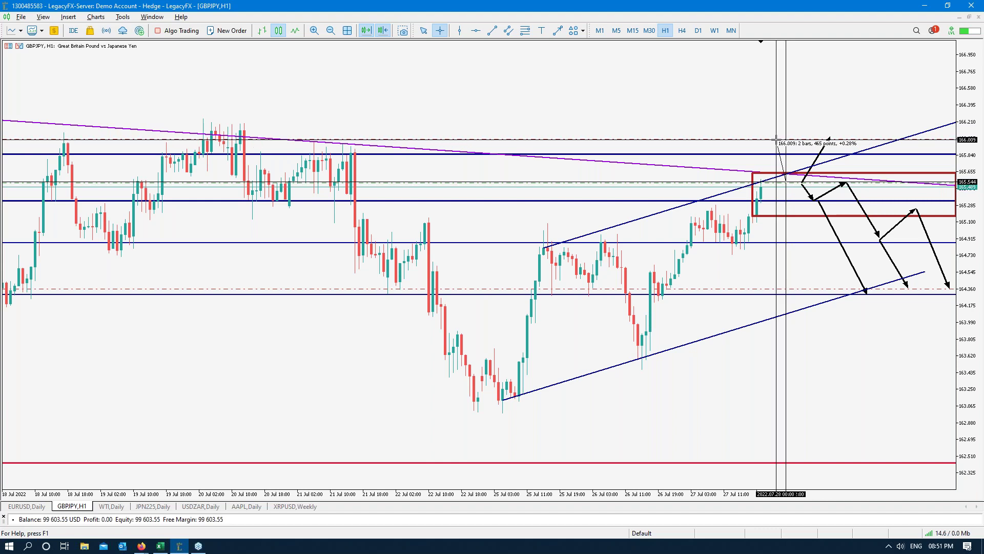
left_click(779, 144)
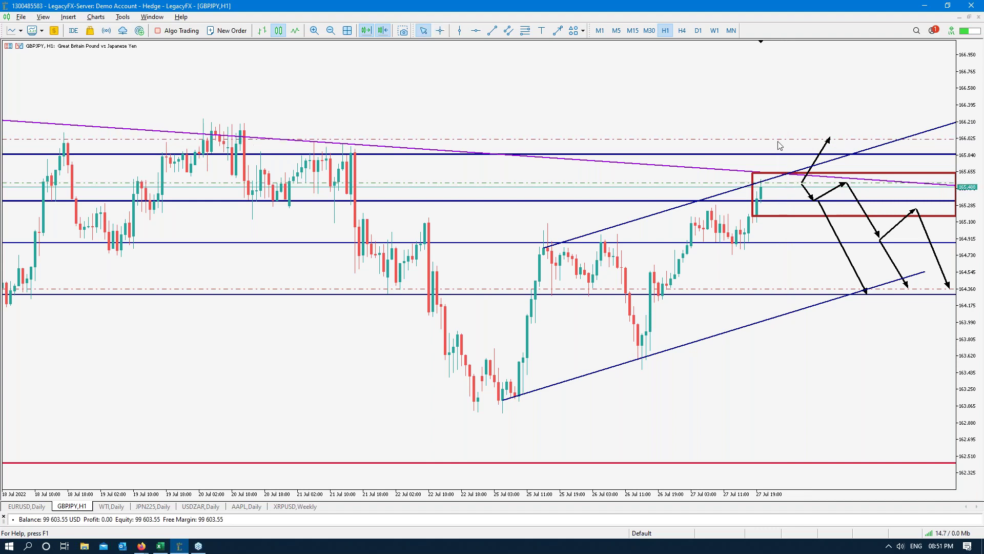
- Measure the distance from the green dashed entry line down to the lower red dashed line near 164.36
middle_click(787, 183)
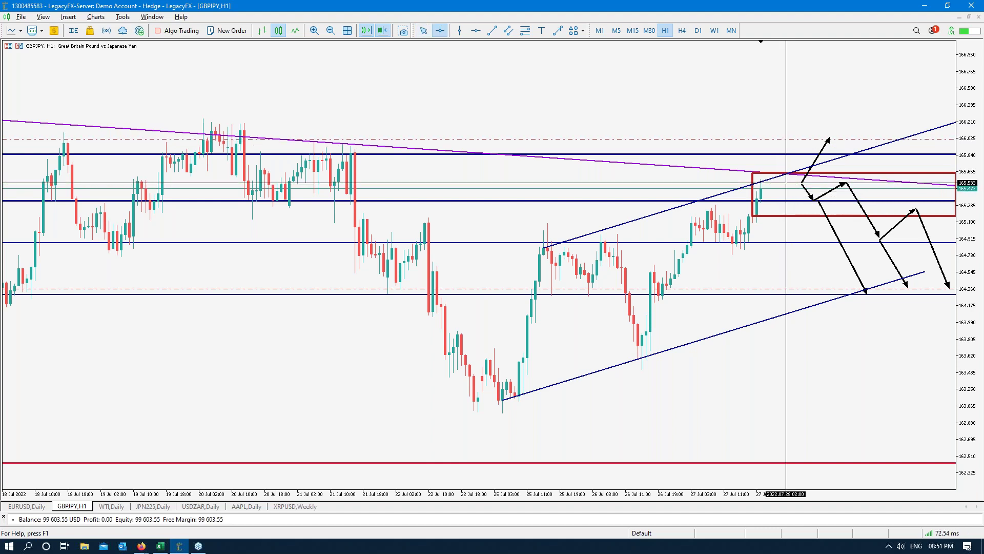
left_click_drag(786, 183, 795, 292)
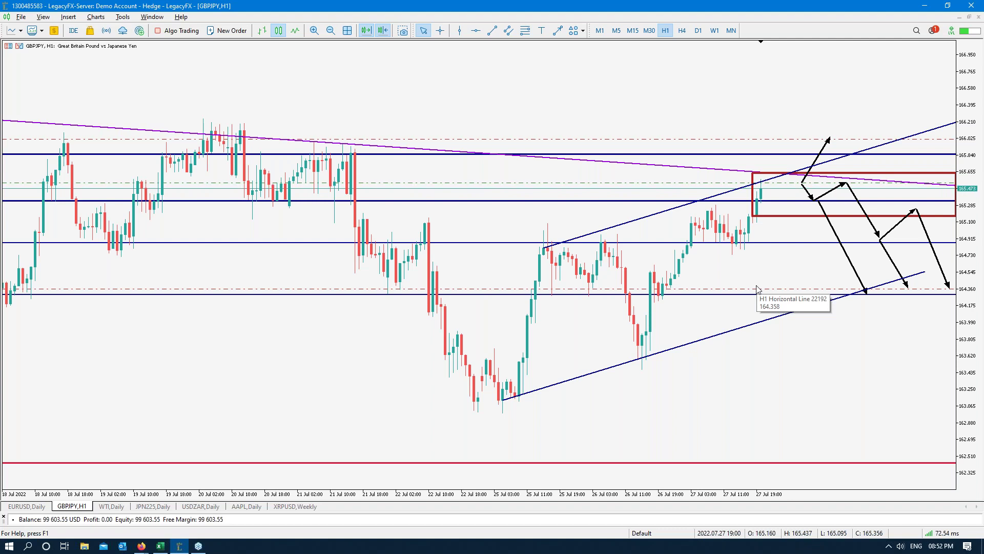
middle_click(780, 183)
left_click_drag(780, 183, 781, 290)
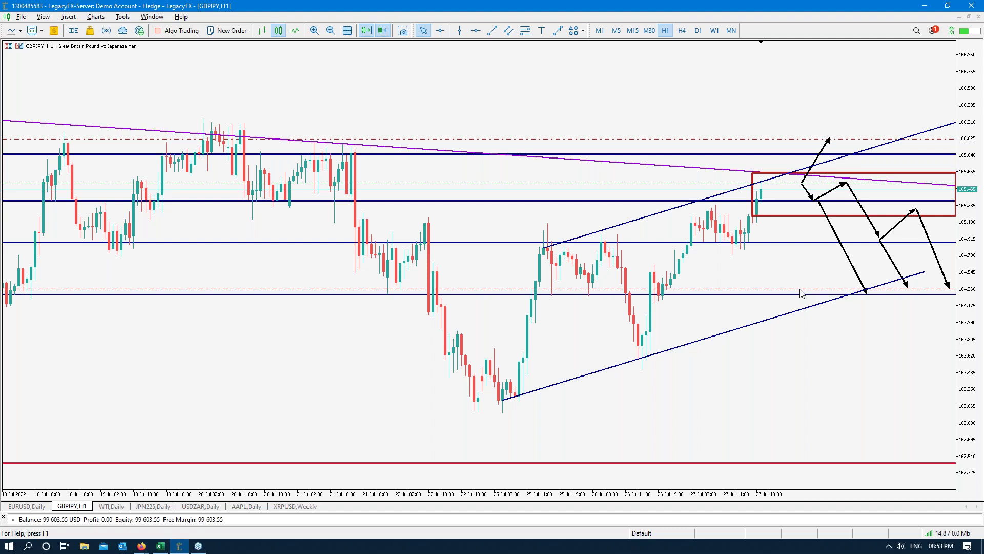
- Show the EURUSD chart on the H1 timeframe, zoomed out far enough to include the mid-July lows
left_click(26, 506)
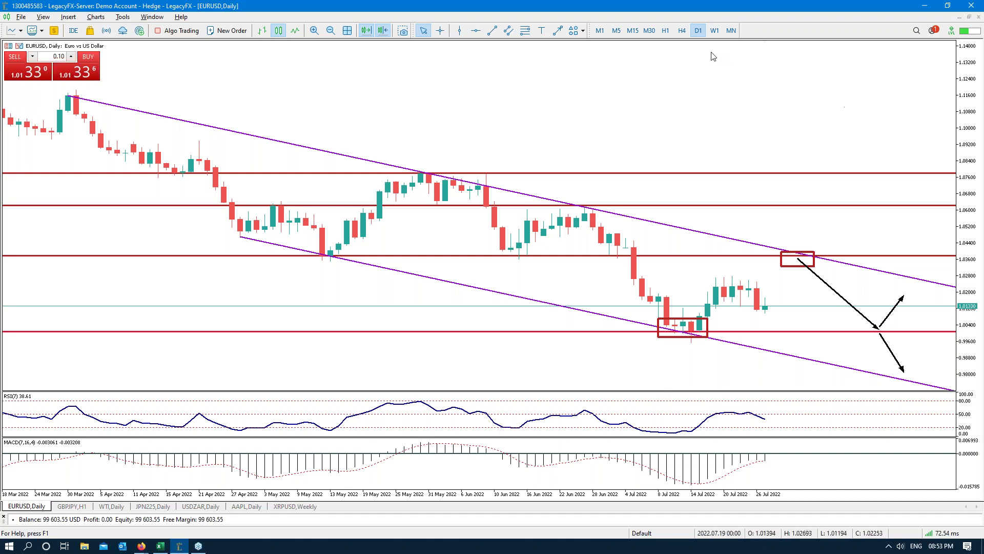
left_click(666, 30)
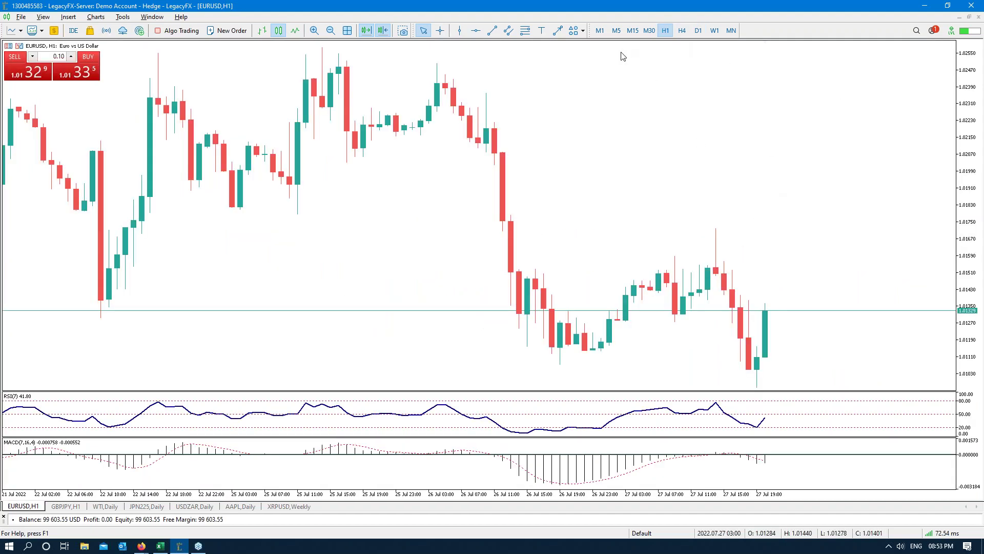
left_click(331, 31)
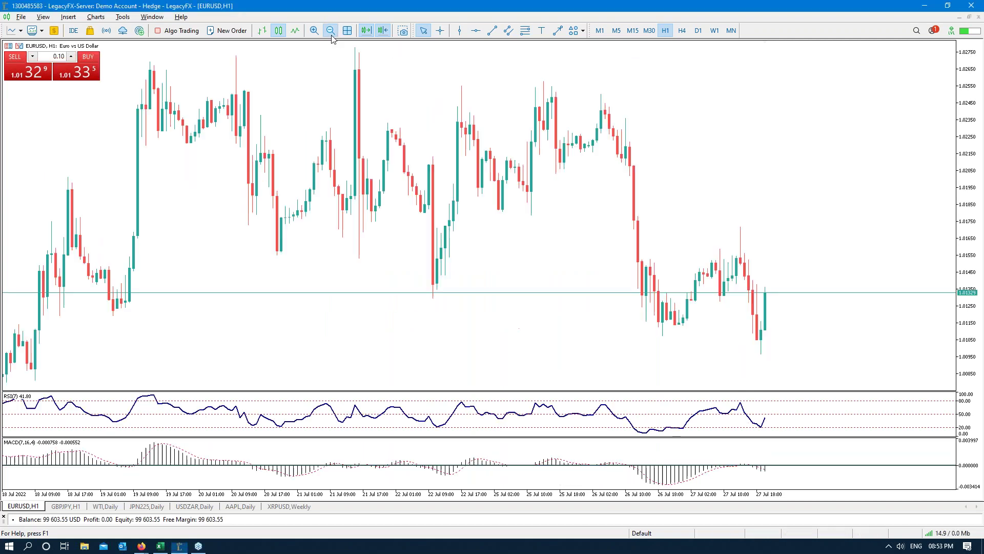
left_click(331, 30)
left_click(331, 30)
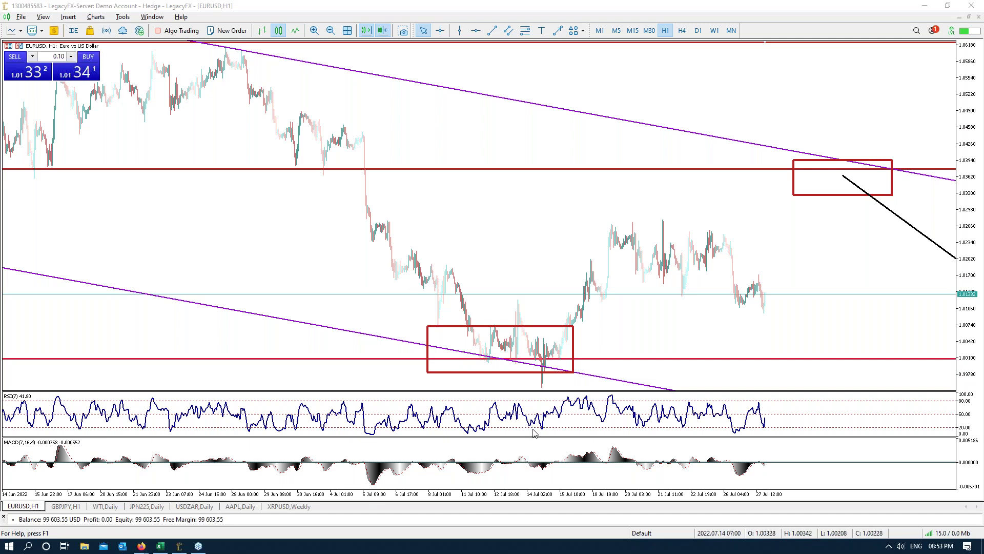
- Turn off auto scroll and chart shift, and examine the mid-July EURUSD candles, RSI and MACD around the 14 July low
left_click(366, 31)
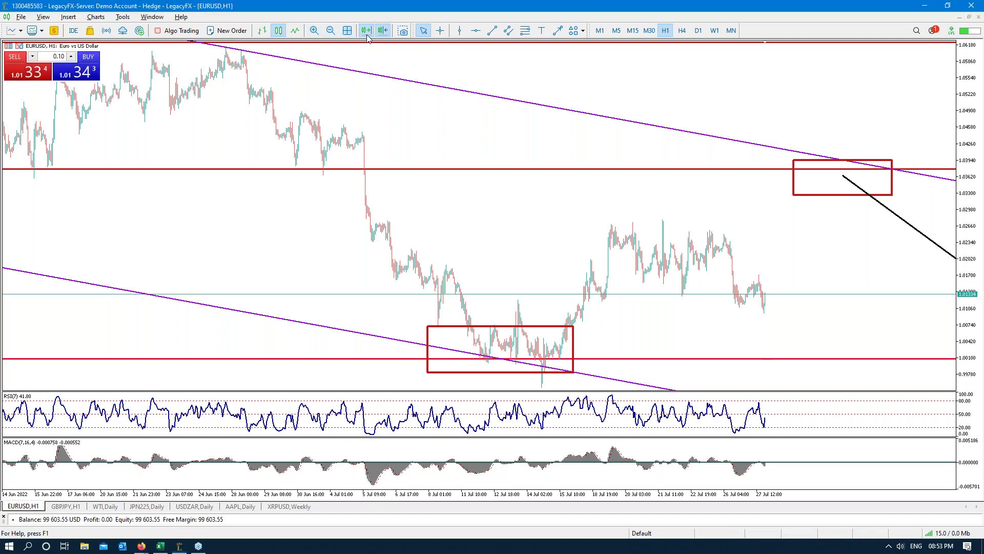
left_click(314, 30)
scroll(505, 252, "up", 10)
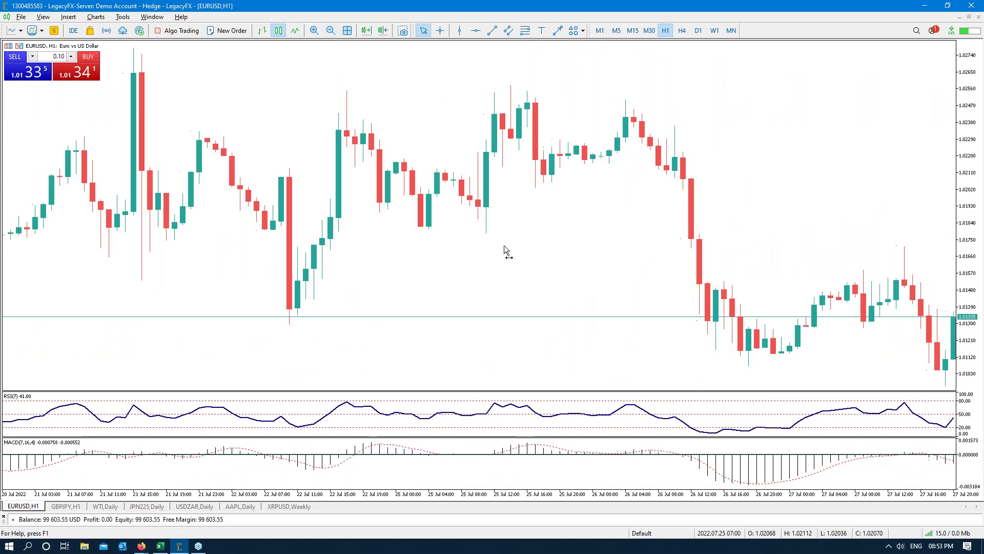
scroll(716, 229, "up", 10)
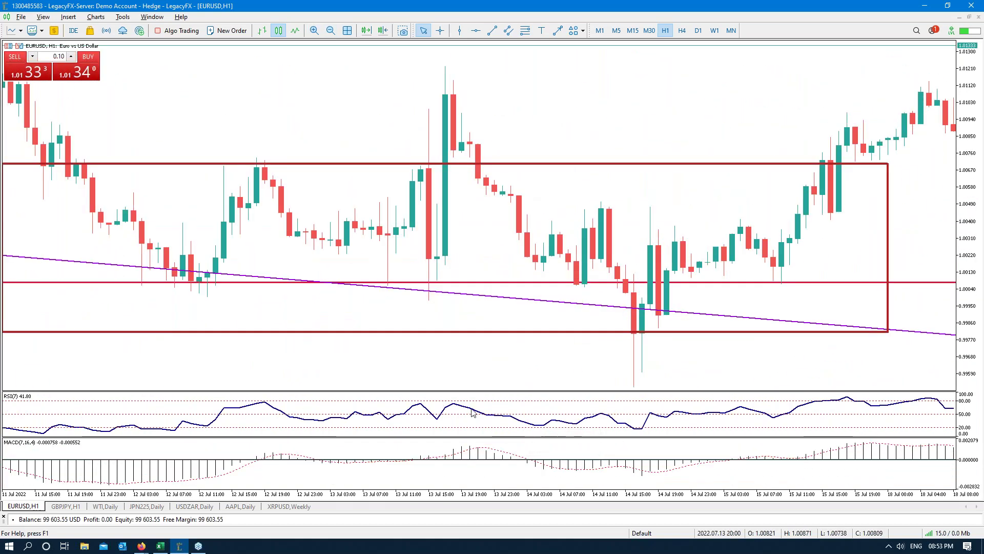
scroll(433, 423, "up", 7)
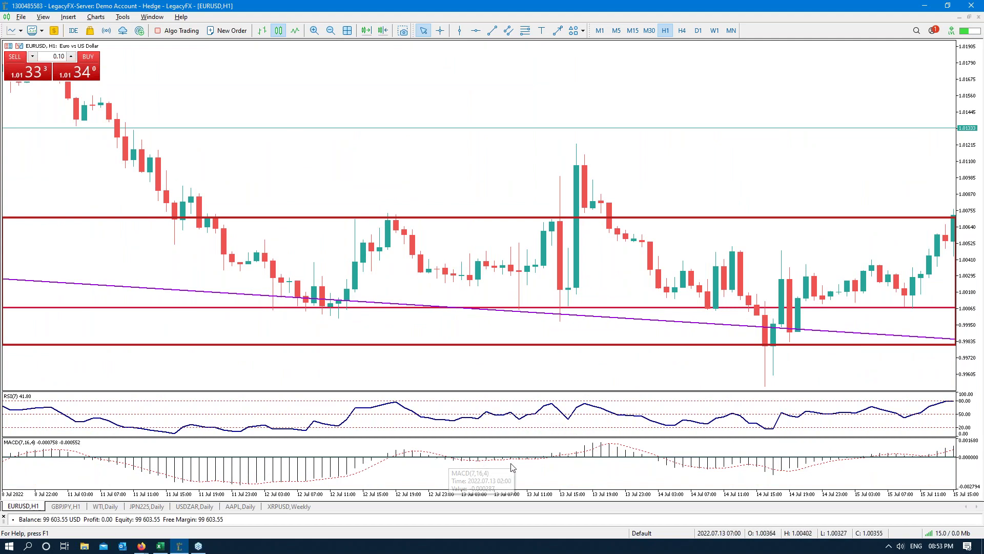
scroll(599, 475, "down", 7)
scroll(454, 397, "down", 2)
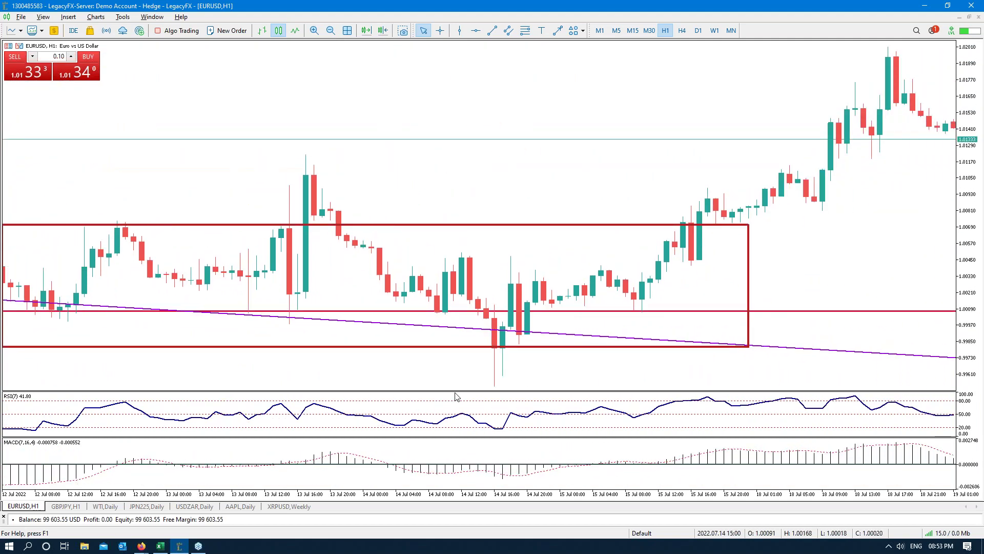
mouse_move(481, 425)
mouse_move(490, 476)
mouse_move(533, 477)
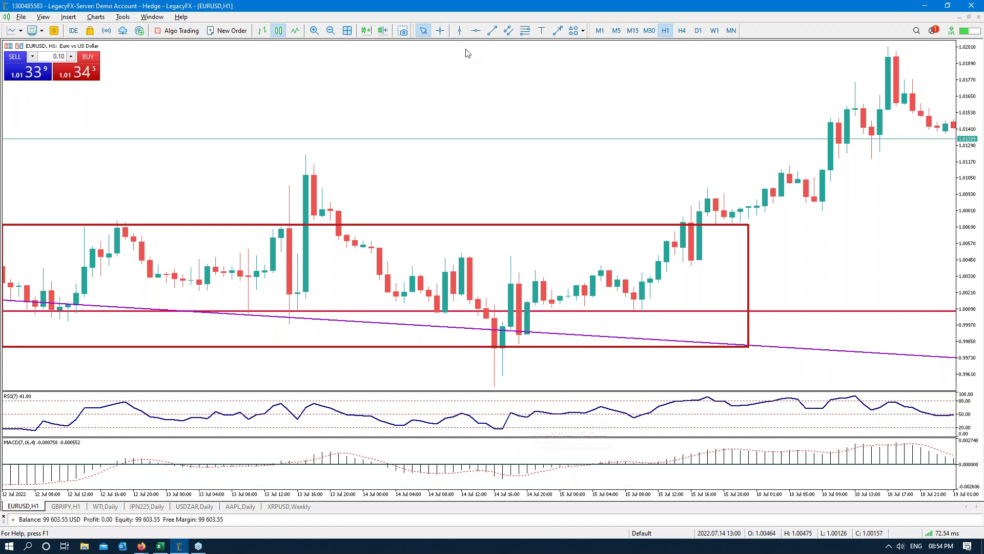
- Mark the entry with a vertical line at 14 July 21:00 and a horizontal line at about 1.00284
left_click(459, 30)
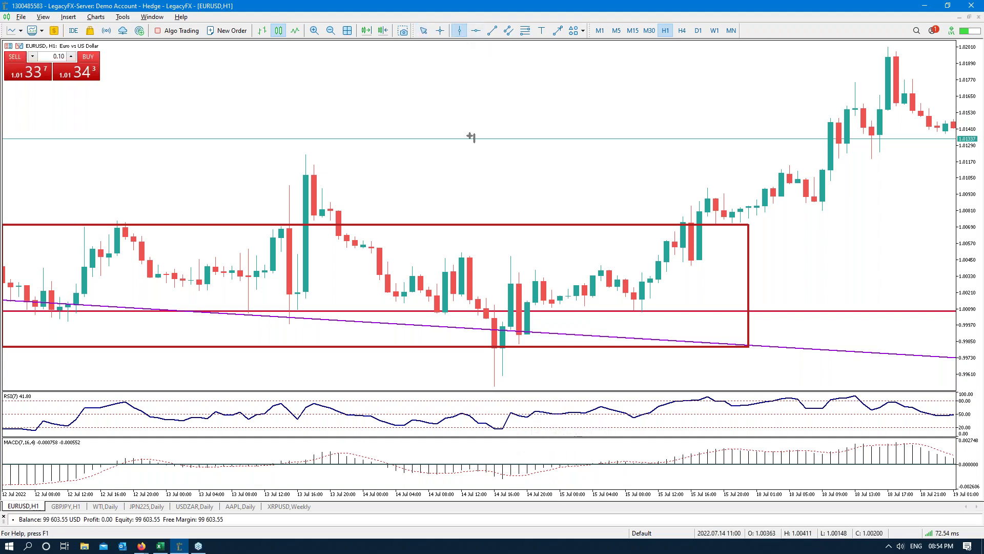
left_click(534, 419)
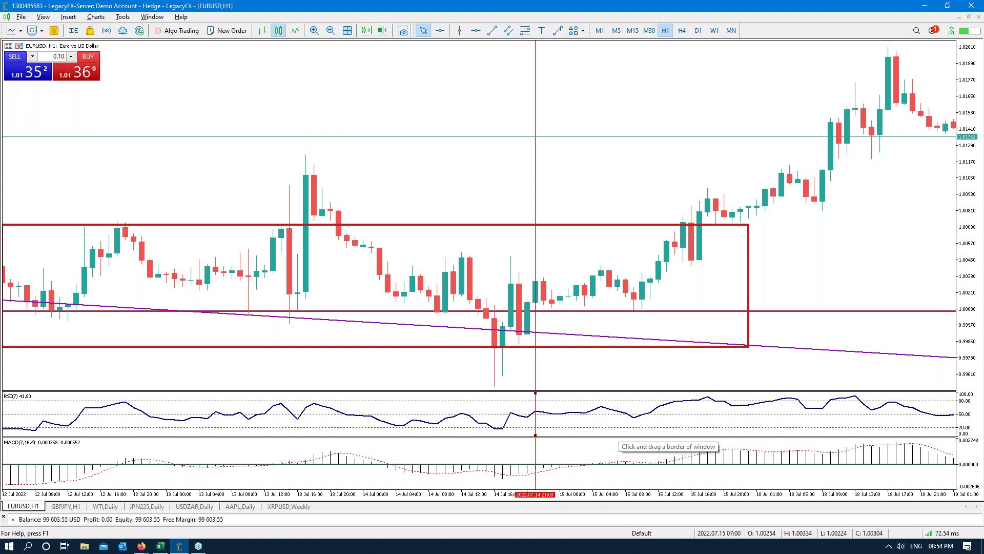
left_click(476, 30)
left_click(564, 283)
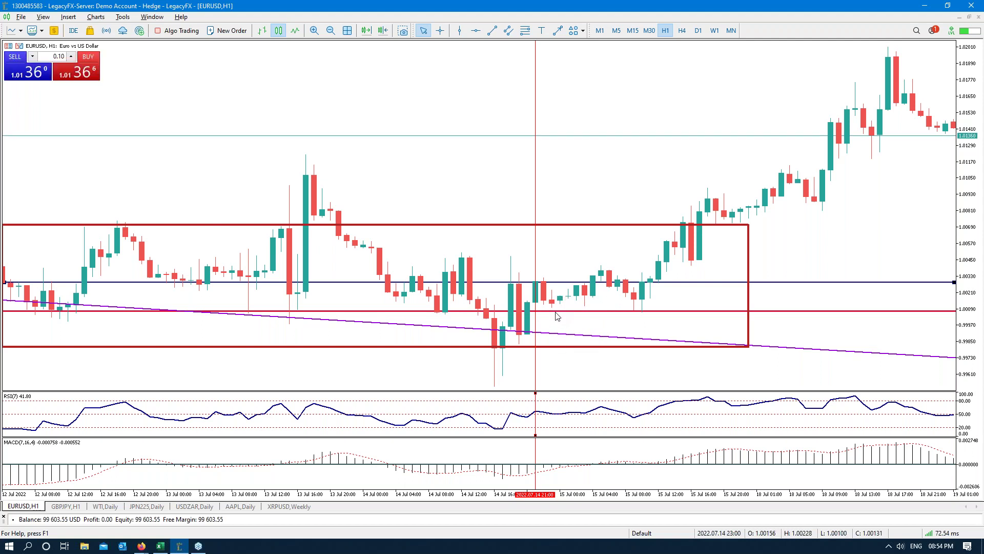
- Add a horizontal stop line just under the 14 July low and measure its distance to the entry line
left_click(476, 30)
left_click(511, 389)
left_click_drag(510, 390, 568, 281)
middle_click(539, 388)
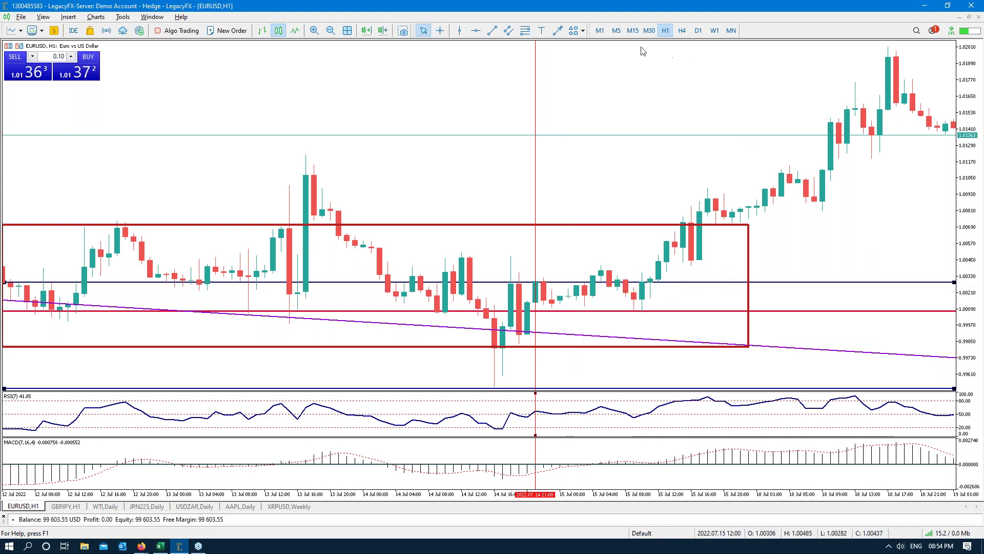
- Restore auto scroll and chart shift, and draw an arrow from the lower red box up to the upper red box
left_click(383, 30)
left_click(366, 31)
left_click(331, 30)
left_click(331, 31)
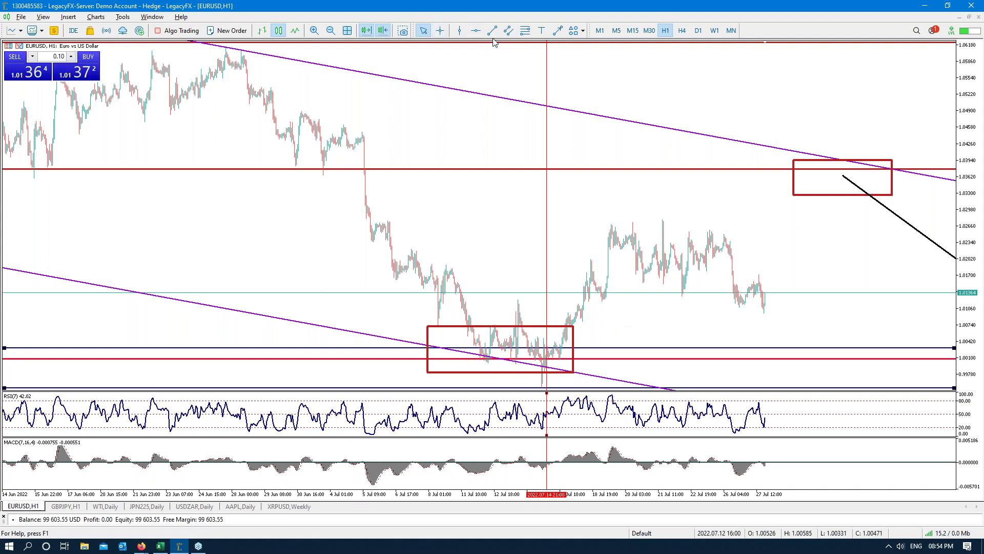
left_click(558, 30)
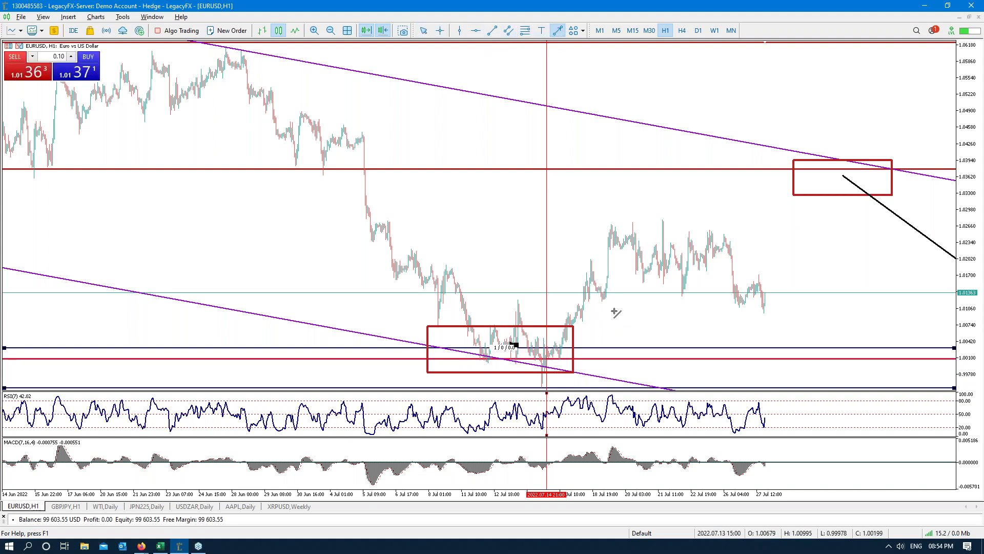
left_click_drag(516, 345, 831, 185)
left_click(674, 266)
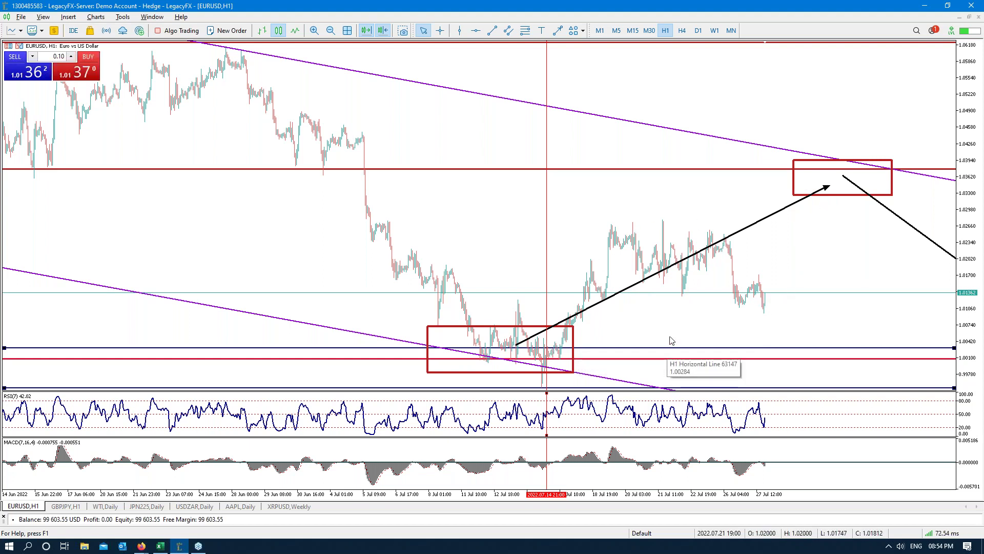
- Add a horizontal target line above the entry and lower it to just below the 13 July peak
left_click(319, 33)
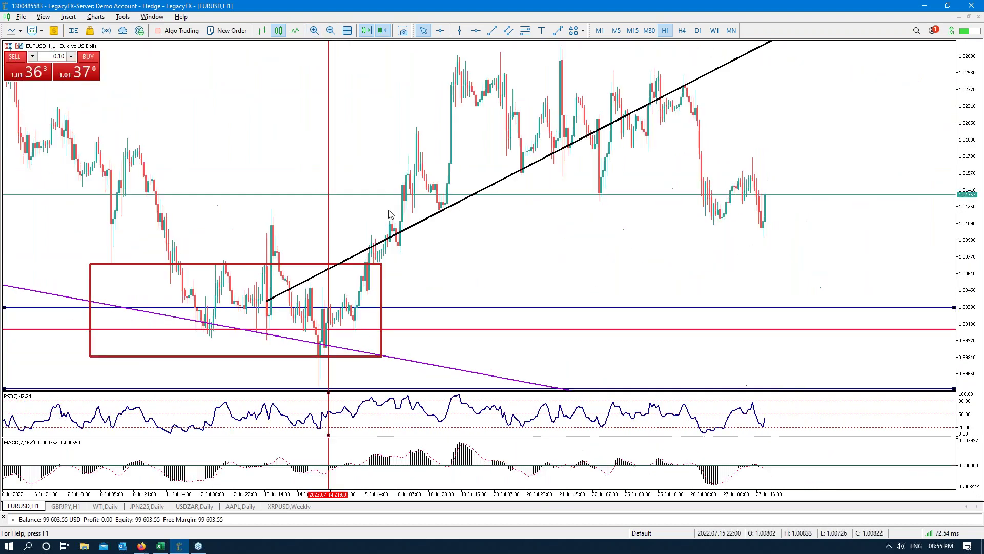
left_click(384, 31)
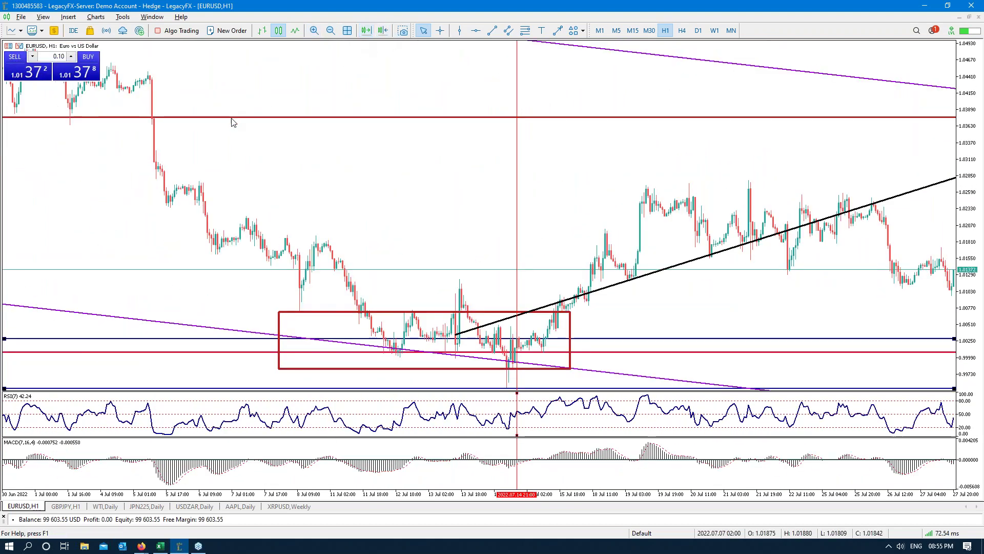
left_click(466, 221)
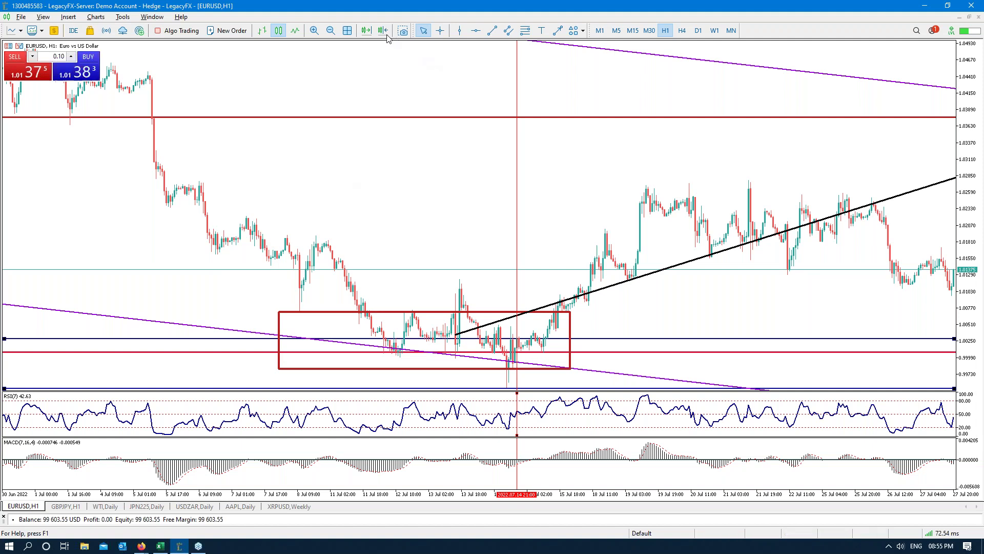
left_click(476, 33)
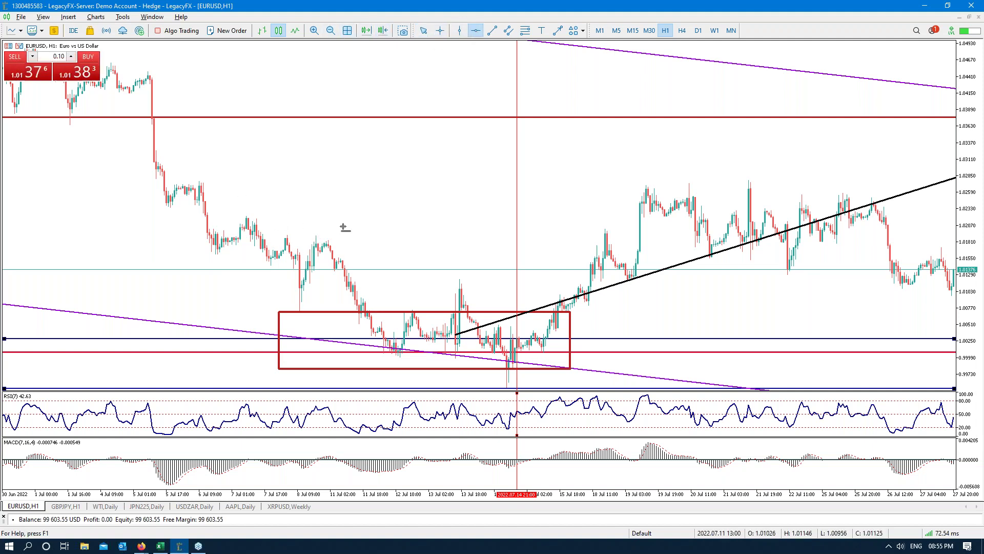
left_click(299, 239)
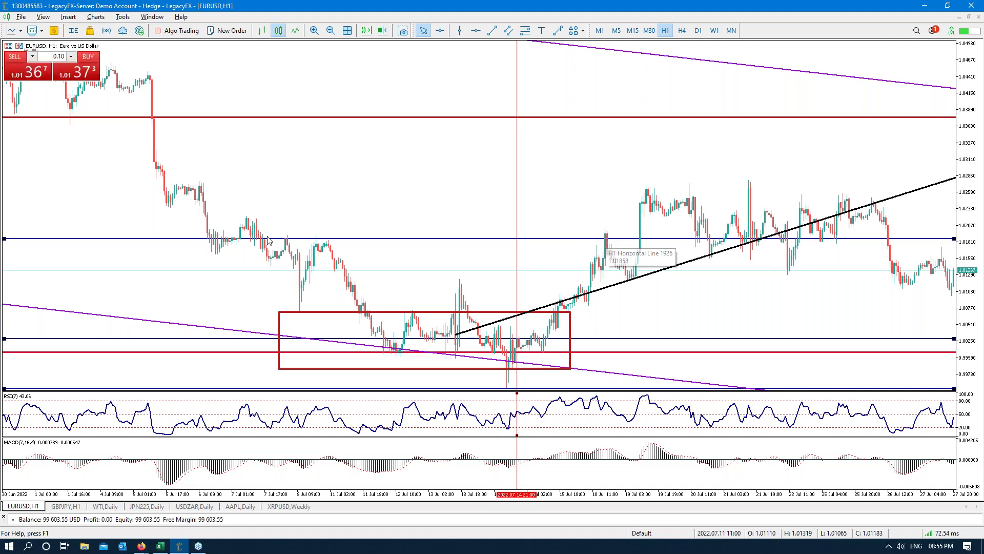
mouse_move(307, 239)
left_mouse_down()
mouse_move(309, 267)
mouse_move(314, 254)
left_mouse_up()
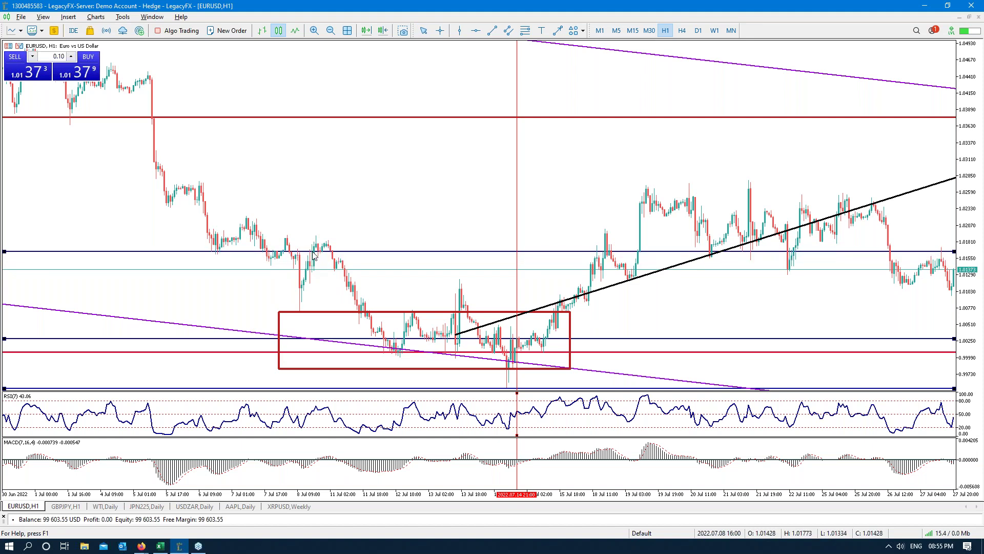
left_click_drag(600, 255, 388, 276)
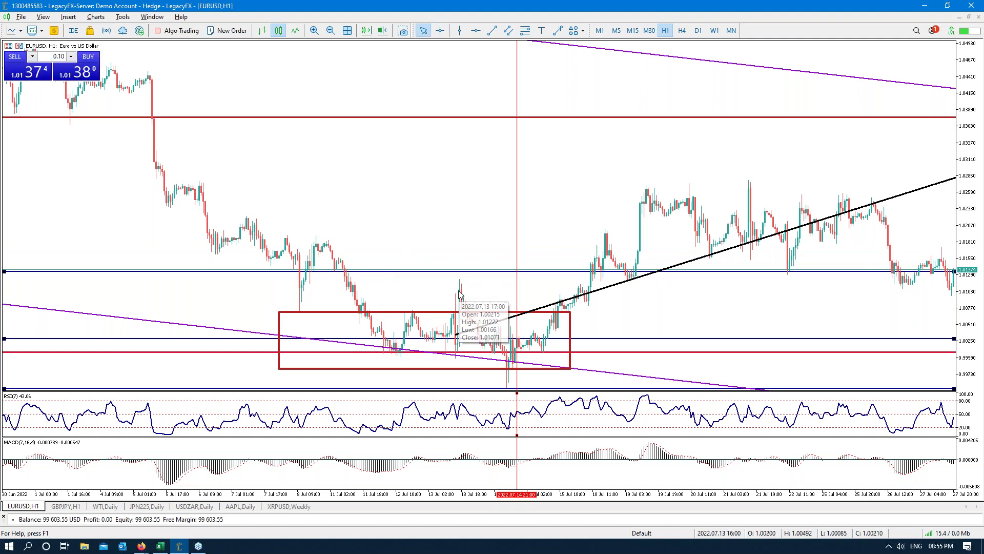
left_click_drag(464, 275, 463, 293)
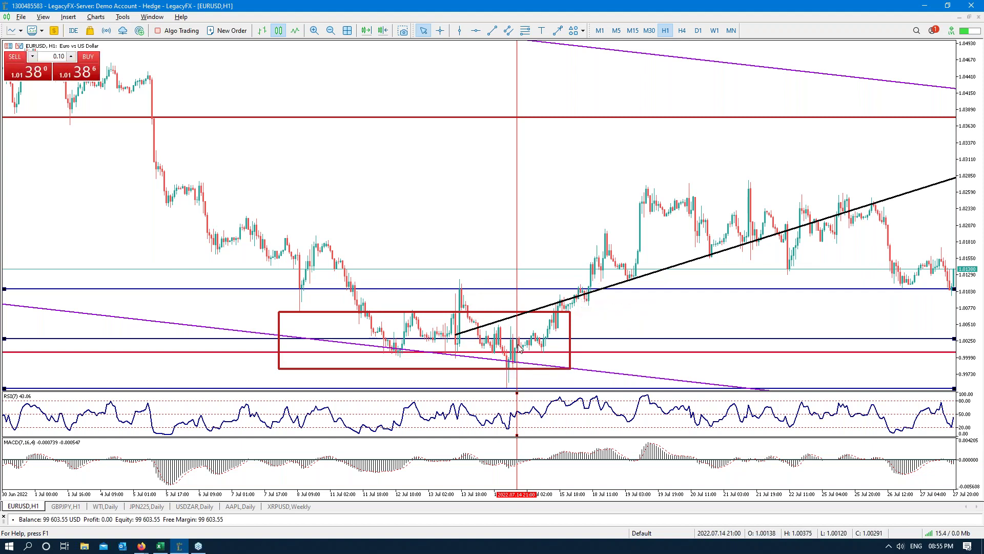
- Measure the price distances between the entry, stop and target lines beside the 14 July vertical marker
middle_click(535, 355)
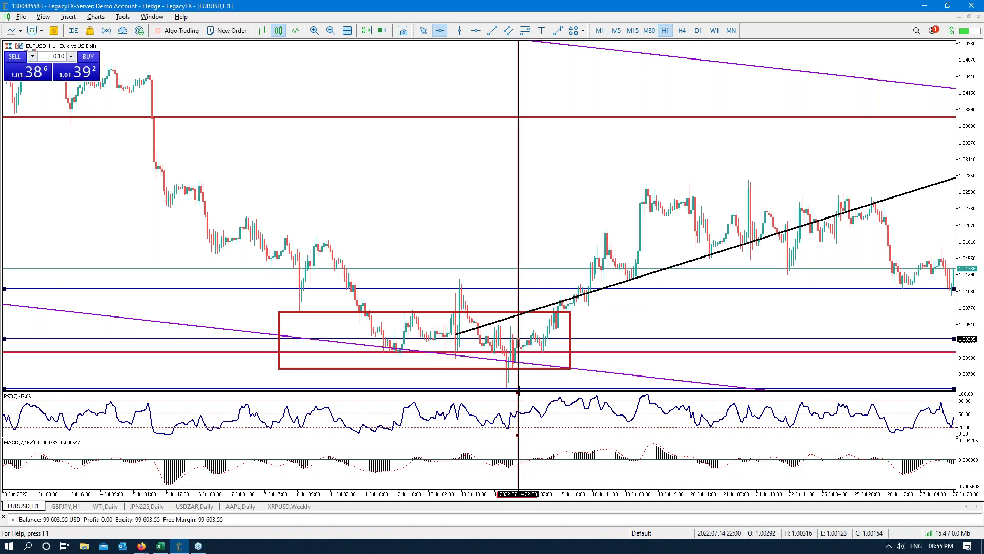
left_click_drag(518, 389, 557, 291)
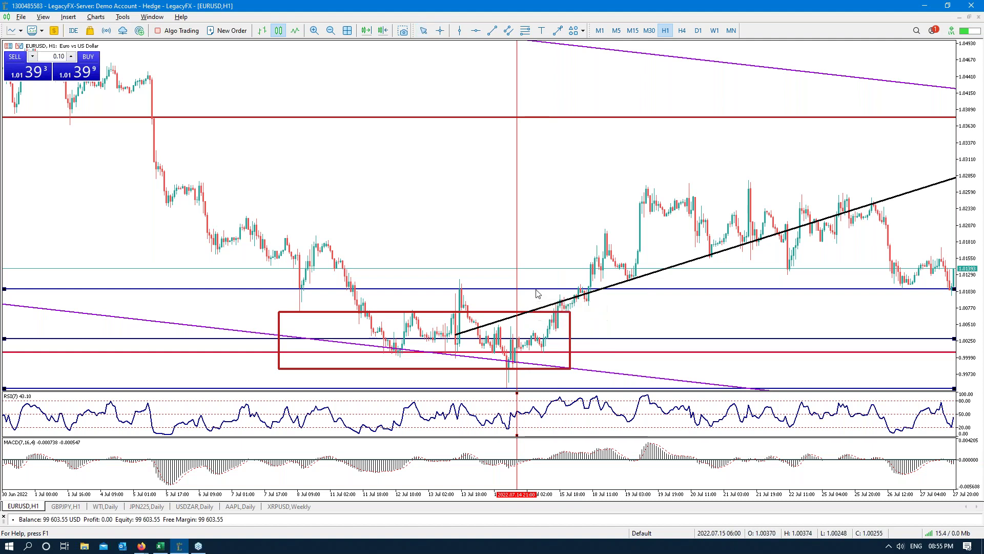
scroll(513, 292, "up", 1)
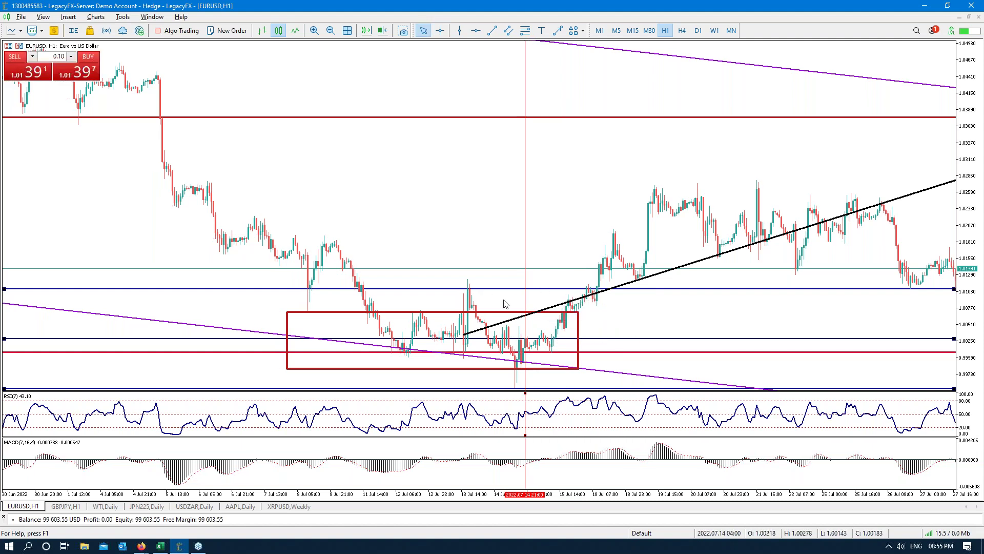
- Raise the stop line to 0.9976 and measure the distances from the entry line down to the stop and up towards the target
scroll(552, 370, "down", 2)
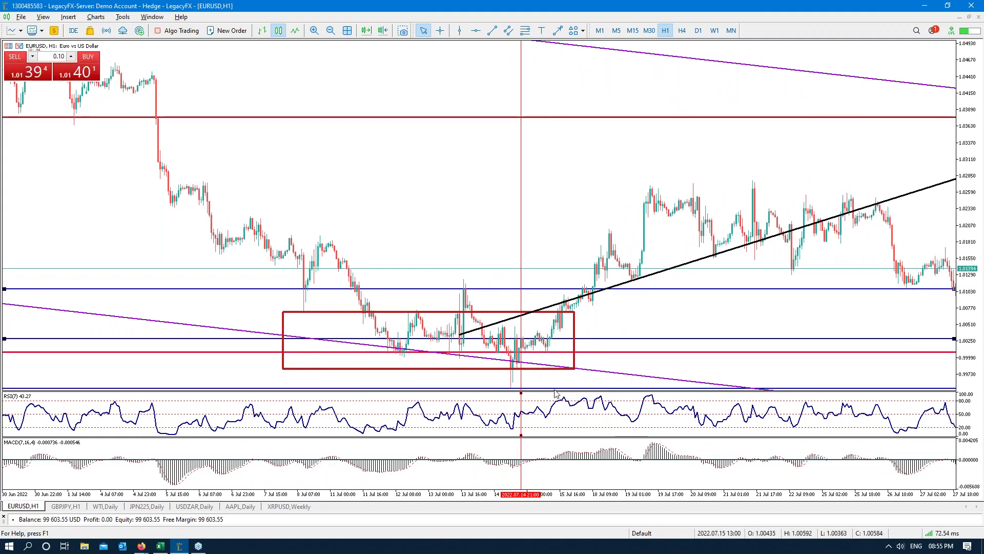
left_click_drag(556, 391, 579, 377)
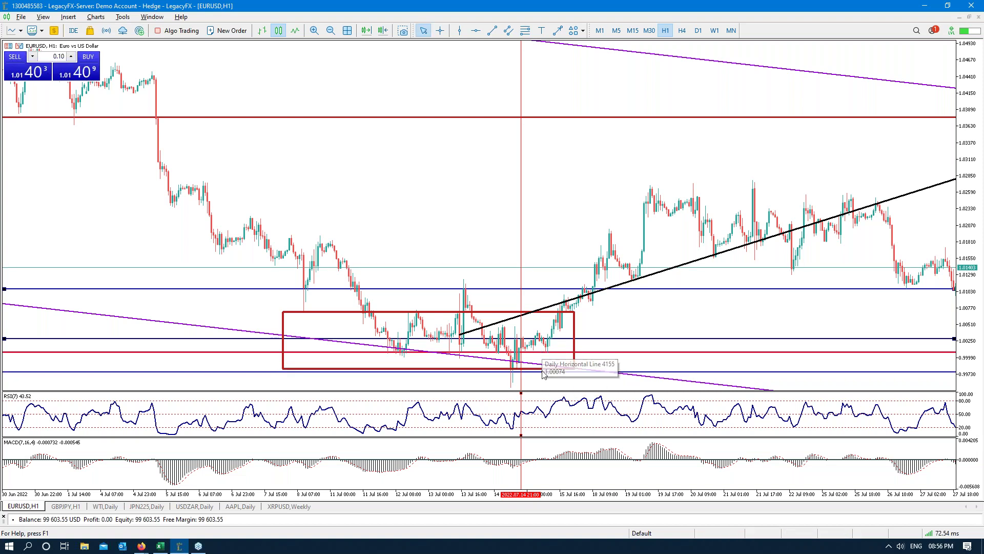
middle_click(550, 353)
left_click_drag(549, 338, 548, 373)
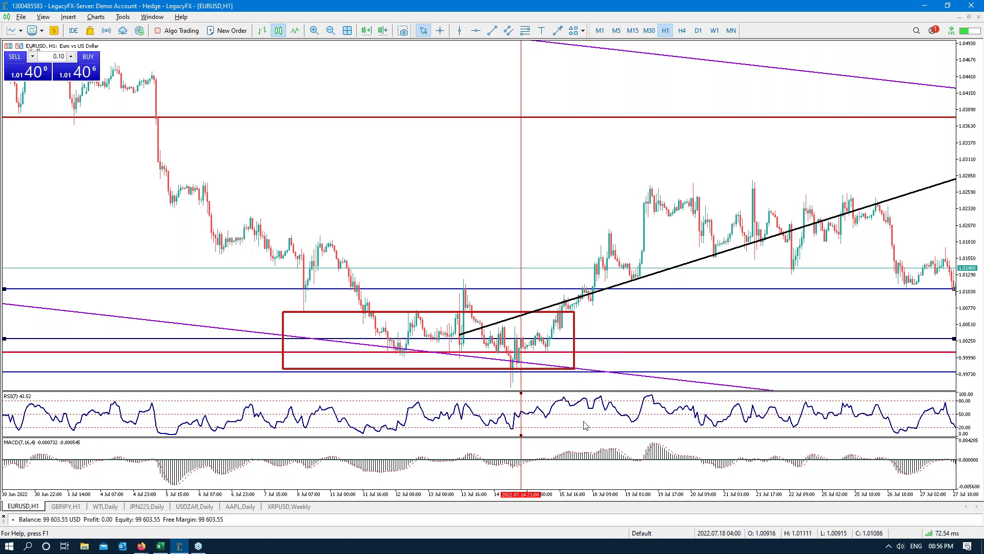
middle_click(534, 336)
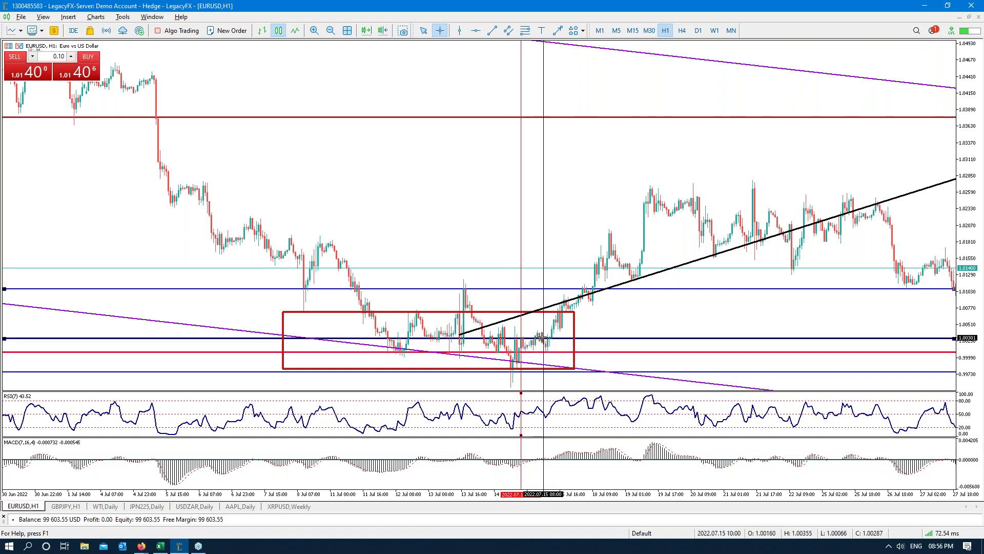
left_click_drag(525, 339, 563, 302)
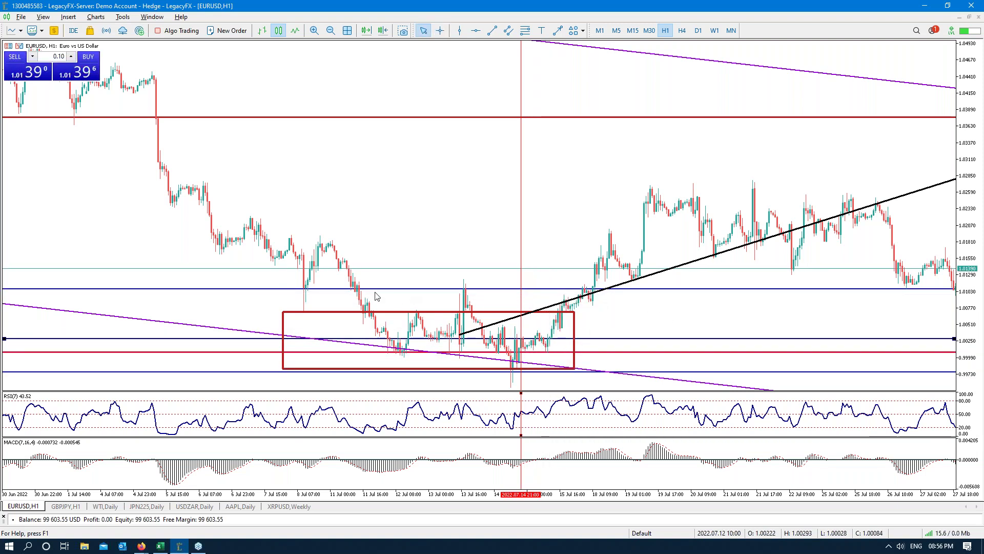
- Try higher levels for the EURUSD target line, leaving it at about 1.0171, just below the 18 July peak
left_click_drag(264, 293, 289, 273)
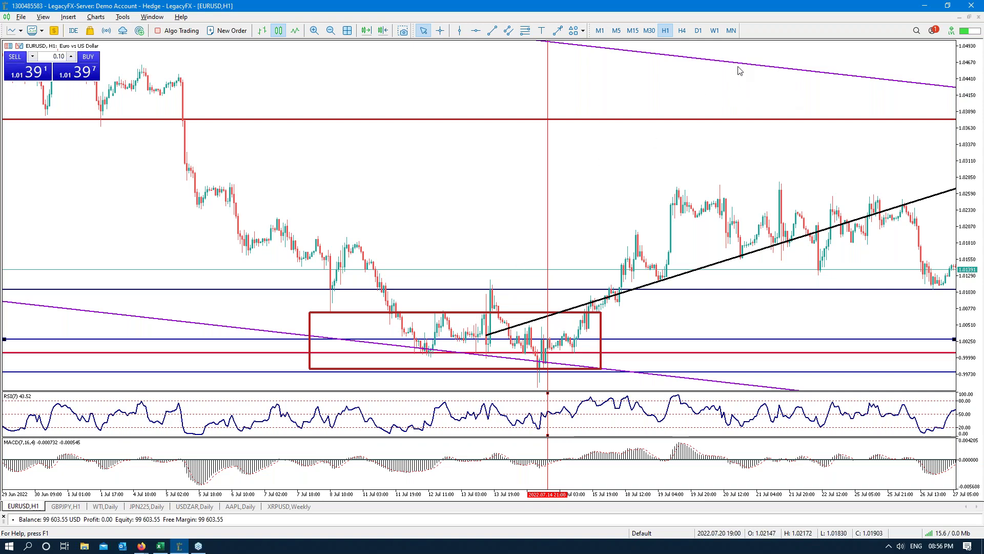
left_click_drag(226, 296, 268, 256)
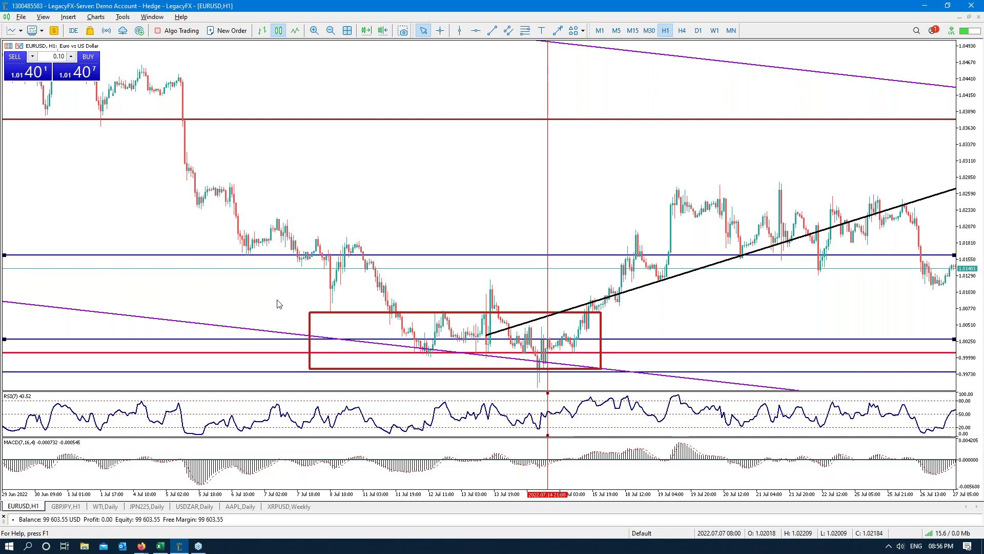
left_click_drag(262, 254, 281, 237)
left_click_drag(344, 239, 341, 207)
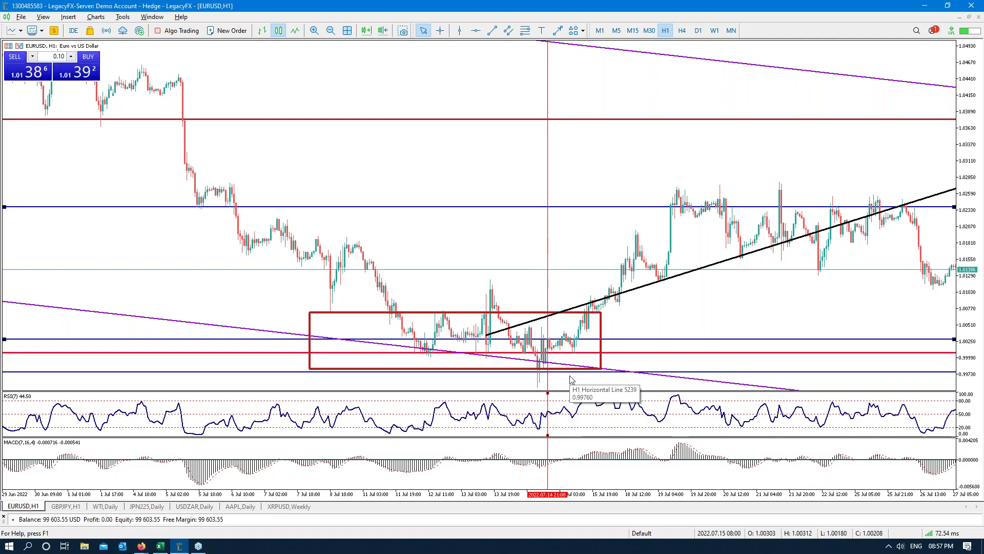
left_click_drag(639, 213, 620, 255)
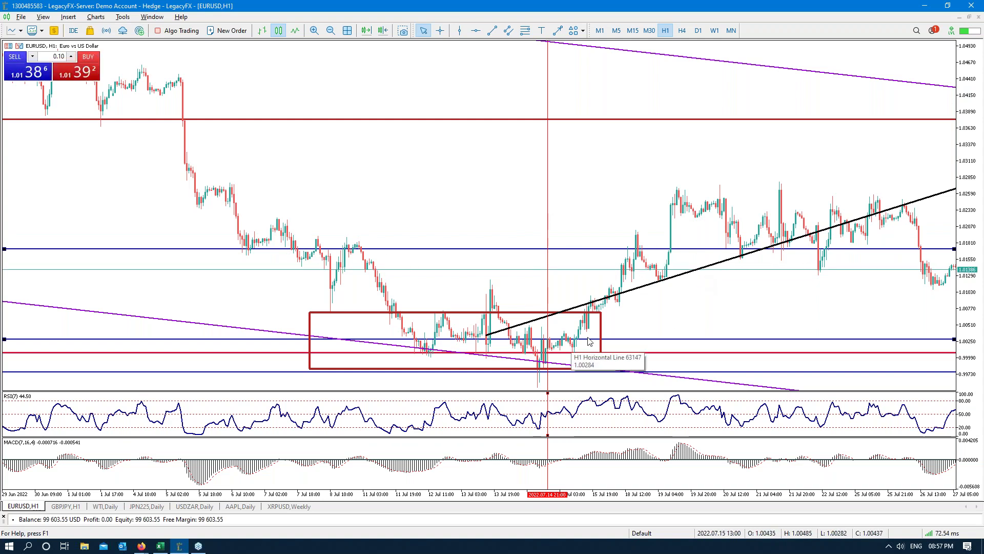
- Try the entry line at different levels inside the lower red box, leaving it just above the red horizontal line
scroll(592, 340, "up", 2)
scroll(595, 340, "up", 3)
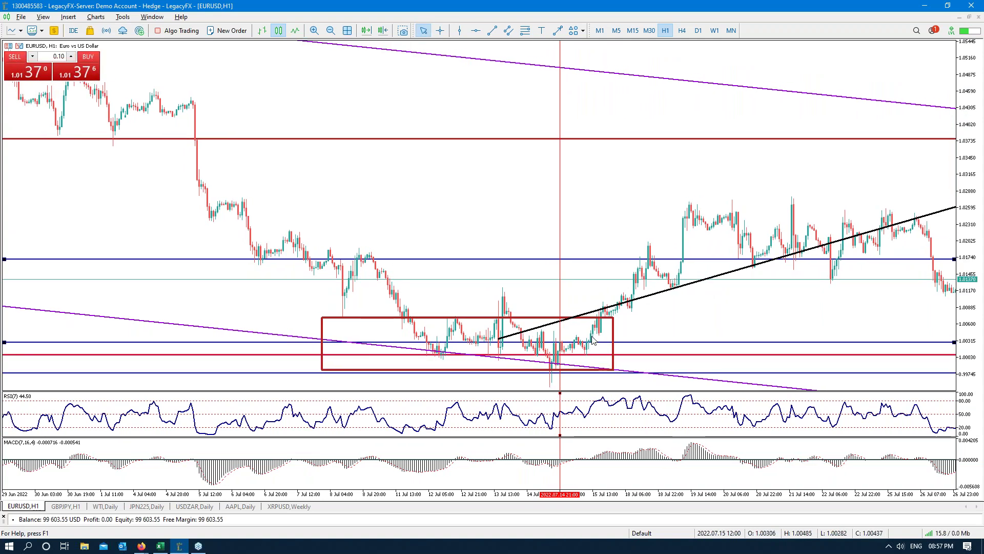
left_click_drag(601, 344, 608, 328)
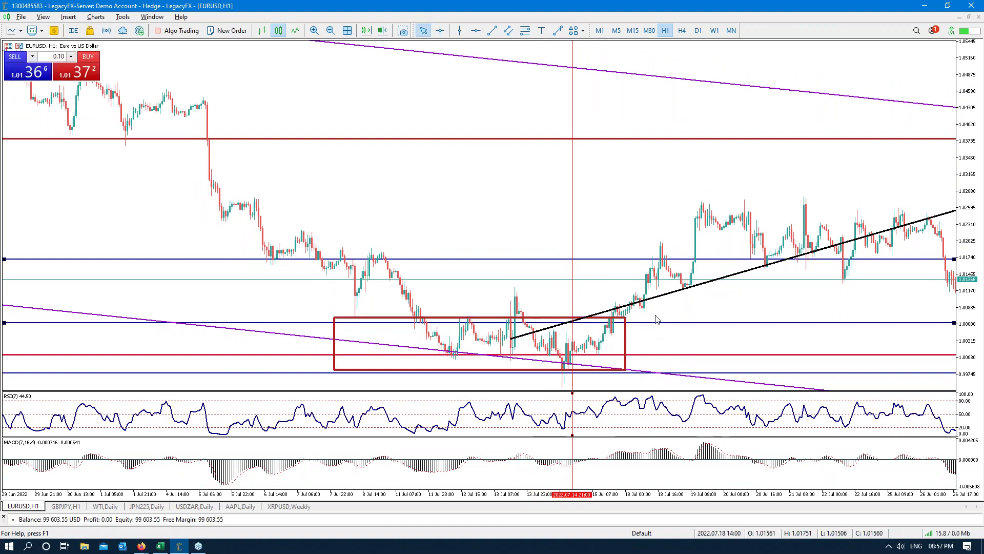
left_click_drag(652, 324, 650, 354)
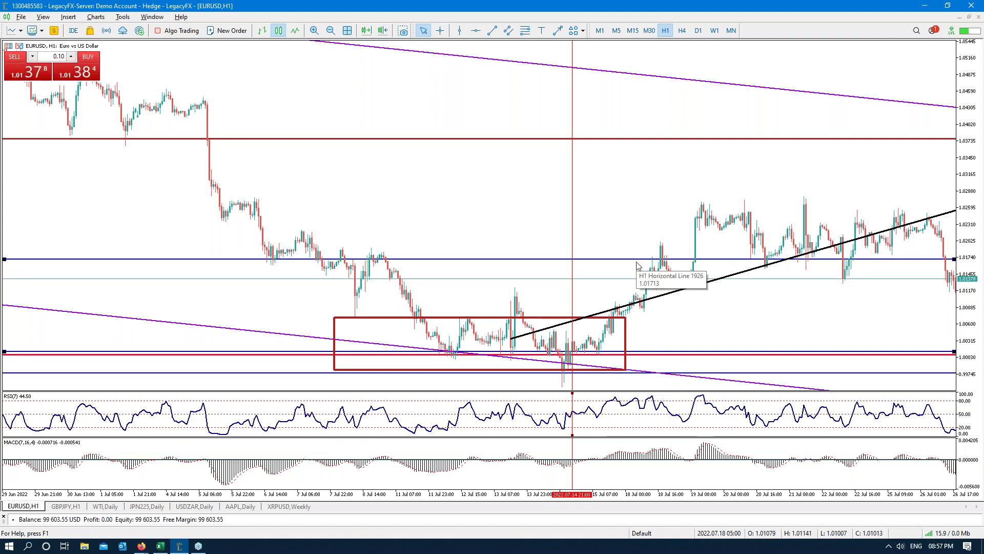
left_click_drag(599, 353, 619, 342)
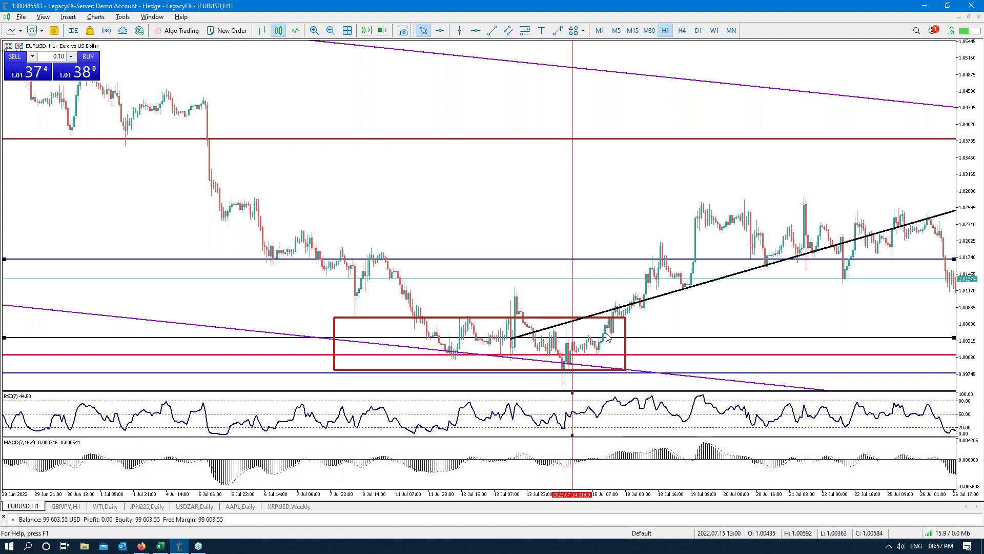
left_click_drag(609, 339, 613, 349)
left_click(614, 349)
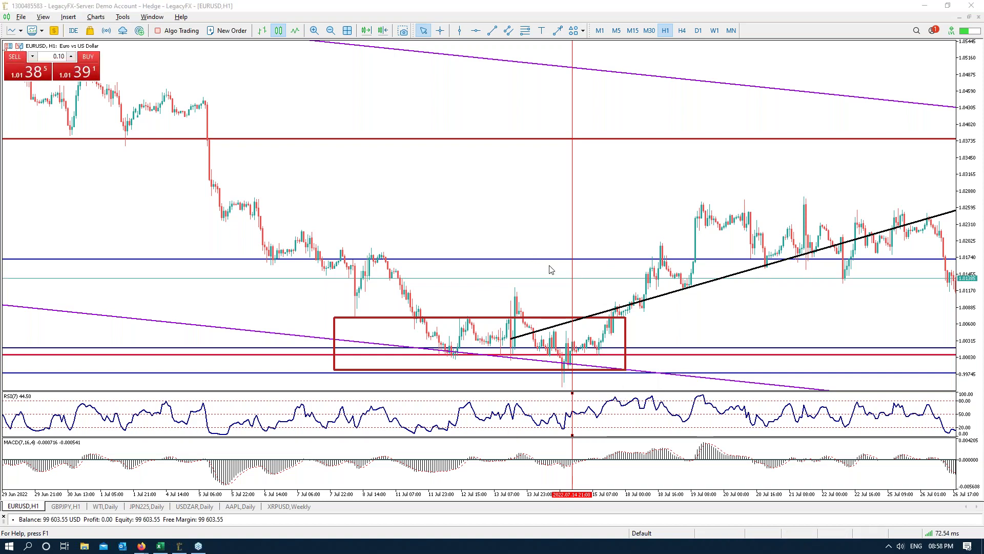
- Switch to the presentation, advance to the "Put It Into Practice" slide, and return to the LegacyFX trading platform
key("alt+Tab")
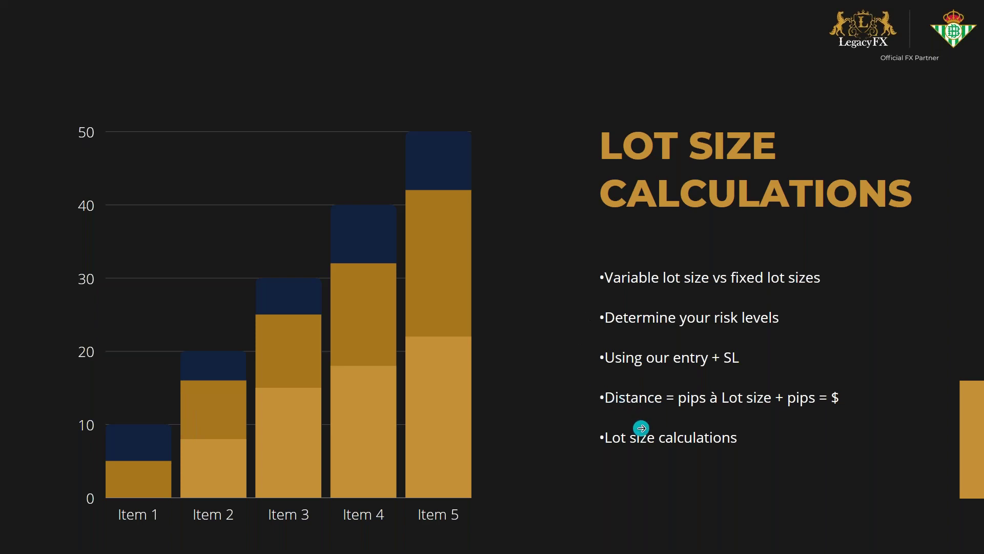
left_click(652, 373)
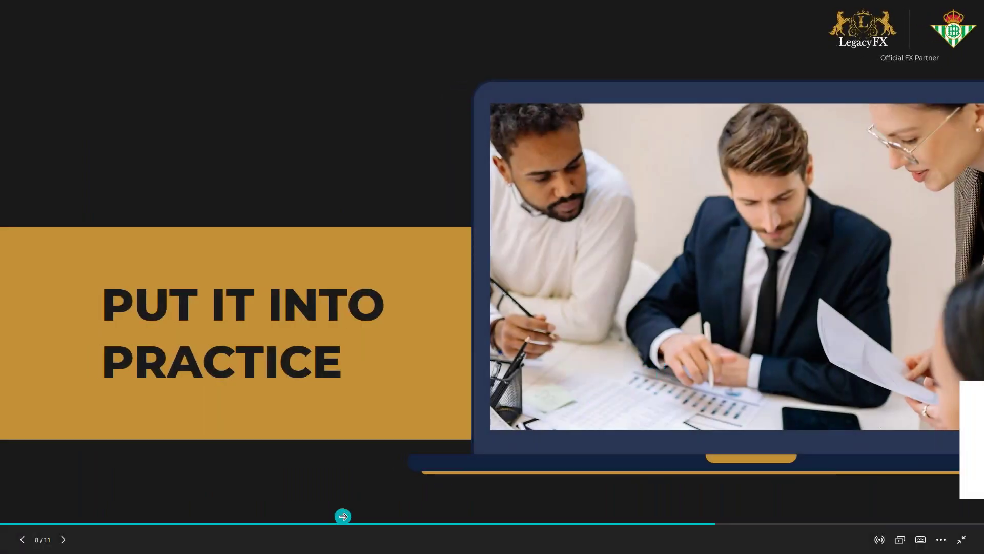
key("alt+Tab")
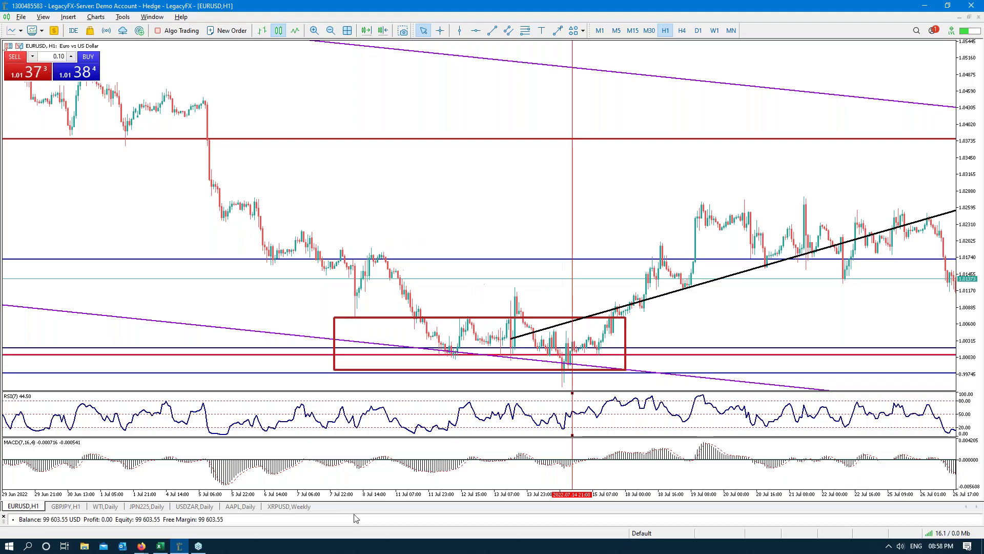
- Delete all drawn objects from the GBPJPY chart
left_click(66, 506)
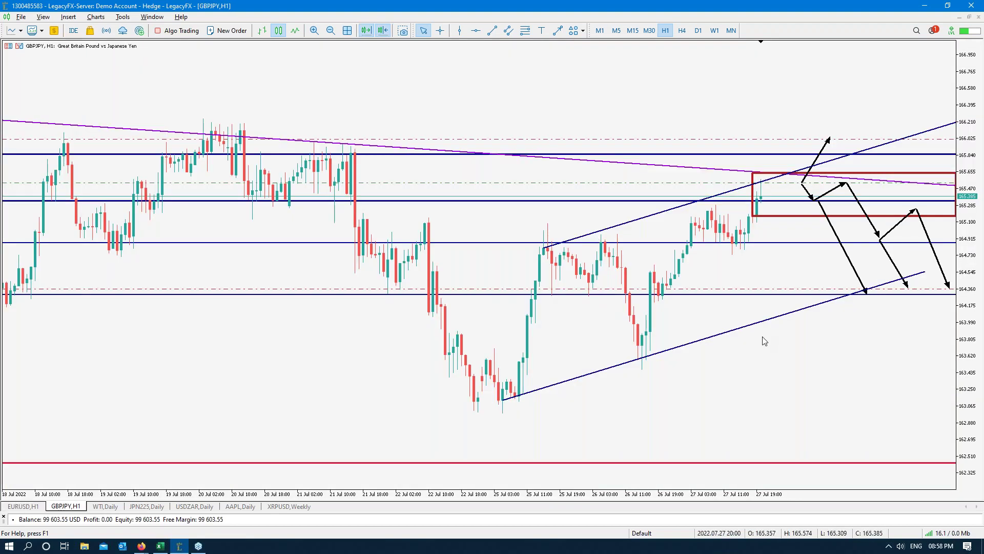
key("ctrl+b")
key("ctrl+a")
left_click(704, 247)
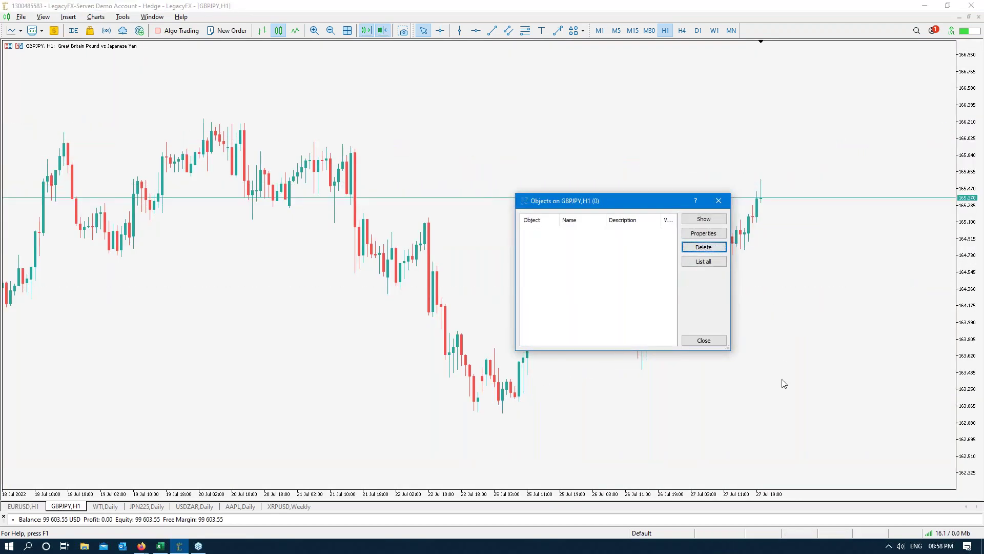
left_click(718, 201)
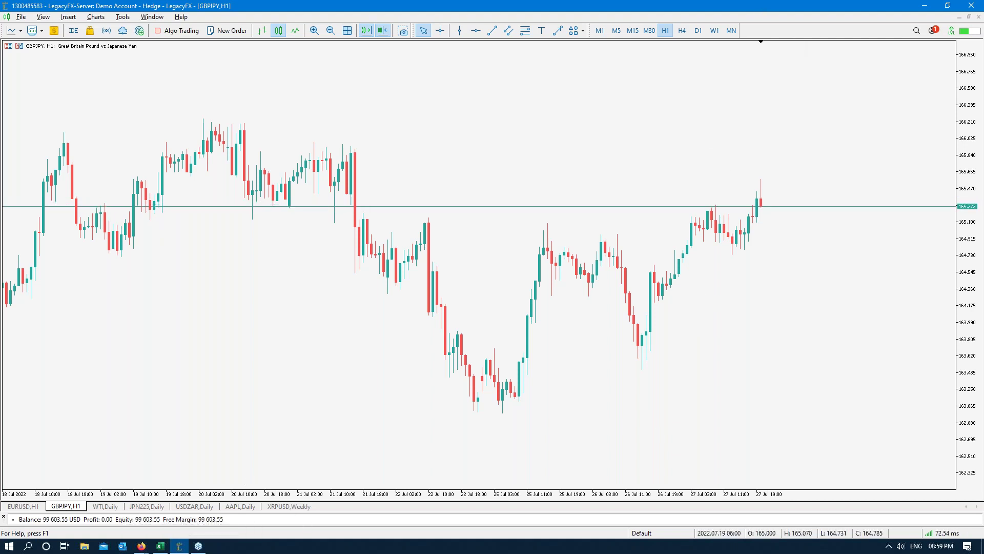
- Load XAUUSD in place of GBPJPY, view it on the weekly timeframe, and set the chart to daily
key("Return")
type("XAUUSD")
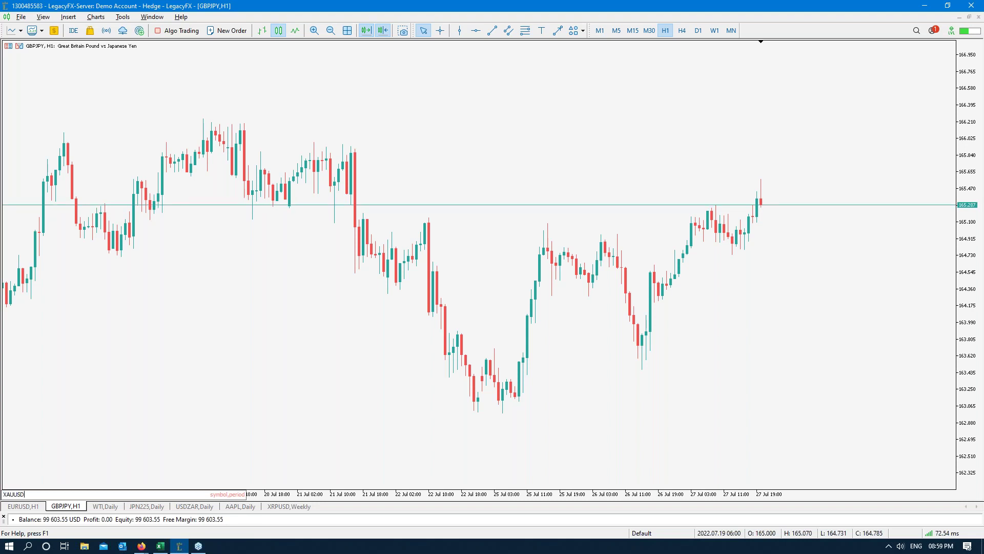
key("Return")
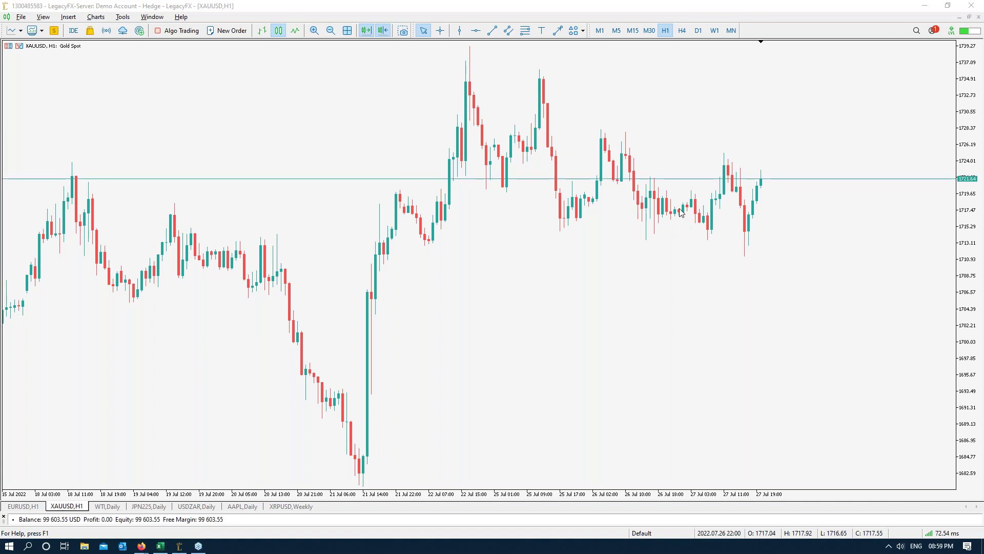
left_click(714, 30)
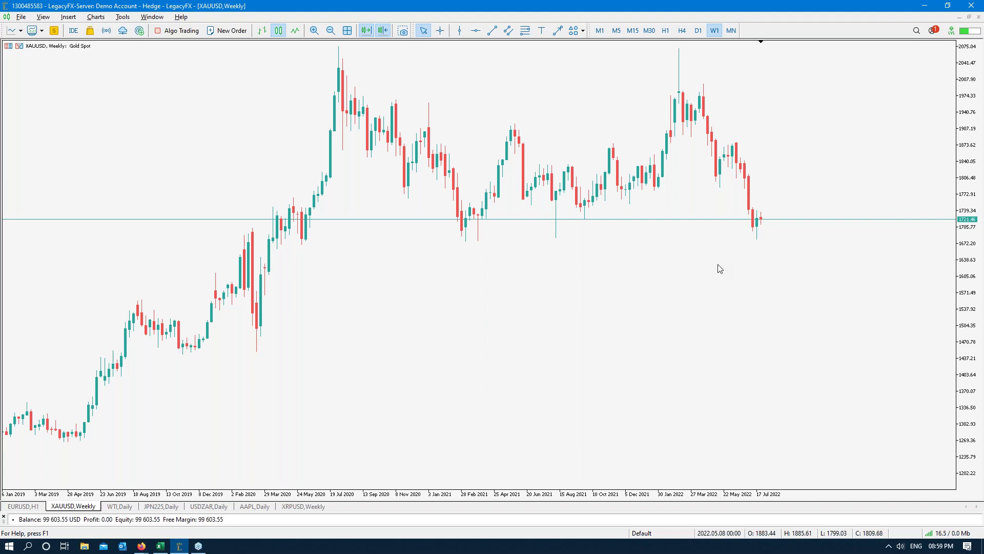
left_click(698, 32)
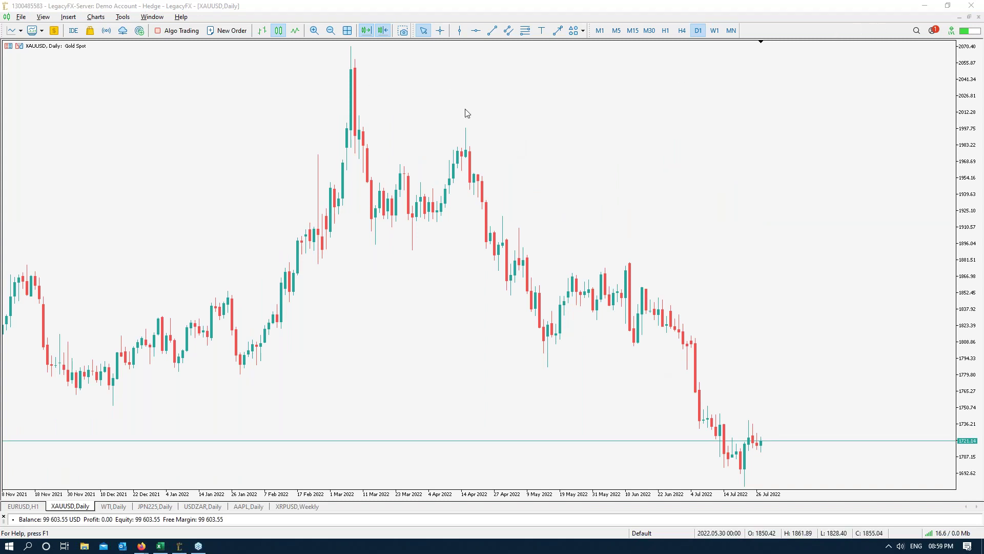
- Add a horizontal resistance line just below the August 2020 and March 2022 peaks on the daily gold chart
left_click(329, 32)
left_click(329, 32)
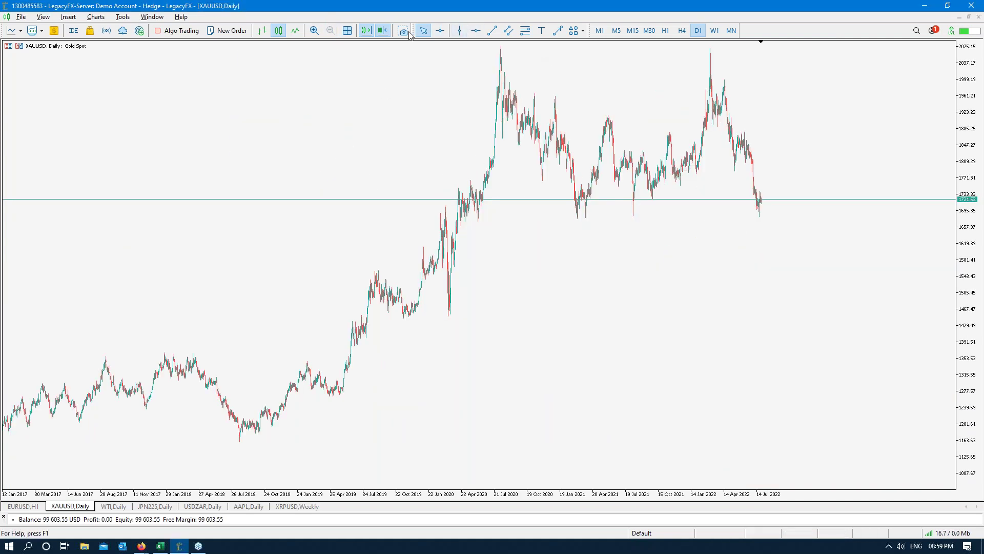
left_click(315, 31)
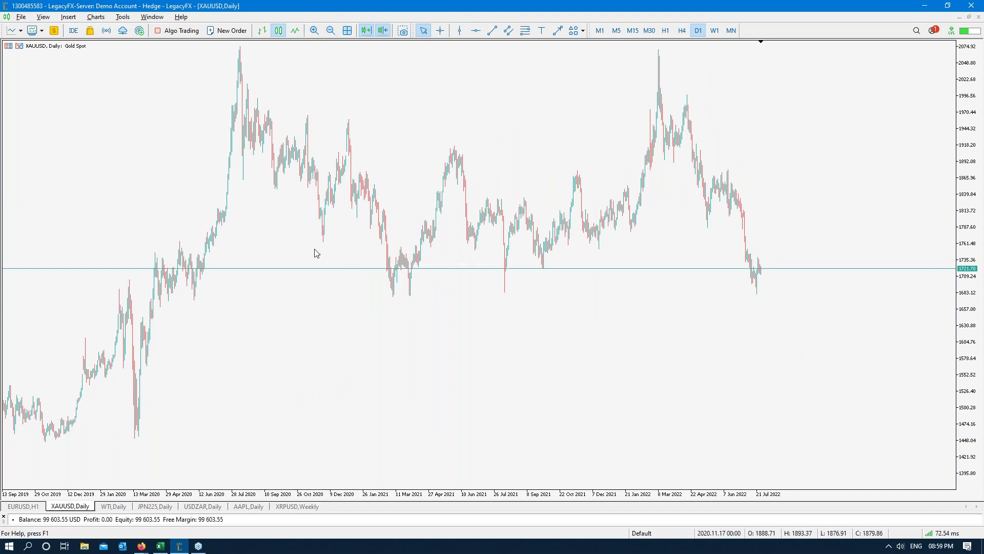
left_click(485, 36)
left_click_drag(487, 65, 459, 52)
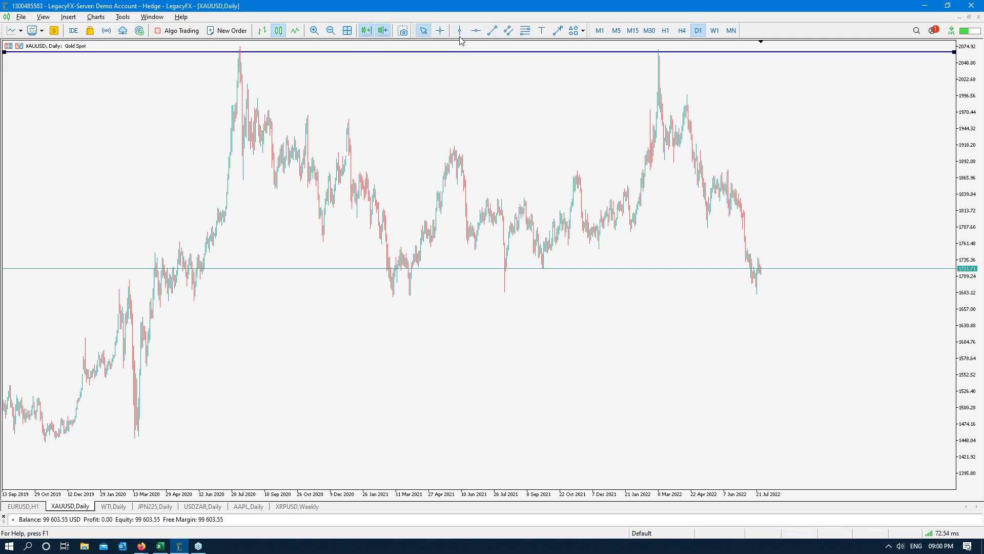
- Add a horizontal support line at about 1683 along the 2021 and July 2022 lows
left_click(476, 30)
left_click(613, 295)
left_click_drag(612, 294, 612, 292)
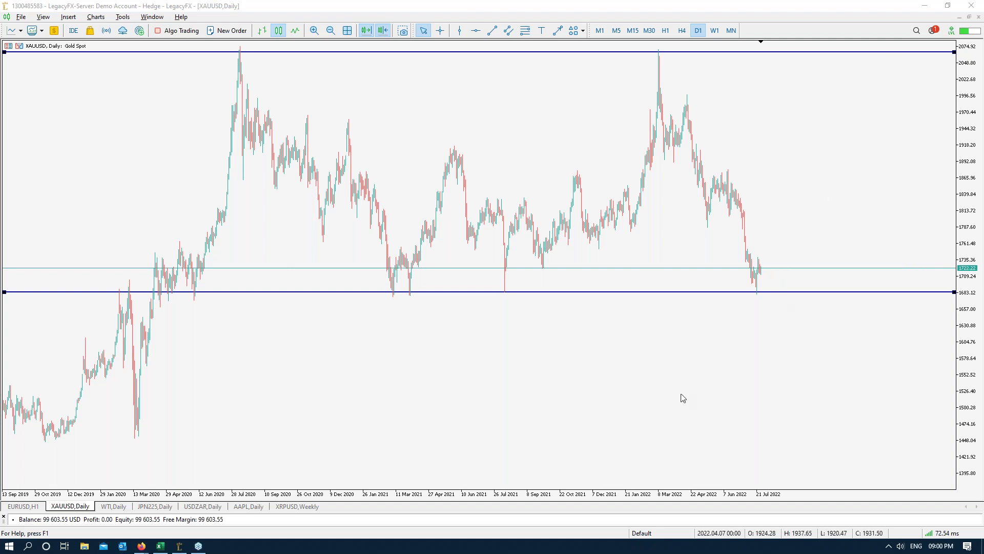
left_click(531, 294)
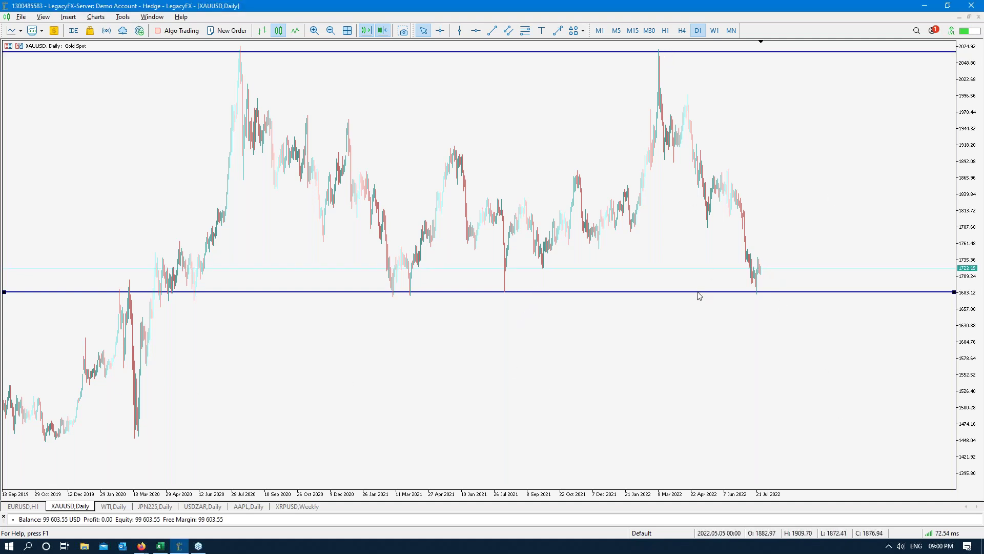
left_click(380, 471)
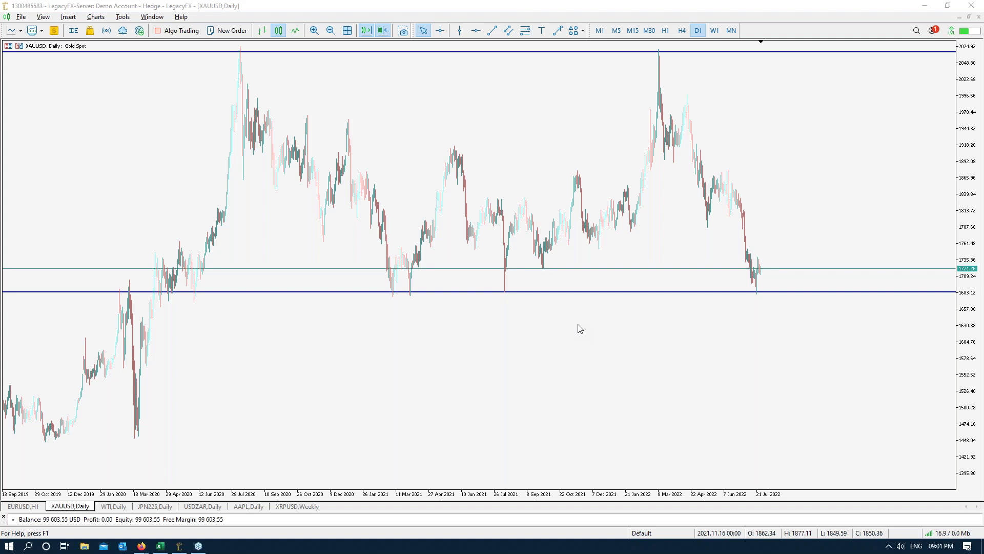
left_click(317, 33)
left_click(314, 31)
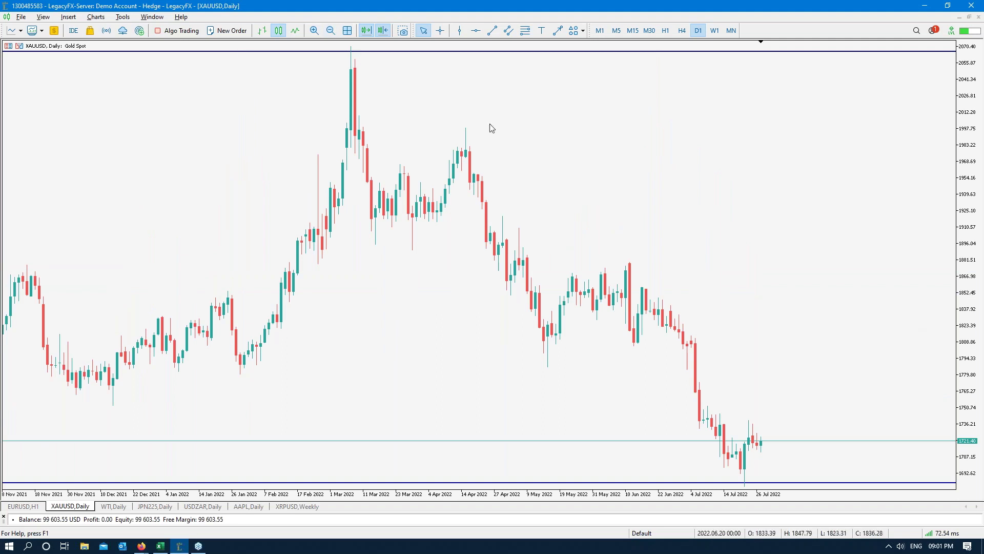
left_click(331, 31)
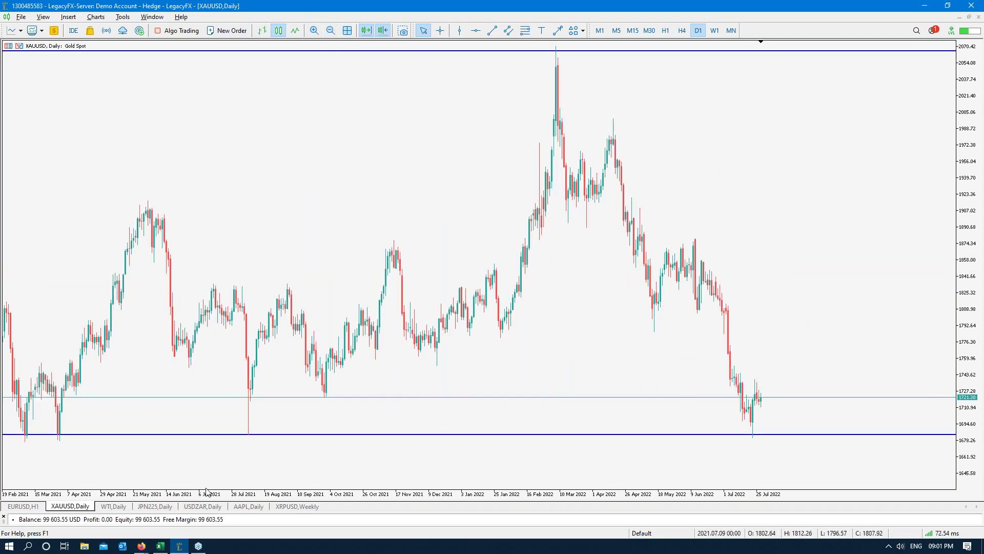
- Switch to the LegacyFX Firefox window and load investing.com in a new tab
left_click(141, 547)
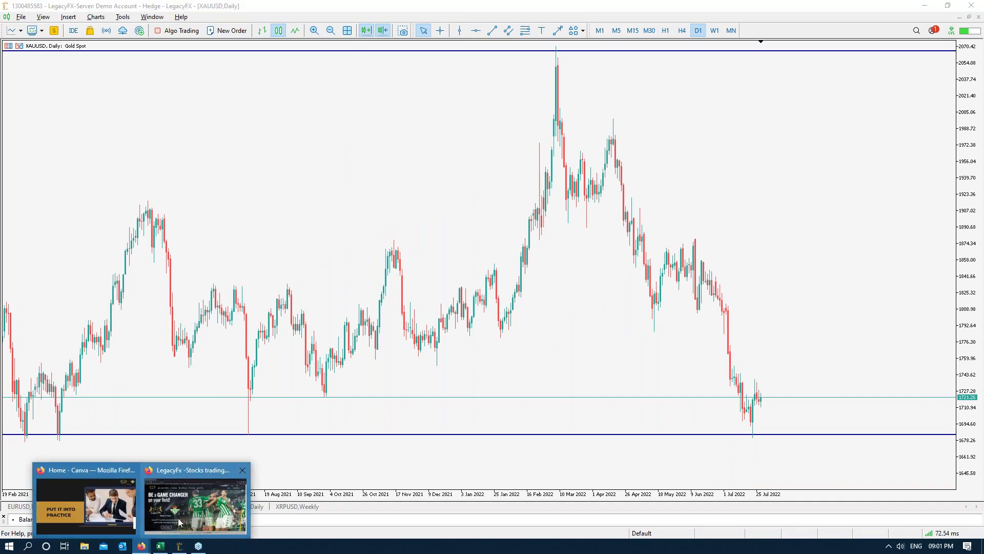
left_click(195, 500)
key("ctrl+t")
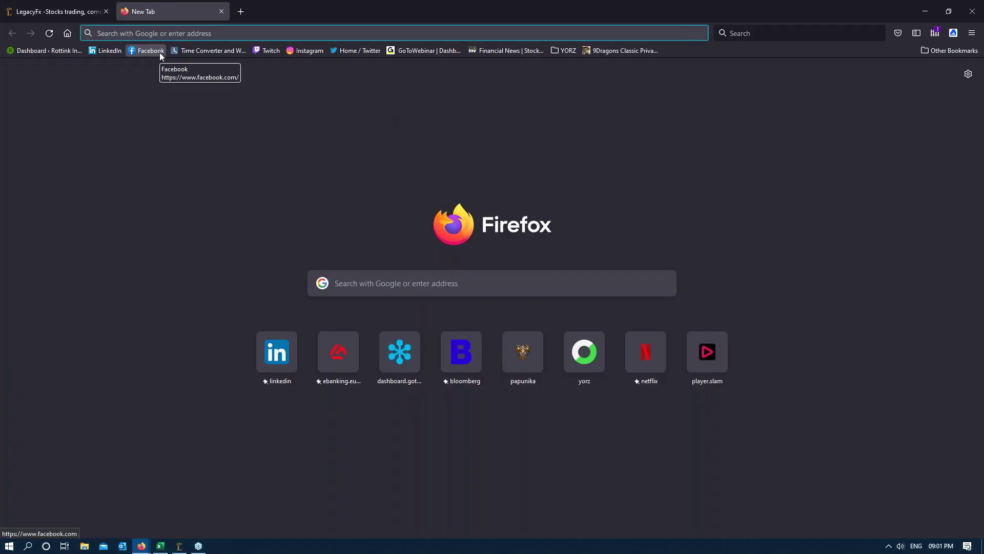
type("invest")
type("ing.comm")
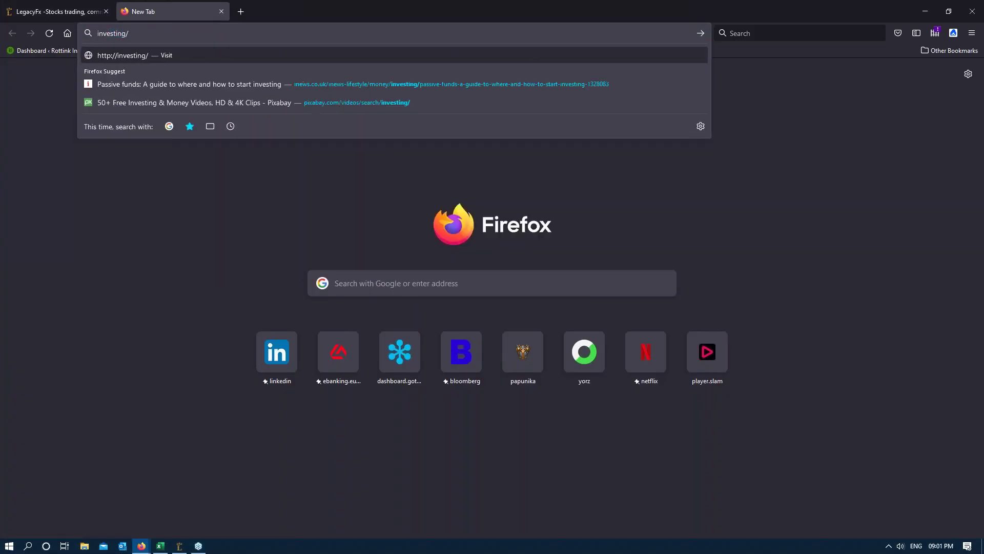
key("BackSpace")
key("BackSpace")
key("BackSpace")
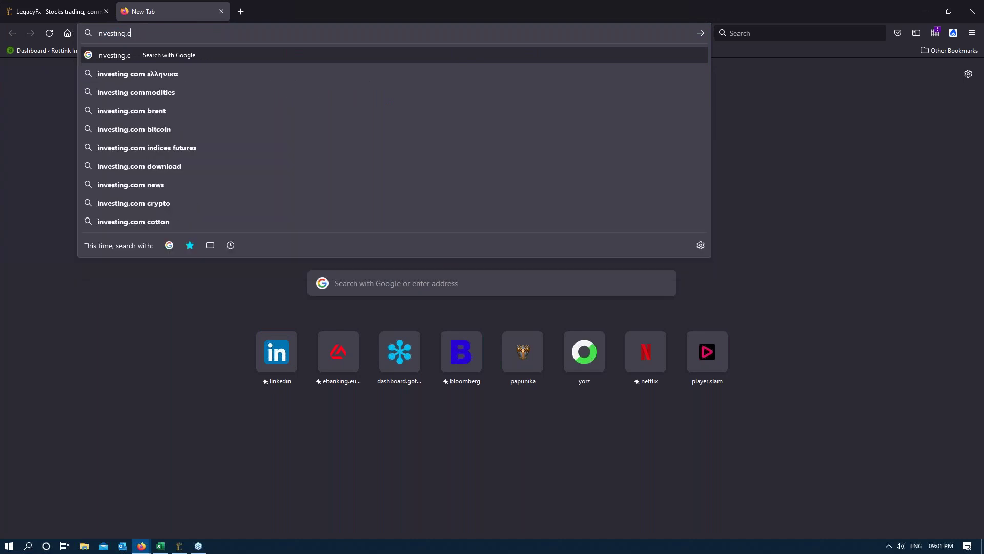
type("om/")
key("Return")
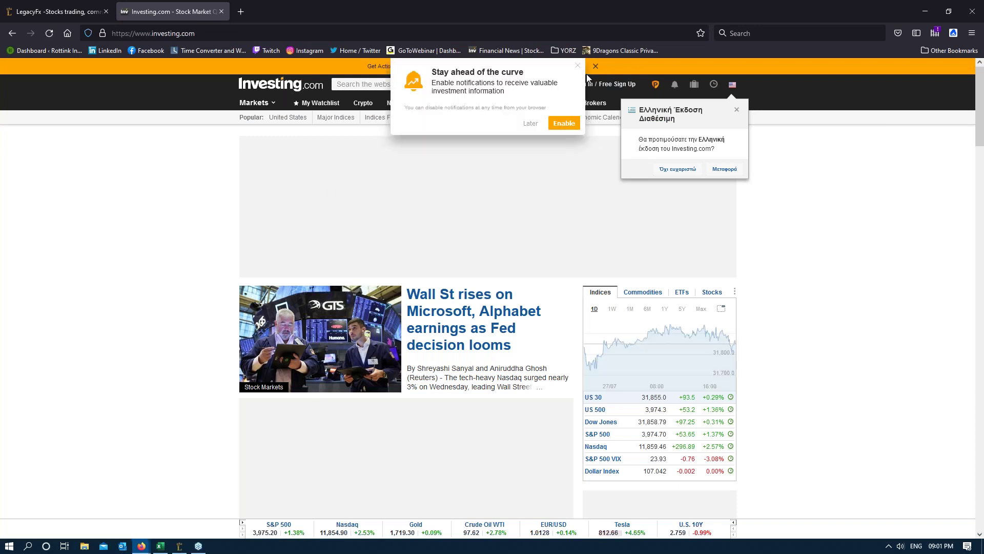
- Dismiss the notification offer, open the Economic Calendar, and review today's events down to the Fed Interest Rate Decision
left_click(578, 67)
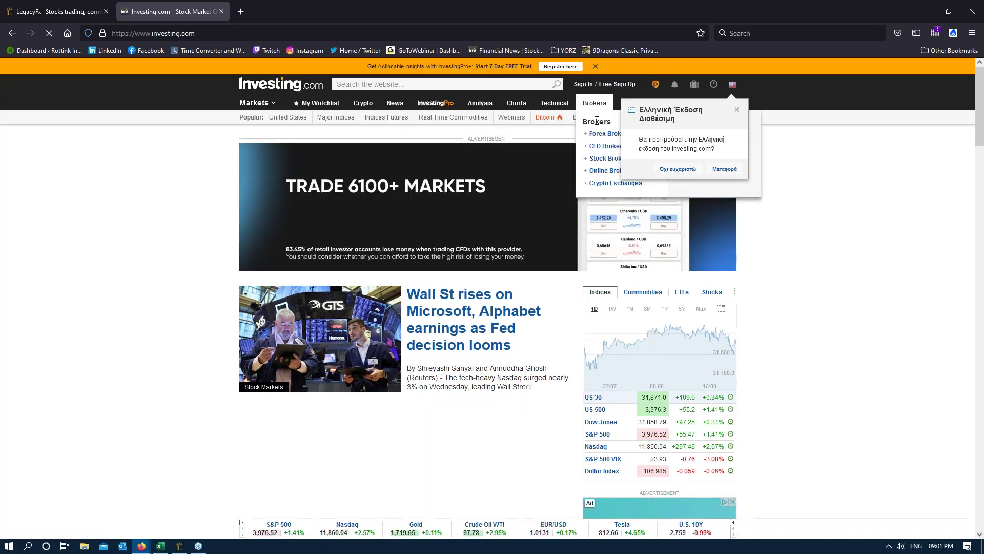
left_click(595, 117)
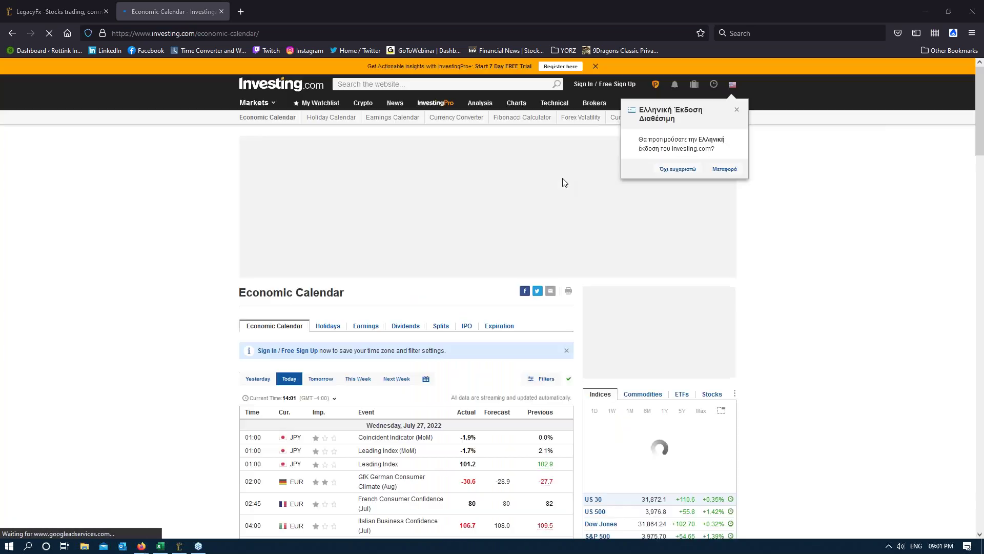
scroll(450, 305, "down", 5)
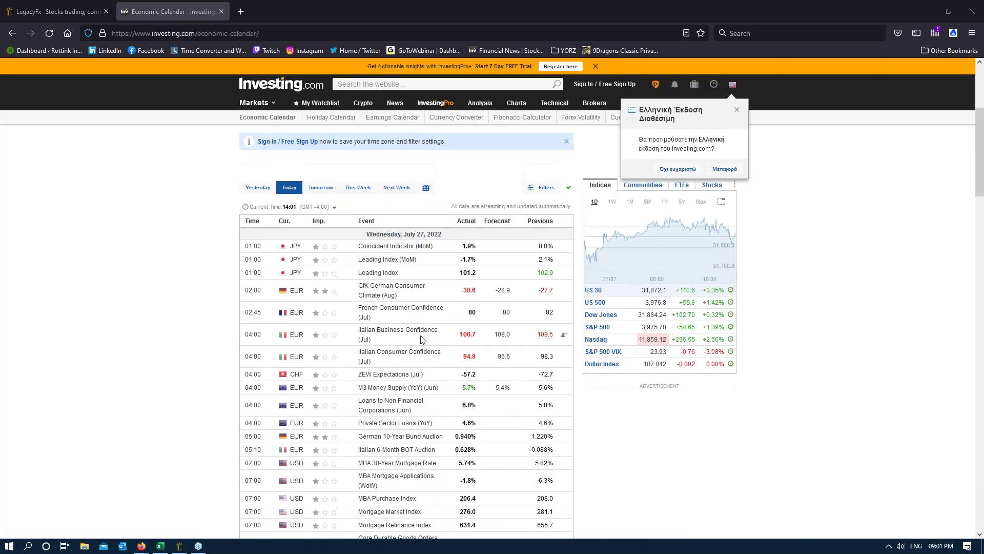
scroll(450, 305, "down", 3)
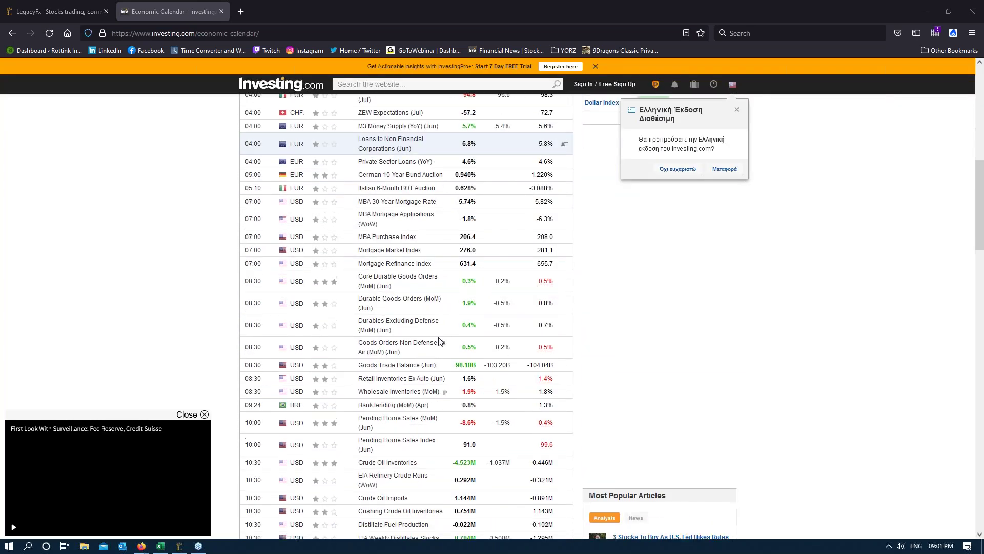
scroll(450, 305, "down", 6)
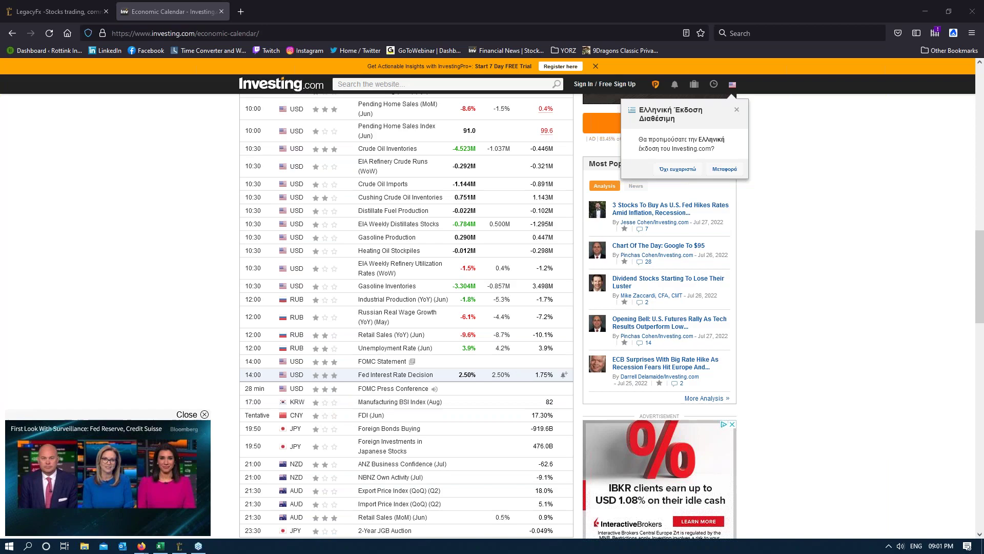
- Switch back to the LegacyFX trading platform, bring EURUSD H1 to its latest candles, and compare it with the daily gold chart
key("alt+Tab")
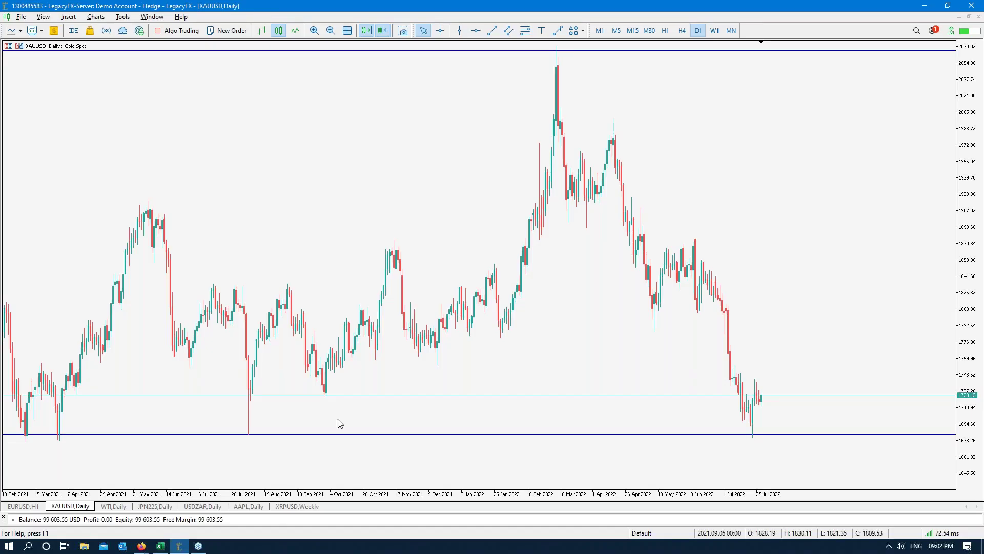
left_click(23, 506)
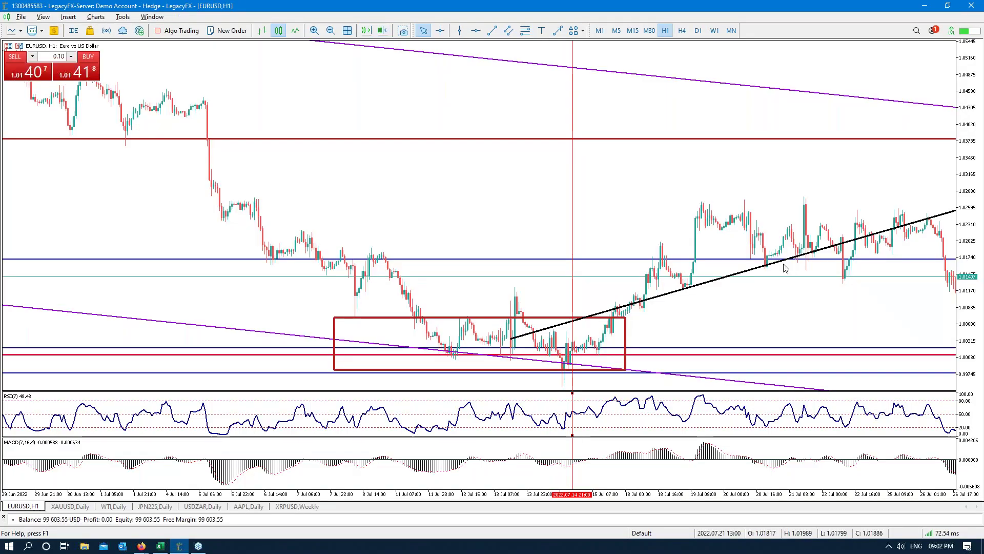
left_click(380, 31)
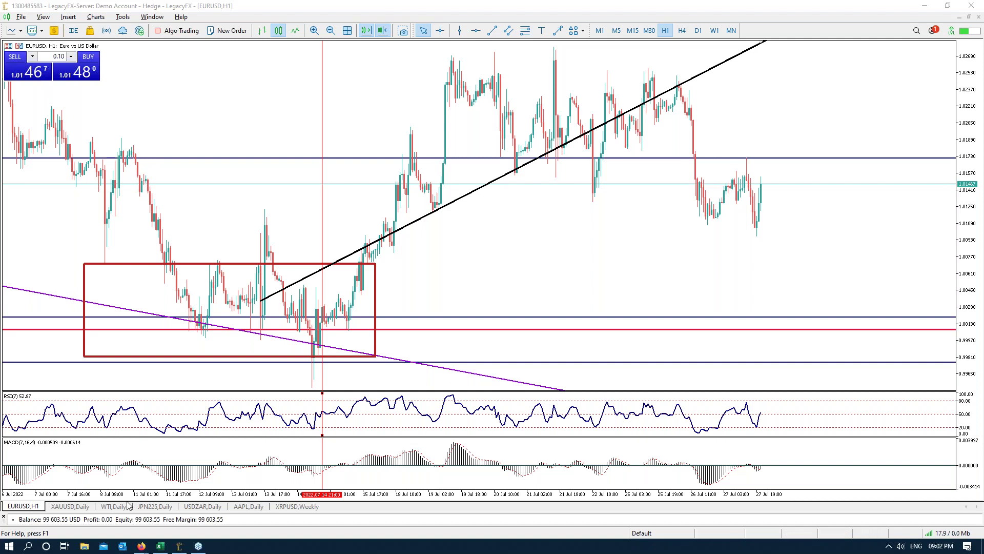
left_click(72, 507)
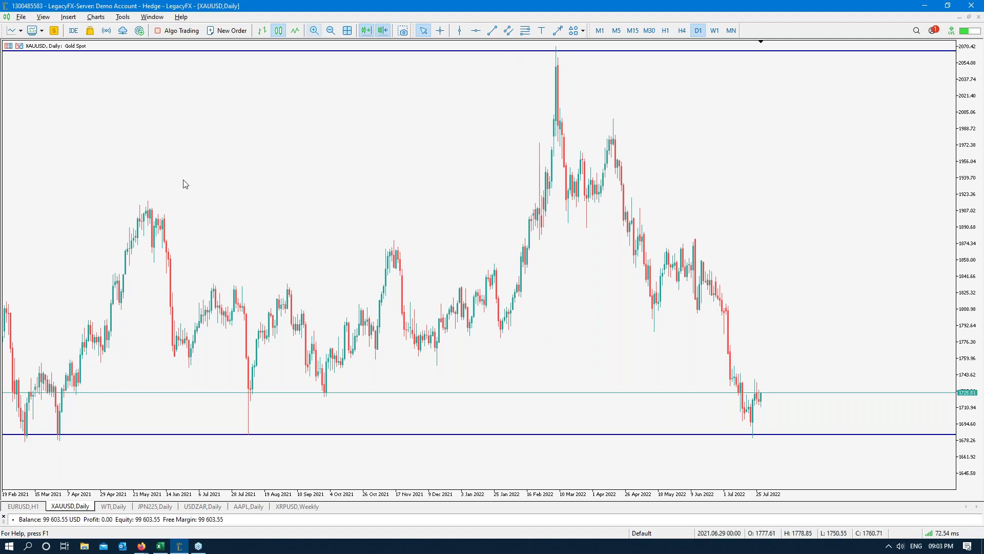
left_click(35, 505)
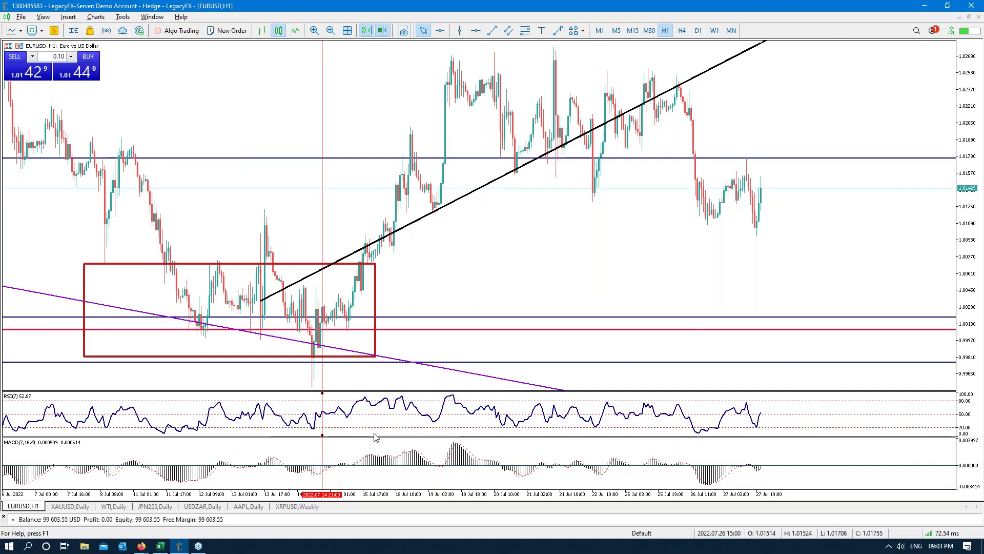
- Bring up the USDZAR chart and set it to the one-hour timeframe
left_click(88, 507)
left_click(185, 507)
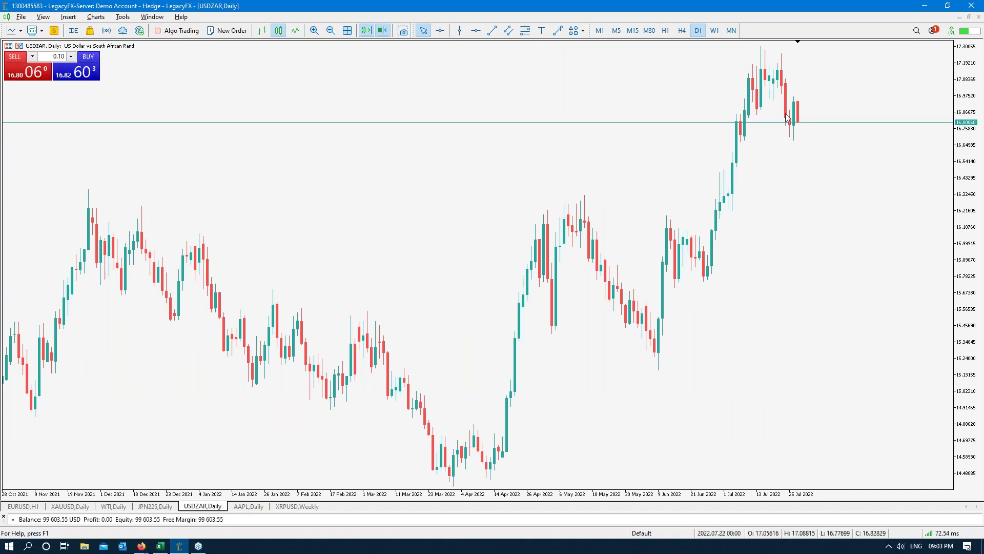
left_click(666, 30)
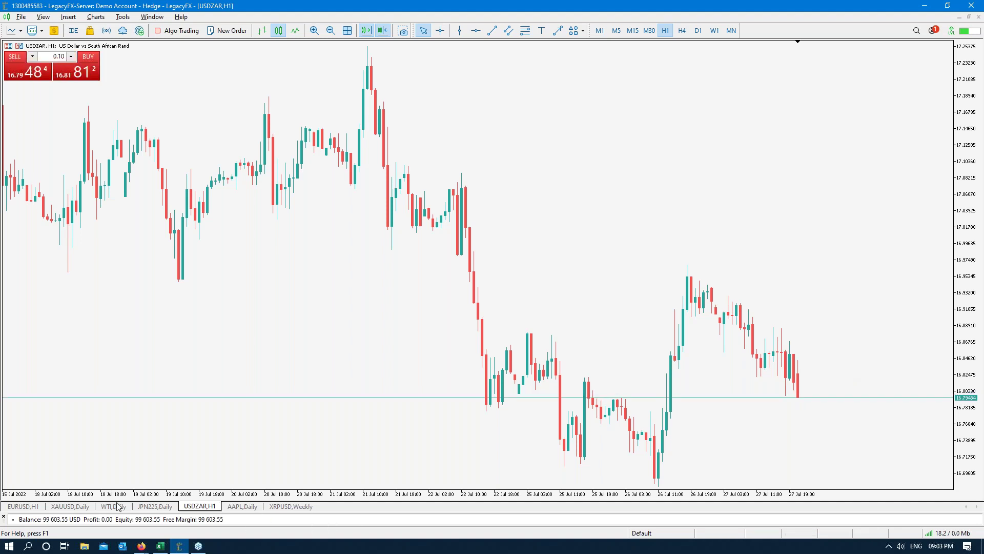
- Show the XAUUSD daily chart as a line chart and add a horizontal line at about 1913 near the mid-2021 peak
left_click(72, 506)
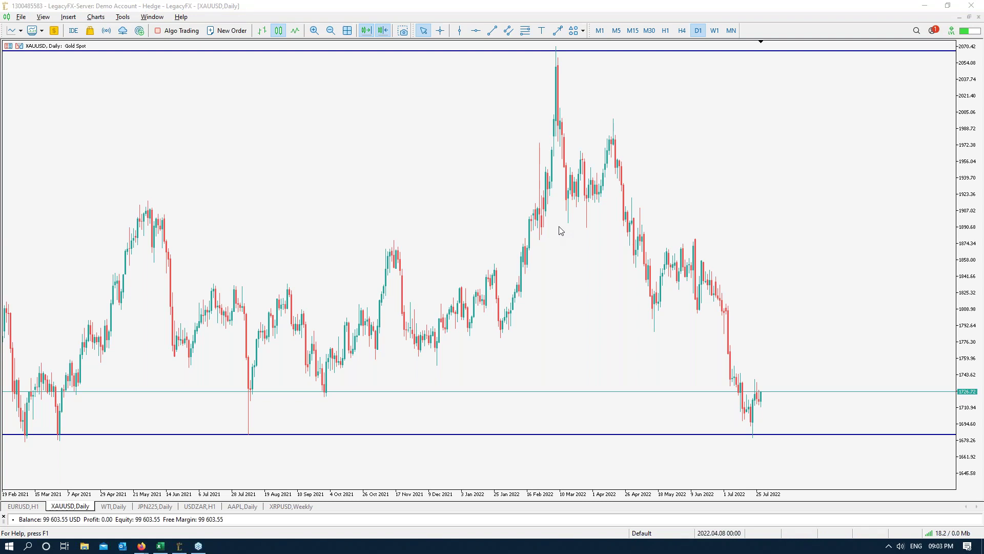
left_click(294, 30)
left_click(476, 31)
left_click_drag(707, 233, 712, 205)
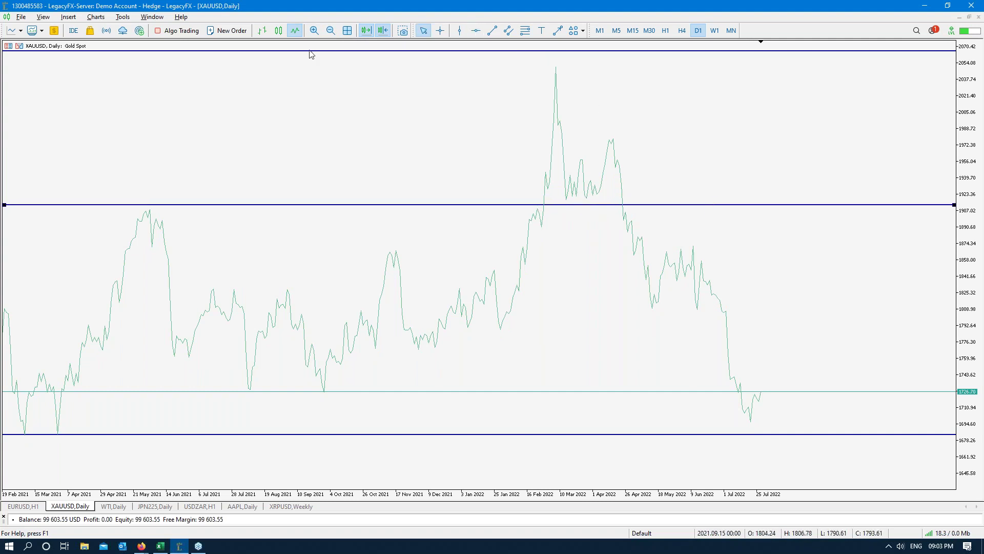
left_click(278, 30)
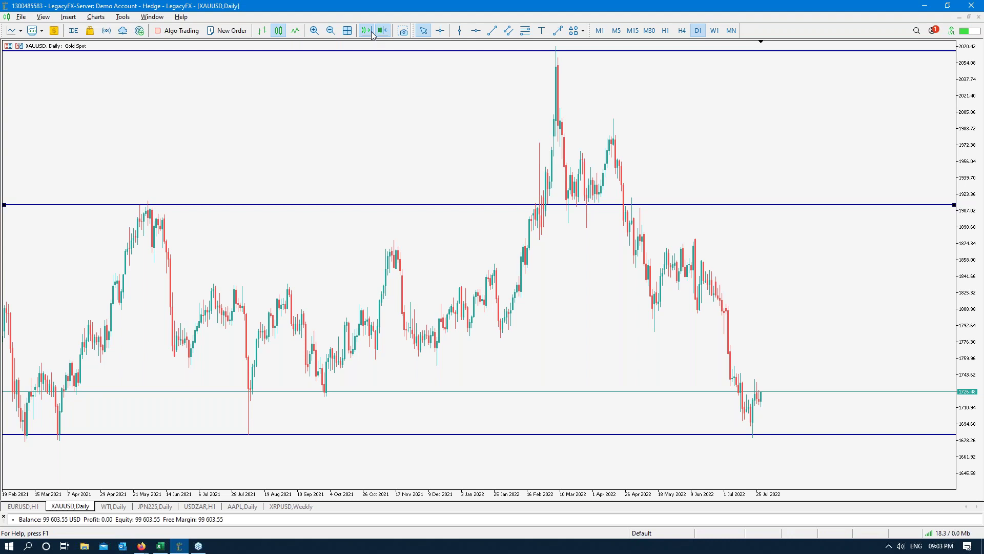
left_click(290, 33)
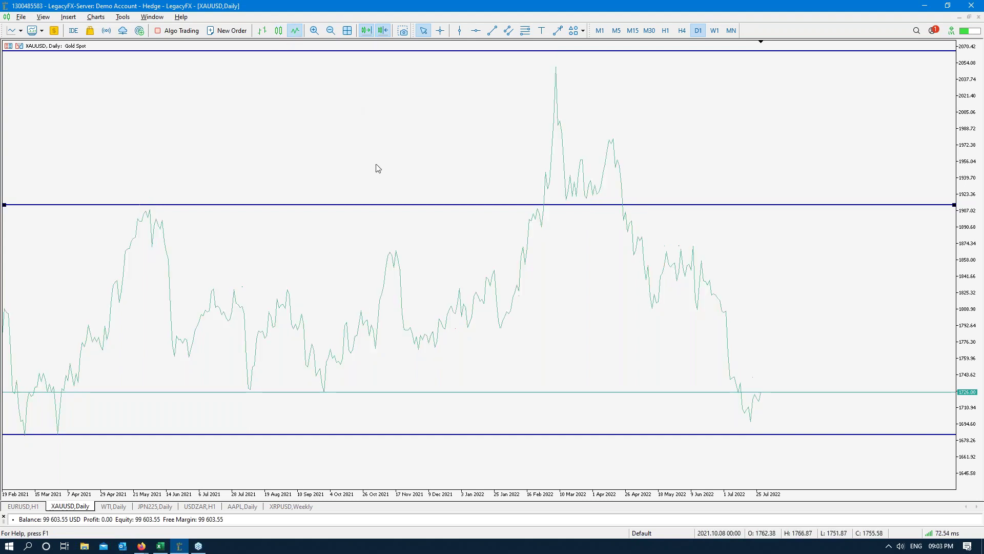
- Add a horizontal line at about 1808 along the May and June 2022 lows on the gold chart
left_click_drag(967, 259, 974, 285)
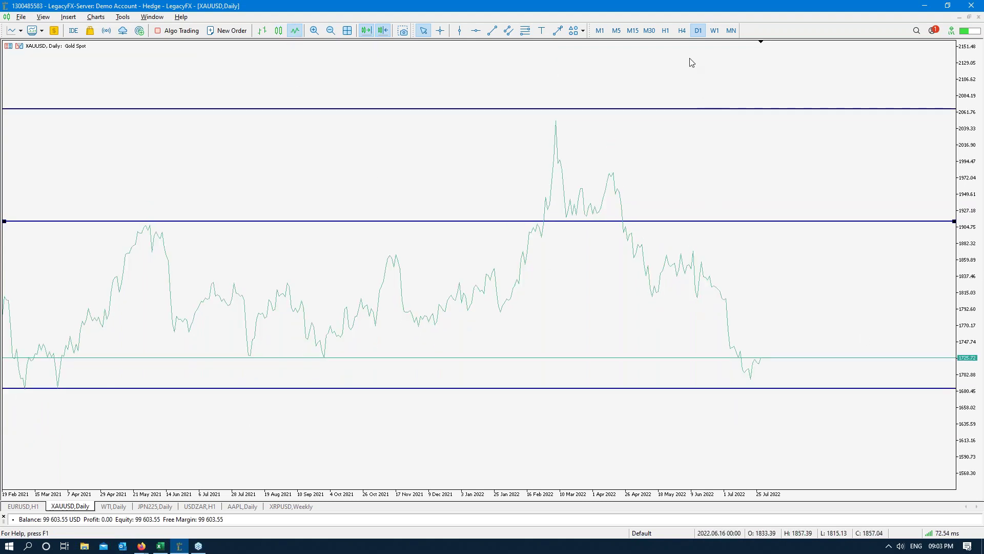
left_click(476, 31)
left_click_drag(801, 283, 800, 297)
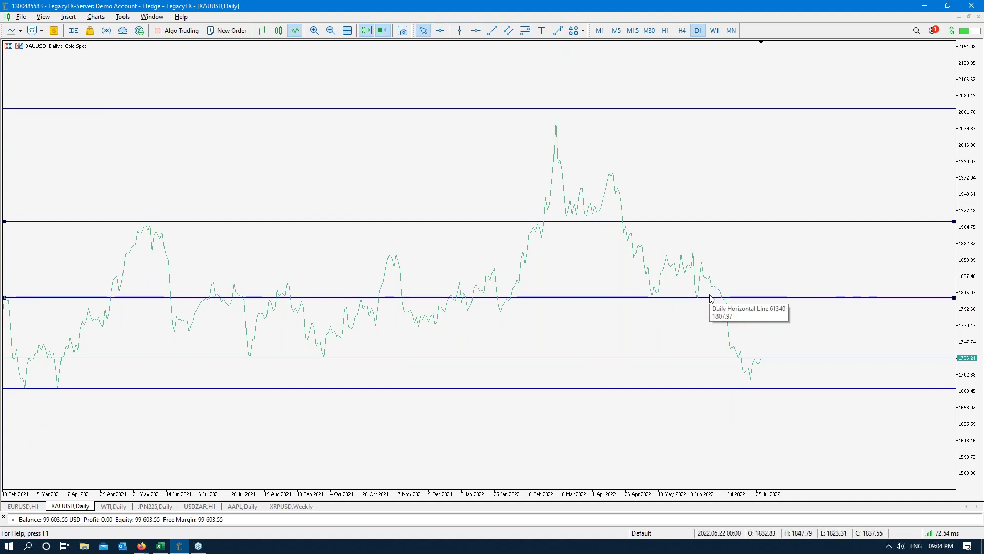
- Try the 1808 horizontal line at about 1828 along the 2021 highs and return it to about 1808
left_click_drag(247, 300, 264, 287)
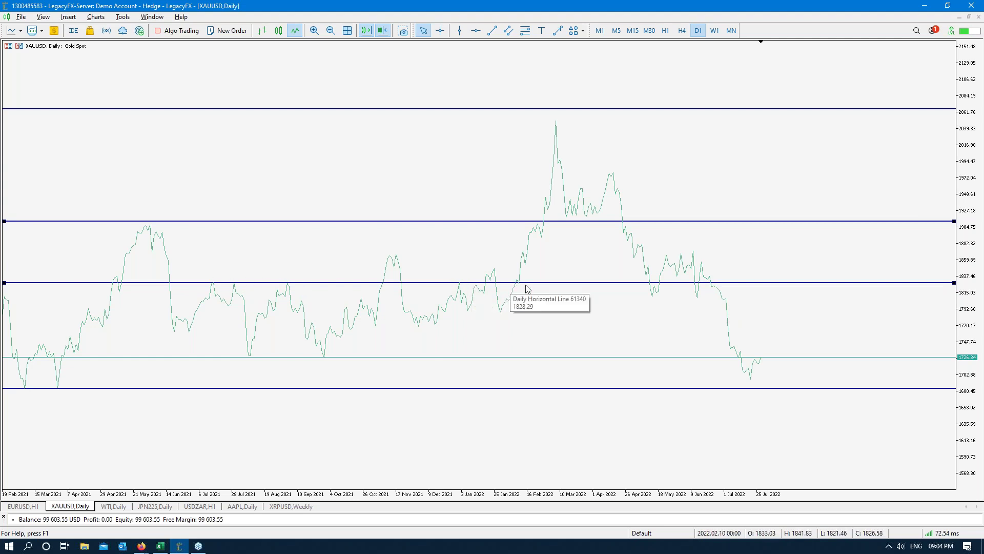
left_click_drag(699, 285, 703, 301)
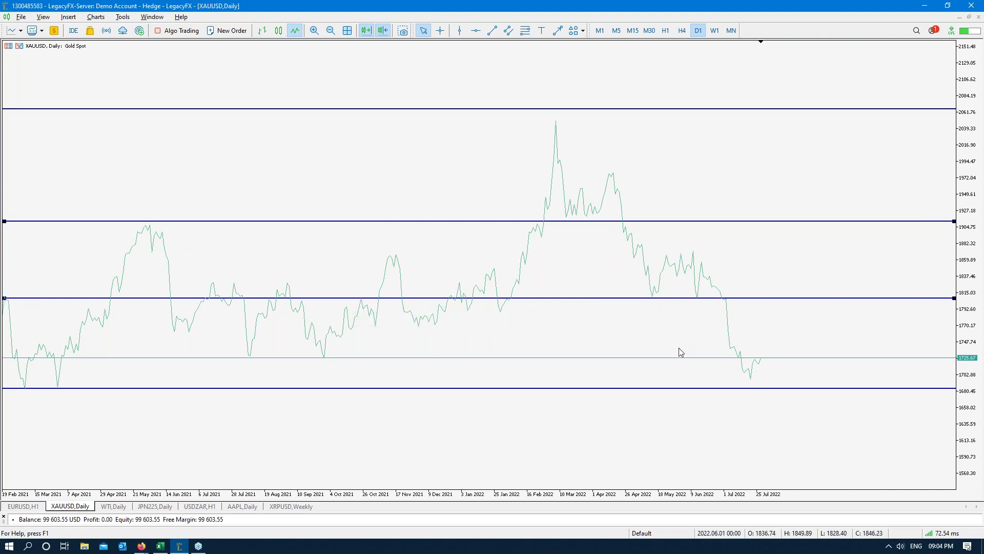
left_click_drag(705, 301, 709, 286)
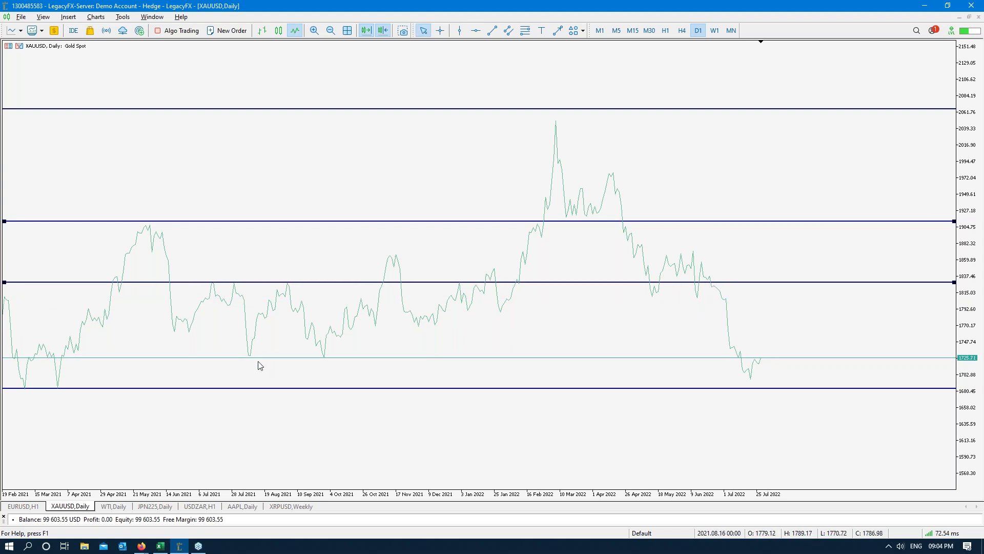
left_click_drag(712, 285, 708, 301)
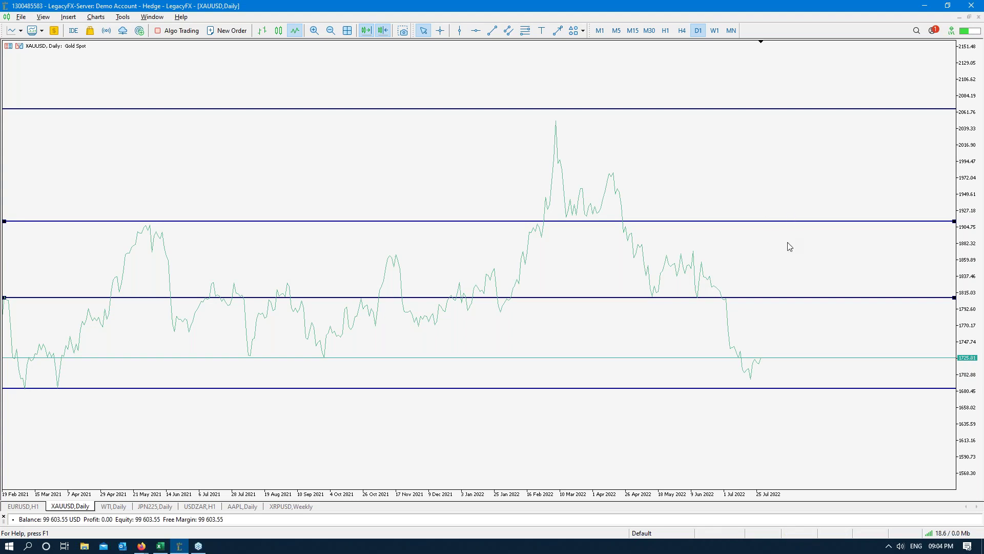
left_click(791, 302)
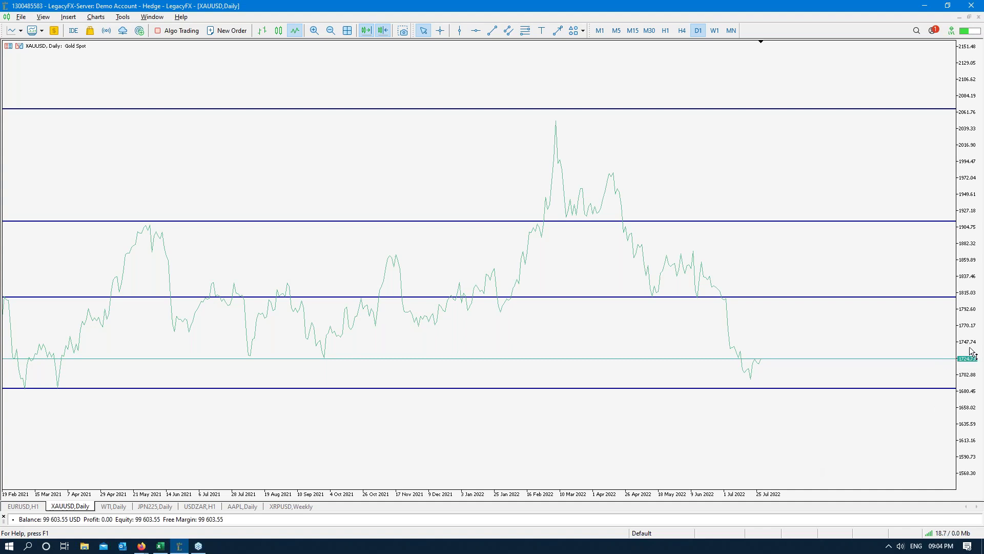
- Draw a descending trendline from the March 2022 peak through the April 2022 peak, extending past the latest gold price
left_click_drag(972, 353, 969, 362)
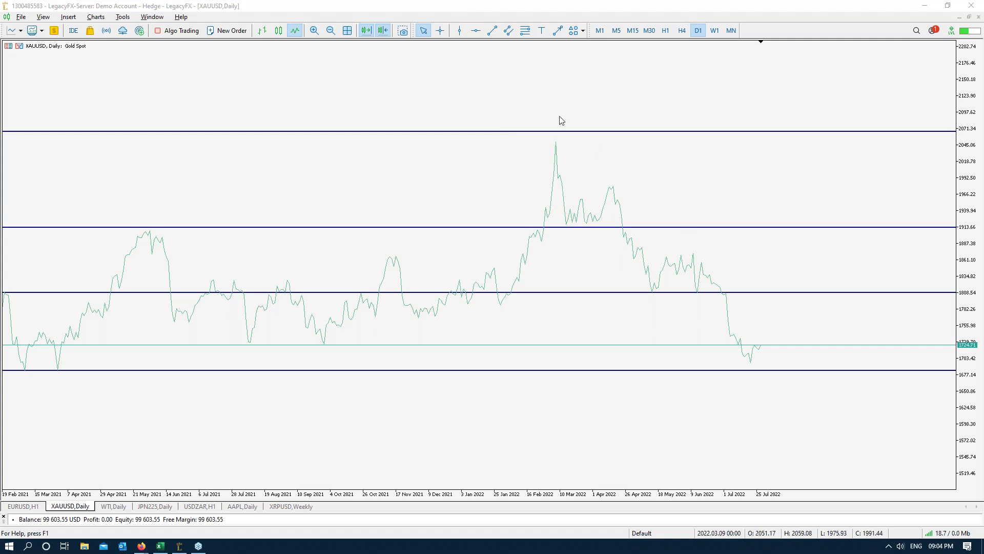
left_click(496, 32)
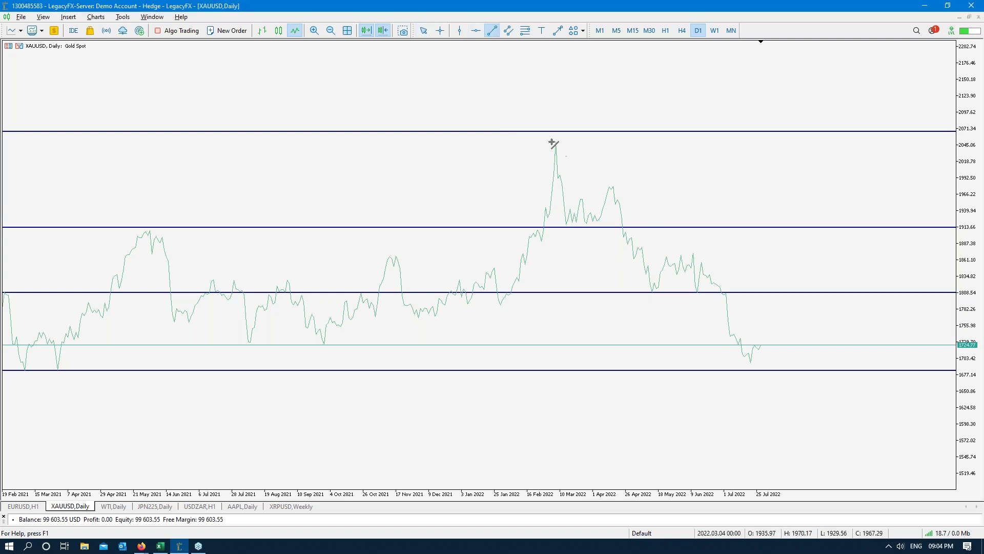
left_click_drag(555, 142, 946, 428)
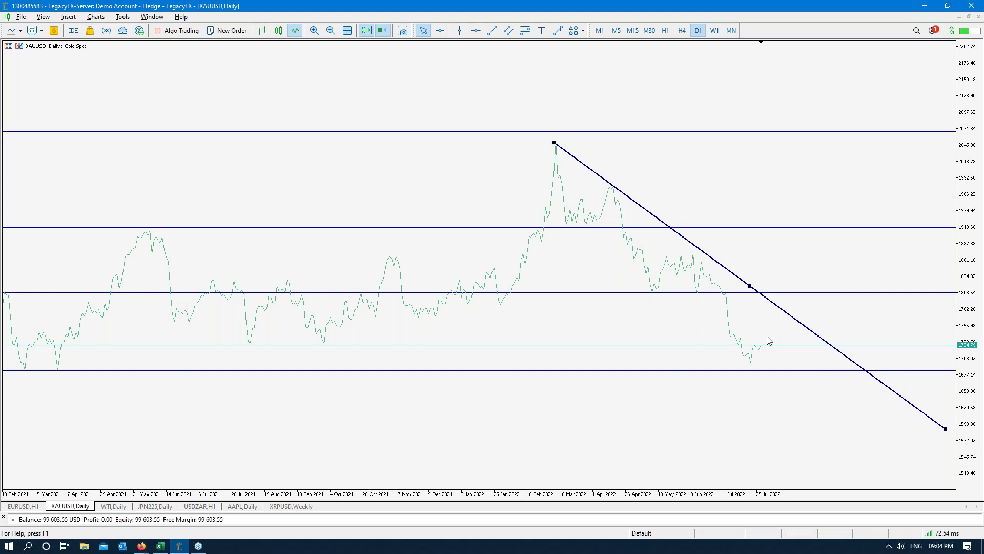
double_click(797, 323)
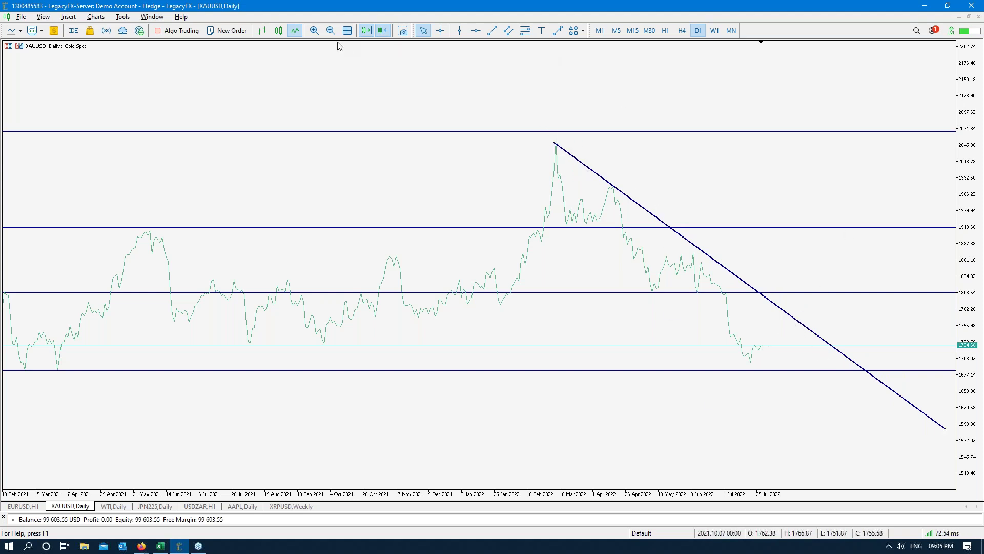
- Draw a lower descending trendline from the mid-March 2022 low through the May 2022 low to form a falling channel
left_click(493, 31)
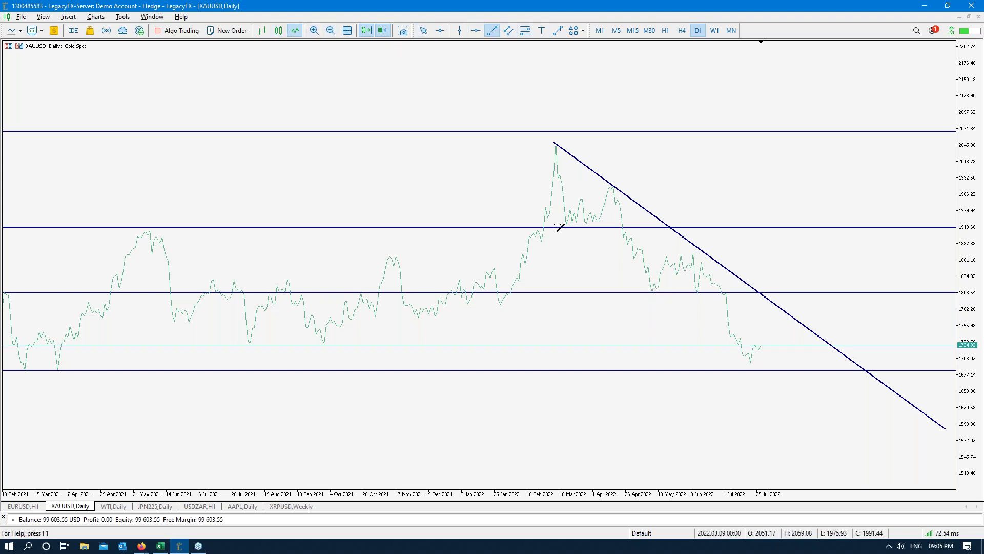
left_click_drag(567, 224, 809, 417)
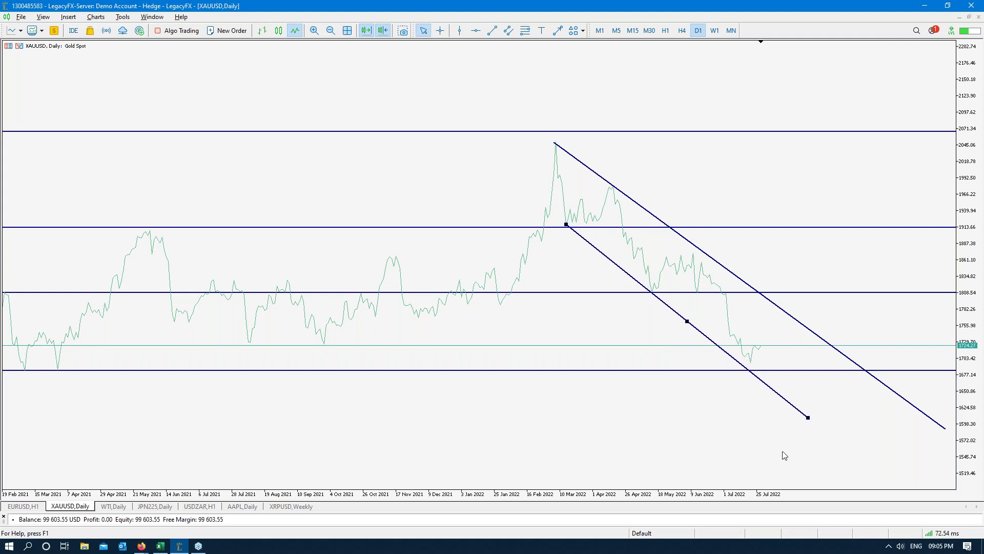
left_click(812, 420)
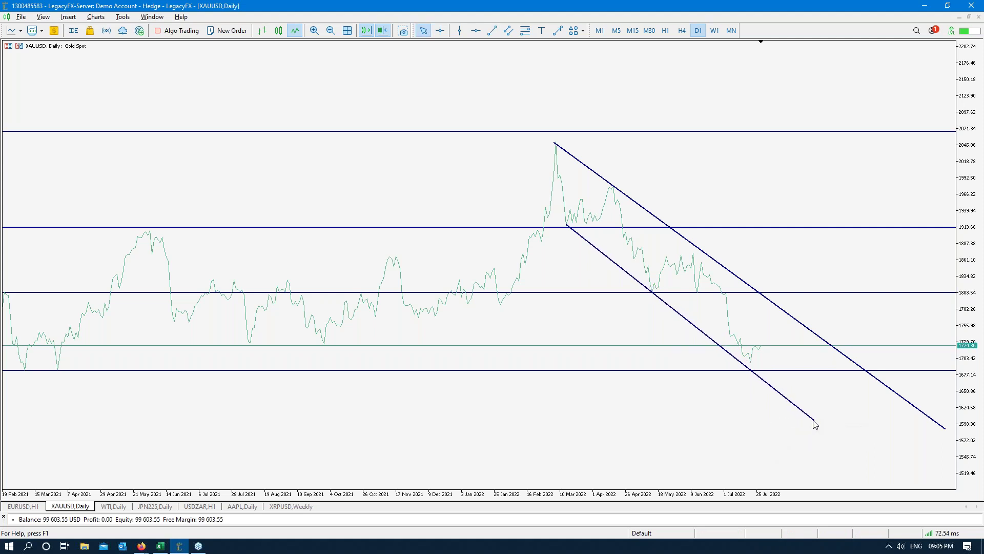
- Show the gold chart as candlesticks and draw two rising arrows across the channel, from the March low to the April peak and from the May low to the June high
left_click(278, 31)
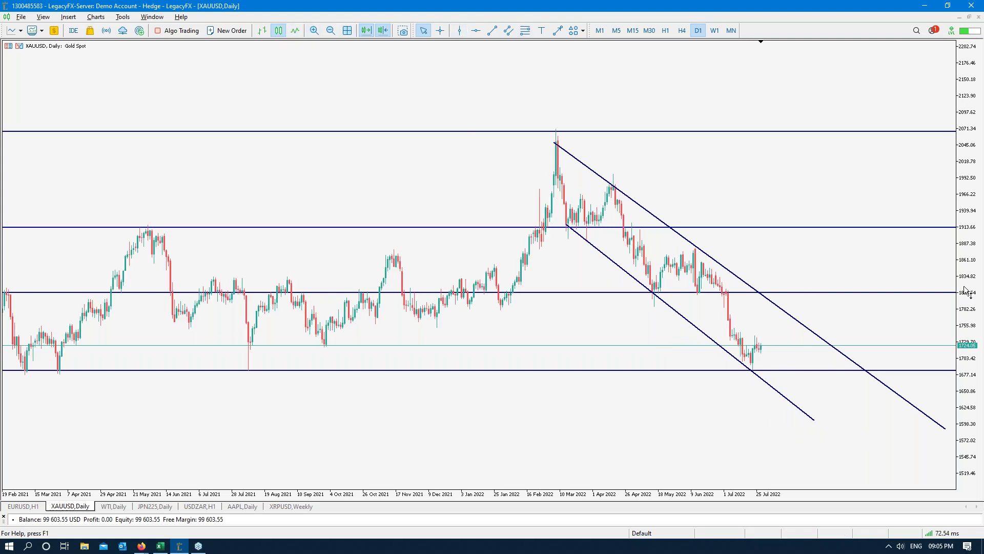
left_click_drag(967, 291, 969, 334)
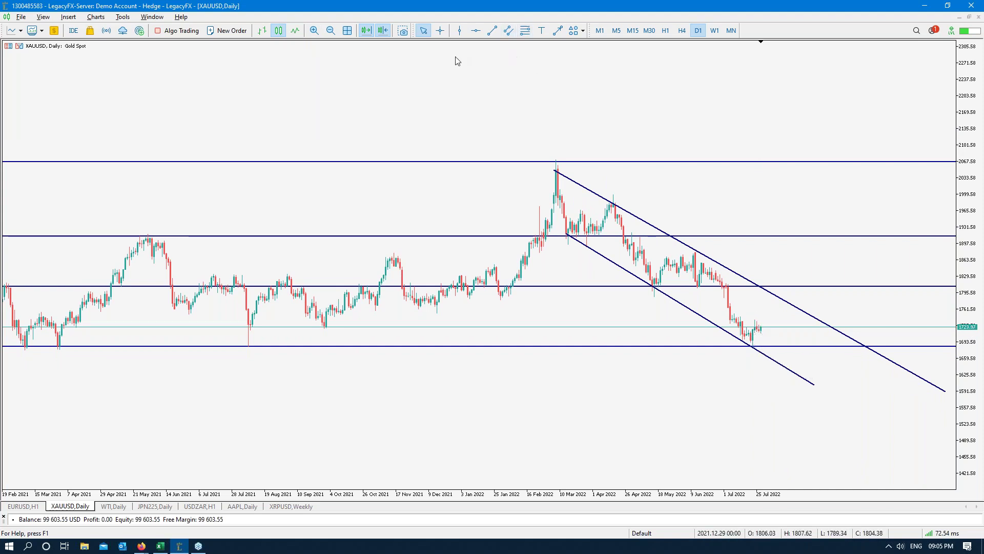
left_click_drag(960, 228, 798, 323)
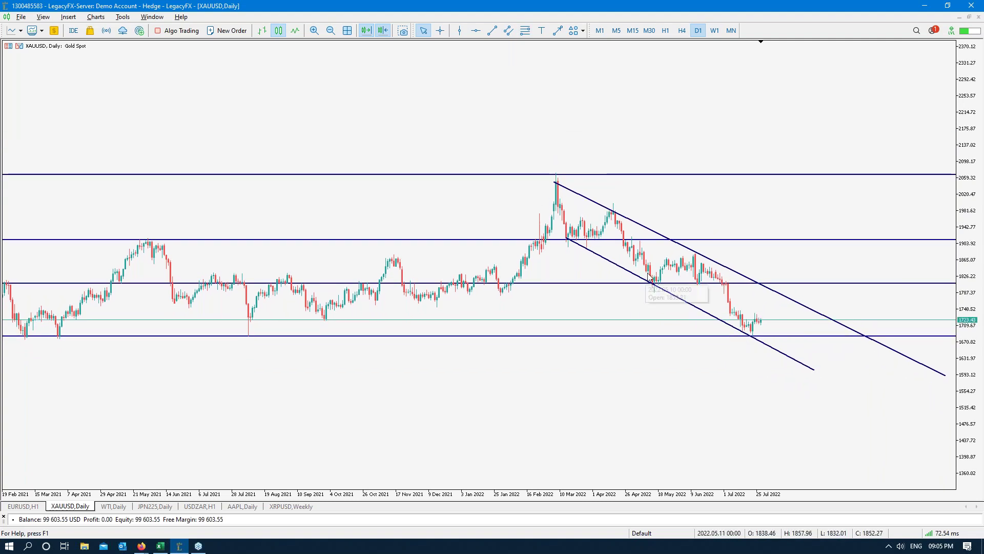
left_click(558, 31)
left_click_drag(568, 237, 615, 211)
left_click(559, 30)
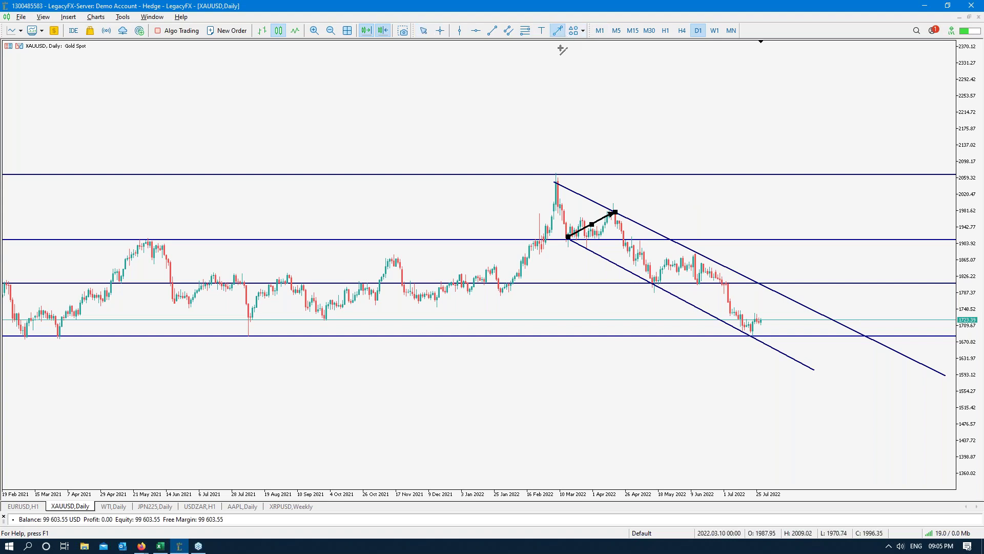
mouse_move(654, 285)
left_mouse_down()
mouse_move(705, 258)
mouse_move(696, 253)
left_mouse_up()
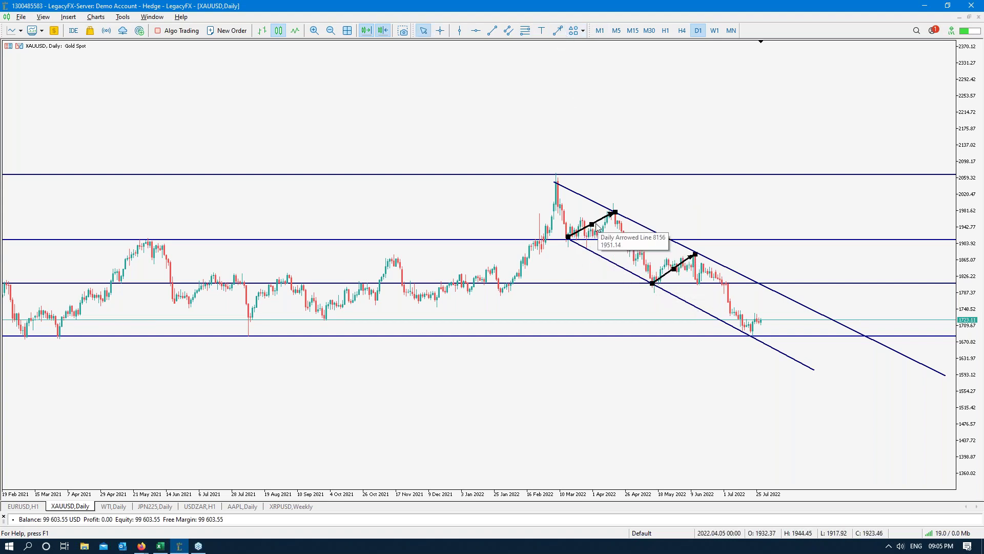
- Move both rising arrows above the channel and place one from the July low up to the upper channel line
left_click_drag(595, 226, 721, 222)
left_click_drag(675, 271, 722, 218)
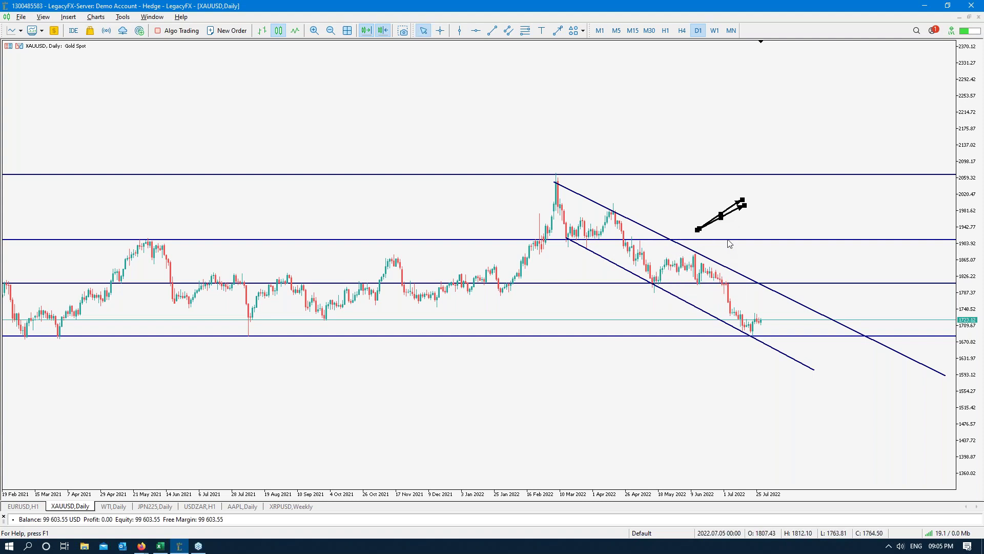
left_click_drag(718, 220, 774, 320)
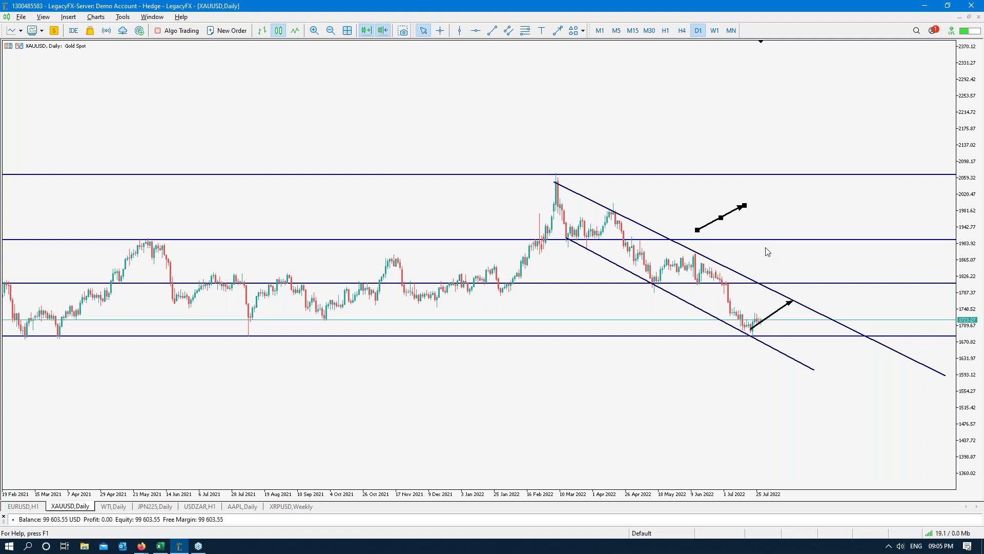
- Draw two projection arrows from the rising arrow's tip, one up to the highest horizontal line and one down to about 1465
left_click(558, 30)
left_click_drag(793, 301, 847, 174)
left_click(809, 262)
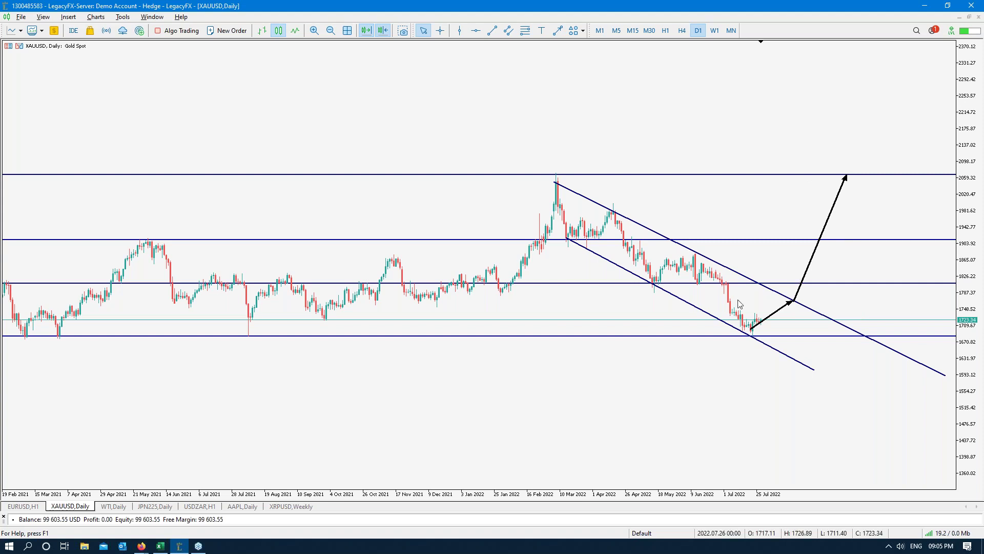
left_click(558, 30)
left_click_drag(794, 301, 878, 427)
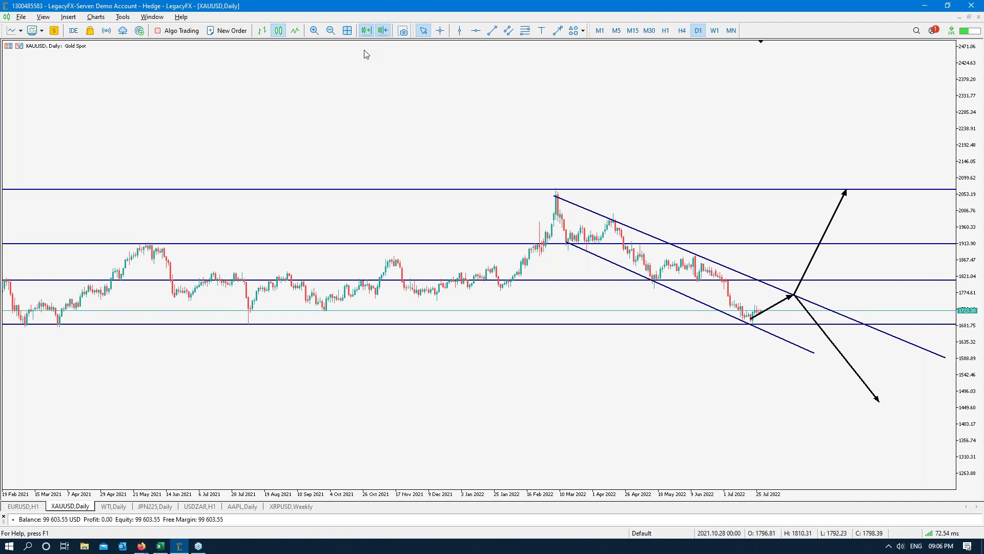
- Zoom in on the latest gold candles and switch the chart to the H1 timeframe
left_click(314, 30)
left_click(314, 31)
left_click_drag(953, 288, 973, 257)
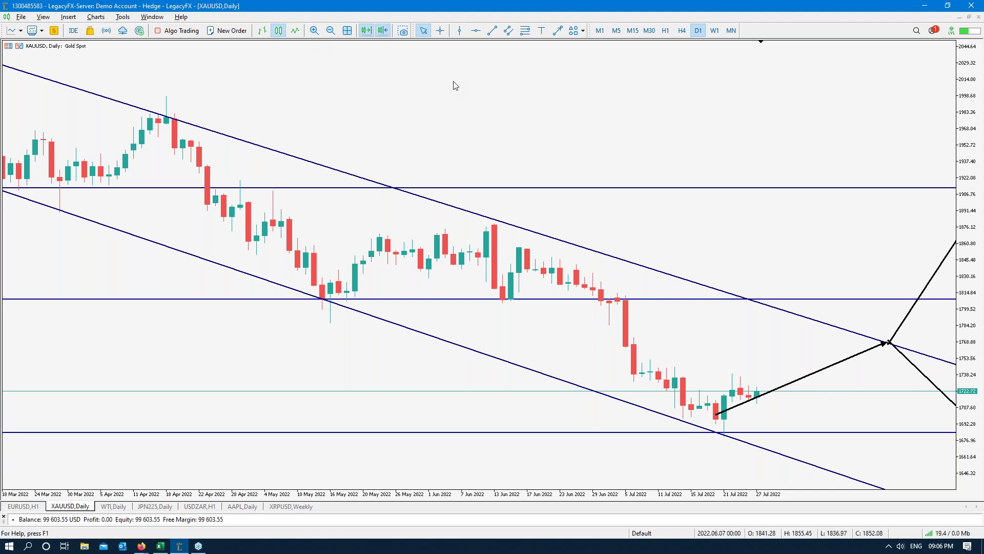
left_click(665, 32)
left_click_drag(974, 264, 976, 271)
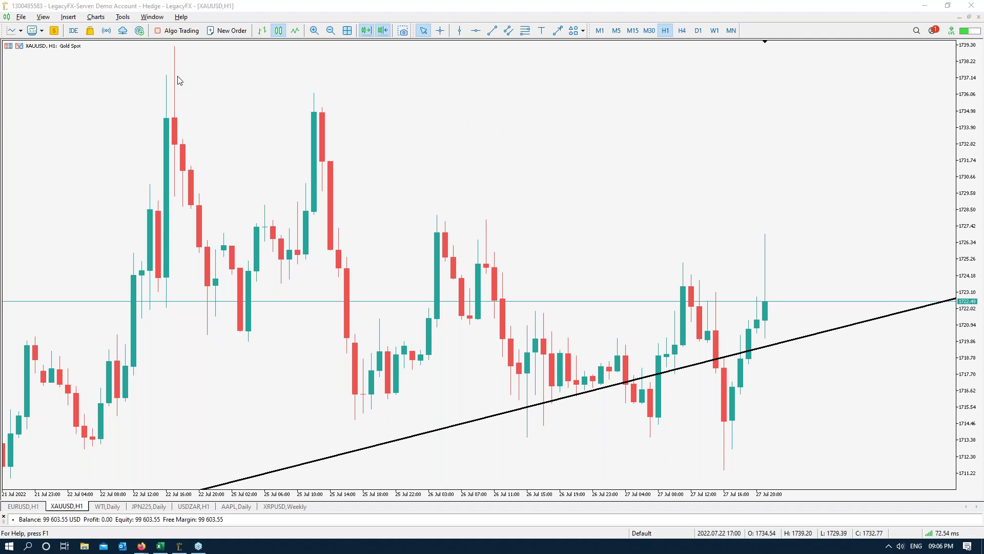
- Try a descending equidistant channel along the 26 and 27 July highs, lowering its parallel line toward the lows, and remove it
left_click(508, 31)
left_click_drag(437, 233, 930, 341)
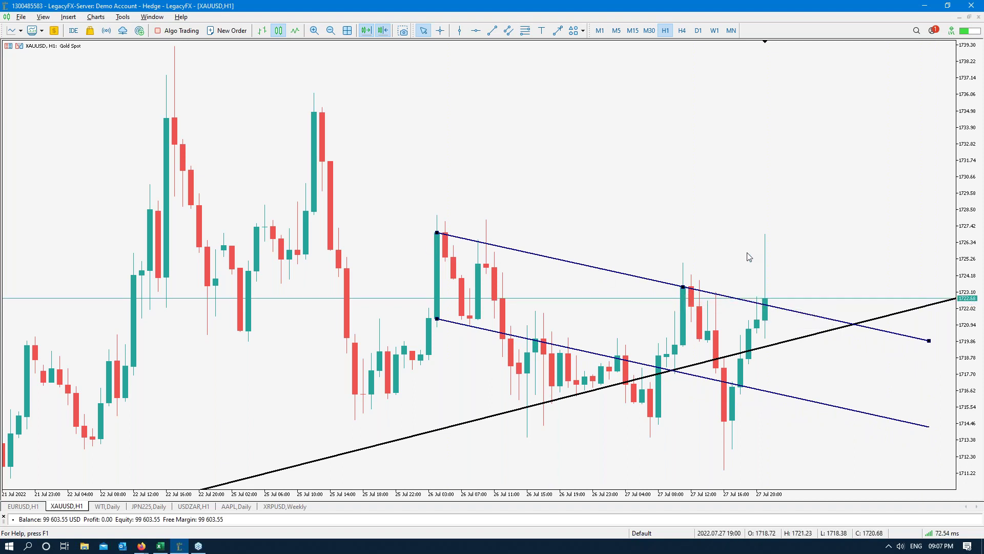
left_click_drag(438, 321, 511, 396)
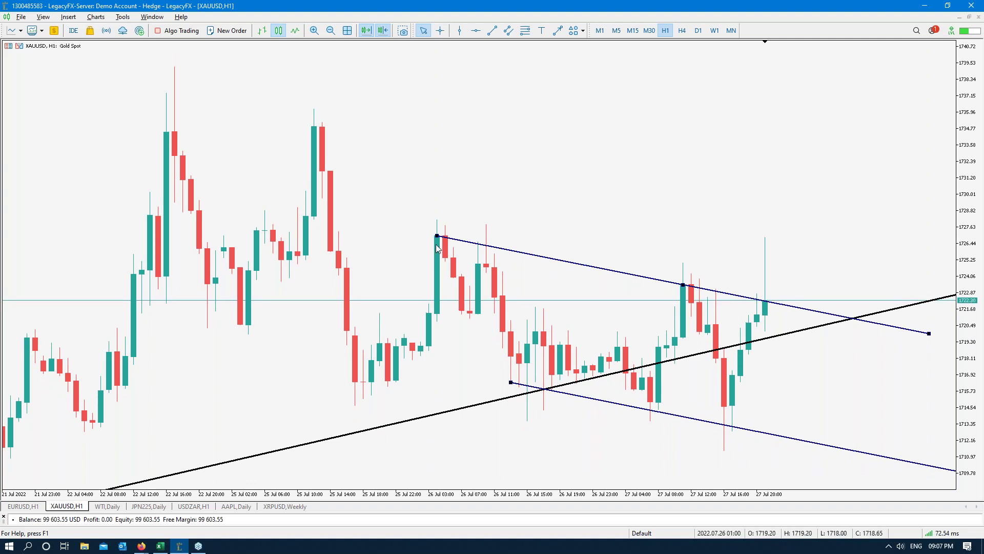
key("Delete")
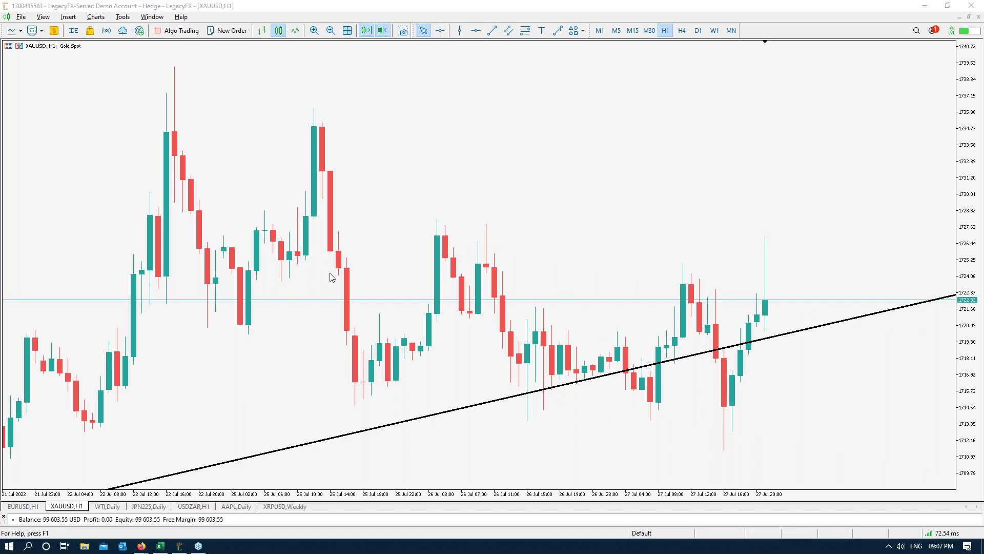
- Add horizontal lines at about 1714.6 along the 27 July lows and at about 1720.3 on the hourly chart
left_click(475, 30)
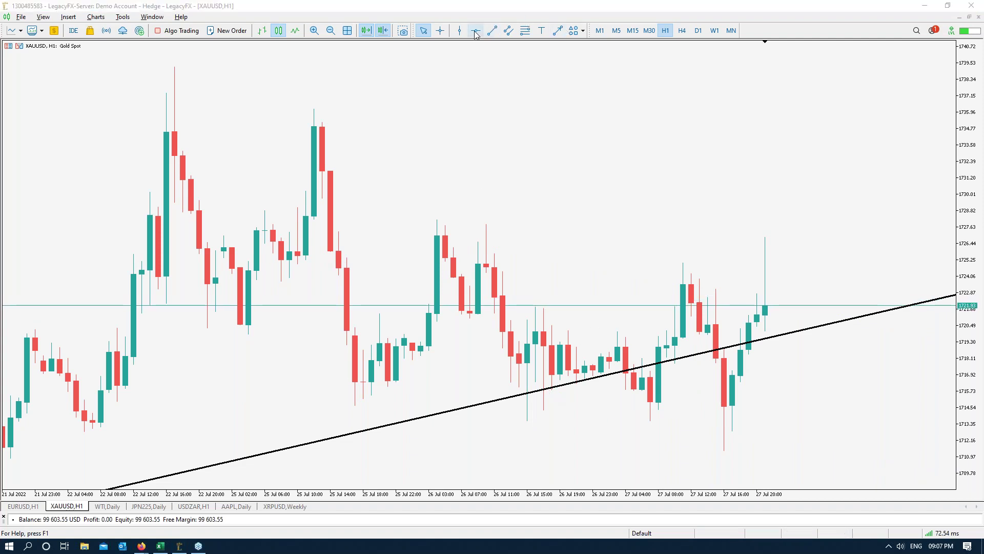
left_click_drag(812, 402, 812, 407)
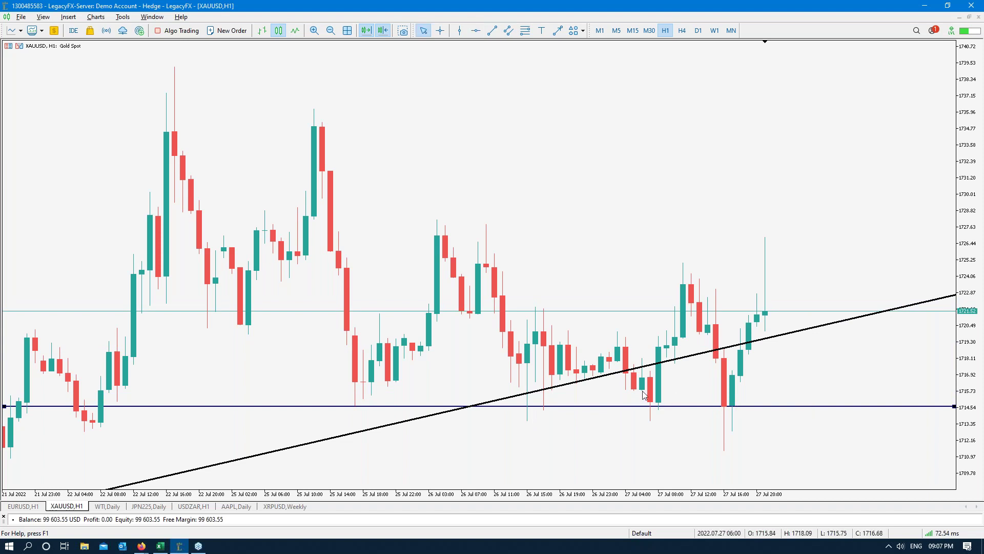
left_click(476, 30)
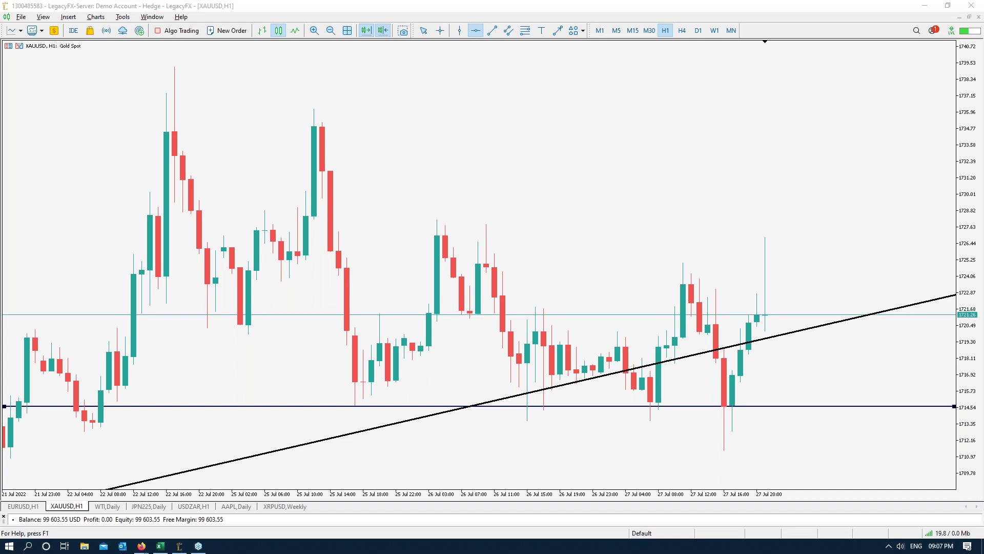
left_click(293, 323)
left_click_drag(295, 324, 294, 327)
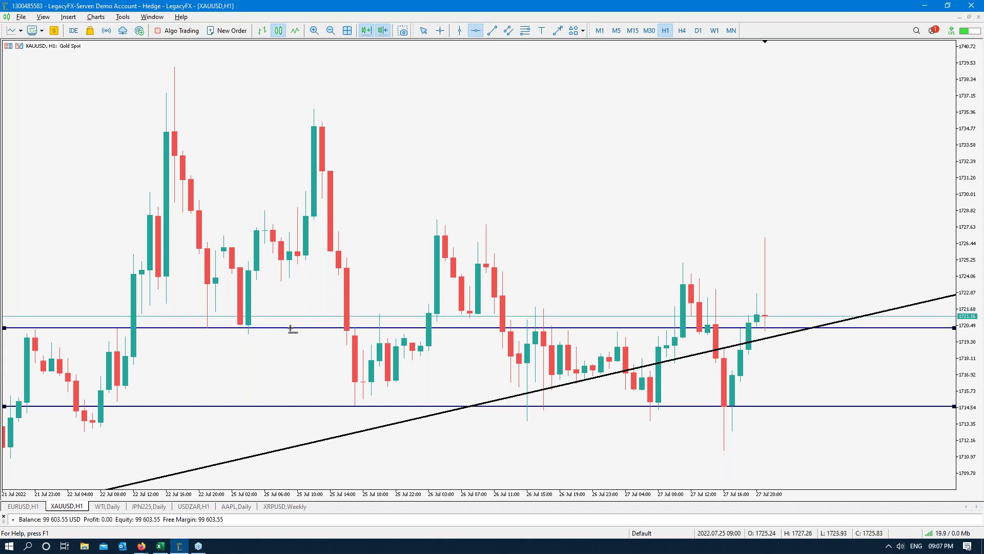
- Try the 1720.3 line at about 1723.5 on the line chart, and settle it at about 1720.2 on the candlestick chart
left_click(295, 31)
left_click_drag(561, 329, 574, 285)
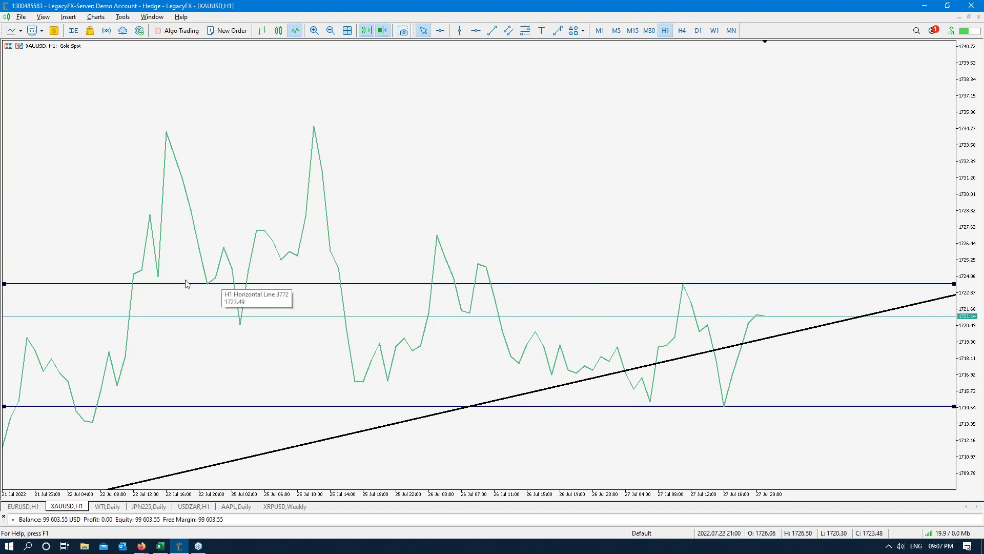
left_click_drag(124, 284, 111, 326)
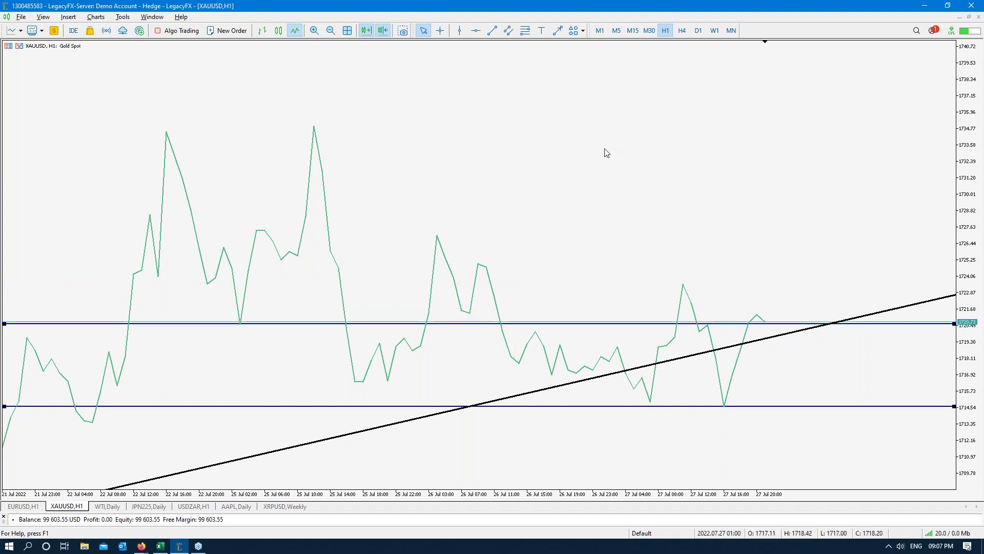
left_click(279, 31)
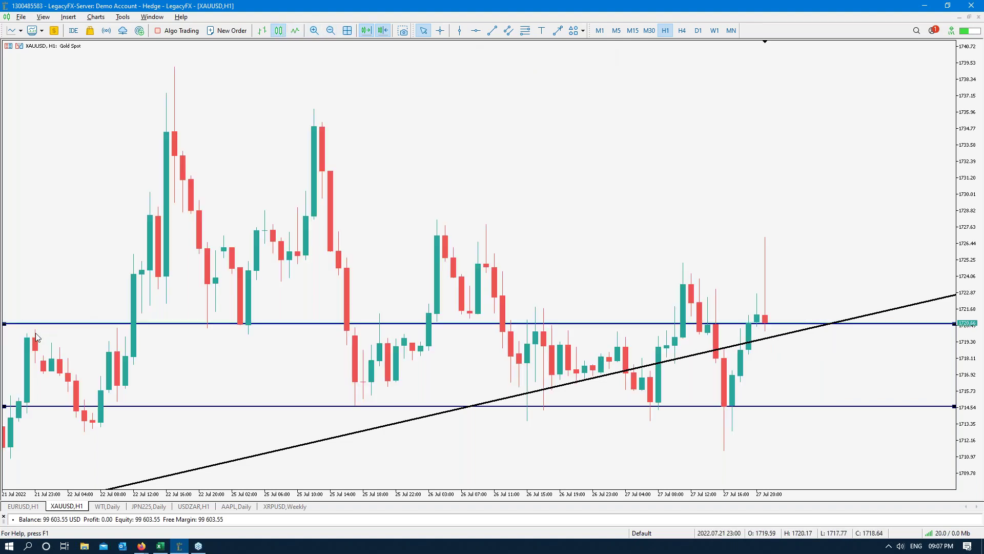
left_click_drag(248, 324, 252, 330)
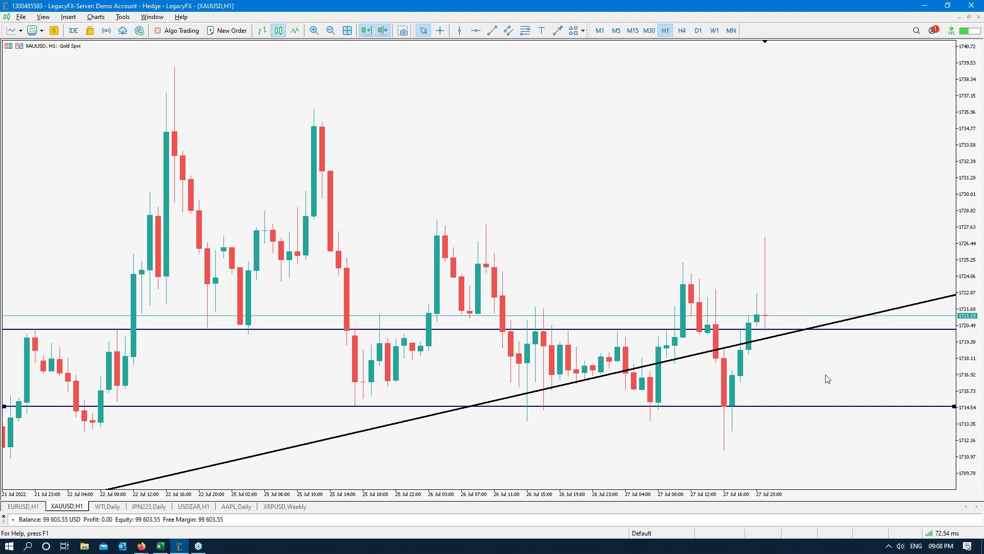
- Add another horizontal line and align it on the line chart at about 1723.5 with the 27 July peak
left_click(476, 31)
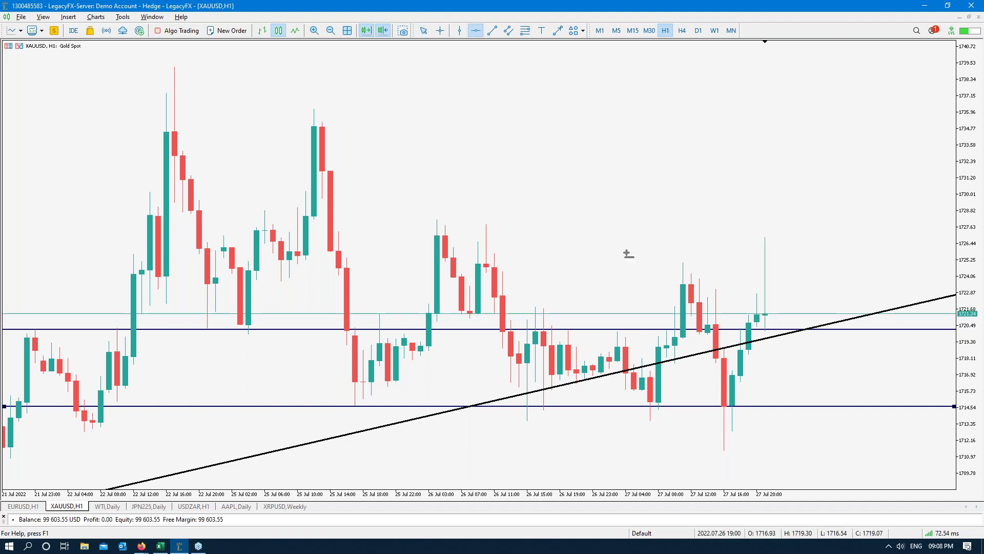
left_click_drag(547, 317, 546, 232)
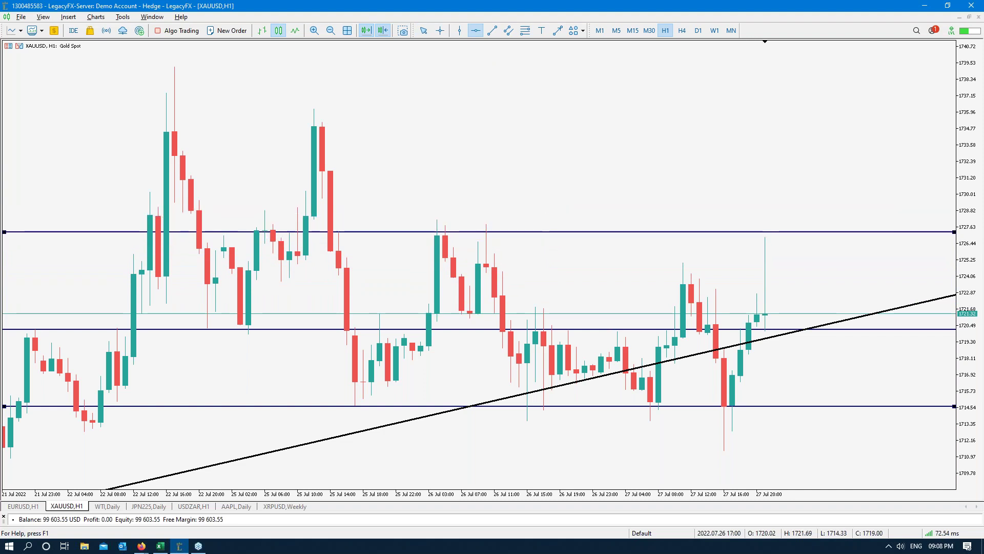
left_click(295, 31)
left_click_drag(453, 235, 467, 288)
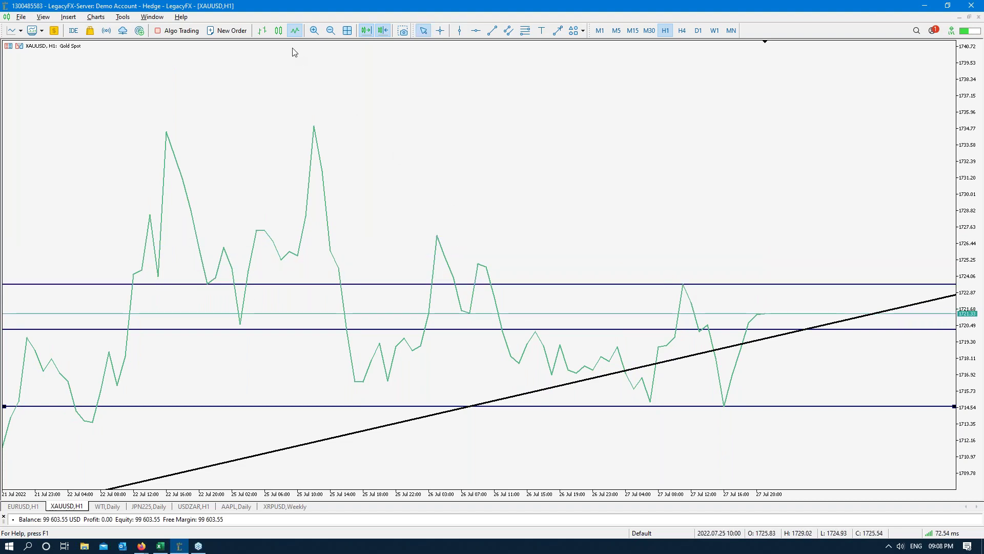
- Add horizontal lines at about 1727.4 and 1735, and measure from the latest price up to the 1735 line
left_click(476, 30)
left_click(501, 245)
left_click_drag(501, 245, 509, 230)
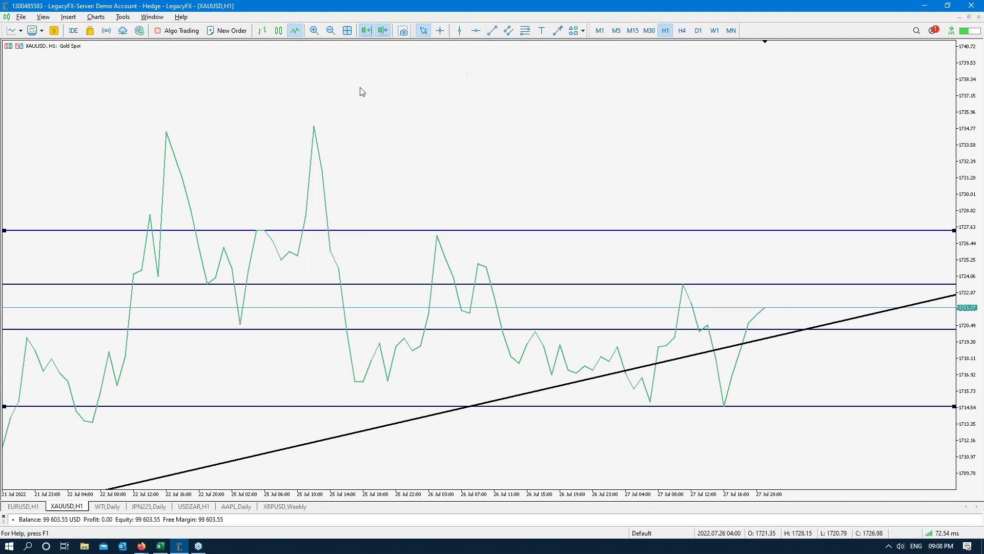
left_click(476, 31)
left_click_drag(414, 128, 414, 126)
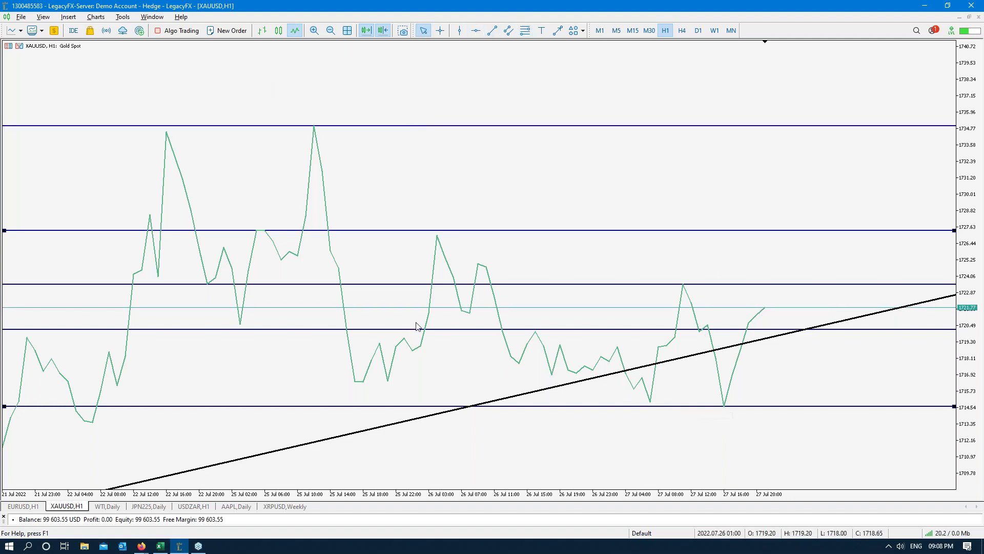
middle_click(822, 338)
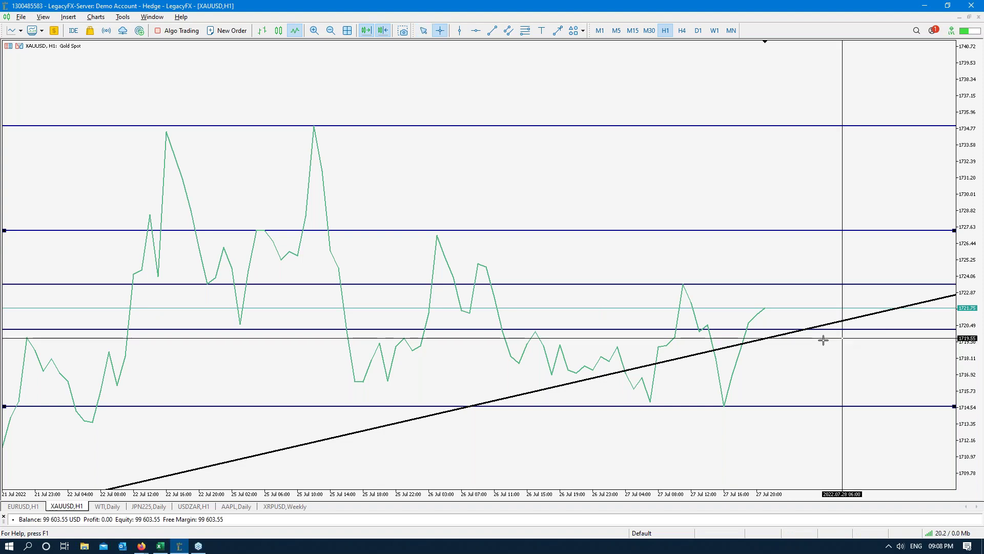
left_click_drag(765, 310, 861, 130)
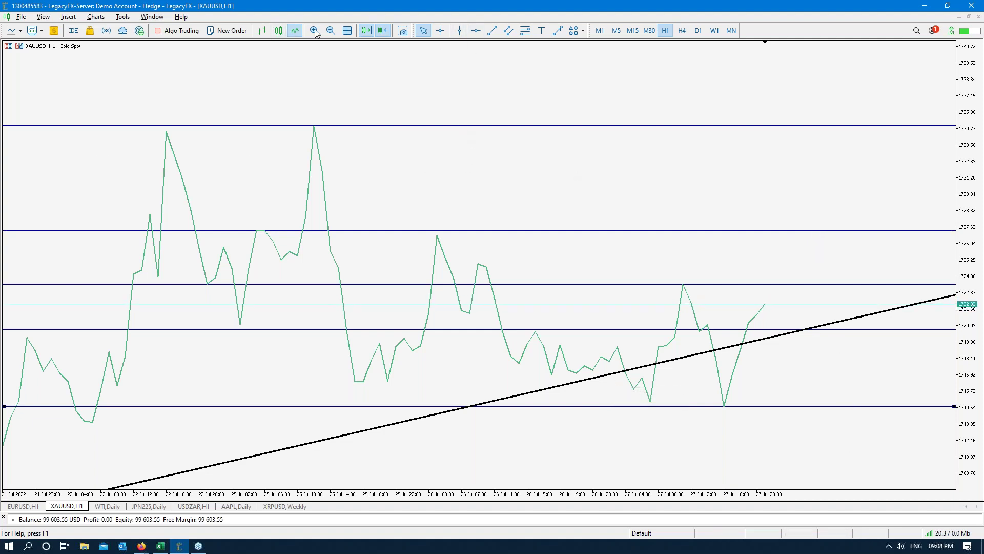
- Return to candlesticks and add a horizontal line at about 1720.73 just above the 1720.2 level
left_click(279, 31)
left_click_drag(970, 272, 846, 378)
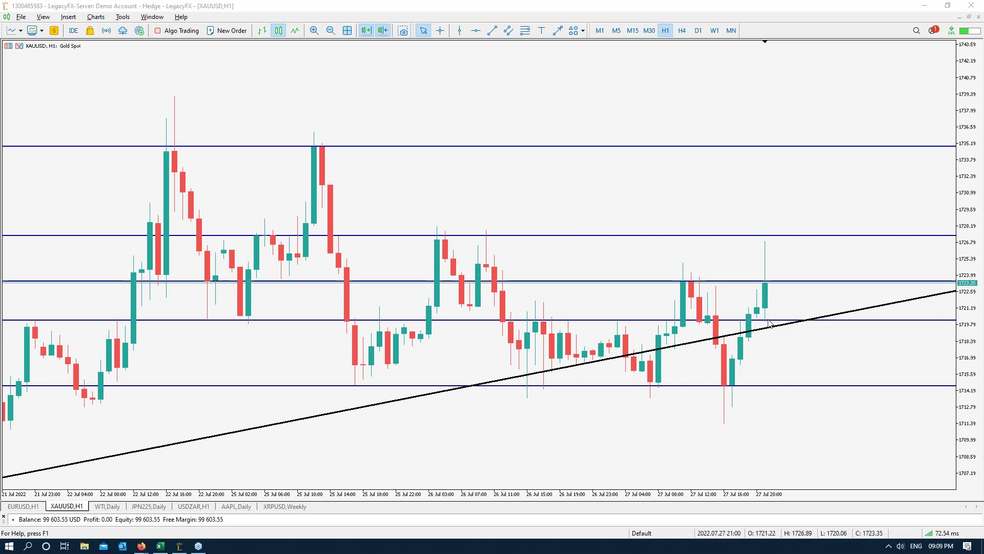
left_click(476, 30)
left_click(779, 313)
- Restyle the 1720.73 horizontal line as a thin green dash-dot line
right_click(787, 314)
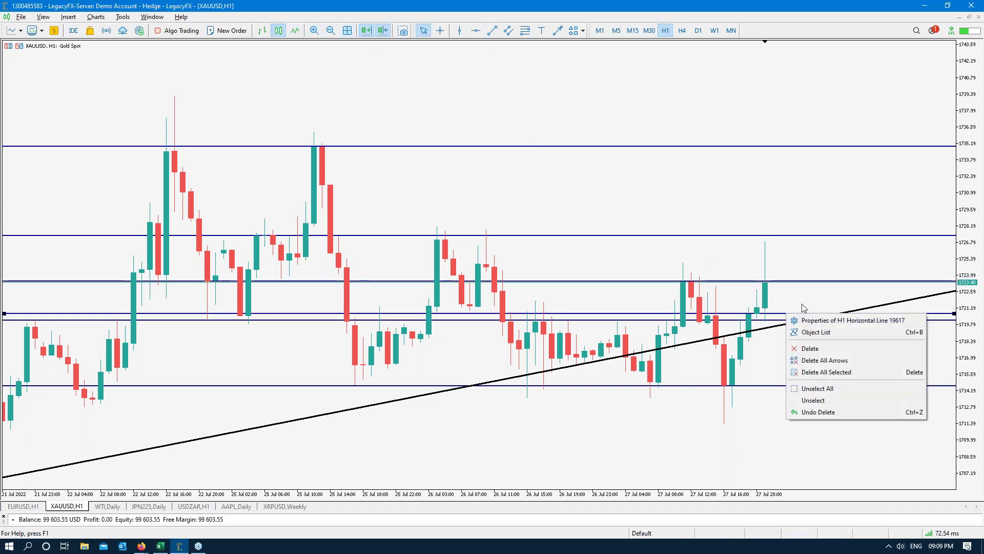
left_click(841, 321)
left_click(554, 132)
left_click(539, 154)
left_click(451, 132)
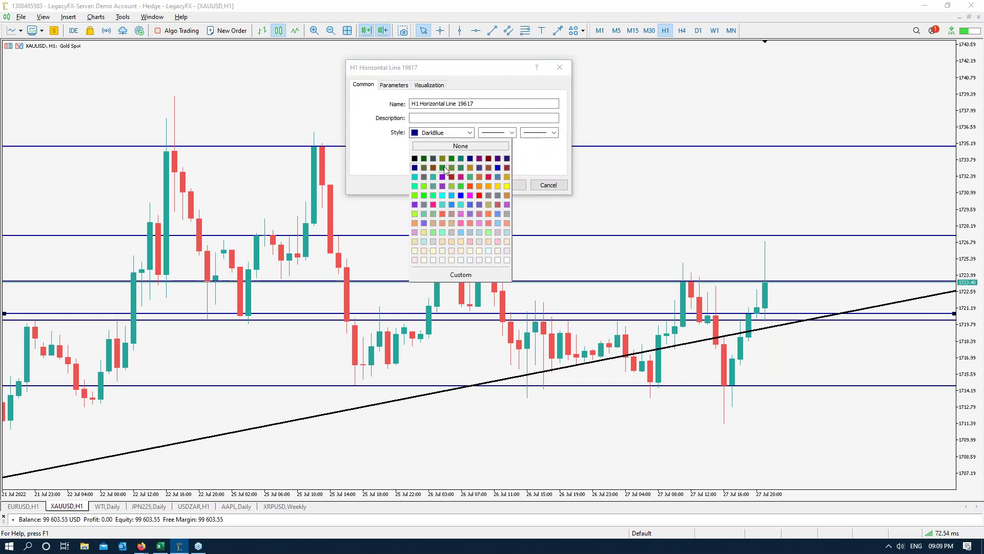
left_click(479, 123)
left_click(498, 133)
left_click(492, 167)
left_click(507, 185)
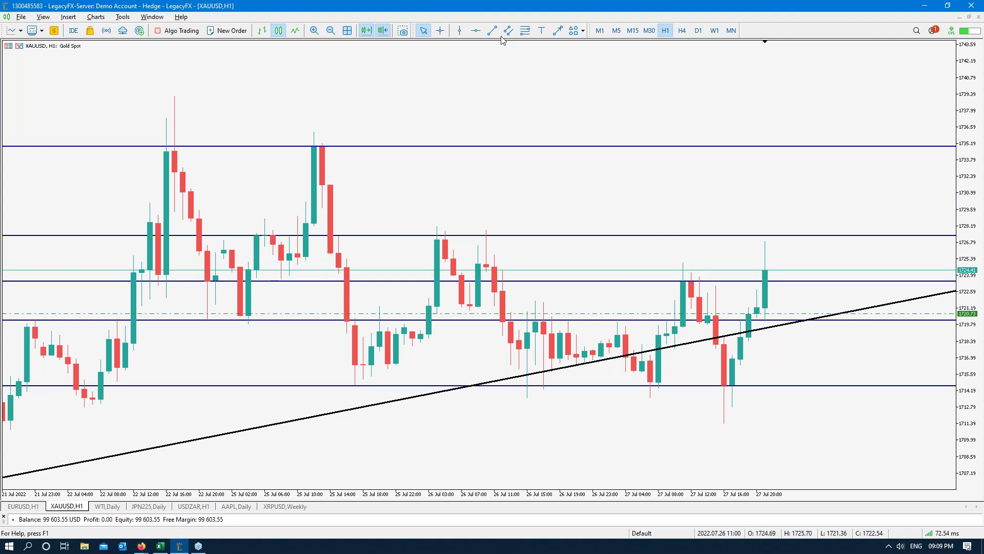
- Add a horizontal line at about 1718.15, below the 1720.2 level and the rising trendline
left_click(477, 32)
left_click(831, 335)
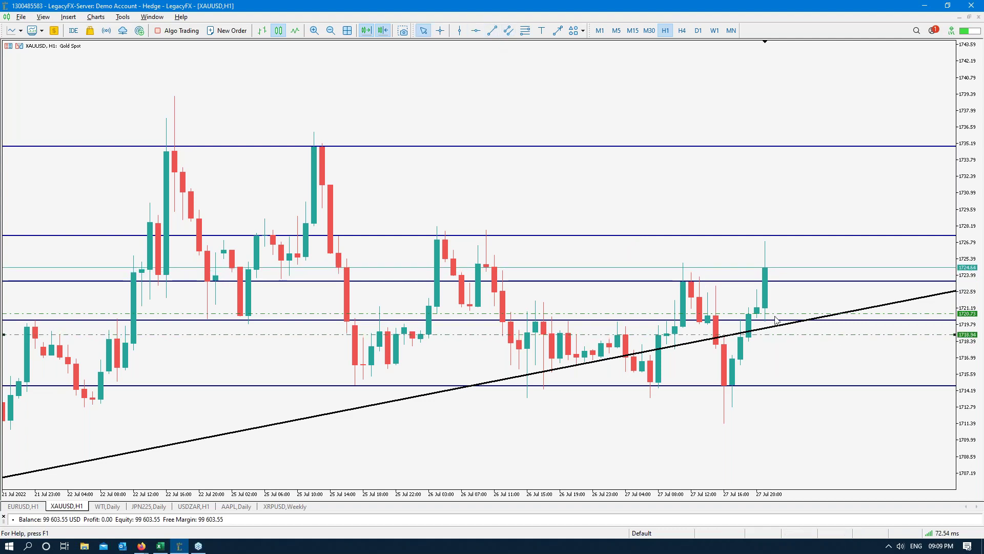
left_click_drag(799, 336, 803, 344)
middle_click(807, 314)
- Recolour the 1718.15 horizontal line dark red, keeping its thin dash-dot style
right_click(803, 344)
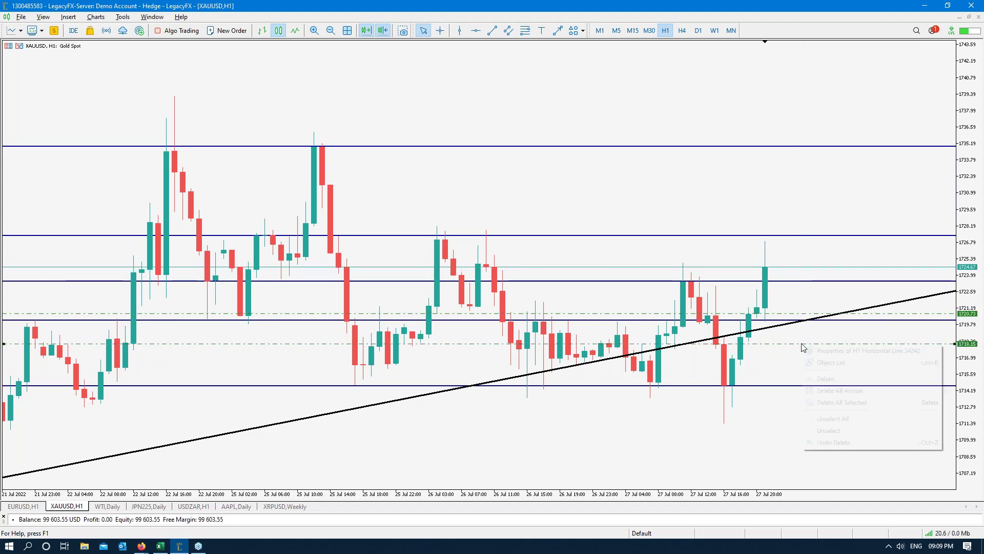
left_click(841, 350)
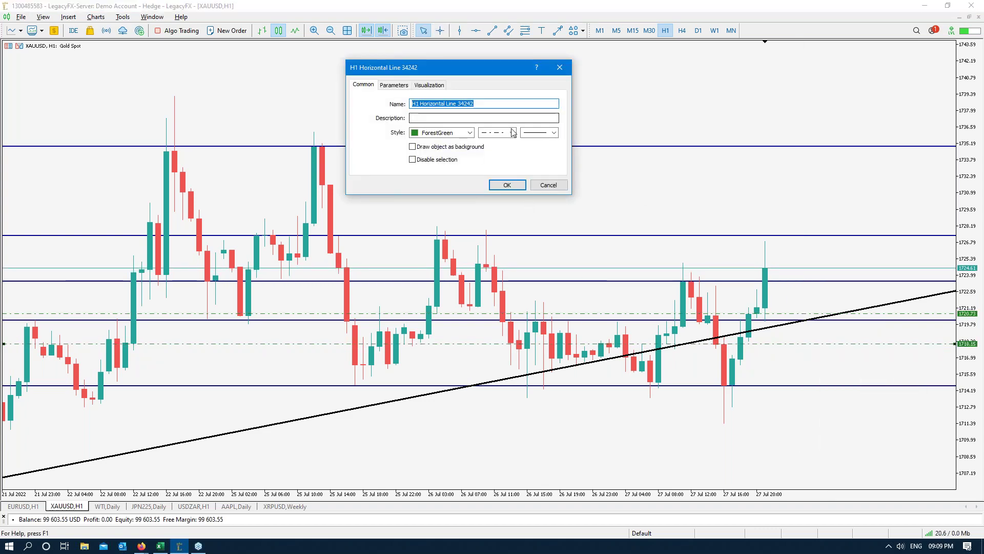
left_click(441, 132)
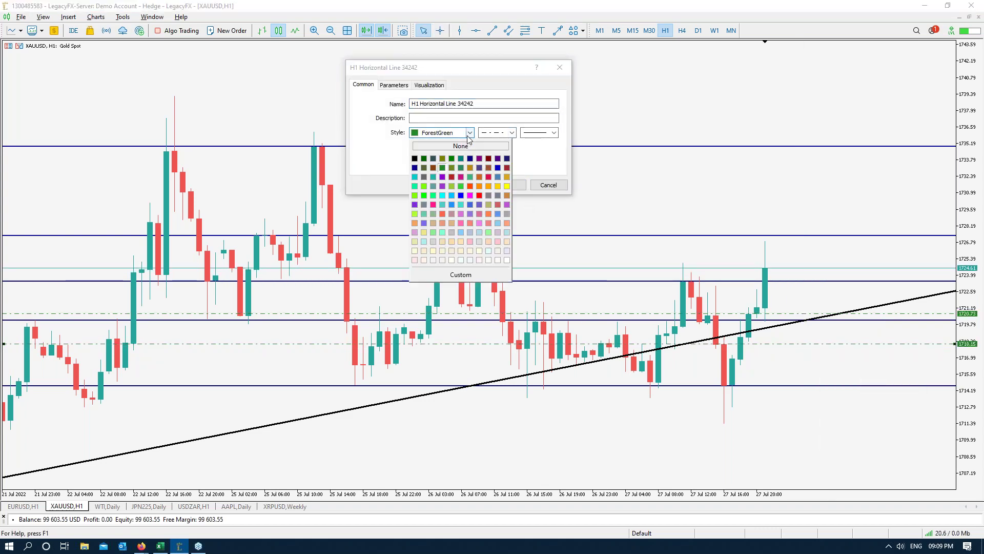
left_click(452, 177)
left_click(501, 185)
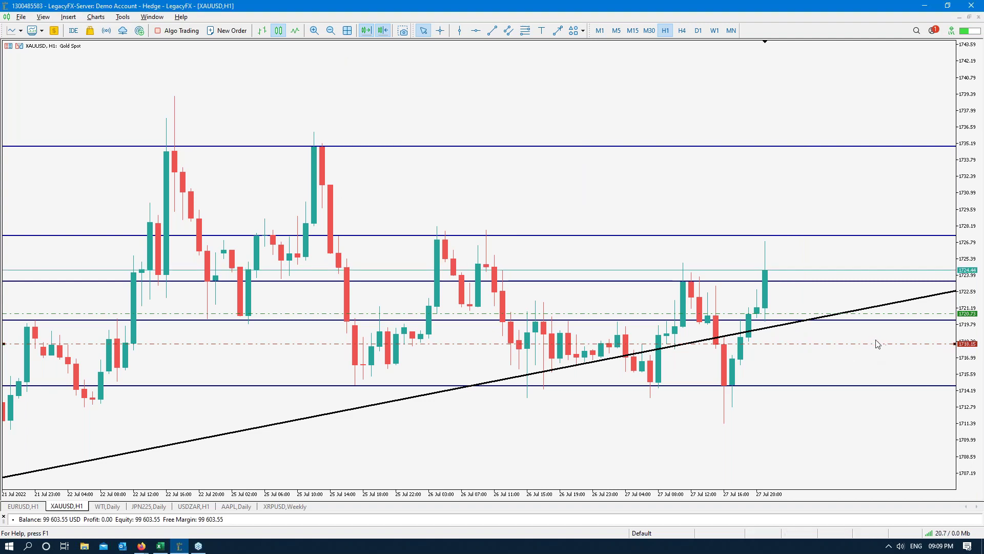
- Add a red dash-dot horizontal line at about 1731.88, between the 1727.4 and 1735 levels
left_click(476, 30)
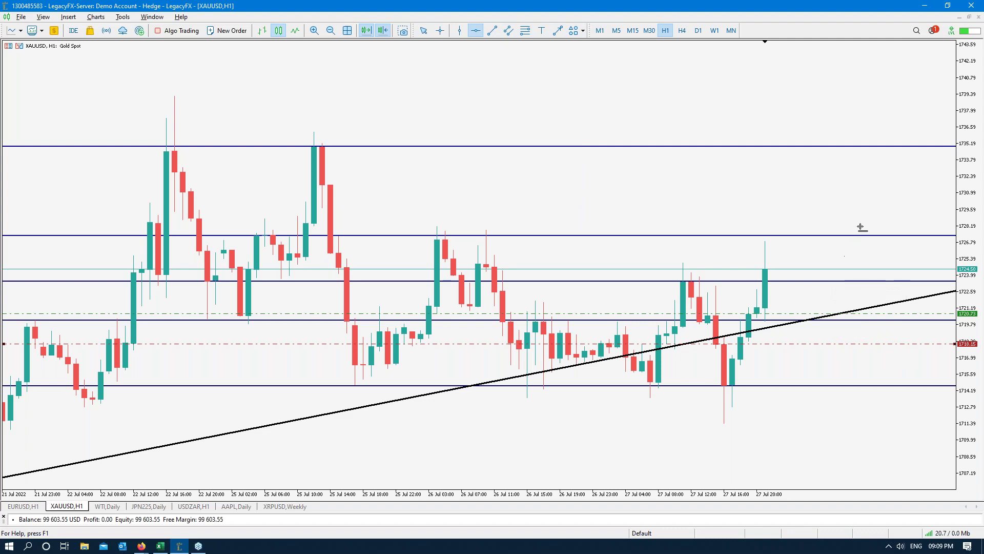
left_click(901, 154)
left_click_drag(879, 155, 878, 183)
key("ctrl+f")
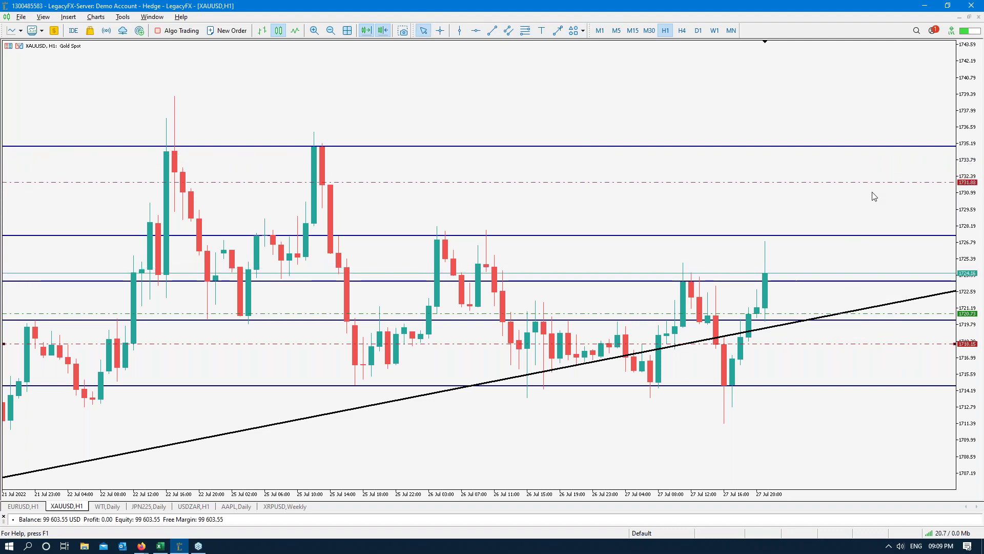
key("Escape")
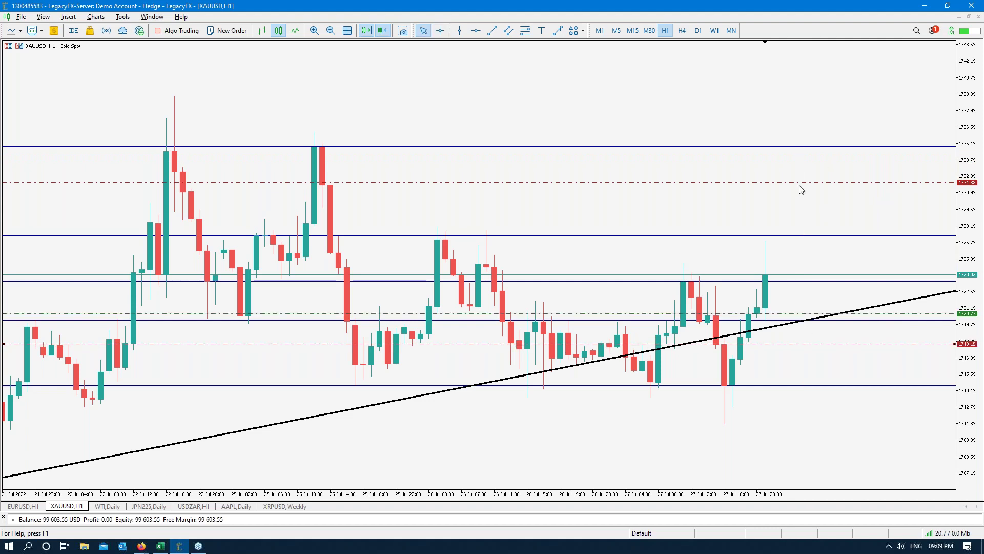
- Measure from the green 1720.73 line down to the red 1718.15 line and up to the 1723.5 level
key("ctrl+f")
left_click_drag(800, 313, 798, 349)
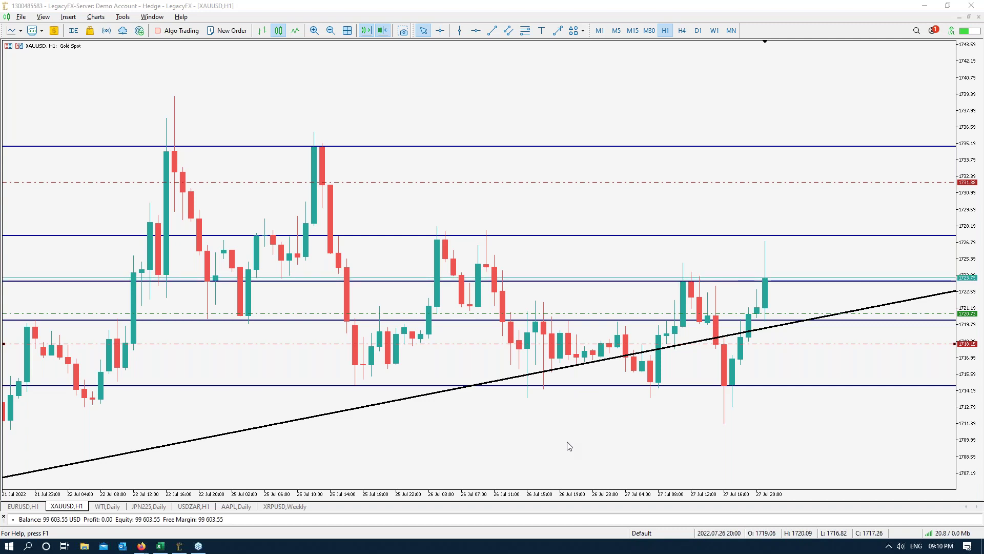
left_click(863, 282)
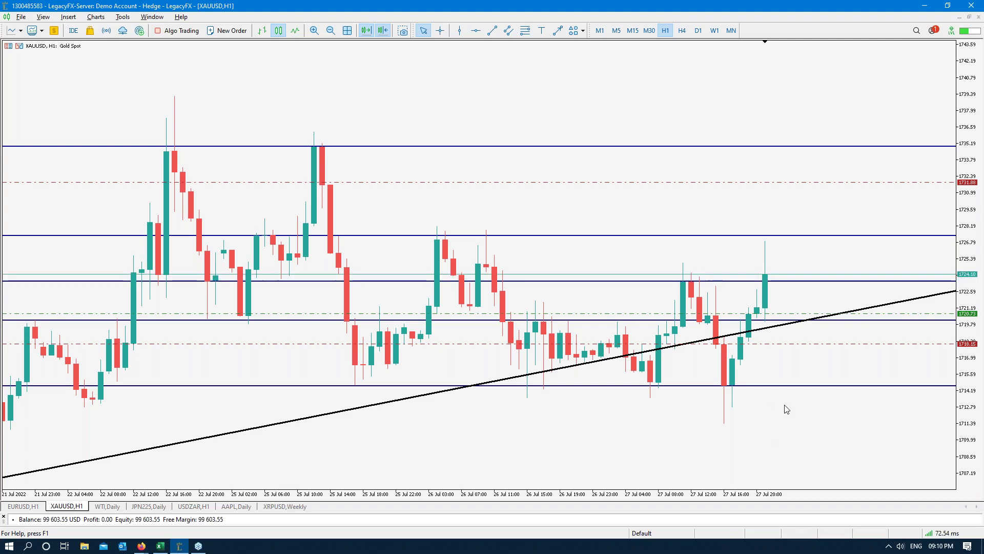
middle_click(779, 339)
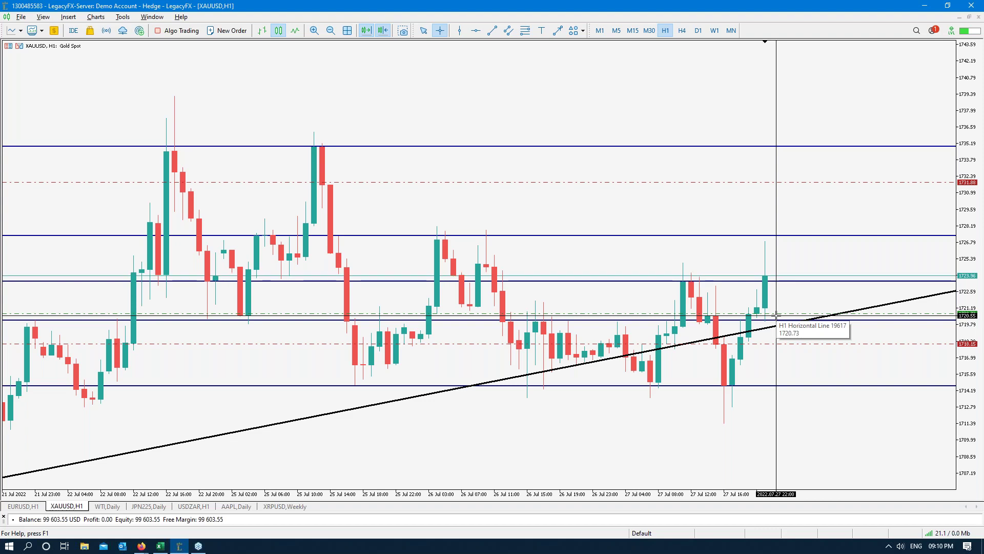
left_click_drag(776, 315, 781, 282)
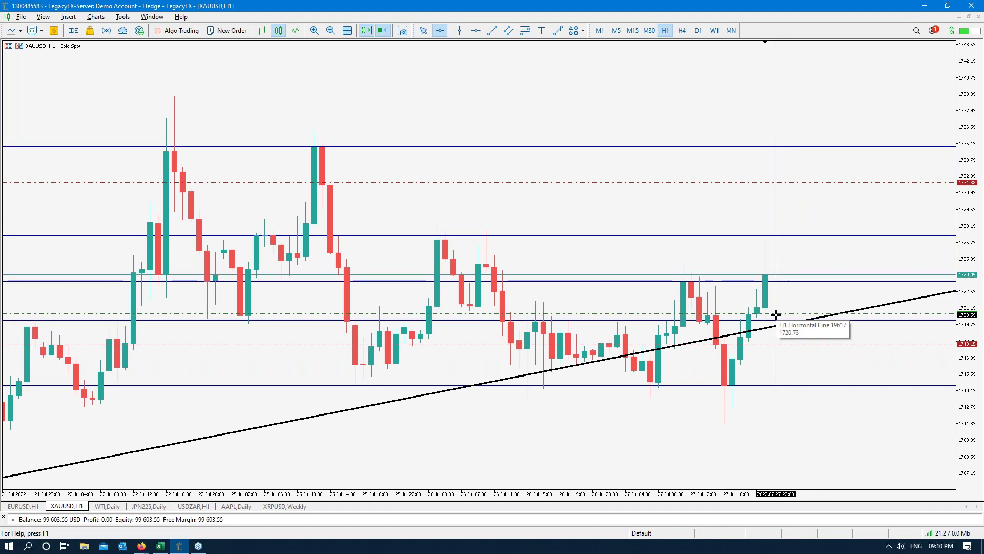
left_click_drag(777, 313, 776, 345)
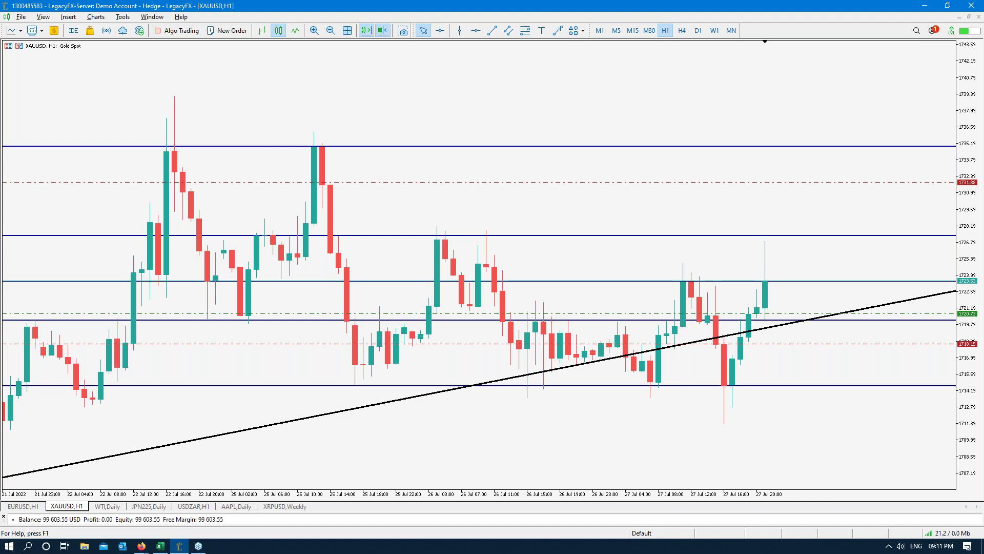
- Measure the distance from the green 1720.73 line up to the red 1731.88 line
key("ctrl+f")
left_click_drag(784, 314, 820, 182)
key("ctrl+f")
mouse_move(793, 314)
left_mouse_down()
mouse_move(798, 345)
mouse_move(819, 182)
left_mouse_up()
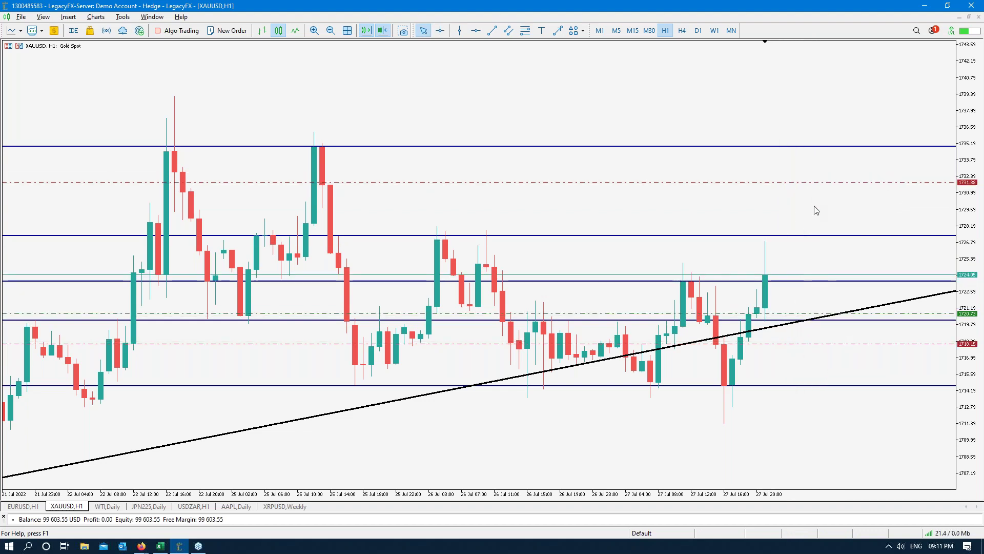
middle_click(803, 309)
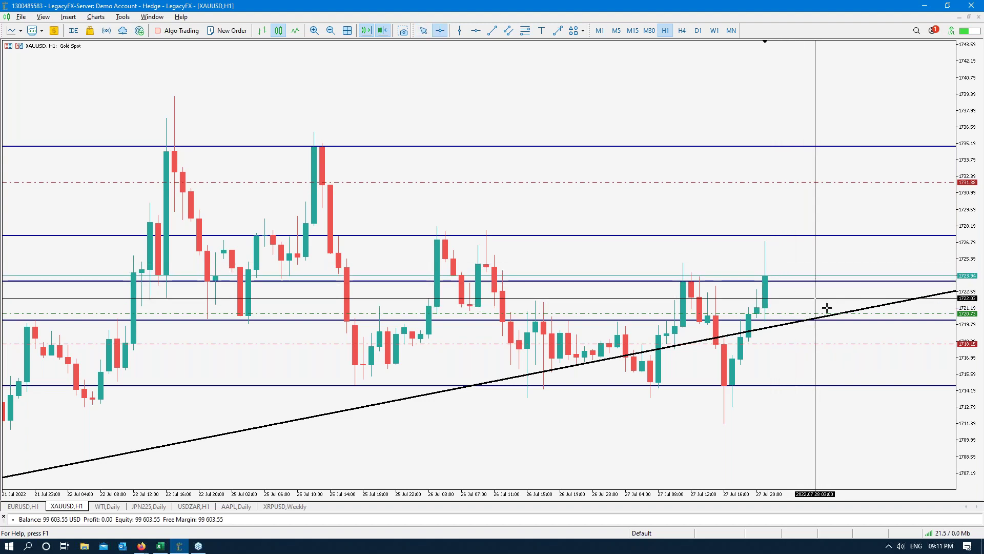
left_click_drag(817, 311, 851, 183)
middle_click(809, 312)
left_click_drag(809, 312, 855, 182)
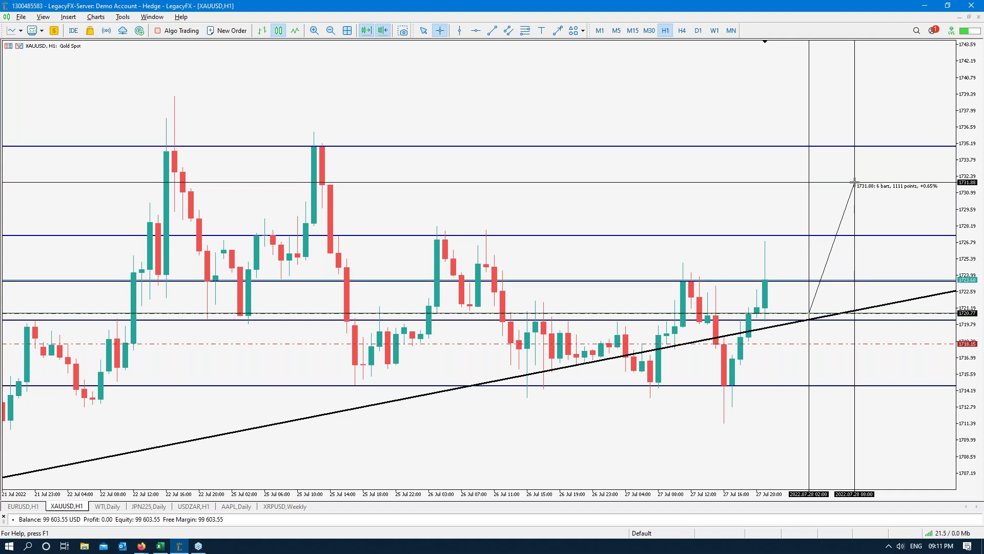
left_click_drag(855, 182, 856, 182)
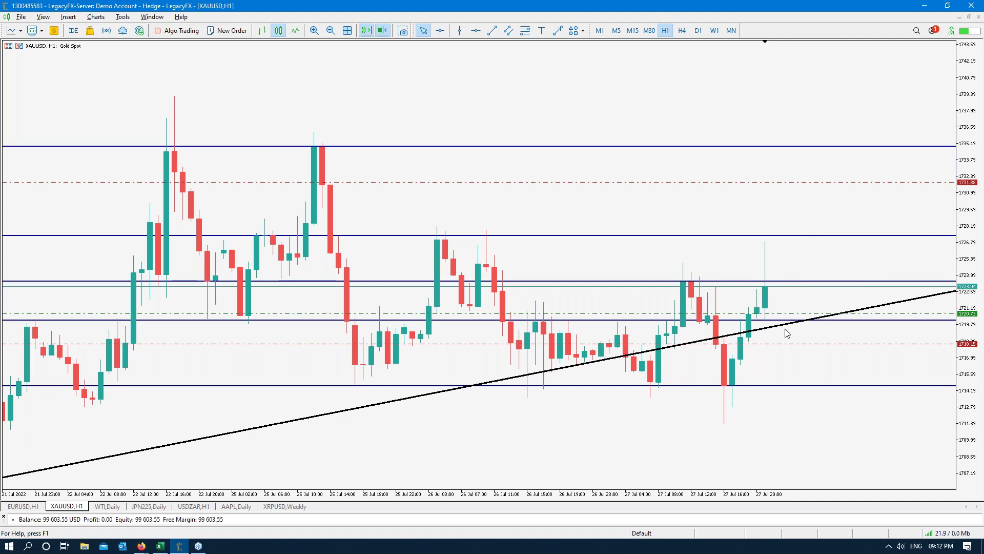
- Measure the latest EURUSD hourly candle from its low to its high and return to the XAUUSD chart
left_click(25, 508)
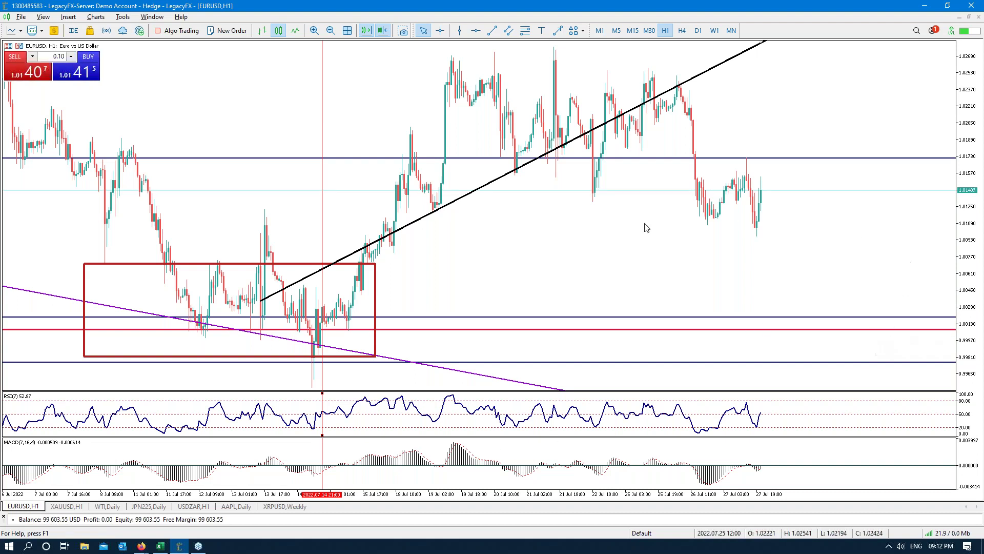
left_click(314, 31)
left_click(314, 31)
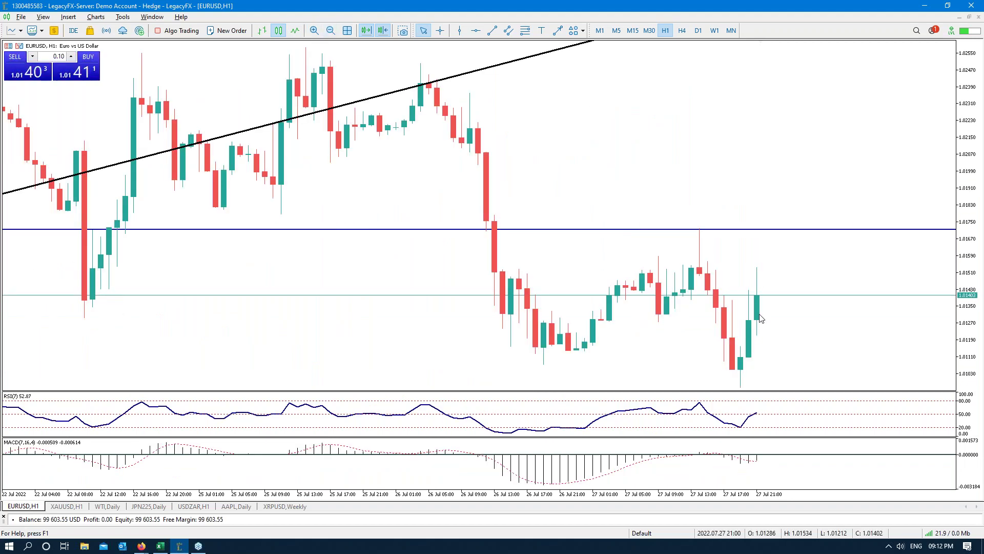
middle_click(733, 317)
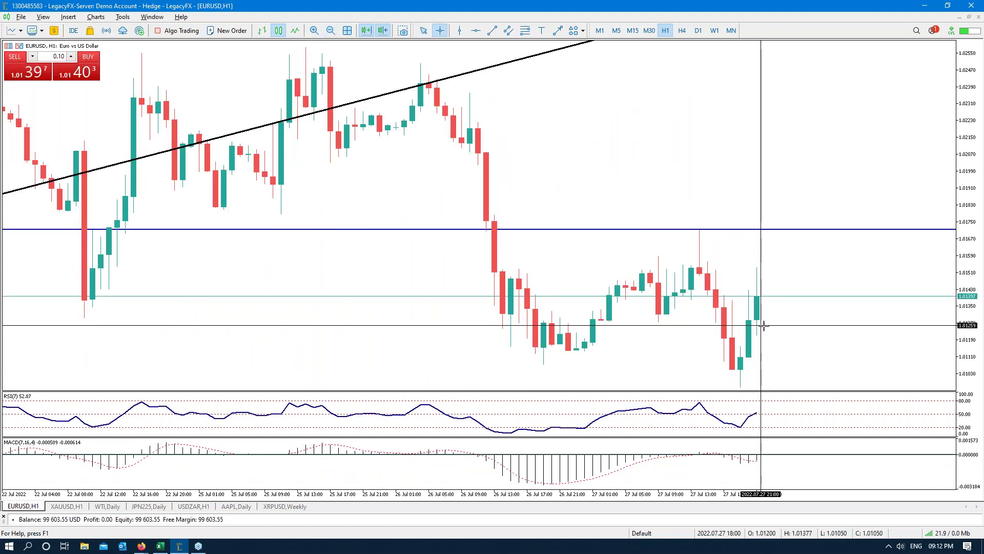
left_click_drag(775, 333, 775, 266)
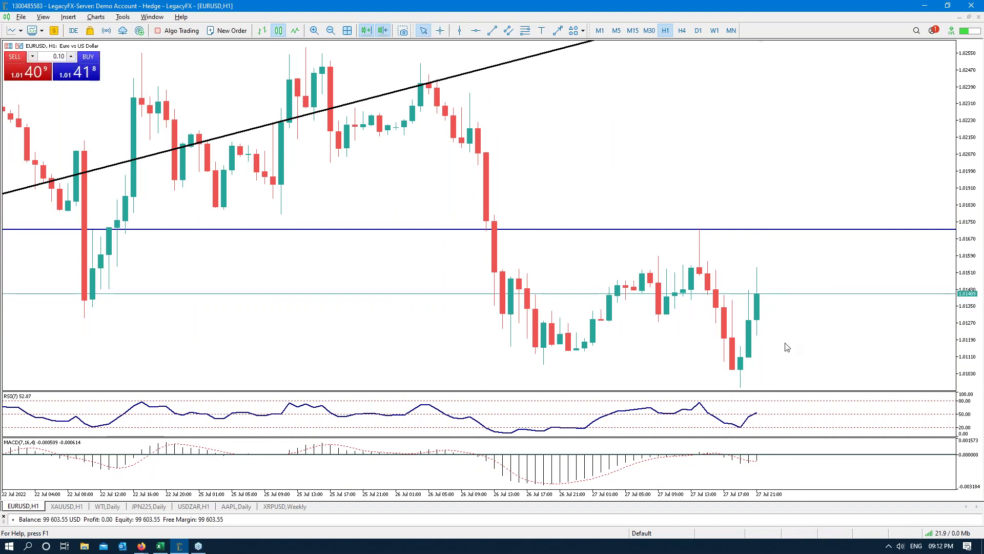
left_click(67, 506)
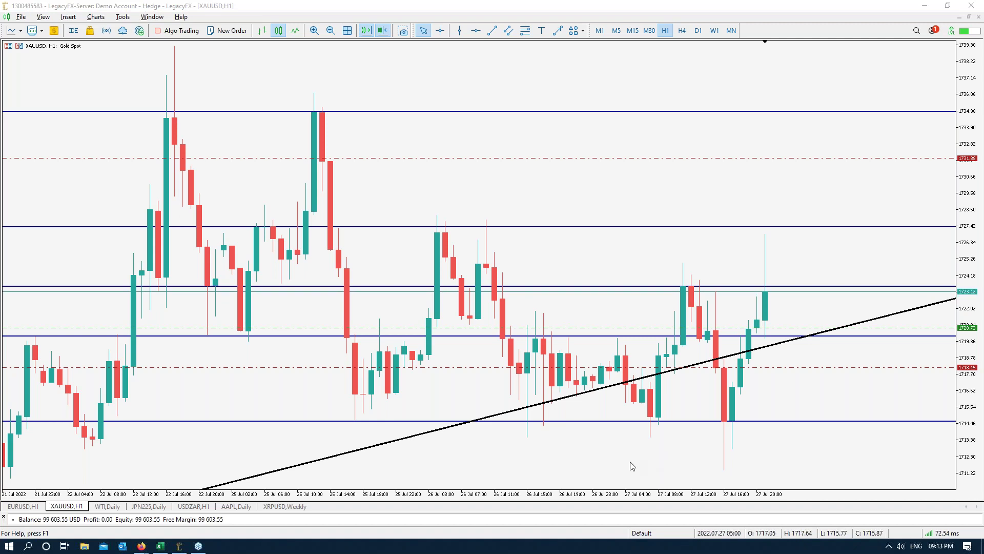
- Switch to the presentation slideshow and advance from the "Put it into practice" slide
key("alt+Tab")
key("Tab")
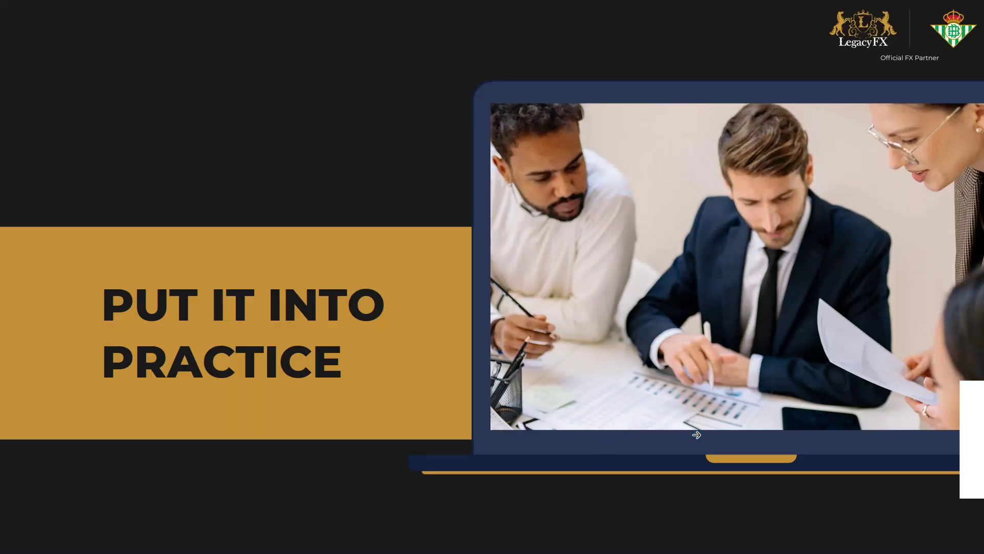
key("Right")
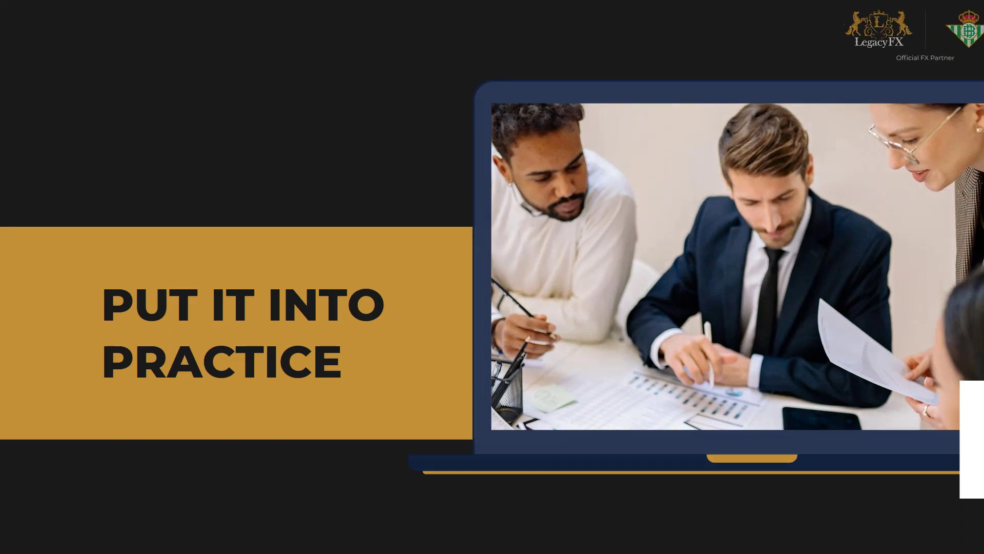